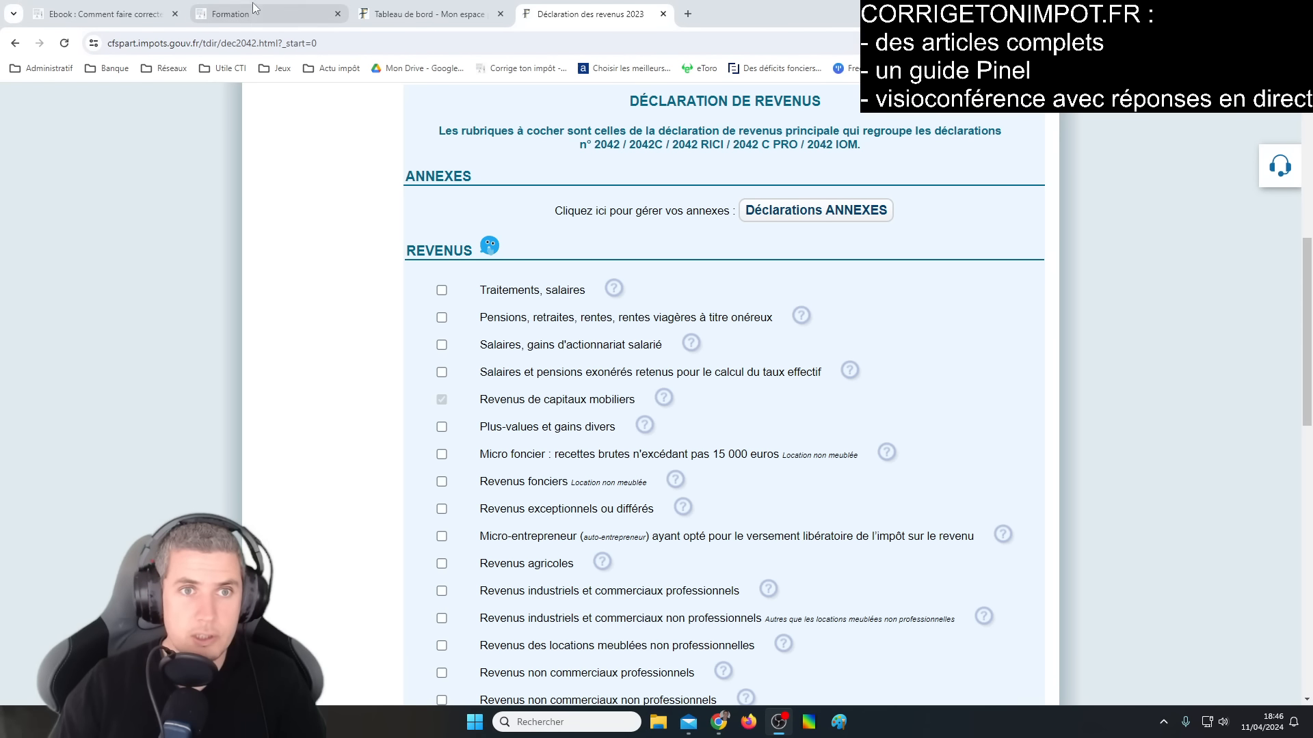
Step: Open the ebook page on filing Pinel tax declarations on the Corrige ton impôt site and look over its presentation
{"action": "mouse_move", "coordinate": [256, 6]}
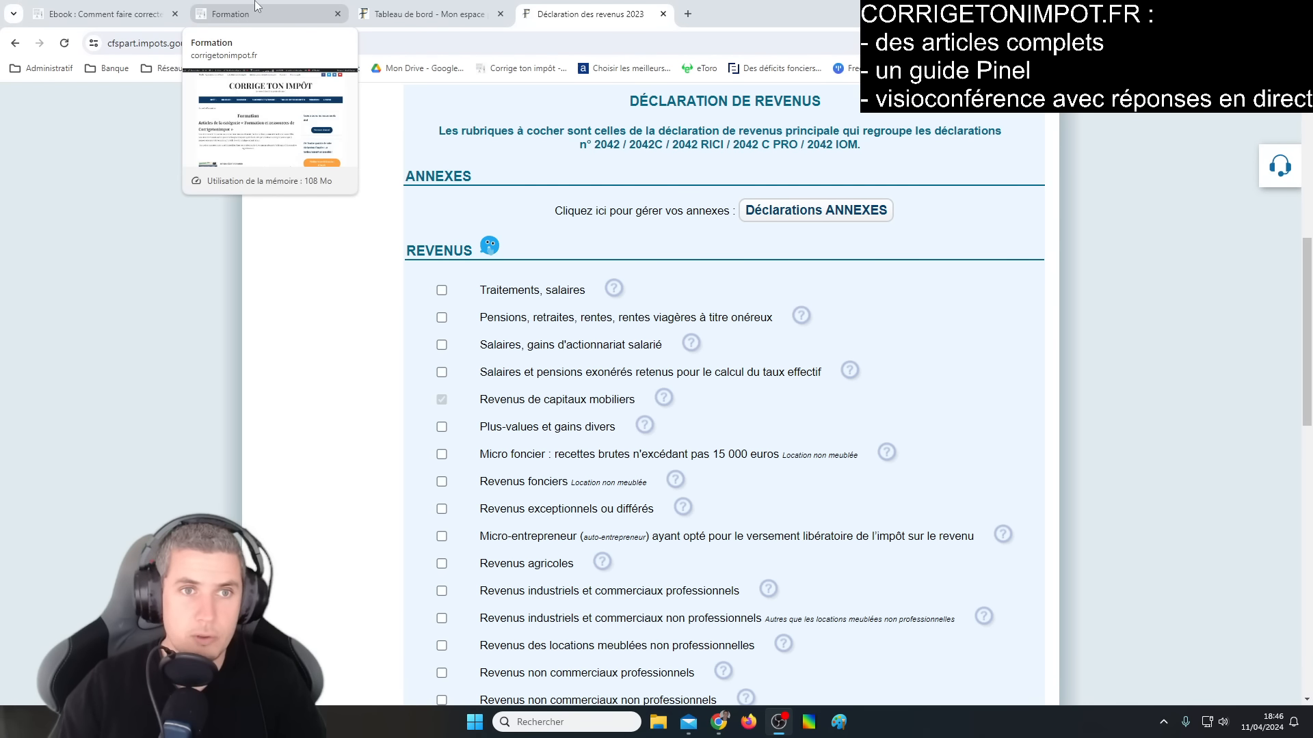
{"action": "left_click", "coordinate": [256, 6]}
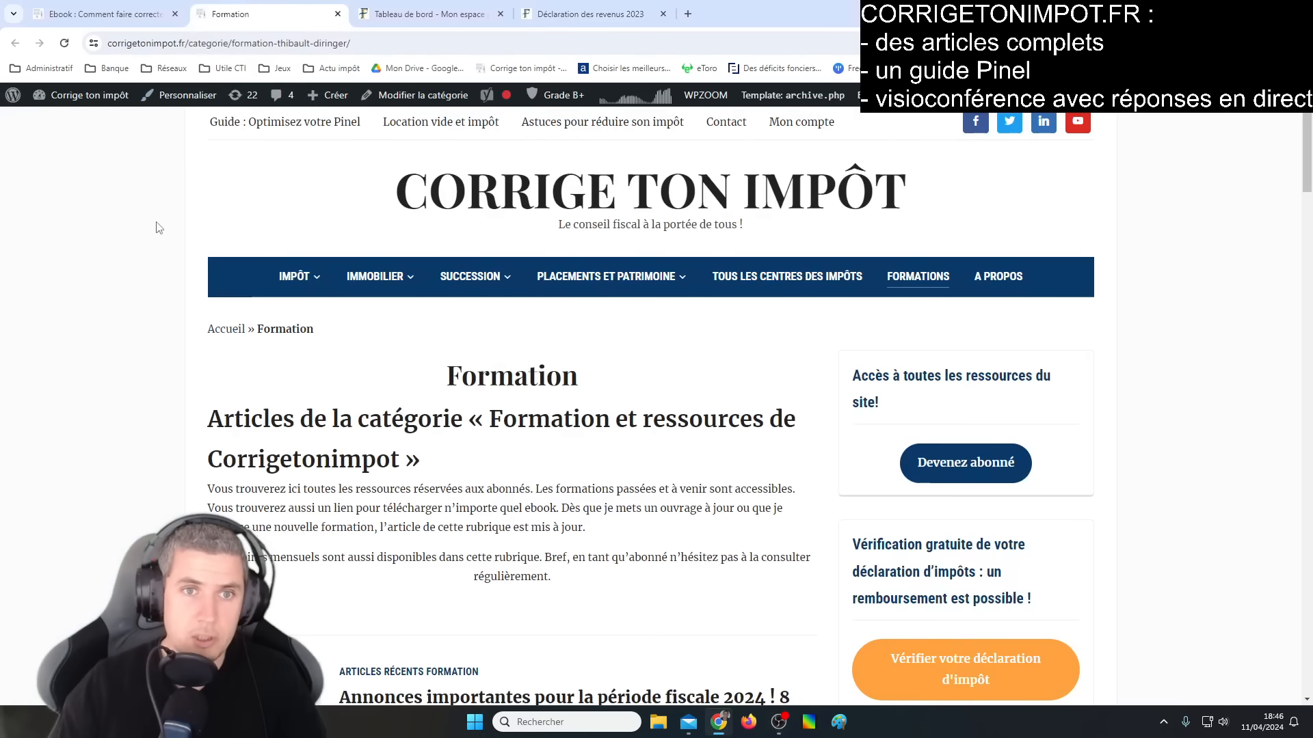
{"action": "left_click", "coordinate": [270, 128]}
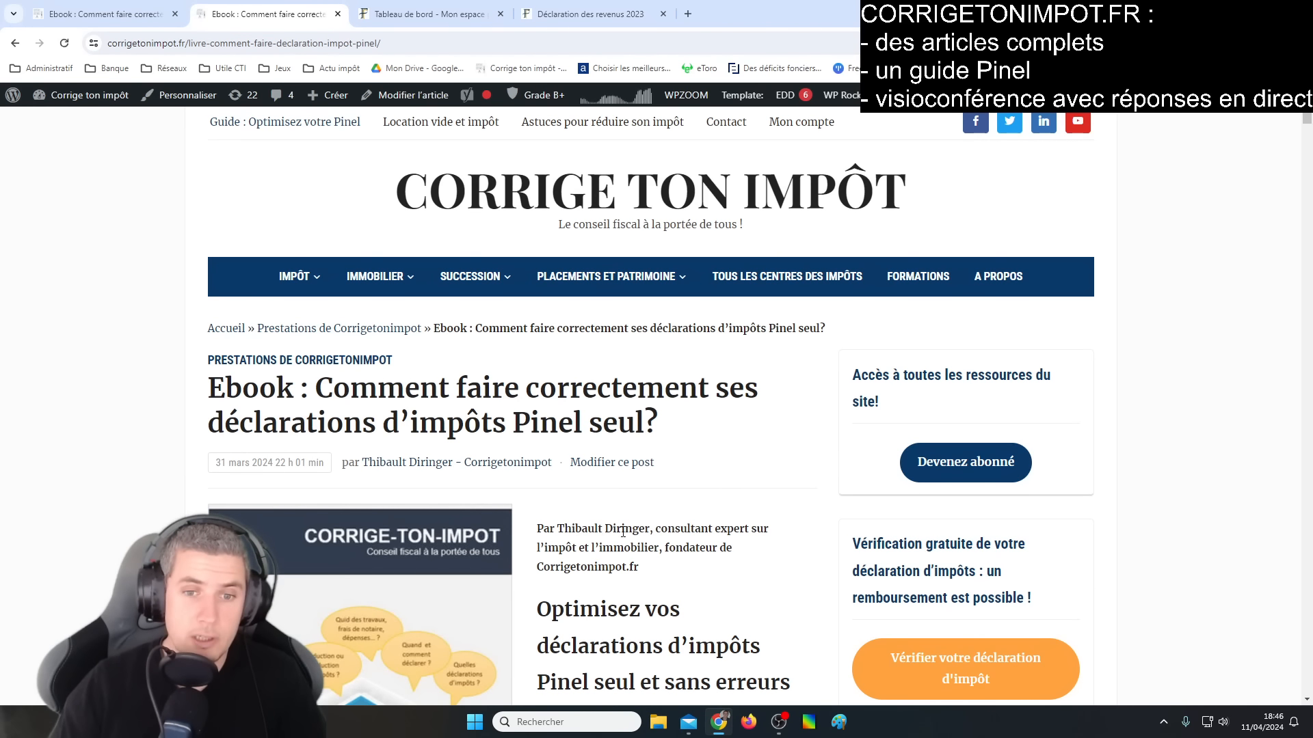
{"action": "scroll", "coordinate": [395, 438], "scroll_direction": "down", "scroll_amount": 2}
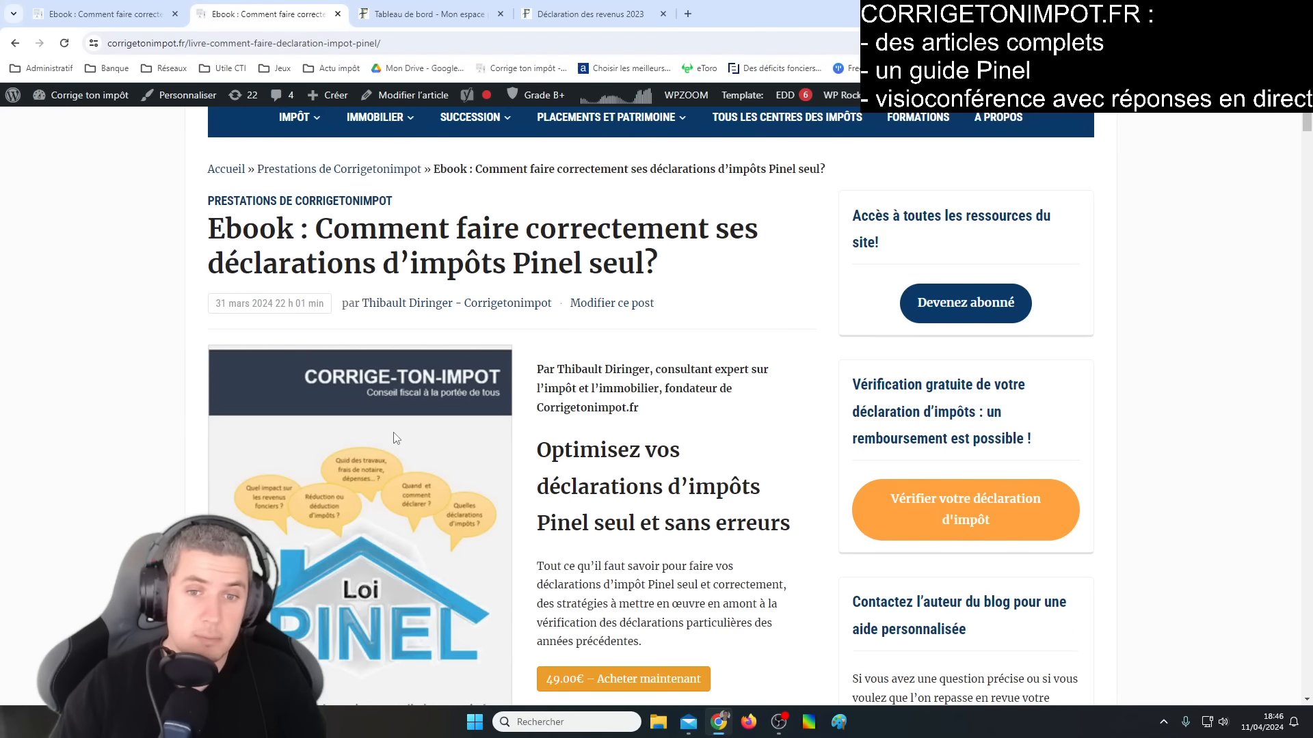
{"action": "scroll", "coordinate": [396, 438], "scroll_direction": "up", "scroll_amount": 2}
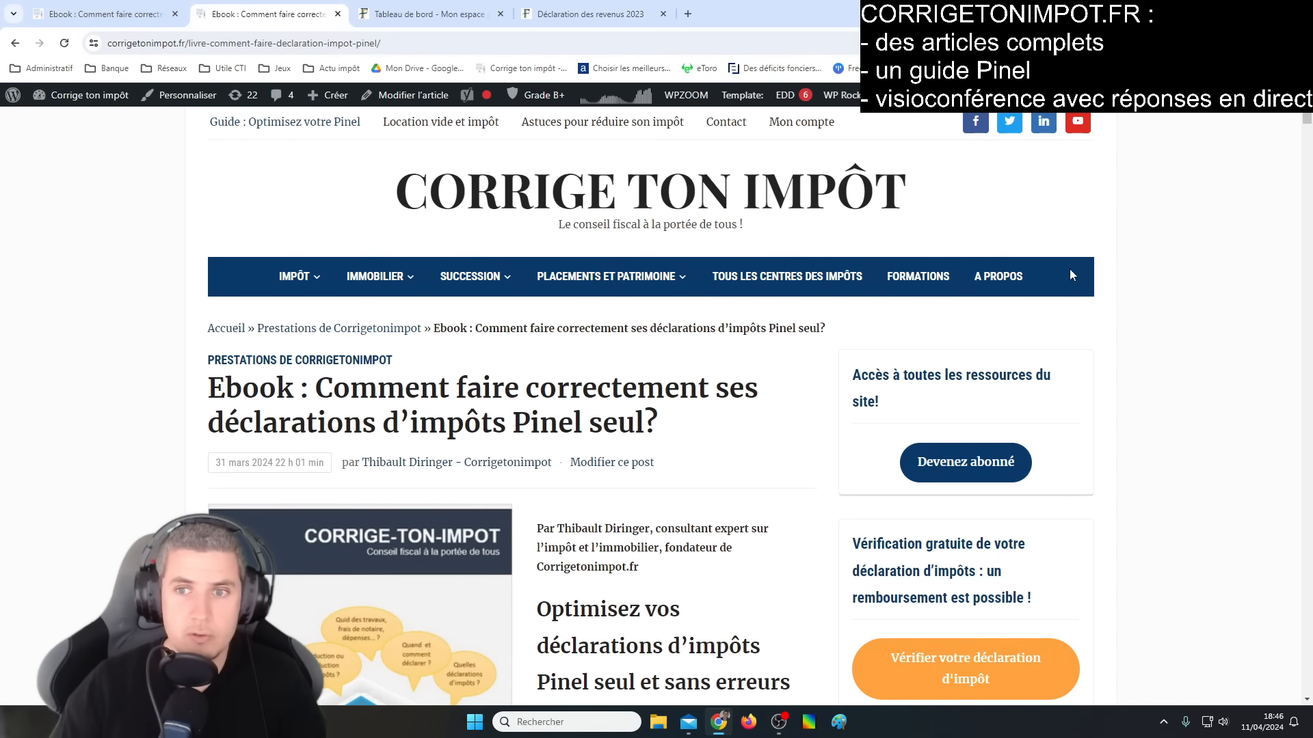
Step: Return to the 2023 income declaration and examine the section selection page of step 3, including the income categories
{"action": "left_click", "coordinate": [430, 10]}
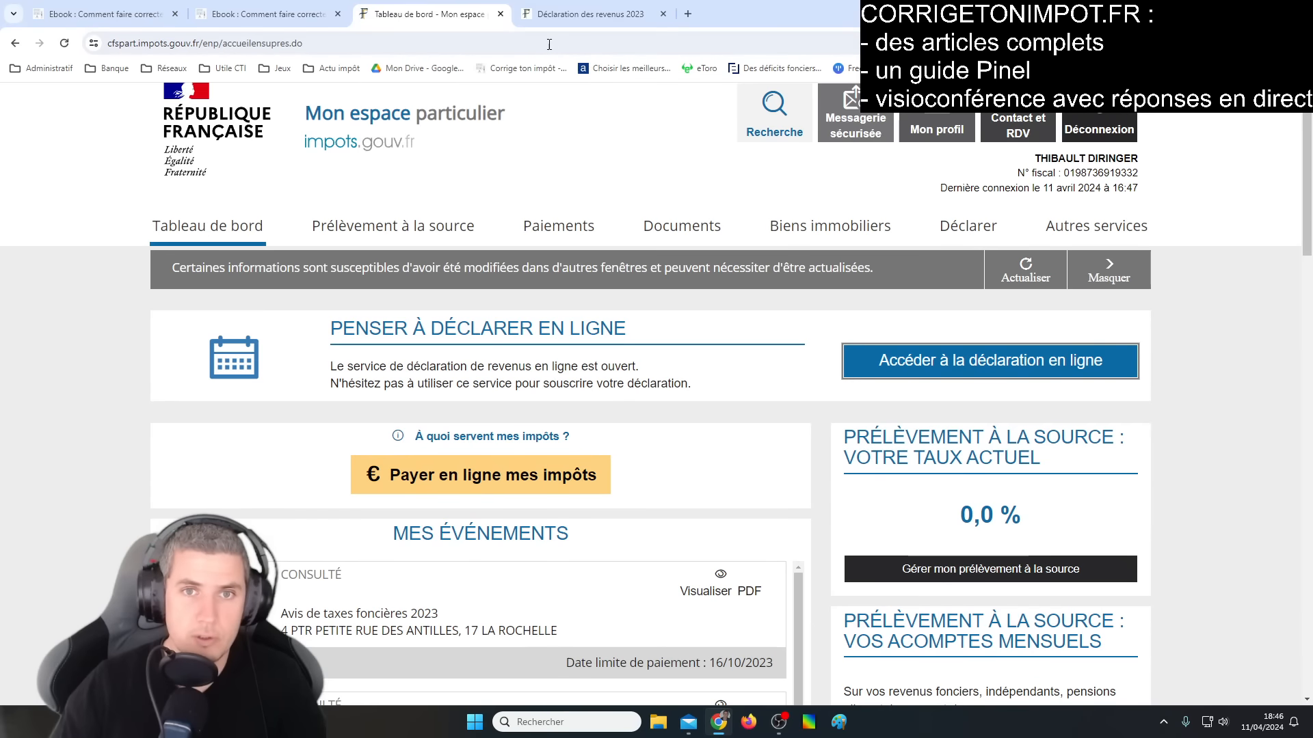
{"action": "left_click", "coordinate": [584, 11]}
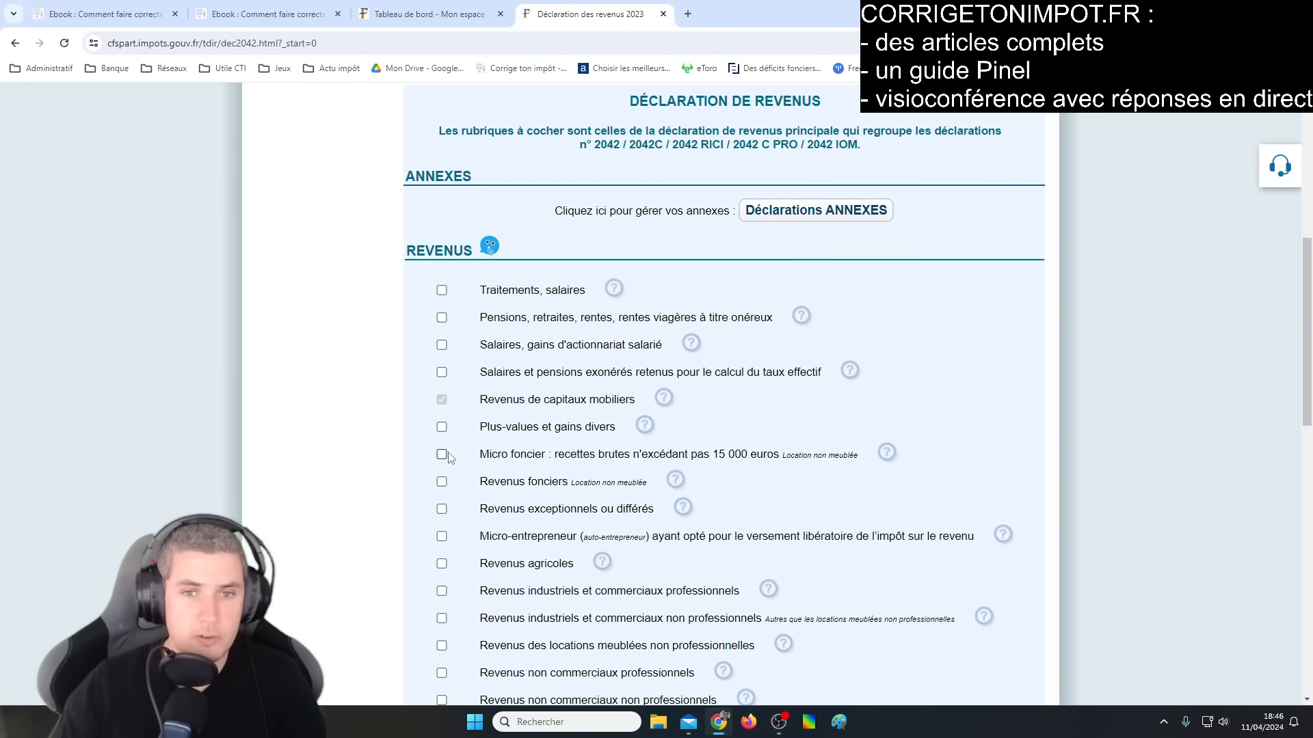
{"action": "scroll", "coordinate": [440, 458], "scroll_direction": "down", "scroll_amount": 2}
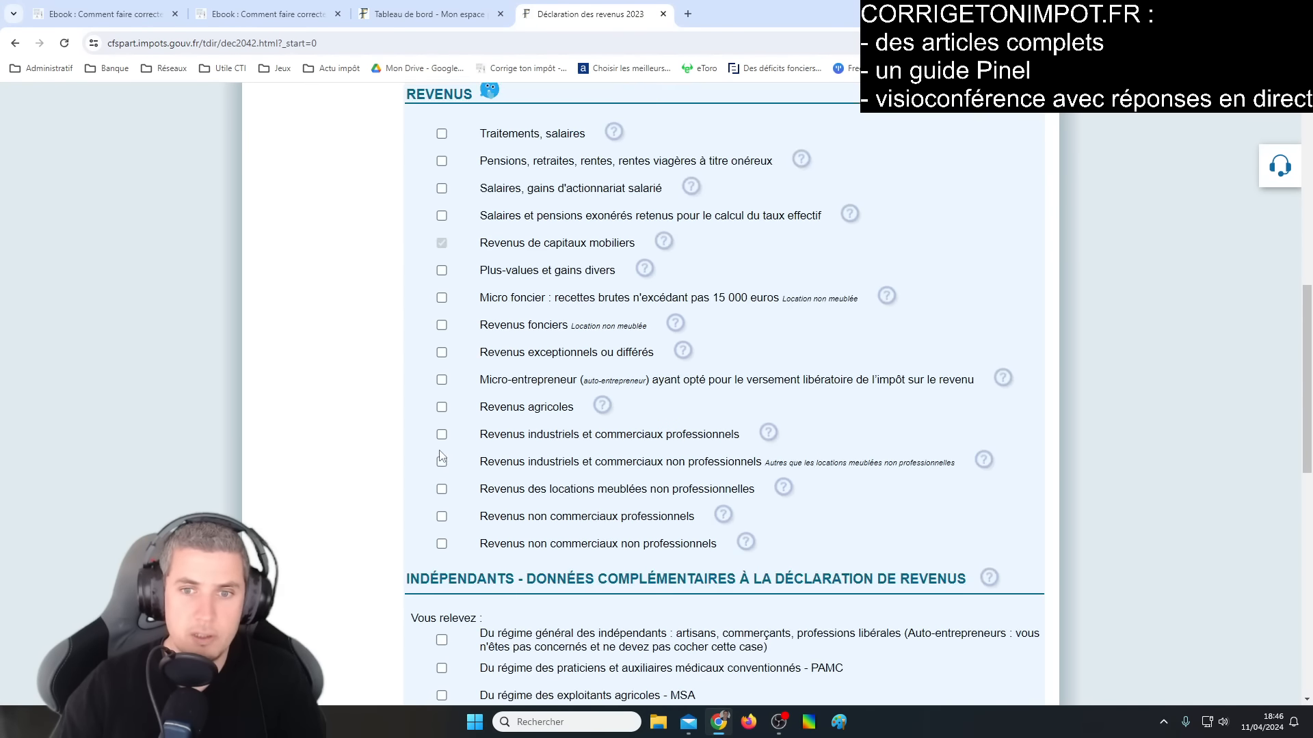
{"action": "scroll", "coordinate": [439, 458], "scroll_direction": "up", "scroll_amount": 2}
{"action": "scroll", "coordinate": [418, 448], "scroll_direction": "up", "scroll_amount": 2}
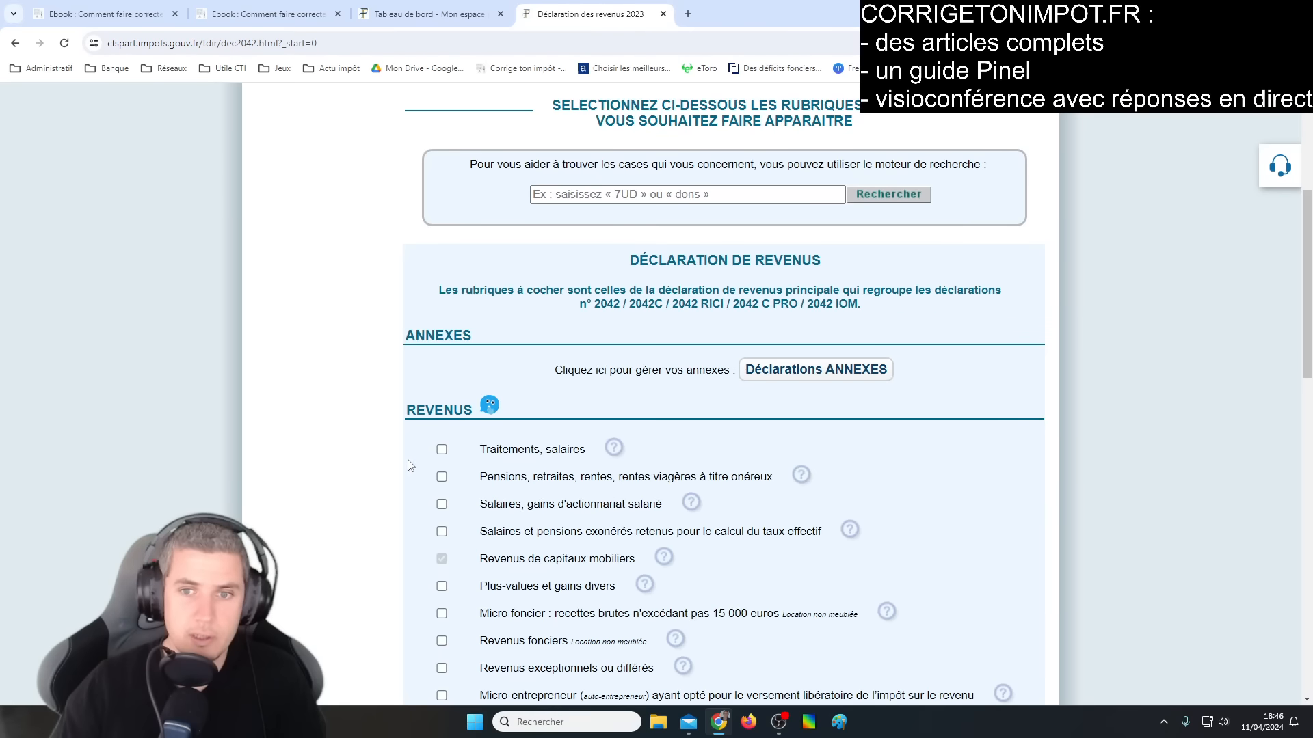
{"action": "scroll", "coordinate": [459, 487], "scroll_direction": "up", "scroll_amount": 2}
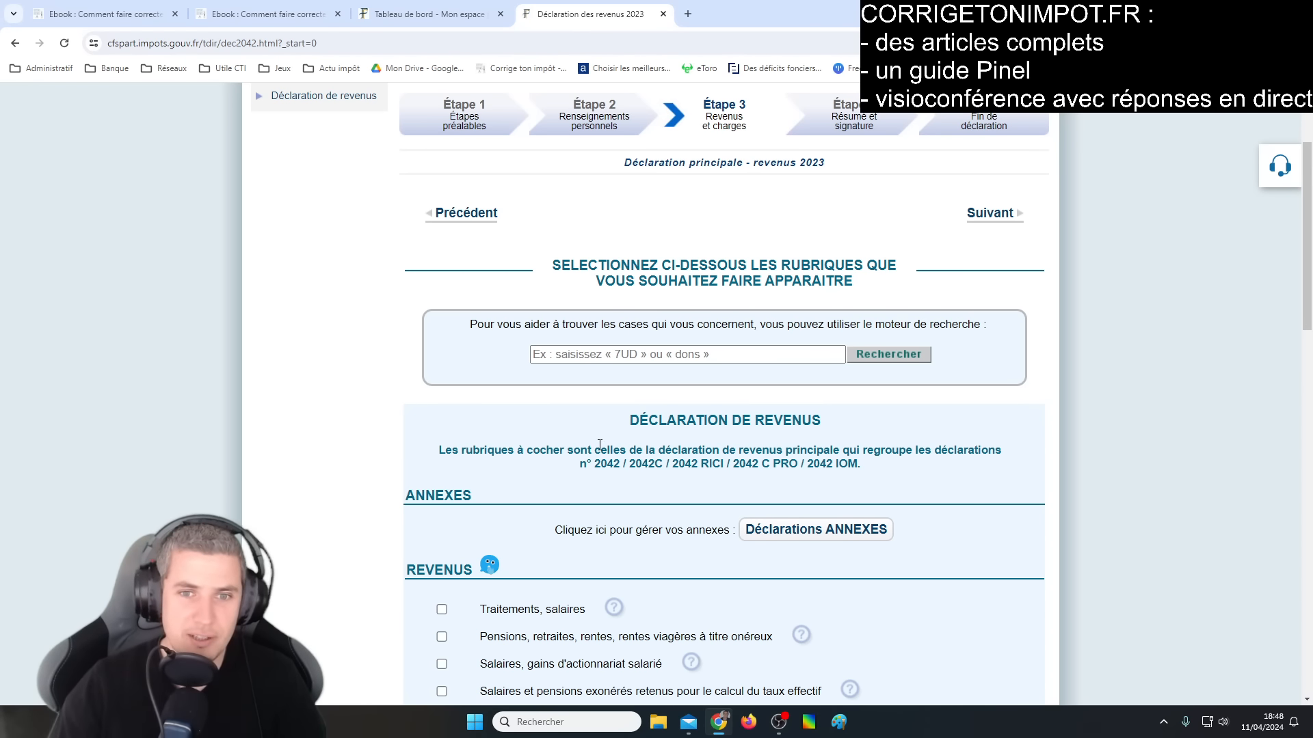
{"action": "scroll", "coordinate": [581, 443], "scroll_direction": "up", "scroll_amount": 2}
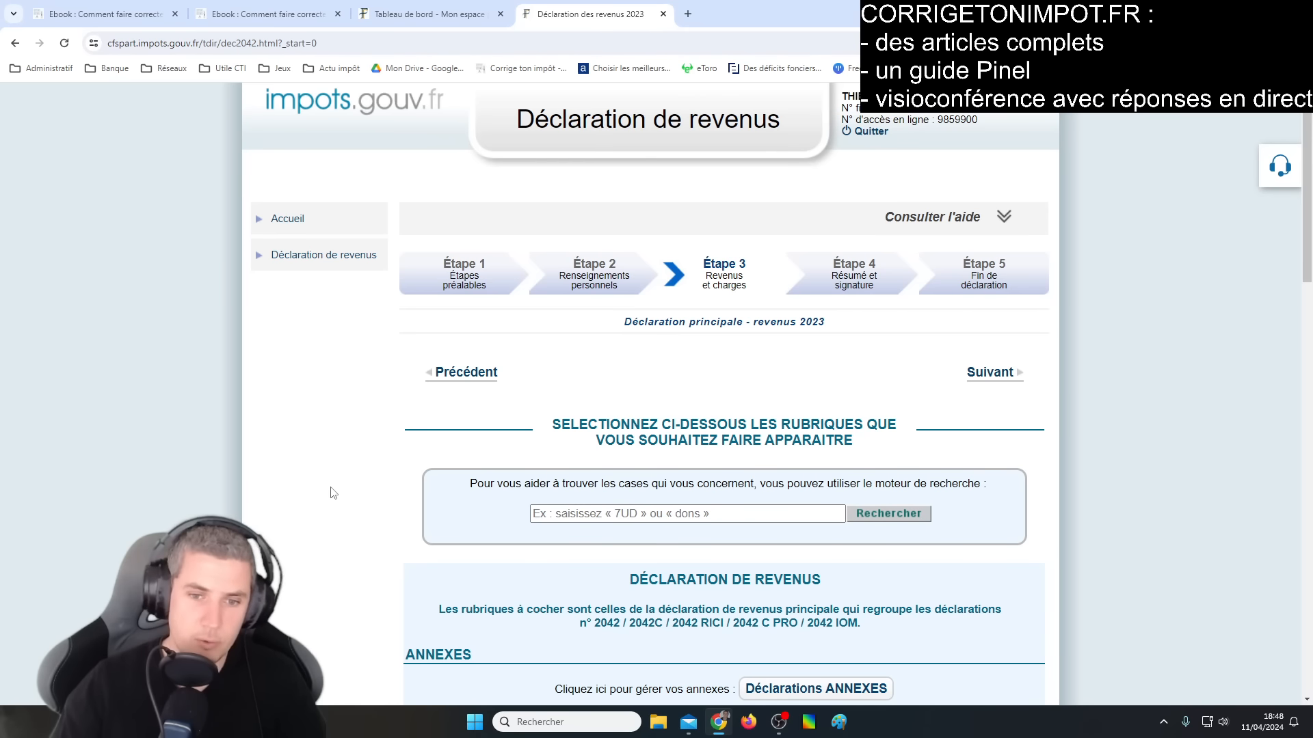
{"action": "scroll", "coordinate": [351, 483], "scroll_direction": "down", "scroll_amount": 2}
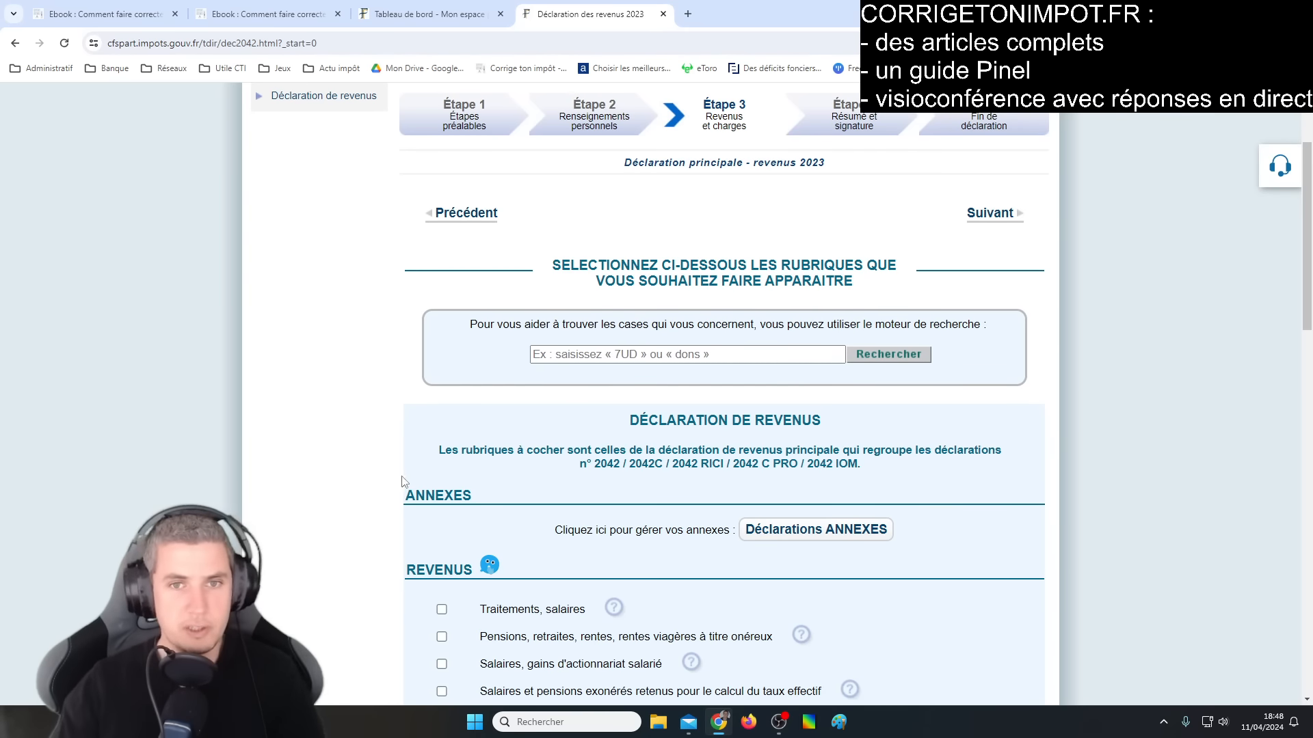
{"action": "scroll", "coordinate": [348, 478], "scroll_direction": "up", "scroll_amount": 2}
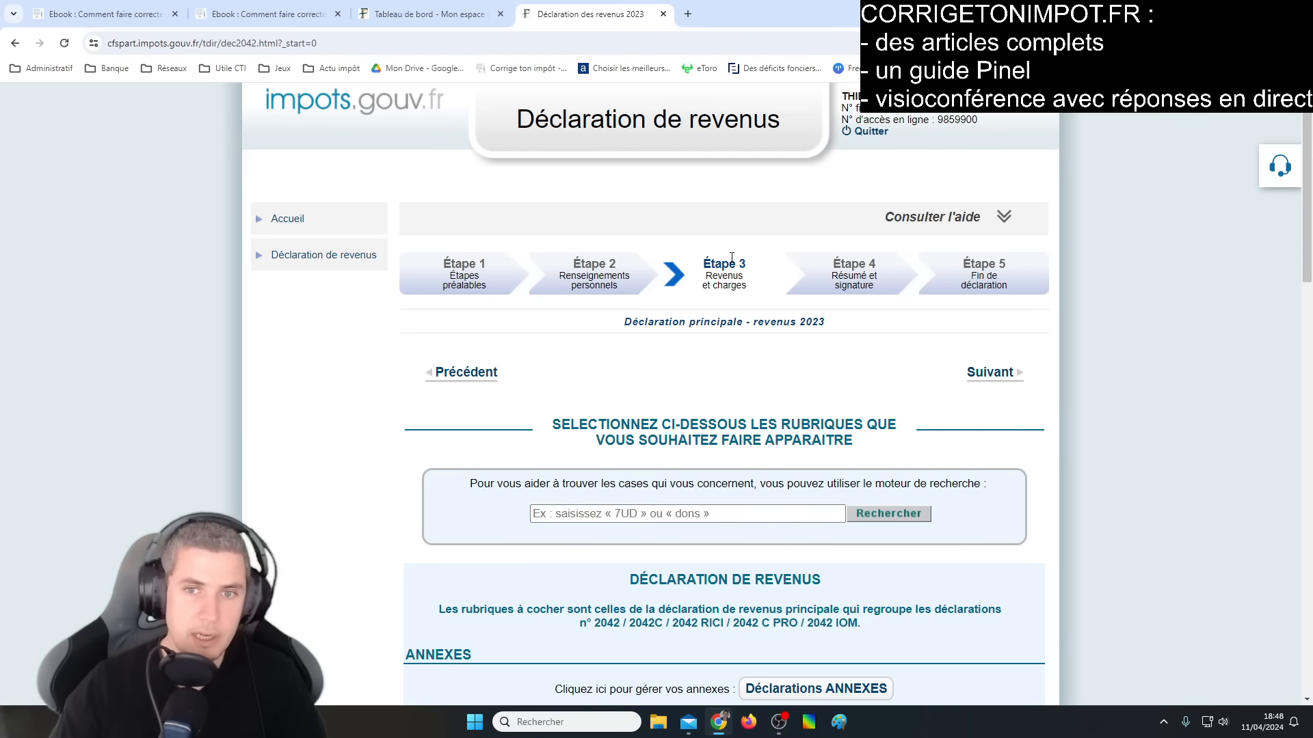
Step: Deselect the "Charges déductibles" section under Charges and accept the deletion of its amounts
{"action": "scroll", "coordinate": [643, 499], "scroll_direction": "down", "scroll_amount": 2}
{"action": "scroll", "coordinate": [643, 499], "scroll_direction": "down", "scroll_amount": 3}
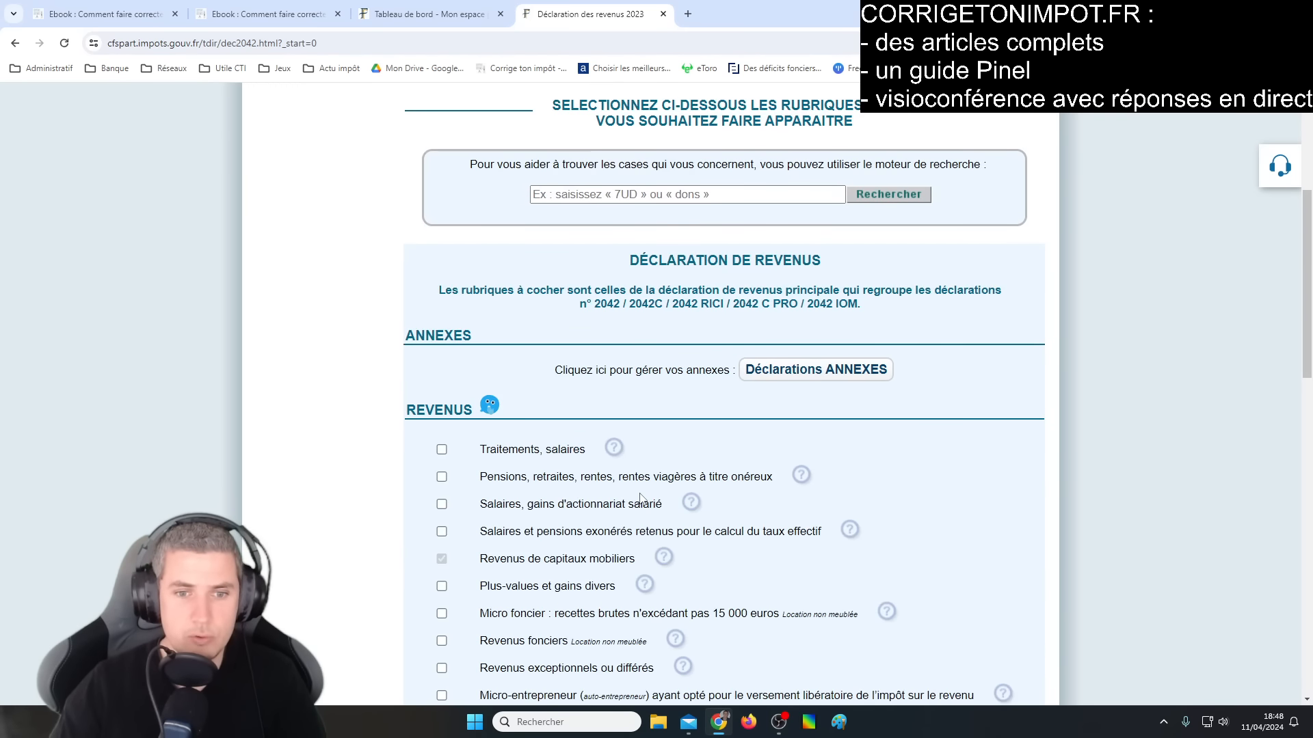
{"action": "scroll", "coordinate": [653, 527], "scroll_direction": "down", "scroll_amount": 3}
{"action": "scroll", "coordinate": [651, 547], "scroll_direction": "down", "scroll_amount": 4}
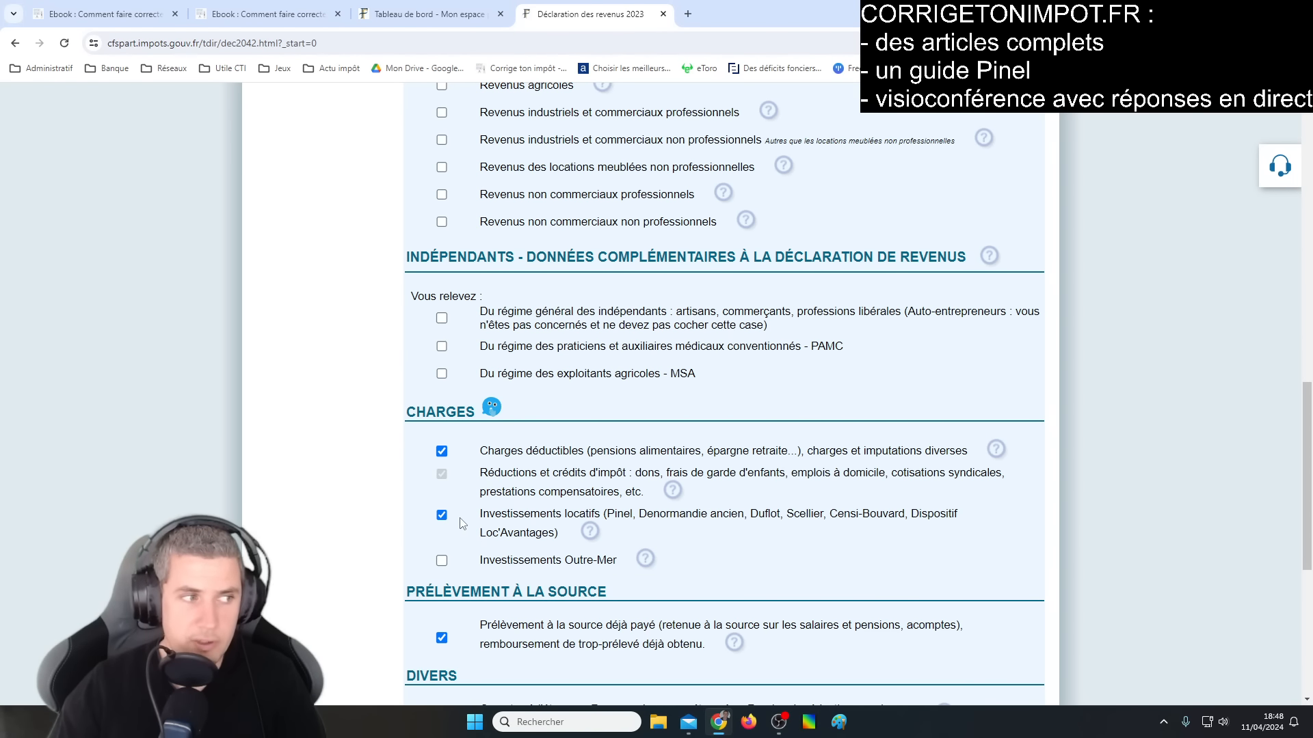
{"action": "left_click", "coordinate": [442, 451]}
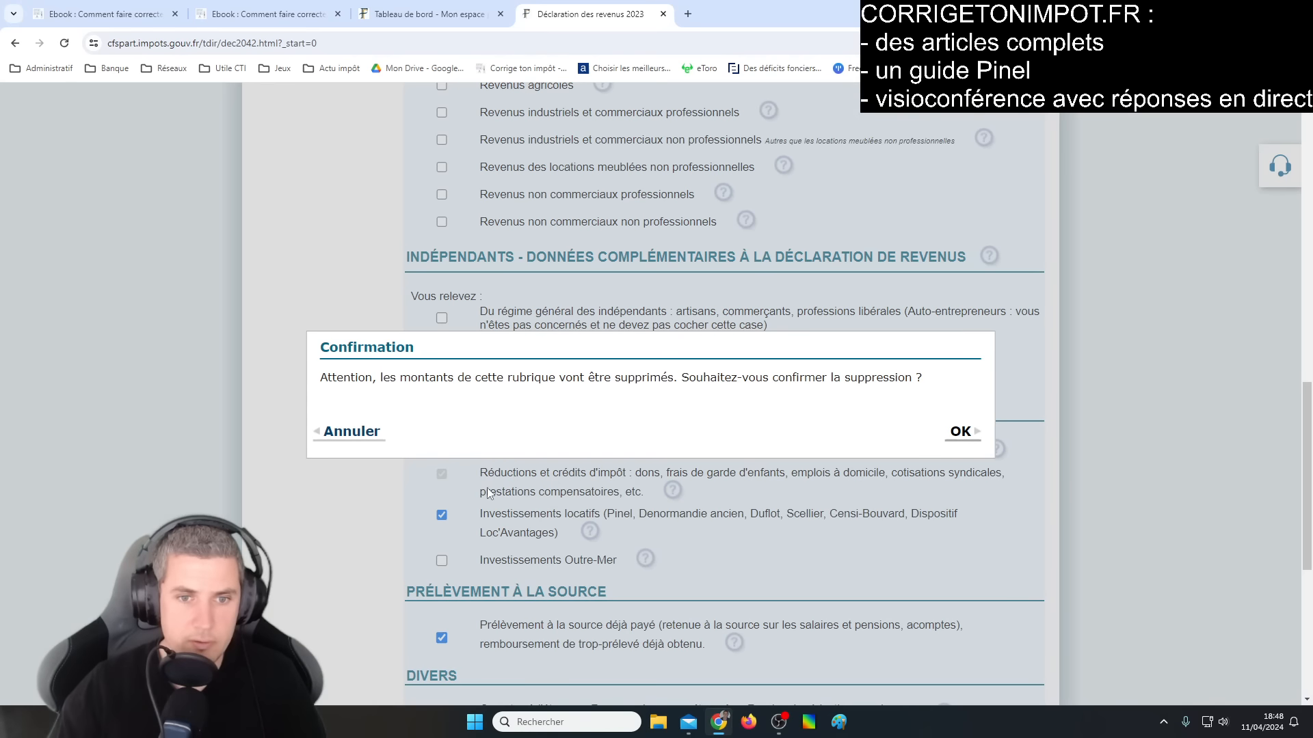
{"action": "left_click", "coordinate": [959, 438]}
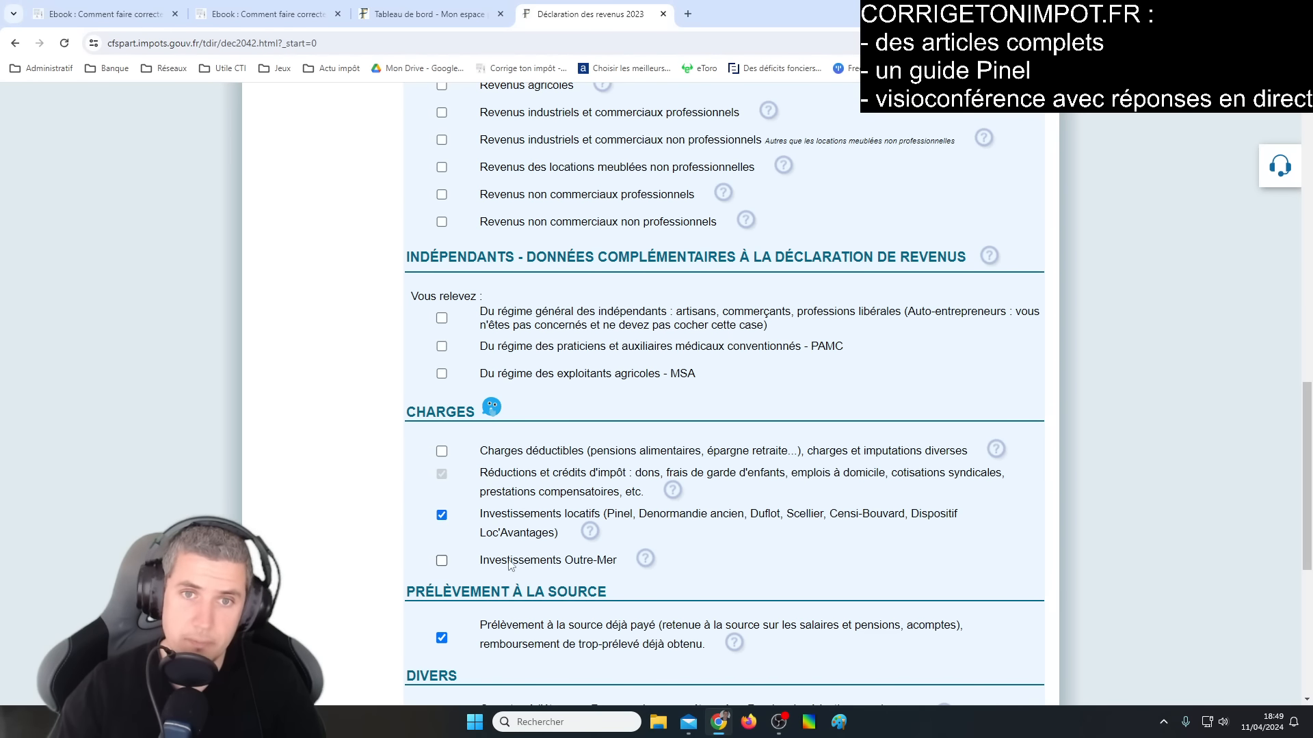
Step: Examine the list of available annex declarations and close it without selecting any
{"action": "scroll", "coordinate": [479, 523], "scroll_direction": "up", "scroll_amount": 5}
{"action": "scroll", "coordinate": [573, 525], "scroll_direction": "up", "scroll_amount": 2}
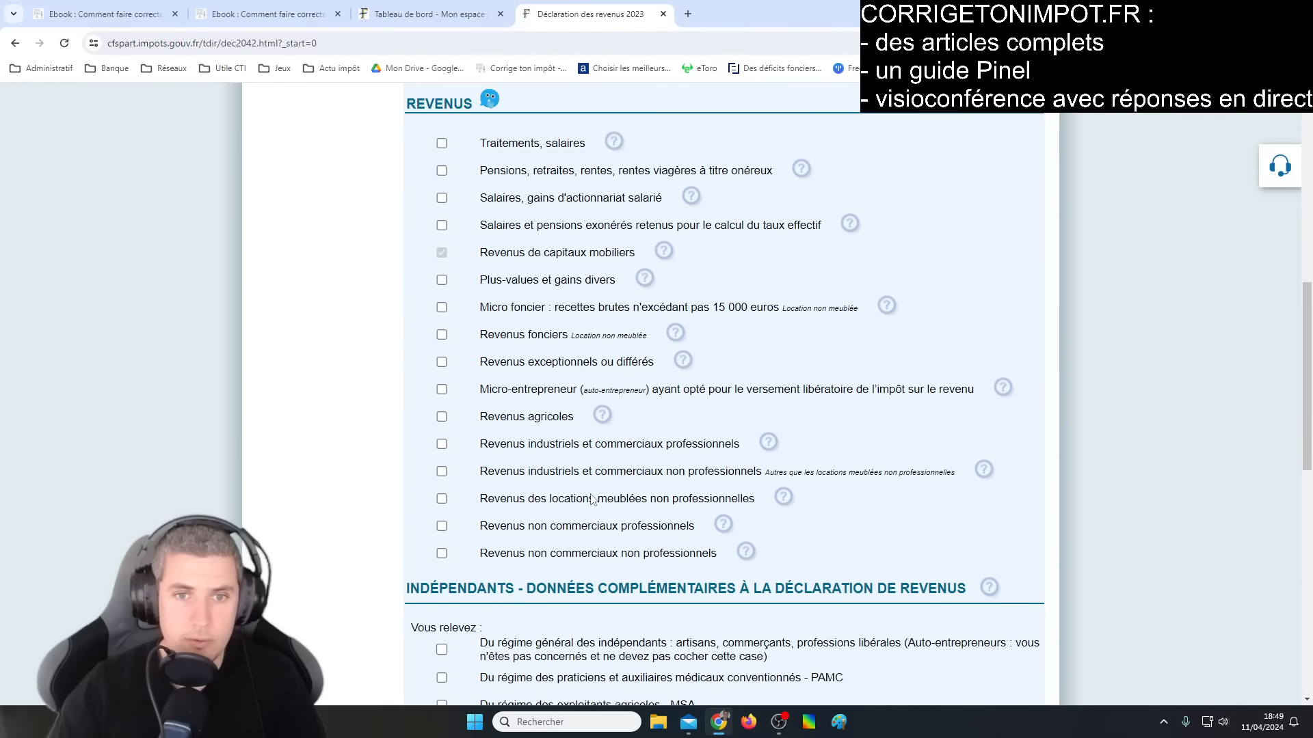
{"action": "left_click", "coordinate": [802, 211]}
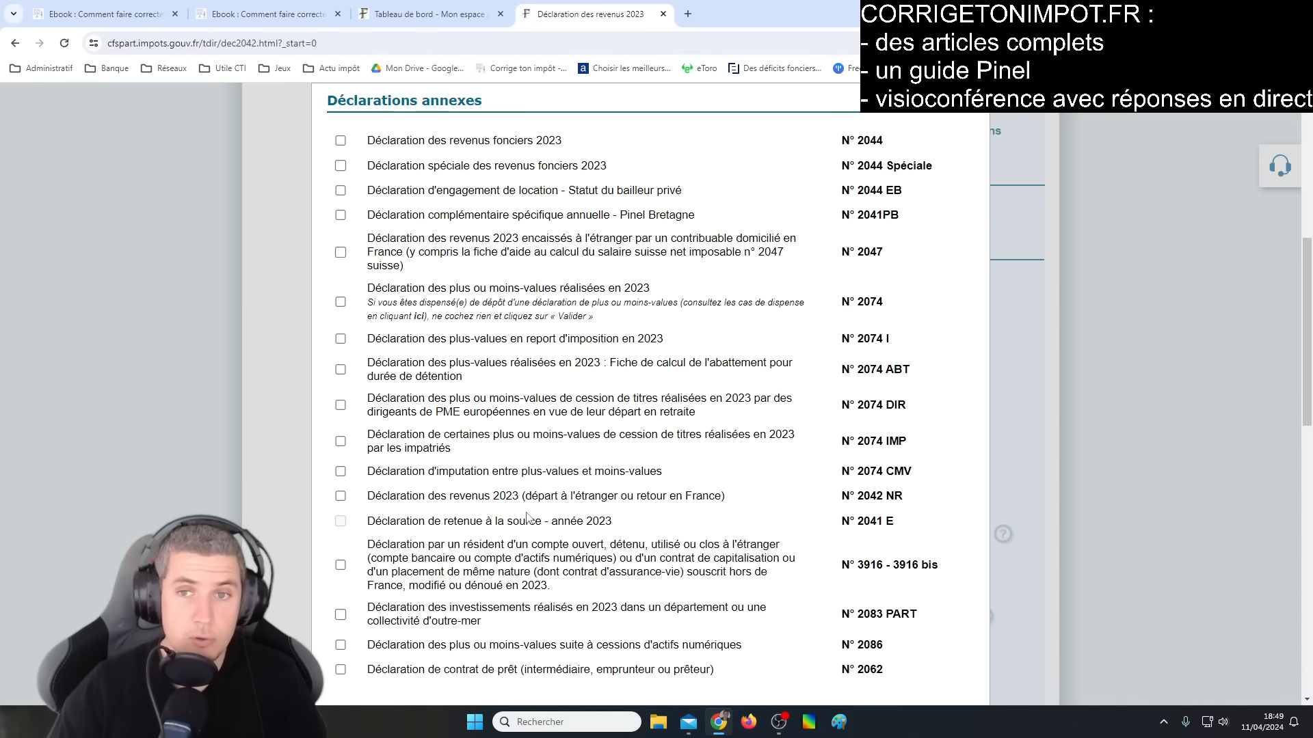
{"action": "scroll", "coordinate": [581, 537], "scroll_direction": "up", "scroll_amount": 2}
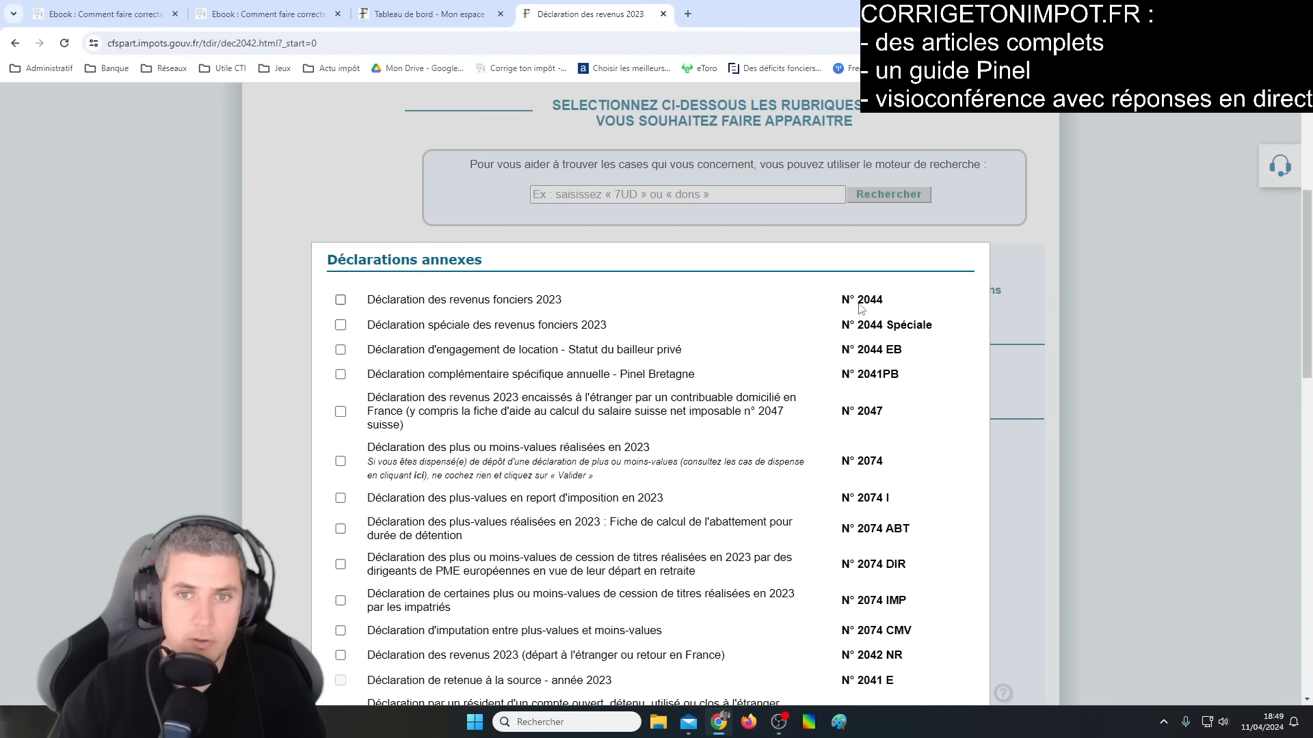
{"action": "scroll", "coordinate": [723, 502], "scroll_direction": "down", "scroll_amount": 2}
{"action": "scroll", "coordinate": [724, 503], "scroll_direction": "down", "scroll_amount": 4}
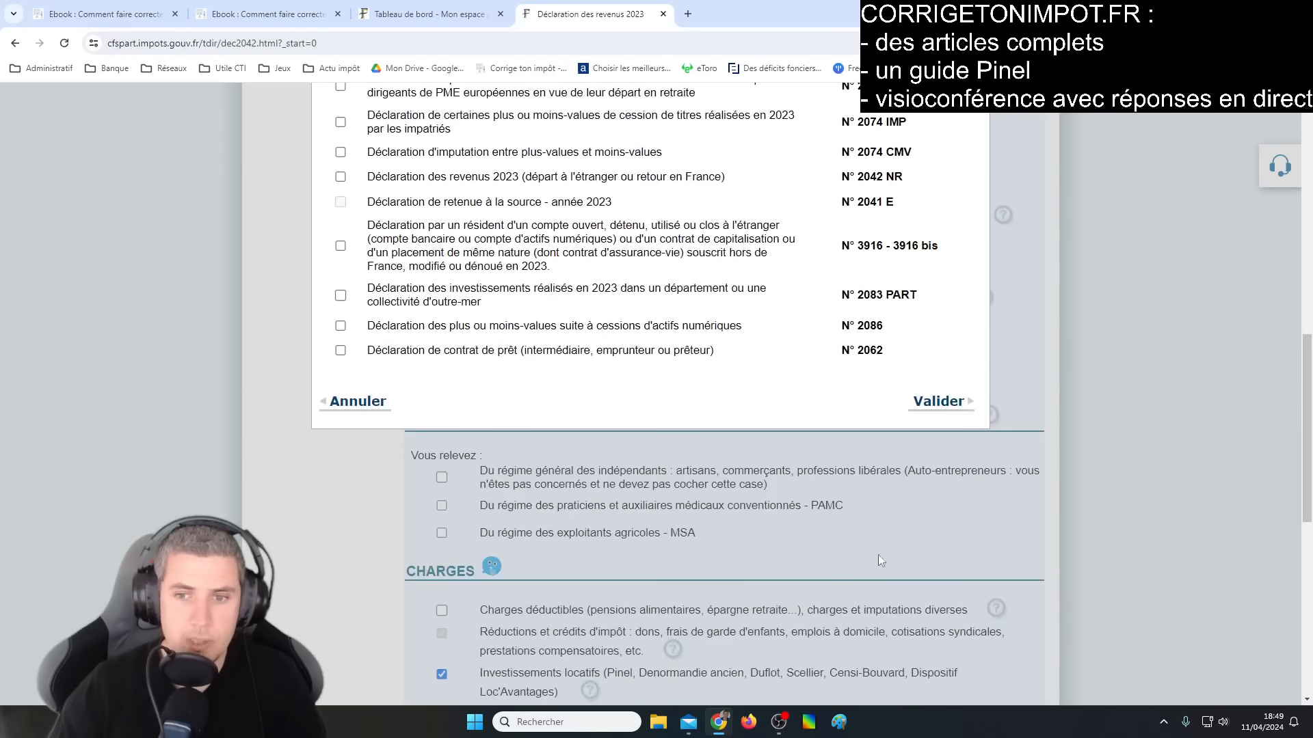
{"action": "left_click", "coordinate": [348, 402]}
{"action": "scroll", "coordinate": [445, 438], "scroll_direction": "up", "scroll_amount": 2}
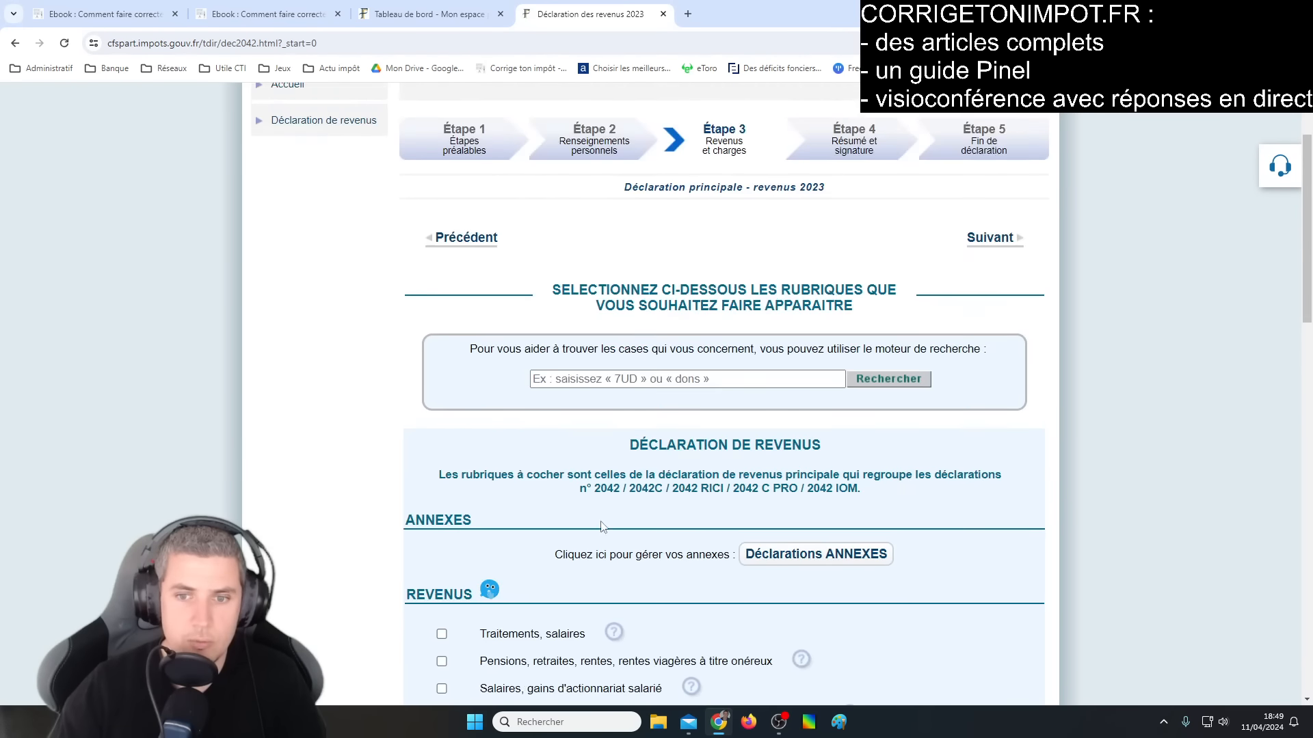
Step: Add annexes N° 2044 (revenus fonciers) and N° 2044 EB (engagement de location) to the declaration and validate the selection
{"action": "scroll", "coordinate": [615, 410], "scroll_direction": "down", "scroll_amount": 2}
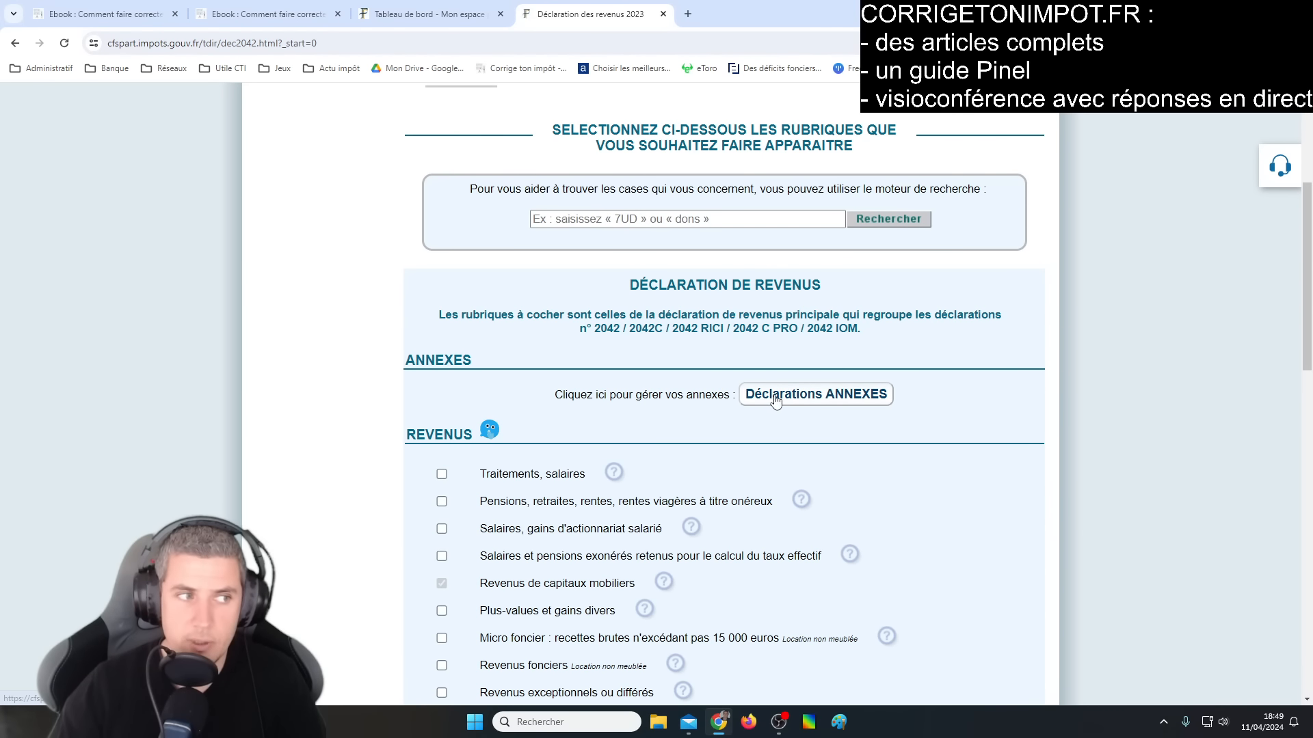
{"action": "left_click", "coordinate": [805, 399]}
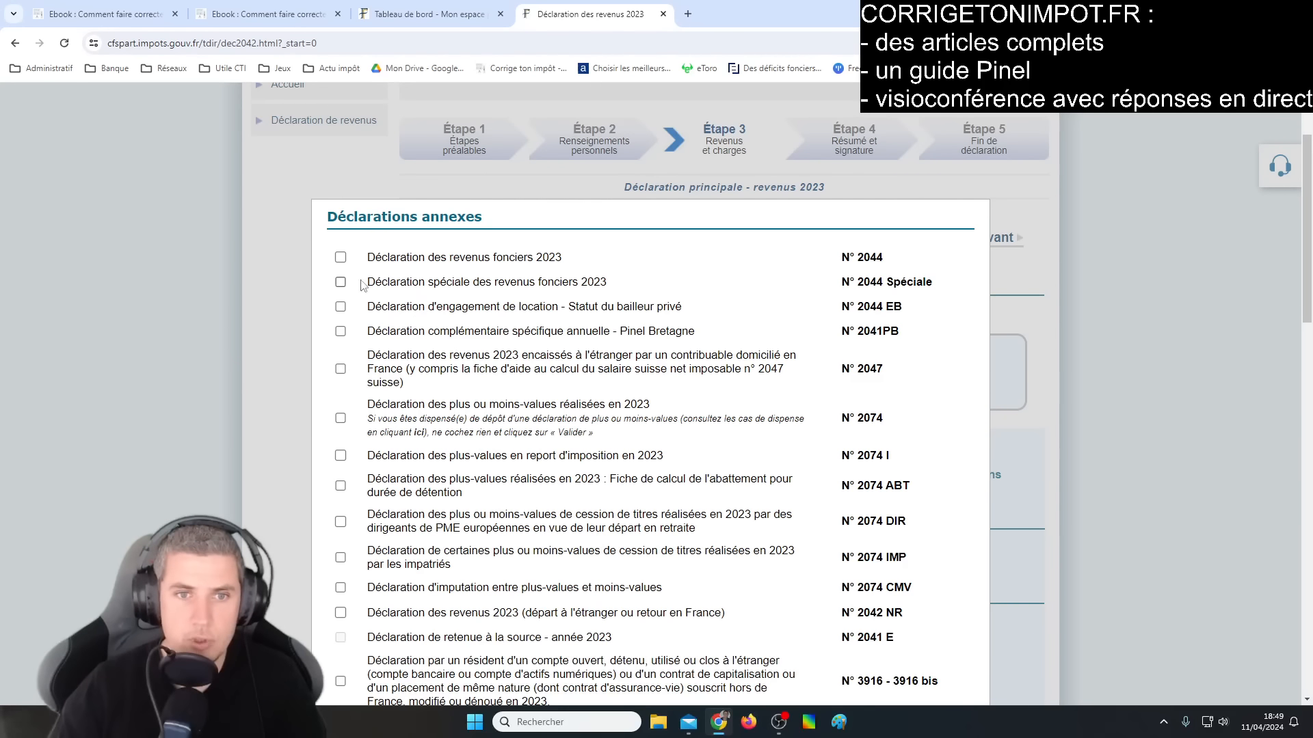
{"action": "left_click", "coordinate": [340, 257]}
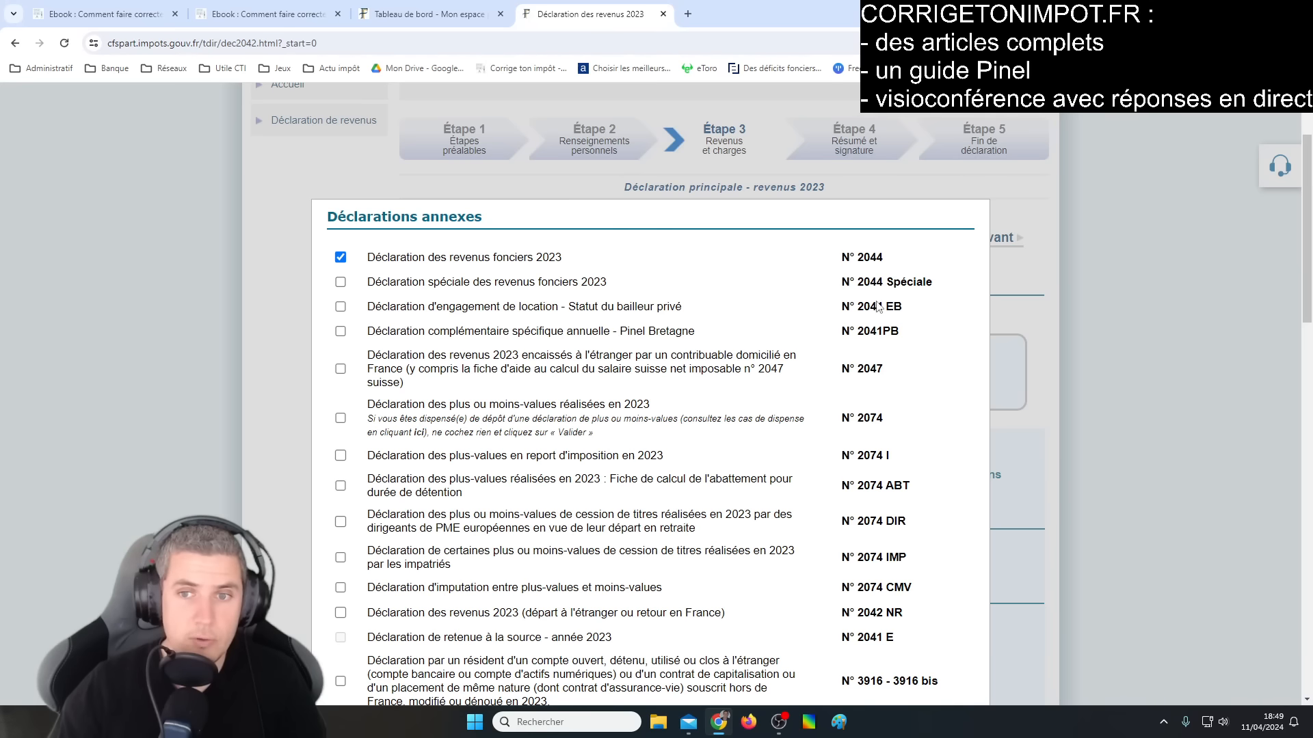
{"action": "left_click", "coordinate": [340, 306]}
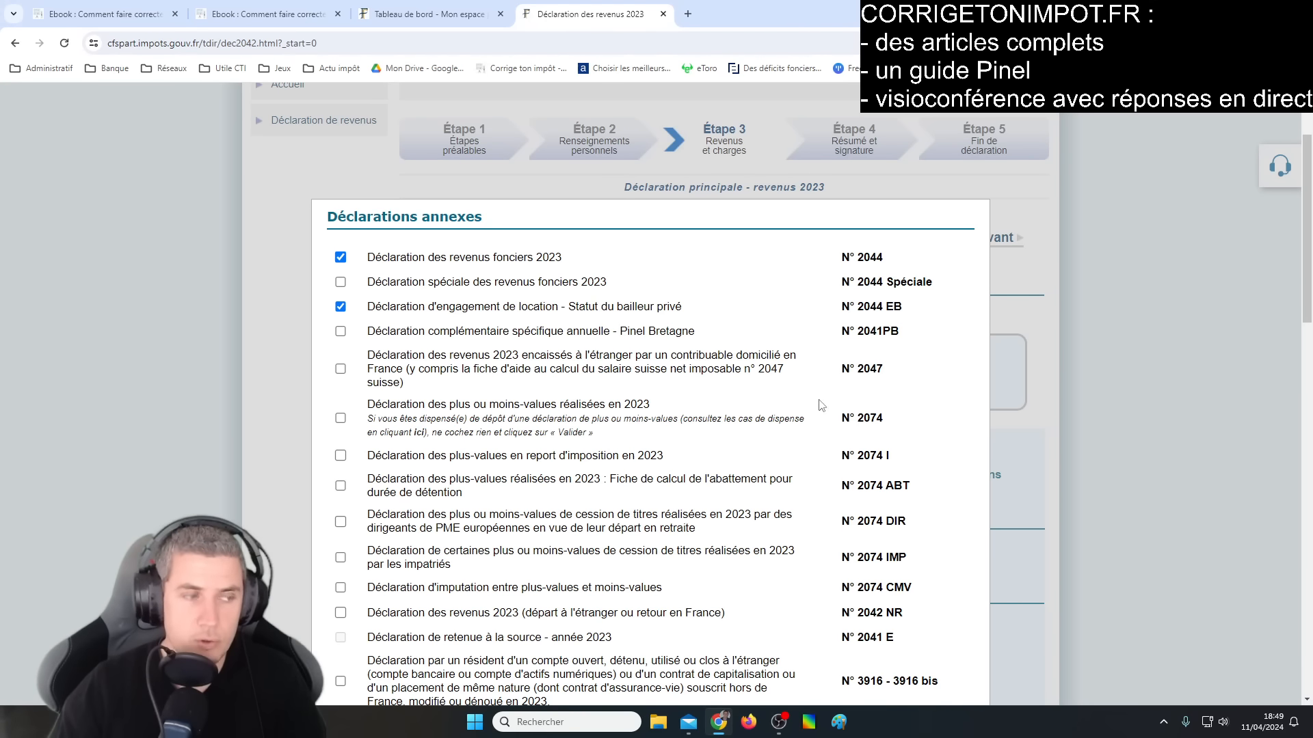
{"action": "scroll", "coordinate": [820, 403], "scroll_direction": "down", "scroll_amount": 5}
{"action": "left_click", "coordinate": [932, 360]}
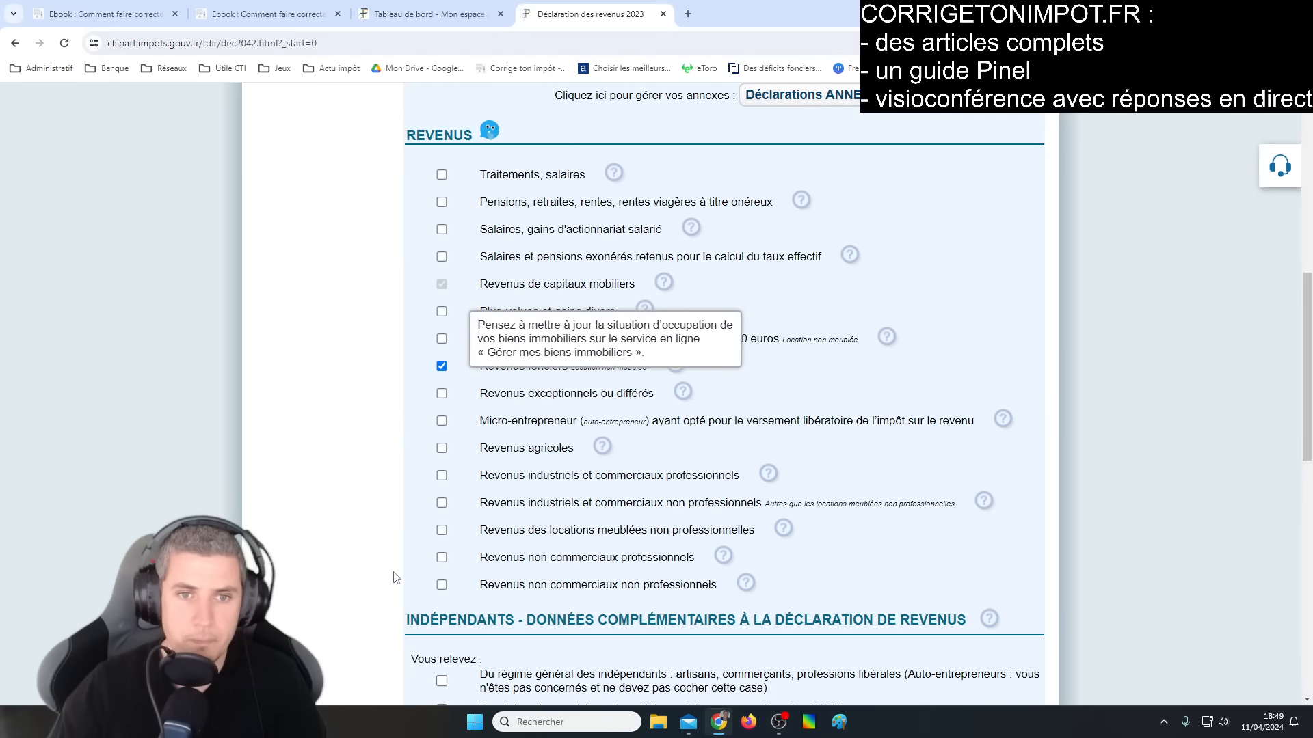
Step: Check the selected income and charges sections and continue to the main declaration's entry page
{"action": "scroll", "coordinate": [410, 506], "scroll_direction": "up", "scroll_amount": 2}
{"action": "scroll", "coordinate": [420, 500], "scroll_direction": "down", "scroll_amount": 12}
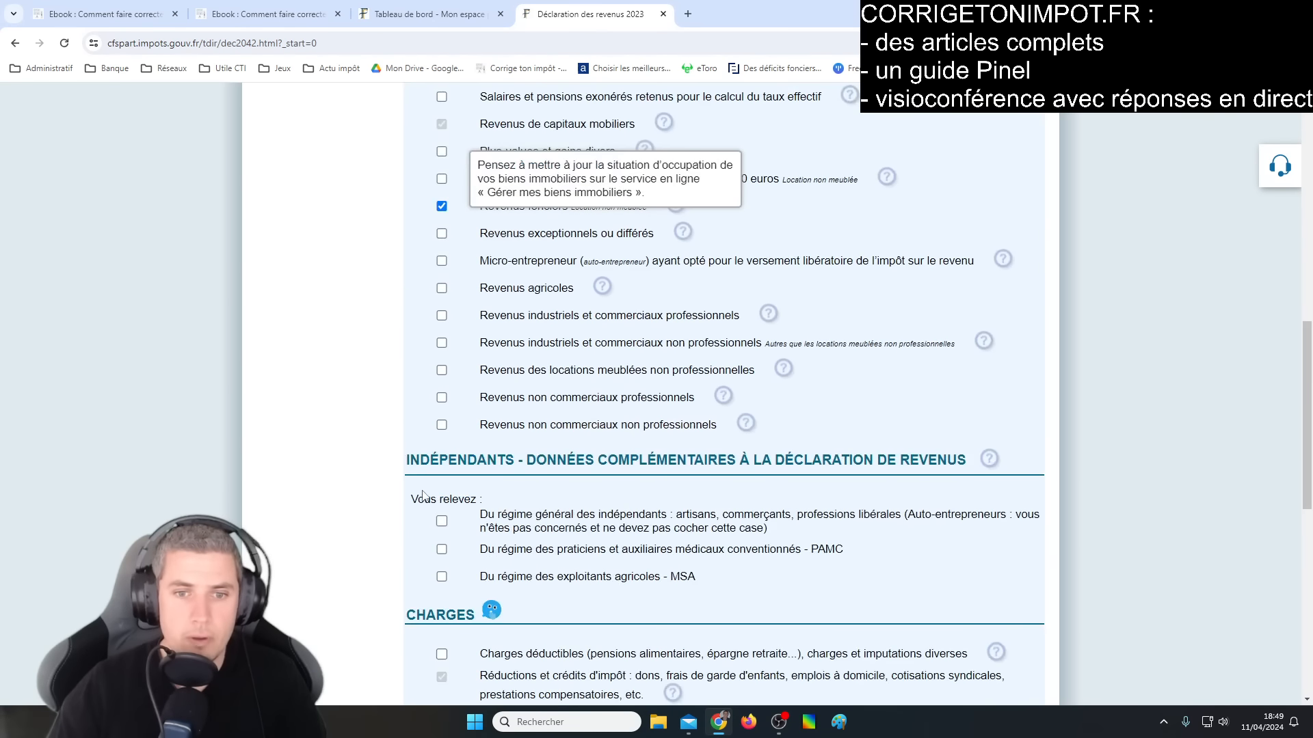
{"action": "scroll", "coordinate": [424, 488], "scroll_direction": "up", "scroll_amount": 4}
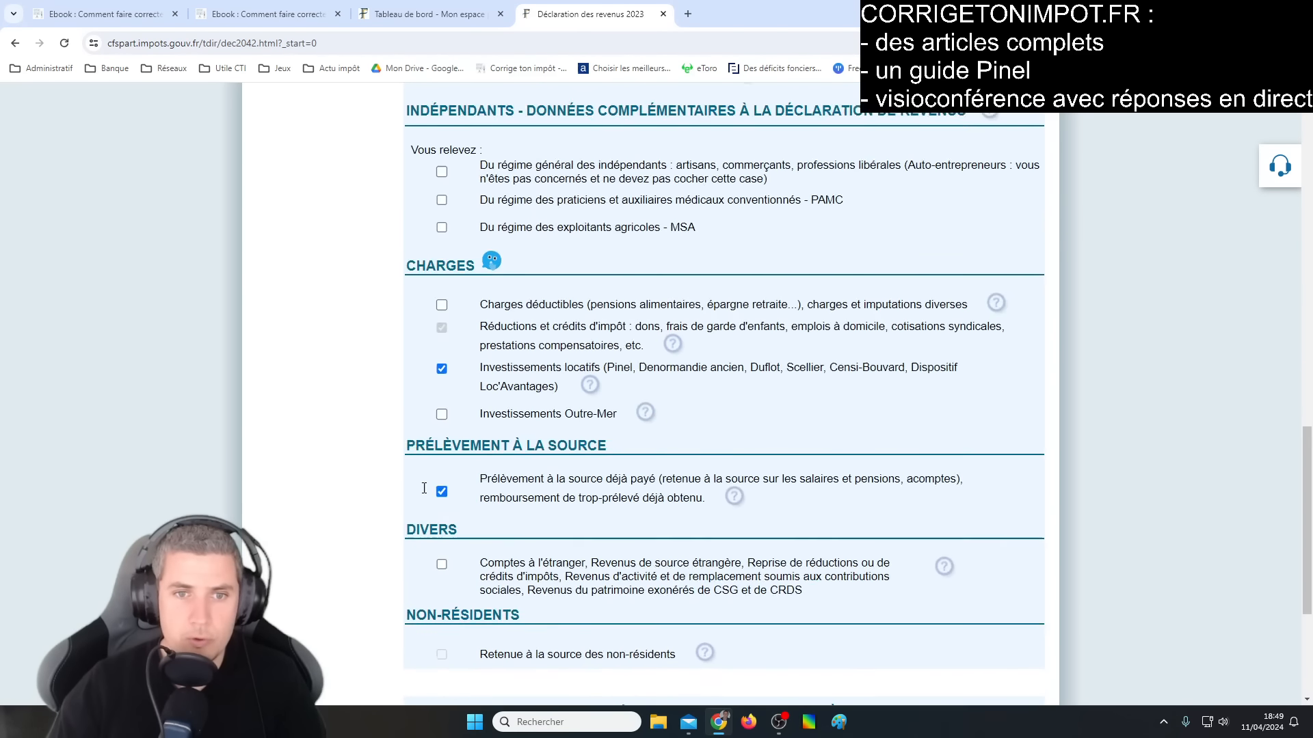
{"action": "scroll", "coordinate": [930, 532], "scroll_direction": "down", "scroll_amount": 6}
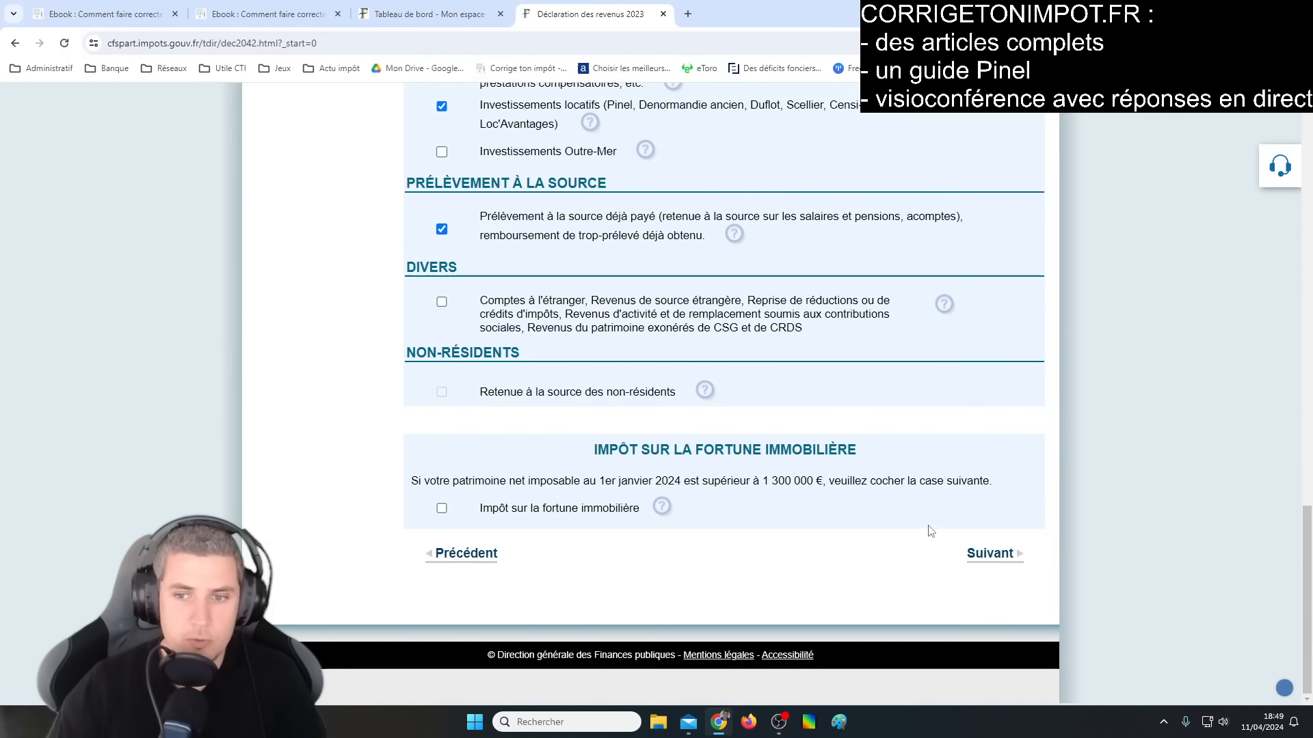
{"action": "left_click", "coordinate": [988, 554]}
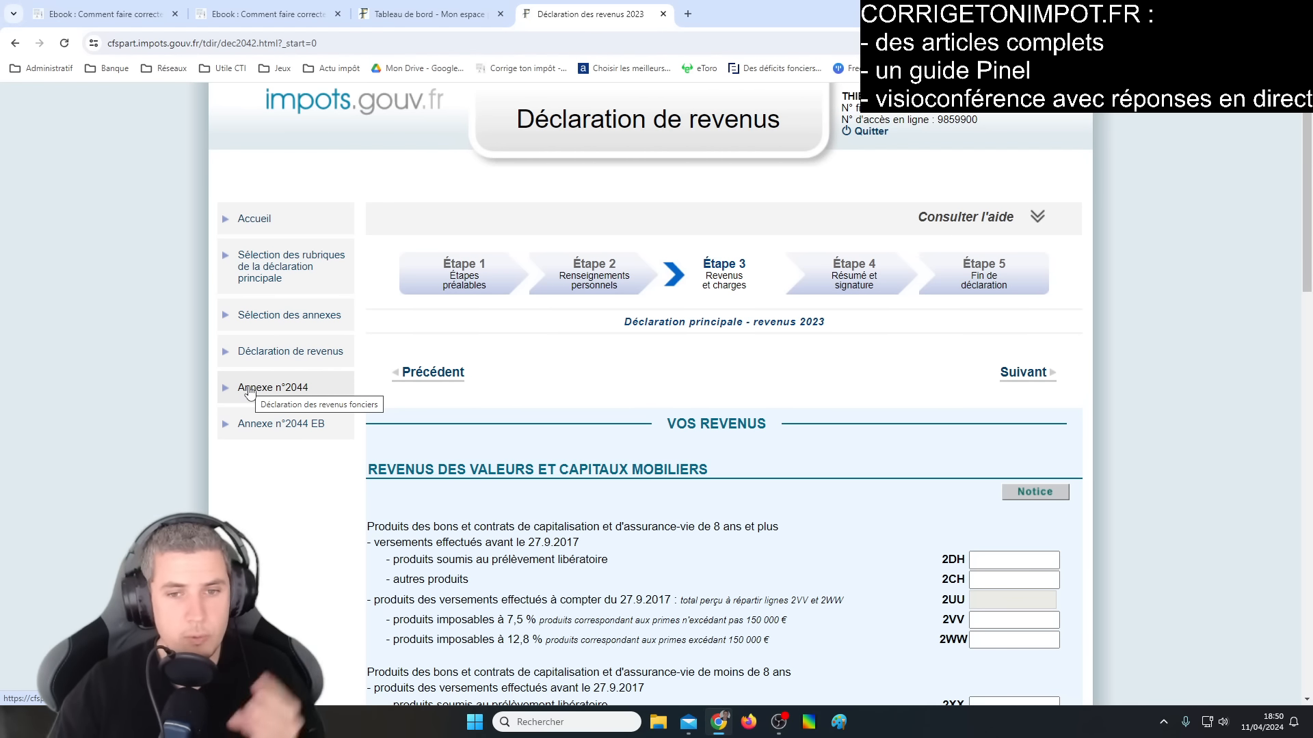
Step: Open annex n°2044, dismiss the property occupancy reminder, and open the number of rural and urban properties for editing
{"action": "scroll", "coordinate": [684, 396], "scroll_direction": "down", "scroll_amount": 2}
{"action": "scroll", "coordinate": [683, 396], "scroll_direction": "up", "scroll_amount": 2}
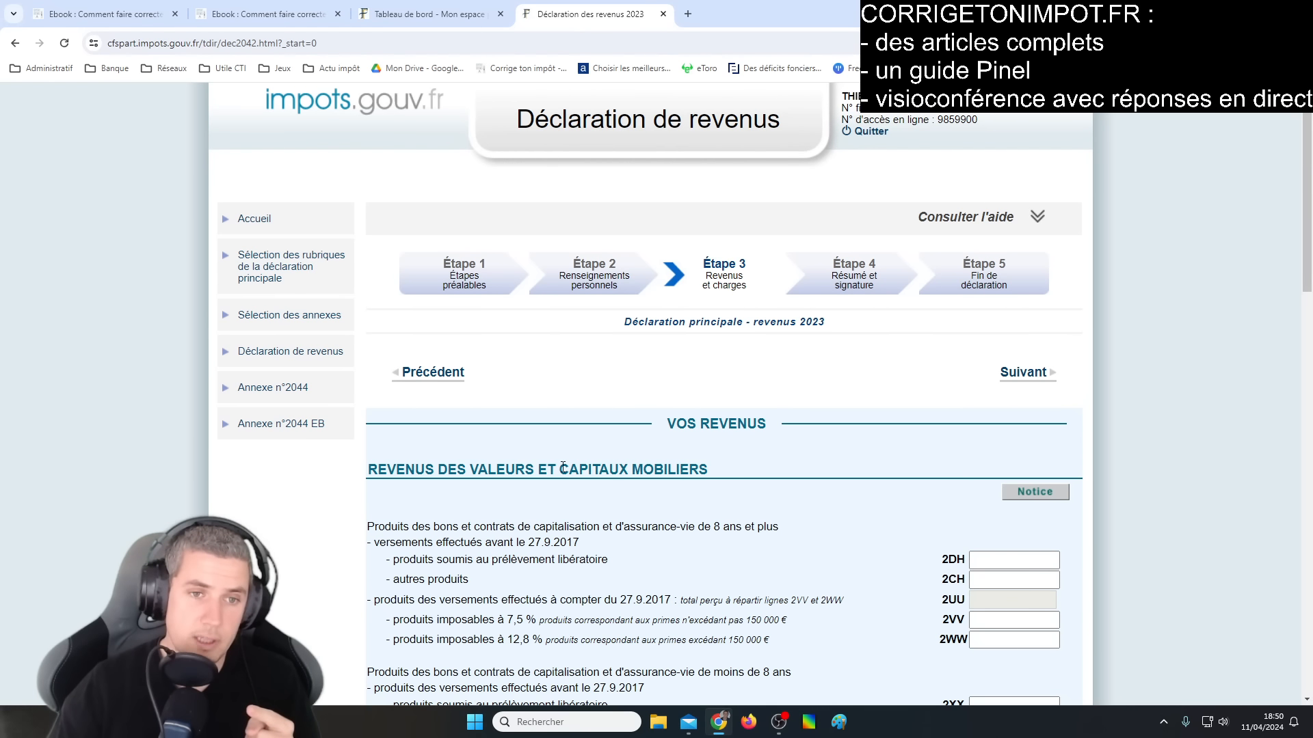
{"action": "left_click", "coordinate": [292, 388]}
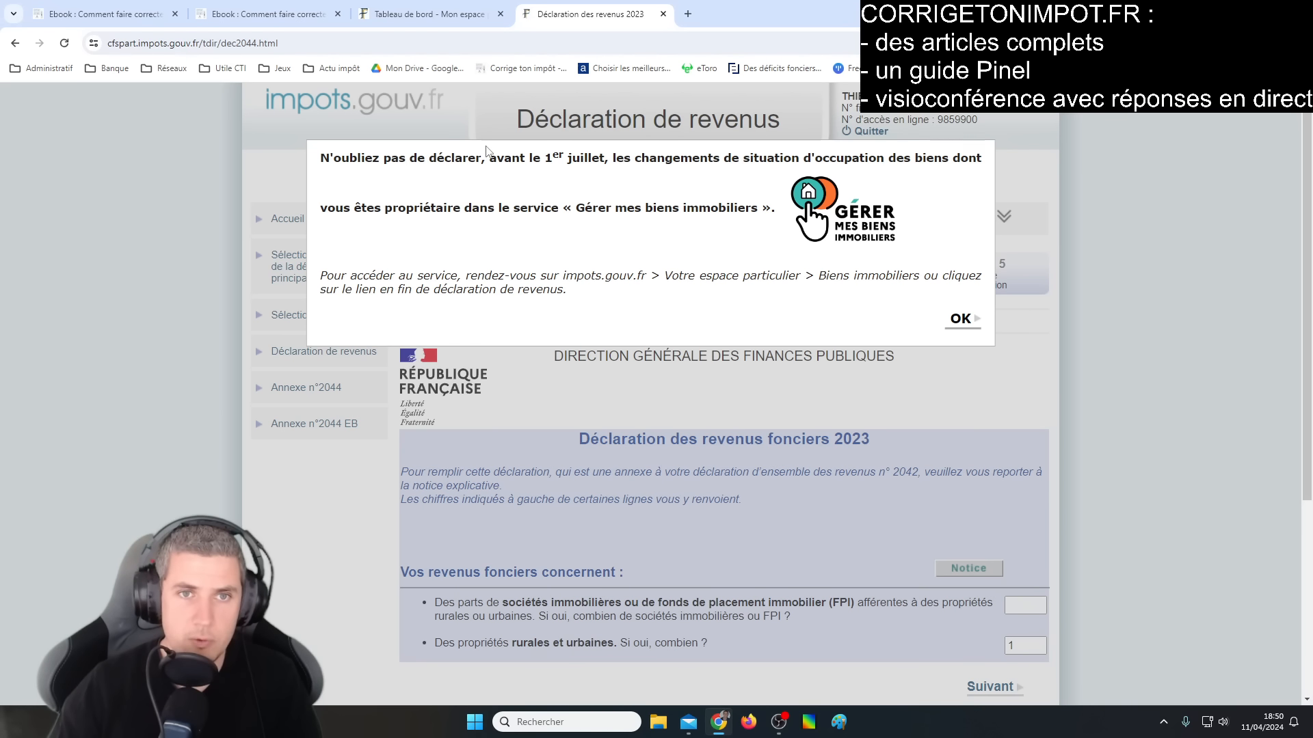
{"action": "left_click", "coordinate": [958, 319]}
{"action": "scroll", "coordinate": [686, 501], "scroll_direction": "down", "scroll_amount": 2}
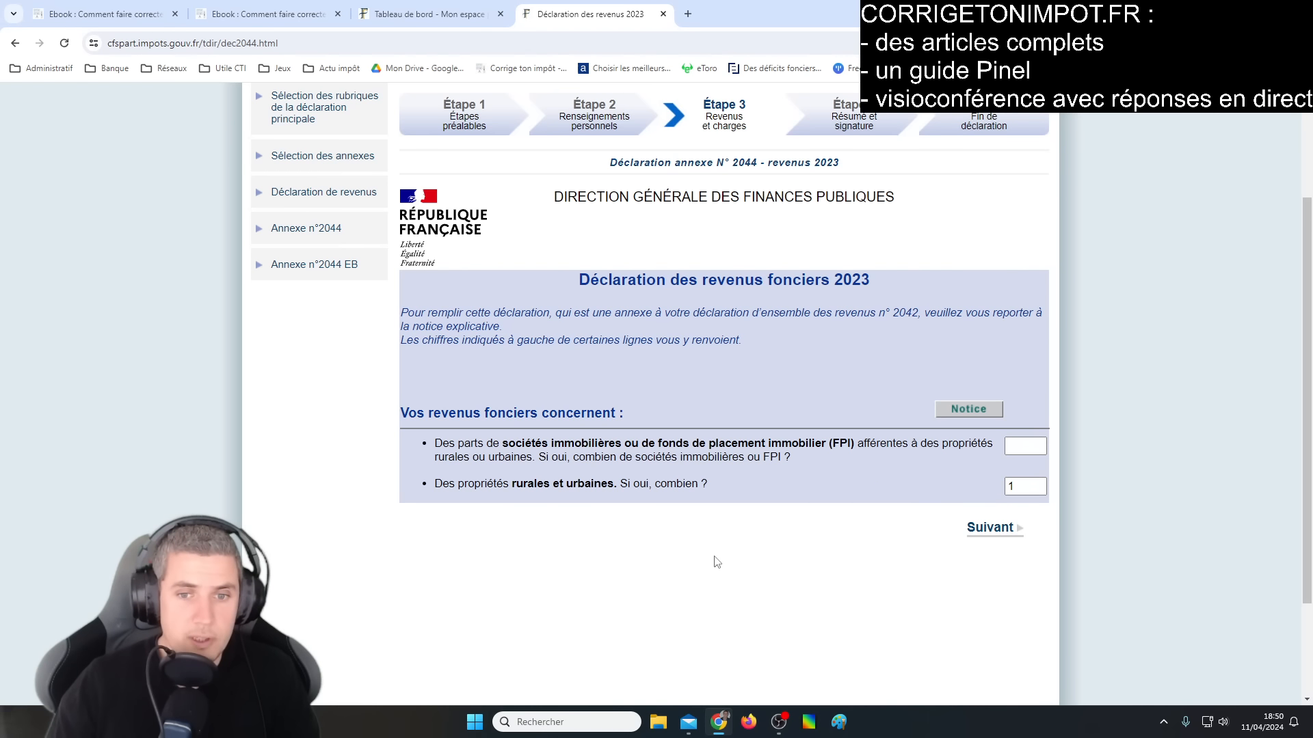
{"action": "left_click", "coordinate": [1030, 487]}
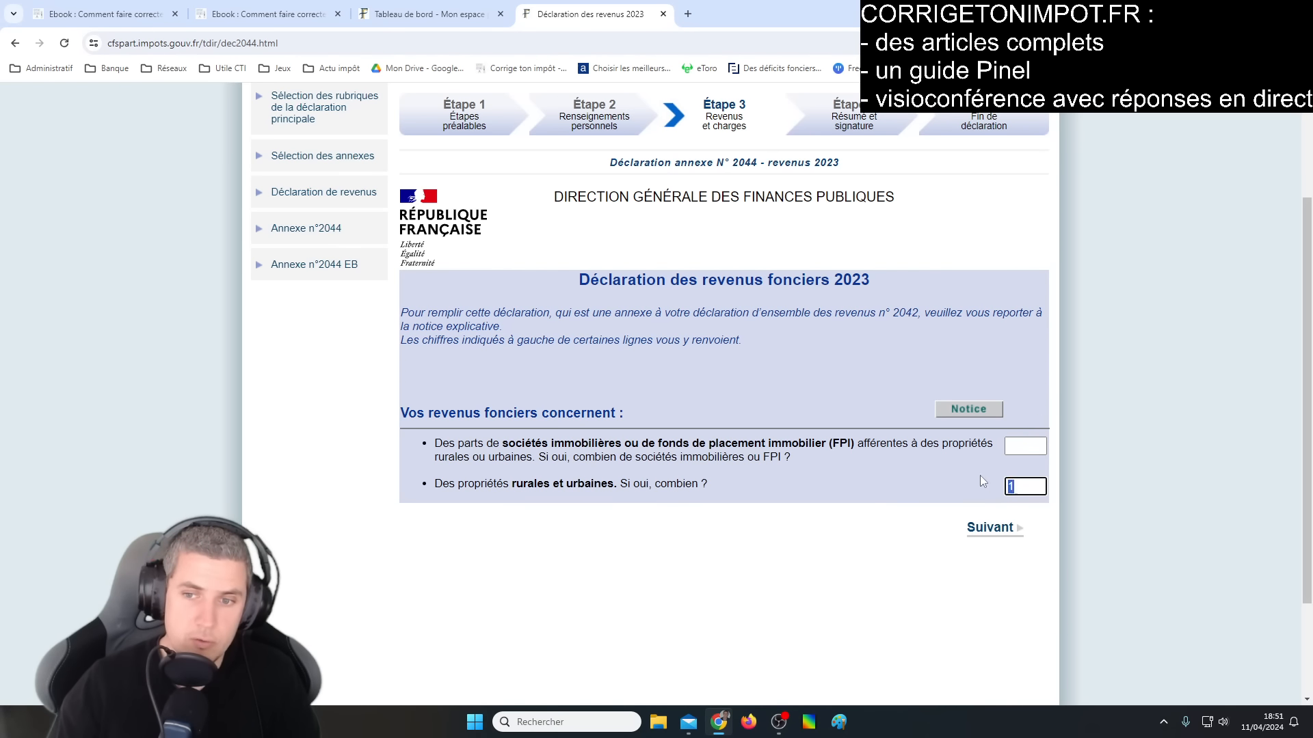
{"action": "left_click", "coordinate": [1018, 486]}
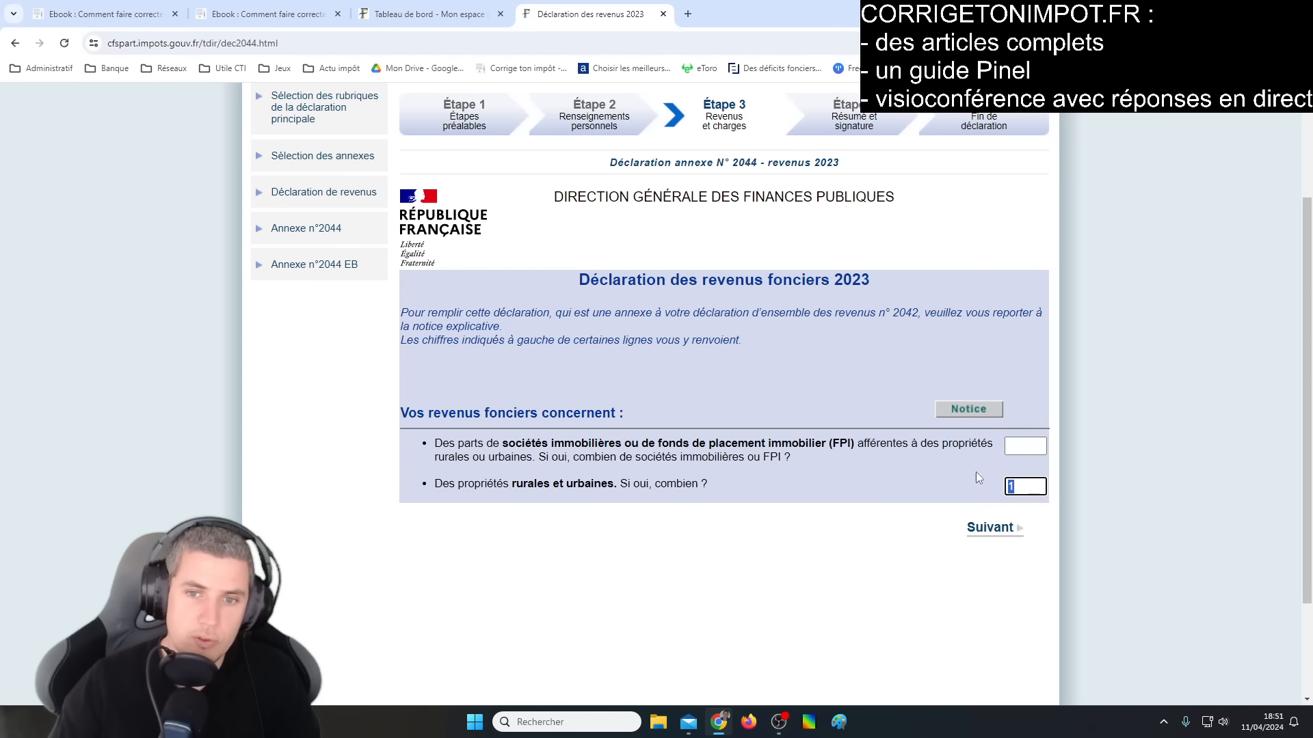
{"action": "left_click", "coordinate": [1024, 446]}
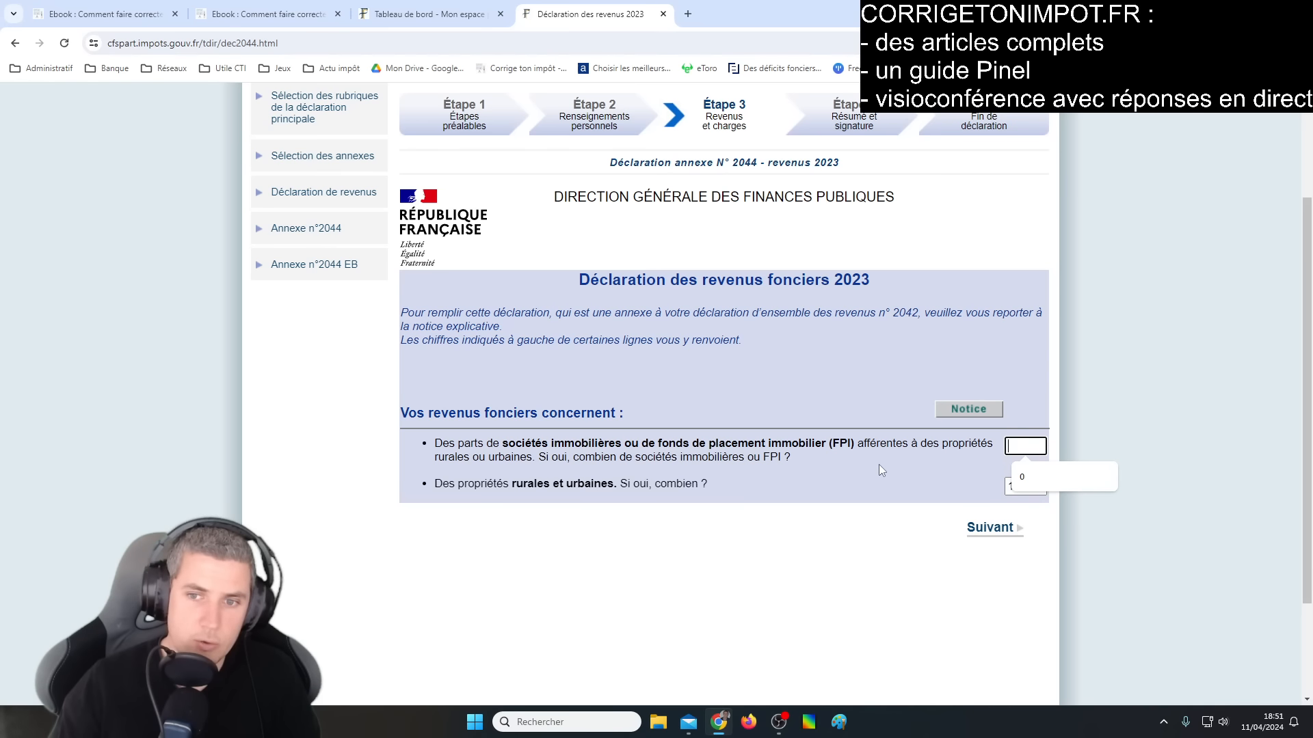
{"action": "left_click", "coordinate": [1025, 486]}
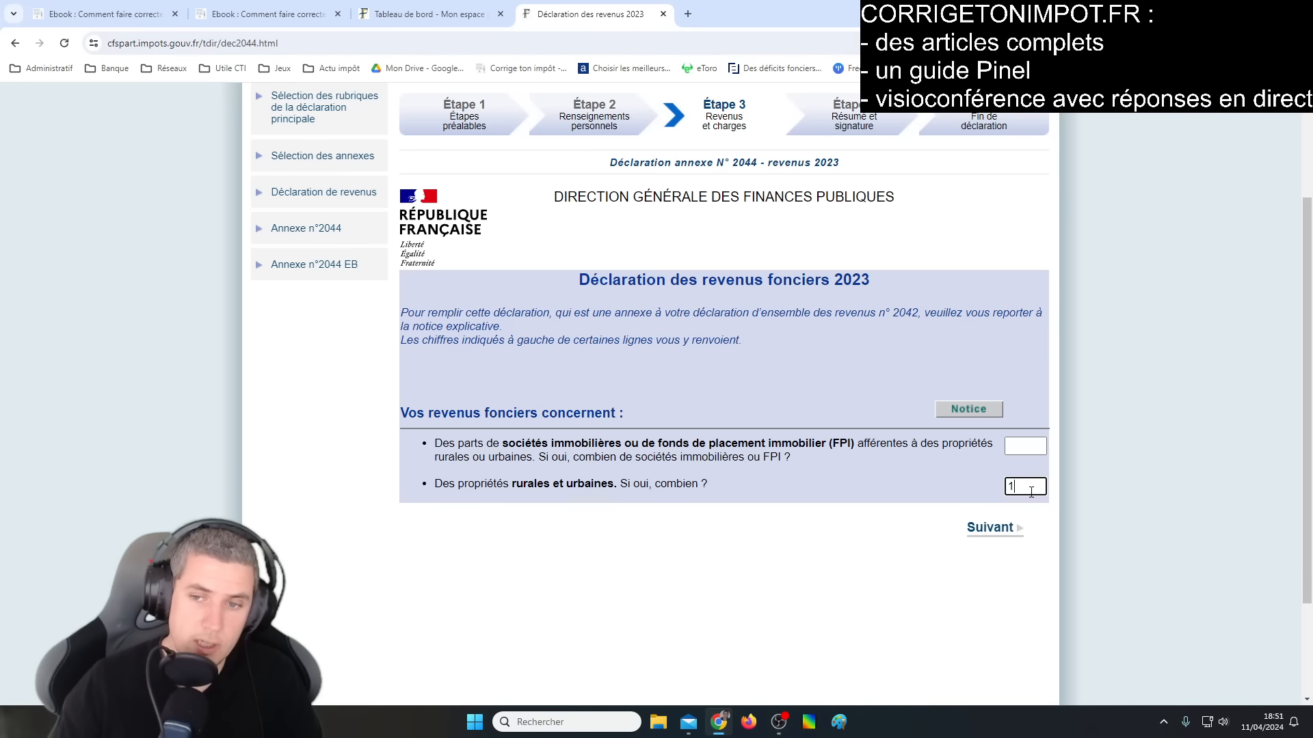
{"action": "left_click", "coordinate": [1027, 448]}
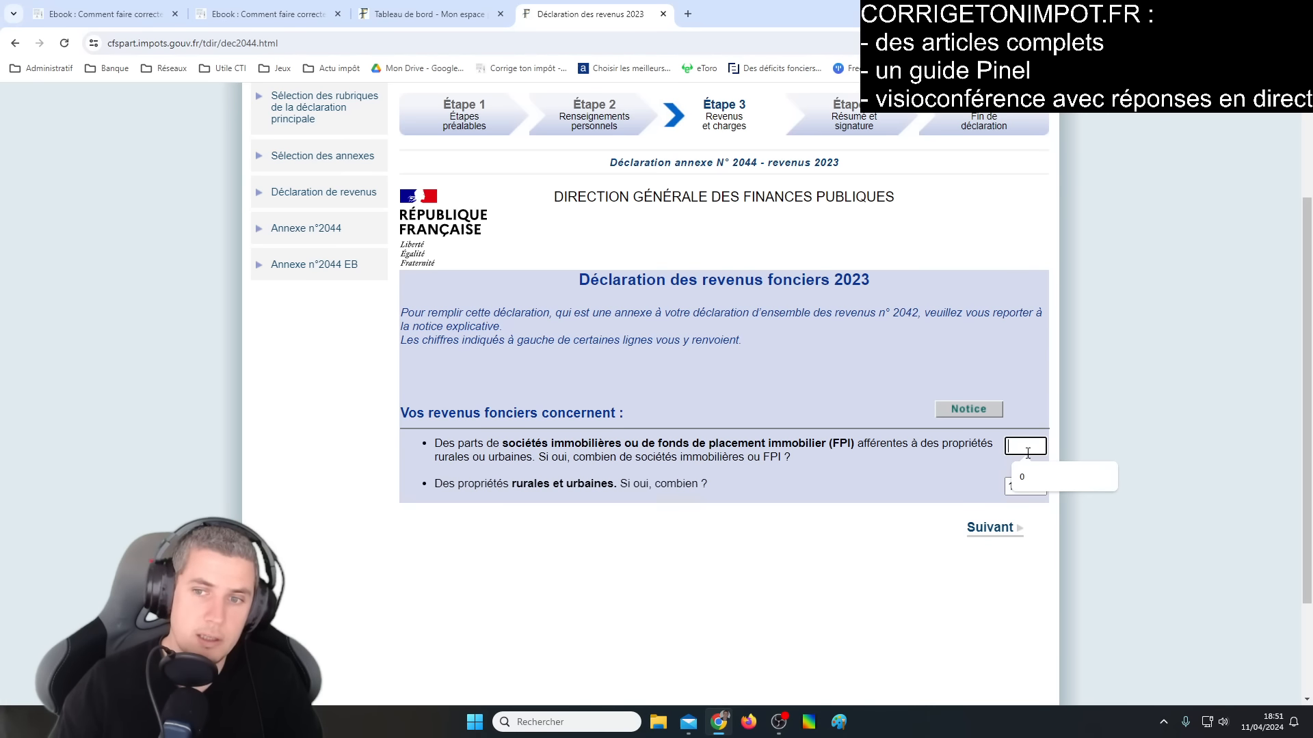
{"action": "left_click", "coordinate": [921, 477]}
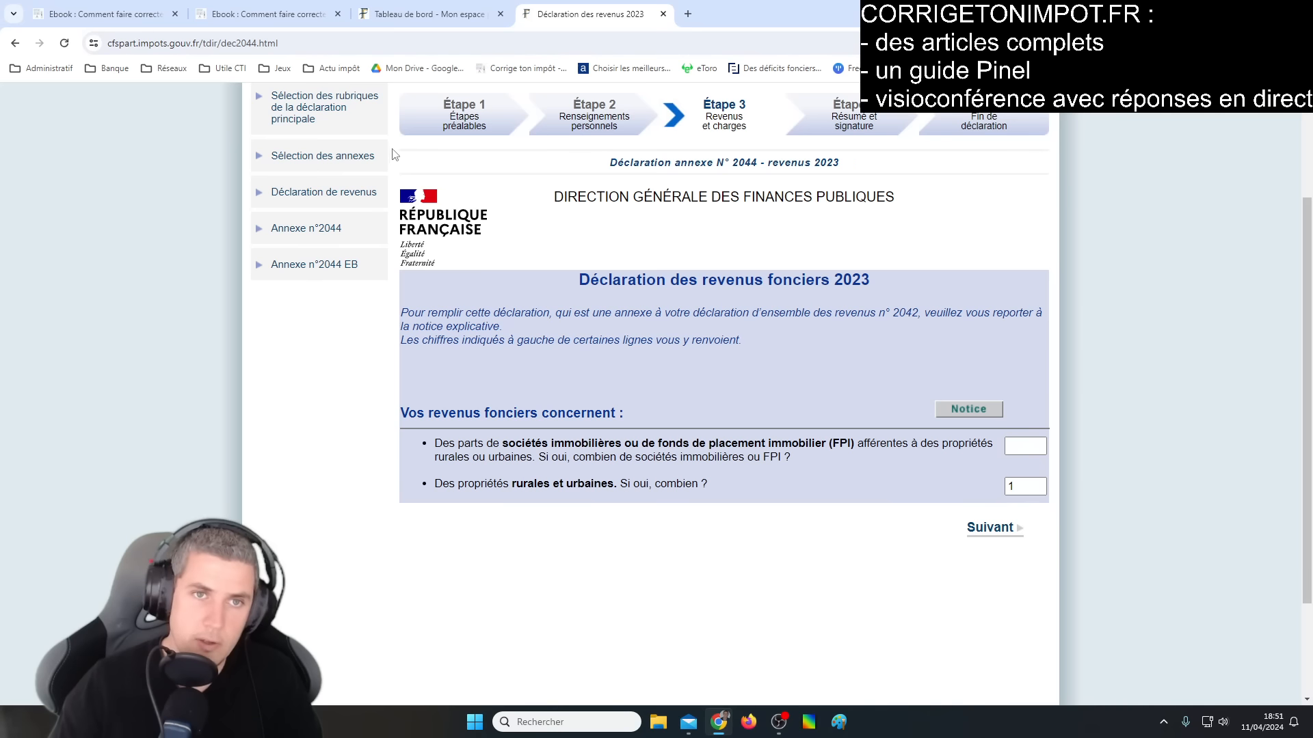
{"action": "left_click", "coordinate": [266, 6]}
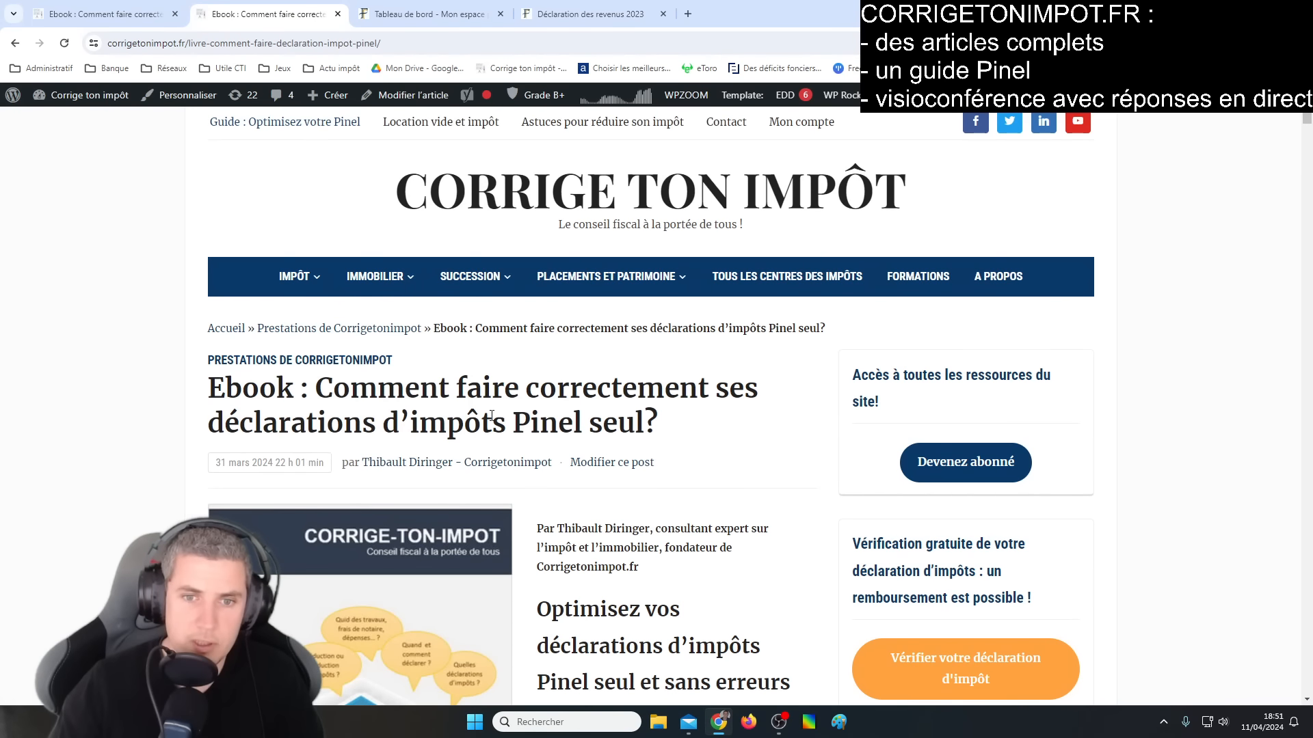
{"action": "left_click", "coordinate": [589, 14]}
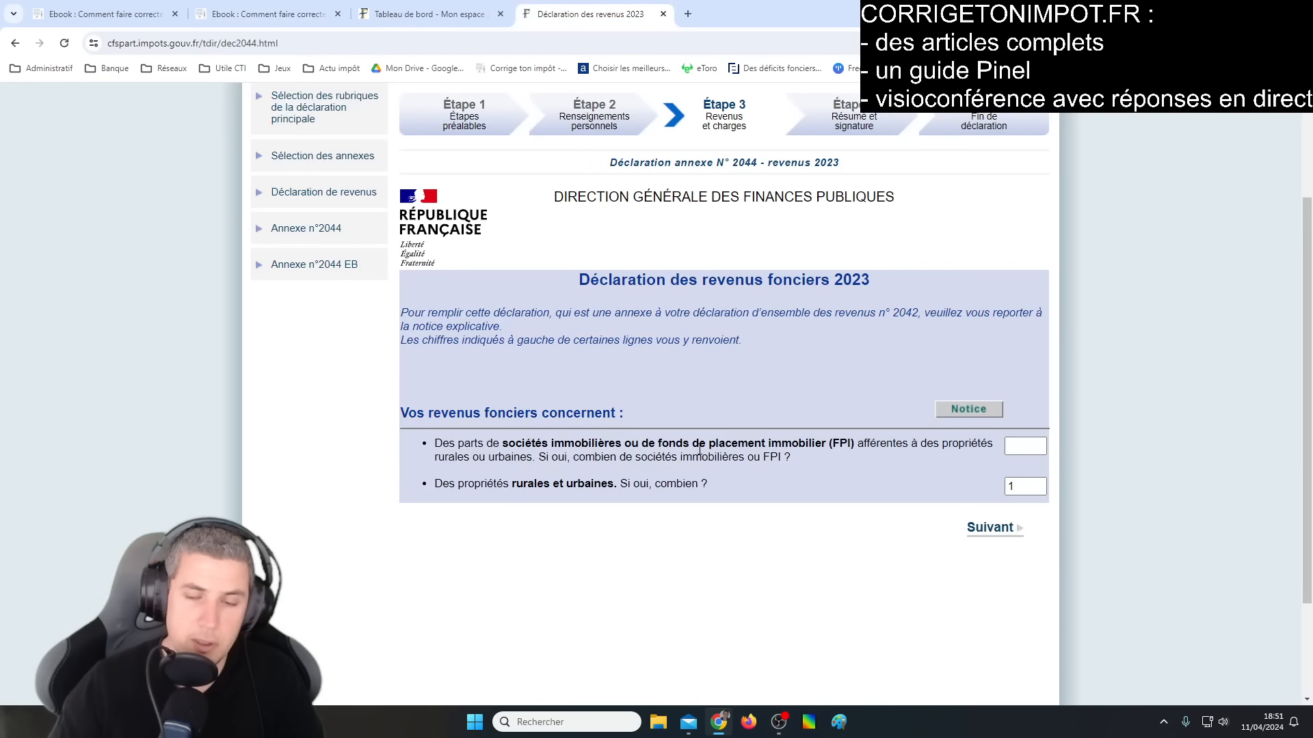
Step: Continue with 1 rural and urban property to the Immeuble 1 form and look over its property details and income sections
{"action": "left_click", "coordinate": [991, 528]}
{"action": "scroll", "coordinate": [678, 542], "scroll_direction": "down", "scroll_amount": 5}
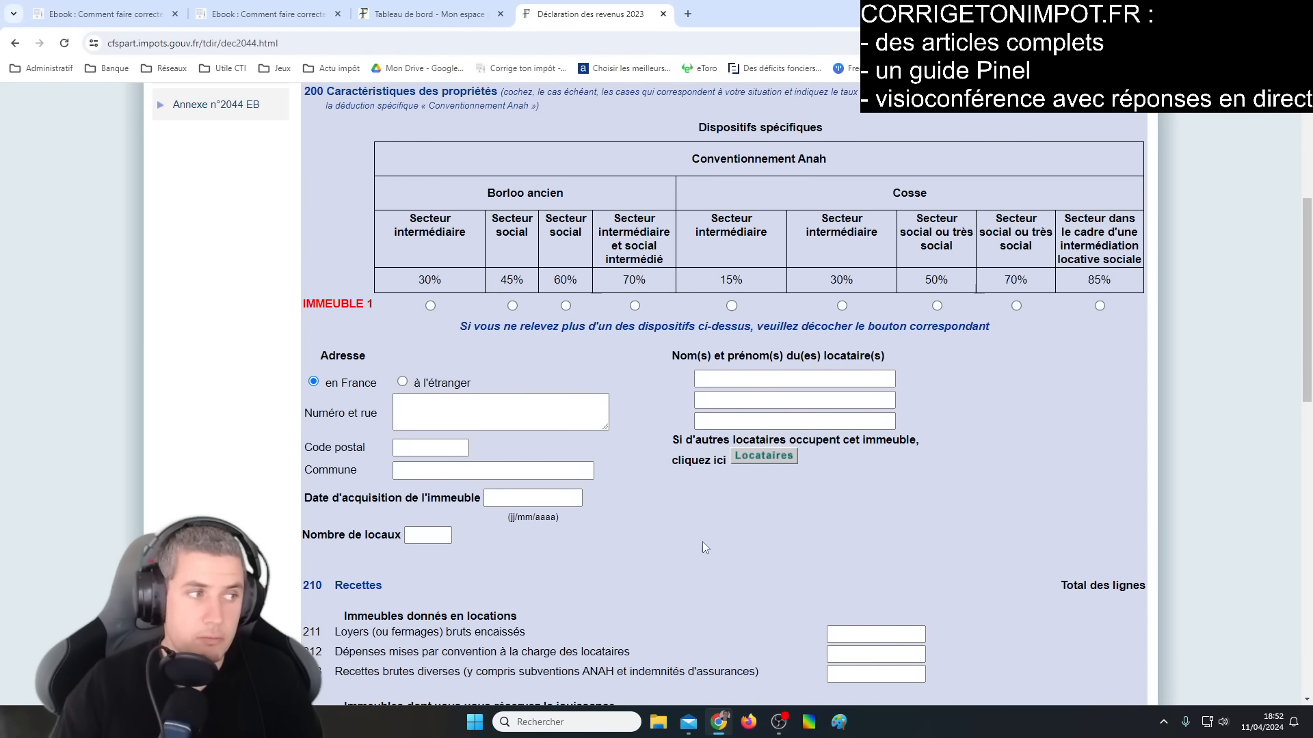
{"action": "scroll", "coordinate": [731, 507], "scroll_direction": "down", "scroll_amount": 5}
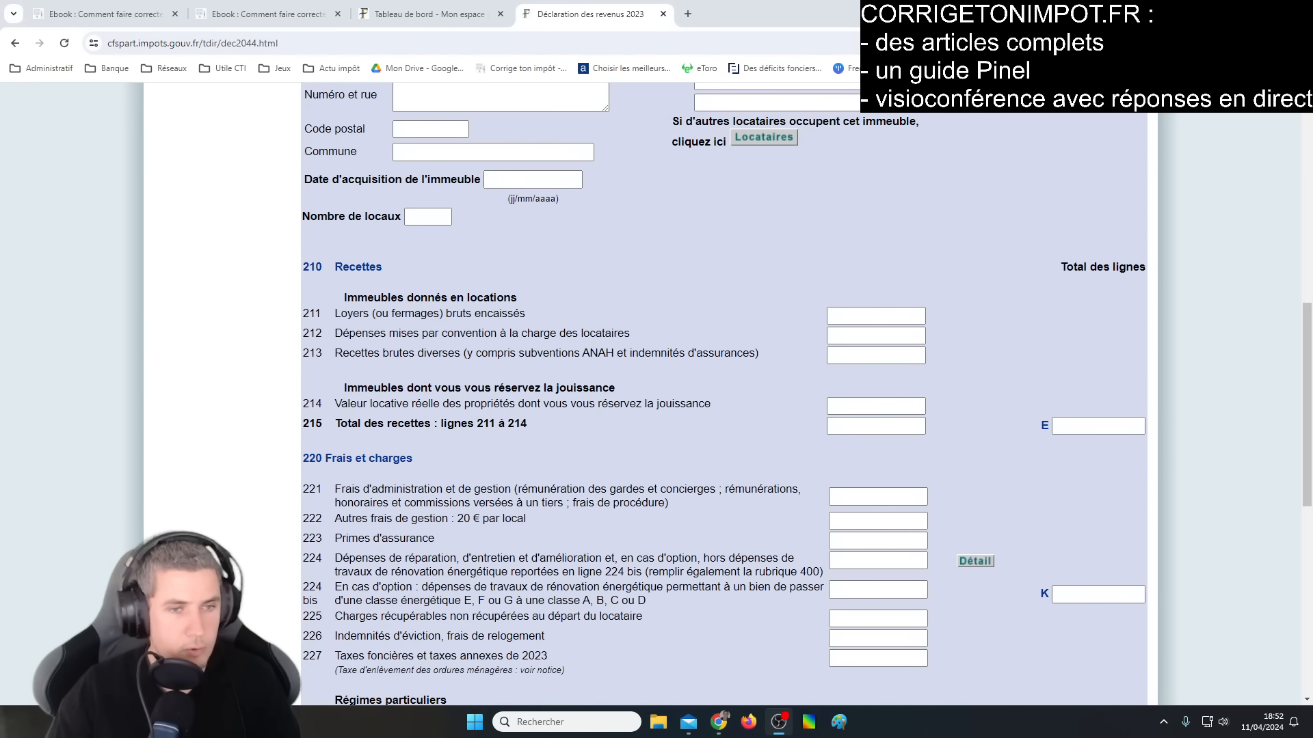
{"action": "scroll", "coordinate": [354, 441], "scroll_direction": "up", "scroll_amount": 5}
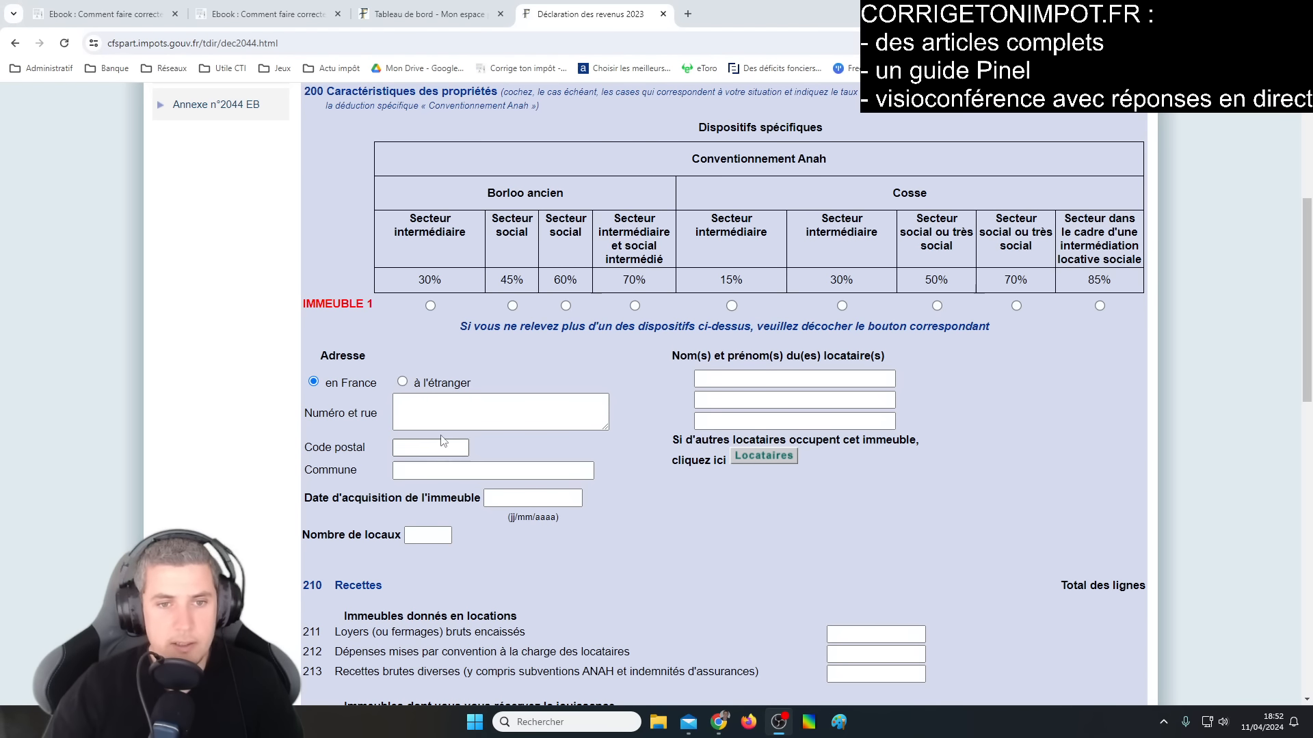
{"action": "left_click", "coordinate": [452, 419]}
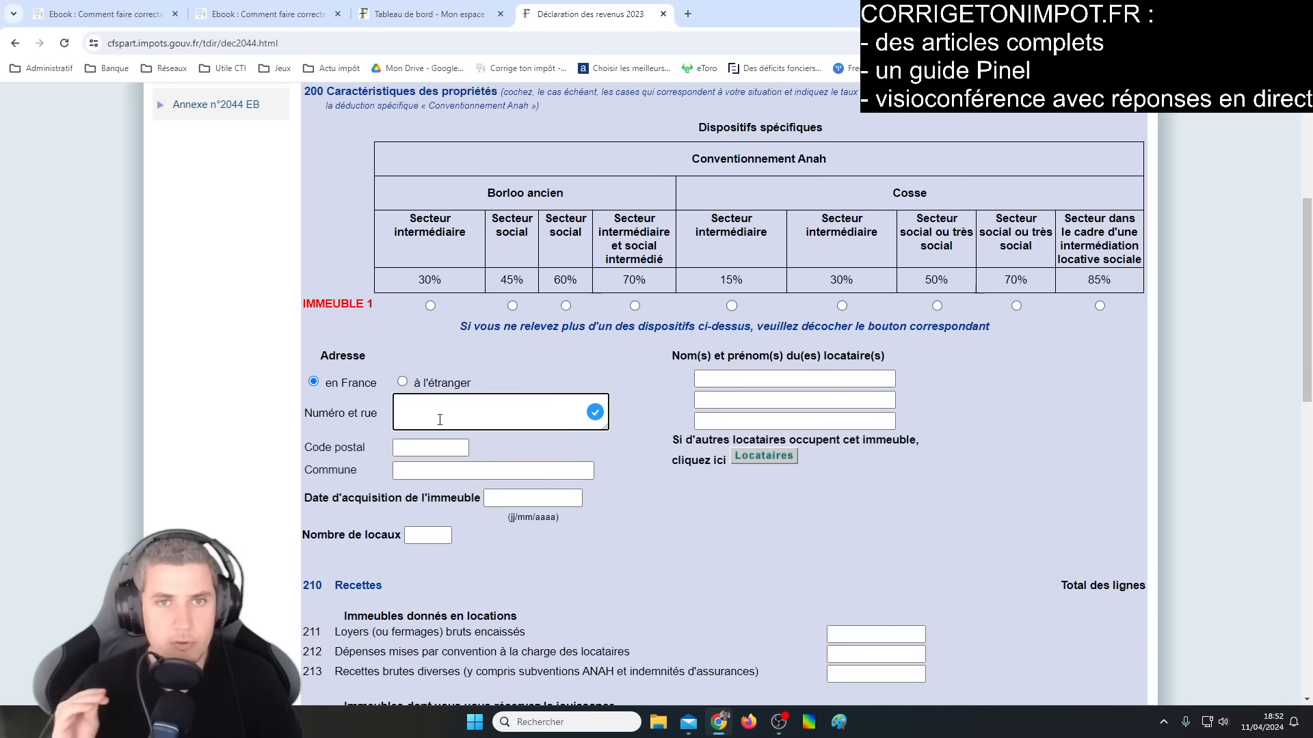
{"action": "scroll", "coordinate": [531, 421], "scroll_direction": "down", "scroll_amount": 5}
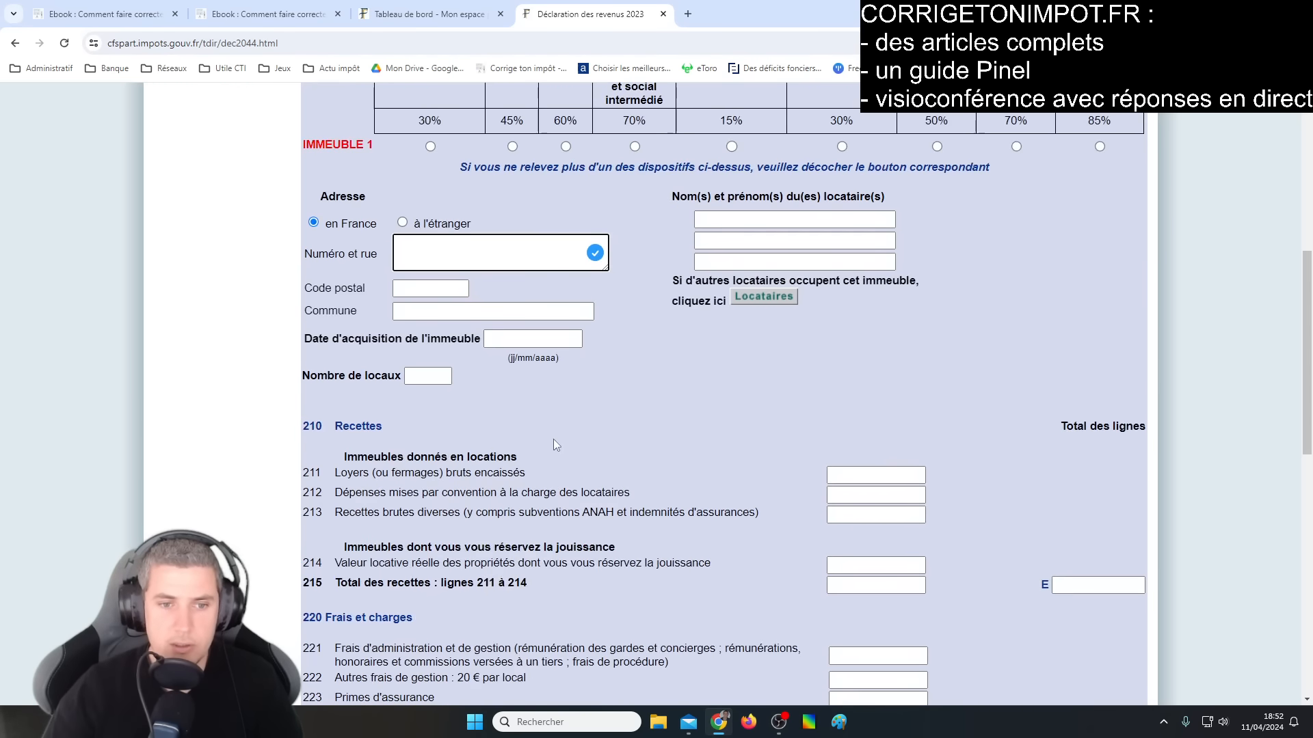
{"action": "scroll", "coordinate": [630, 510], "scroll_direction": "up", "scroll_amount": 2}
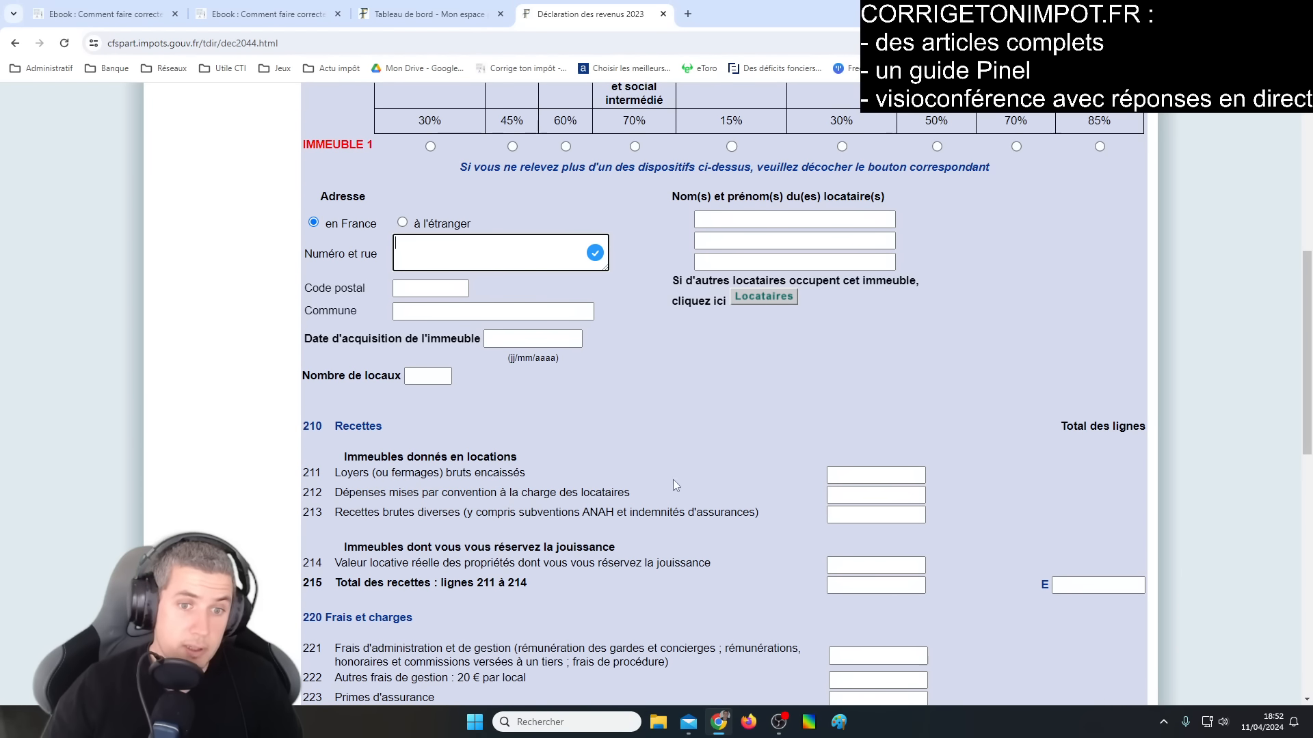
Step: Examine the income lines of Immeuble 1, especially line 211 for gross rents received, without entering an amount
{"action": "left_click", "coordinate": [863, 475]}
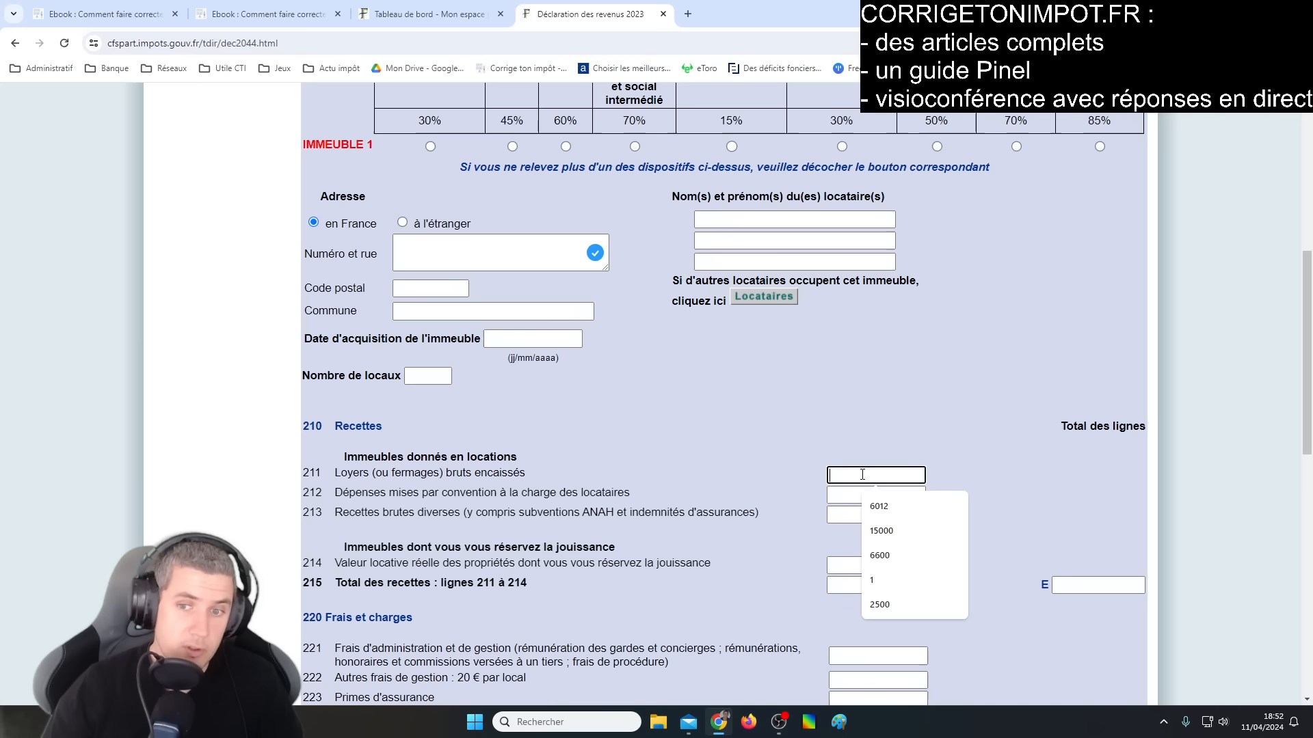
{"action": "left_click", "coordinate": [781, 442]}
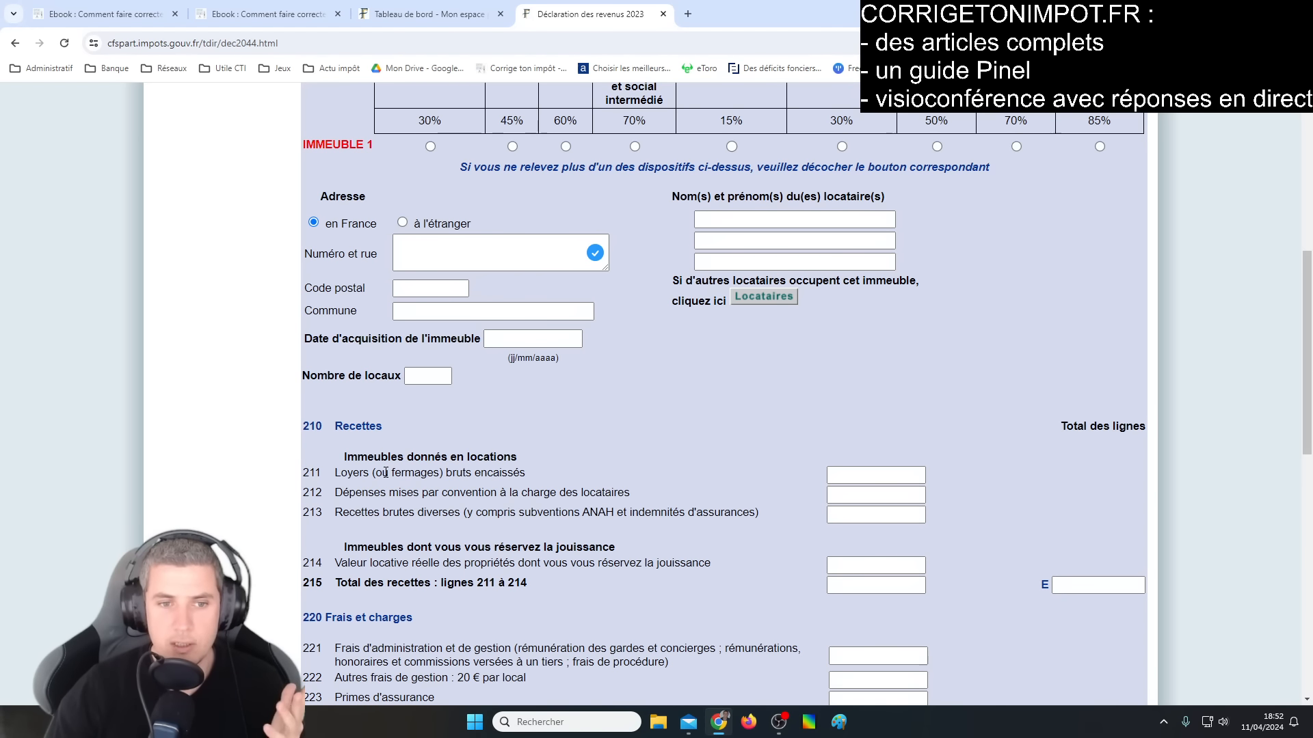
{"action": "left_click", "coordinate": [870, 474]}
{"action": "left_click", "coordinate": [715, 435]}
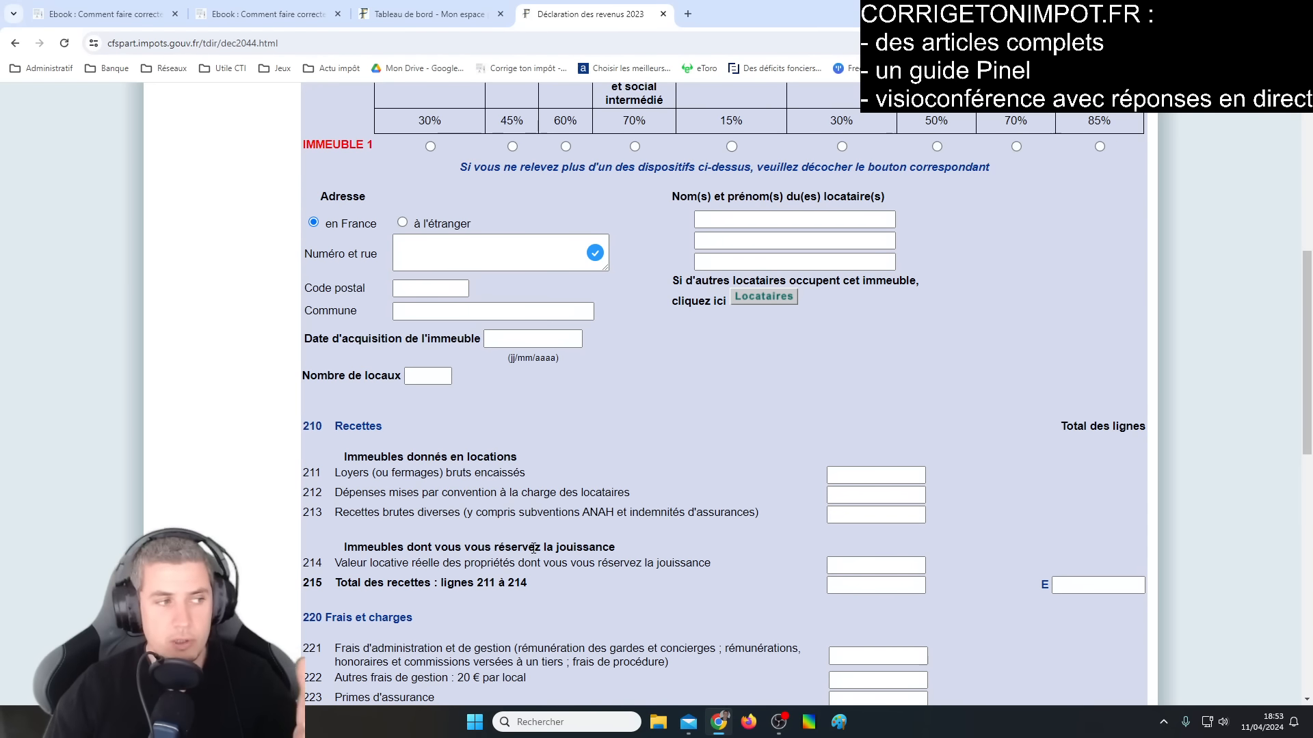
{"action": "scroll", "coordinate": [532, 562], "scroll_direction": "down", "scroll_amount": 3}
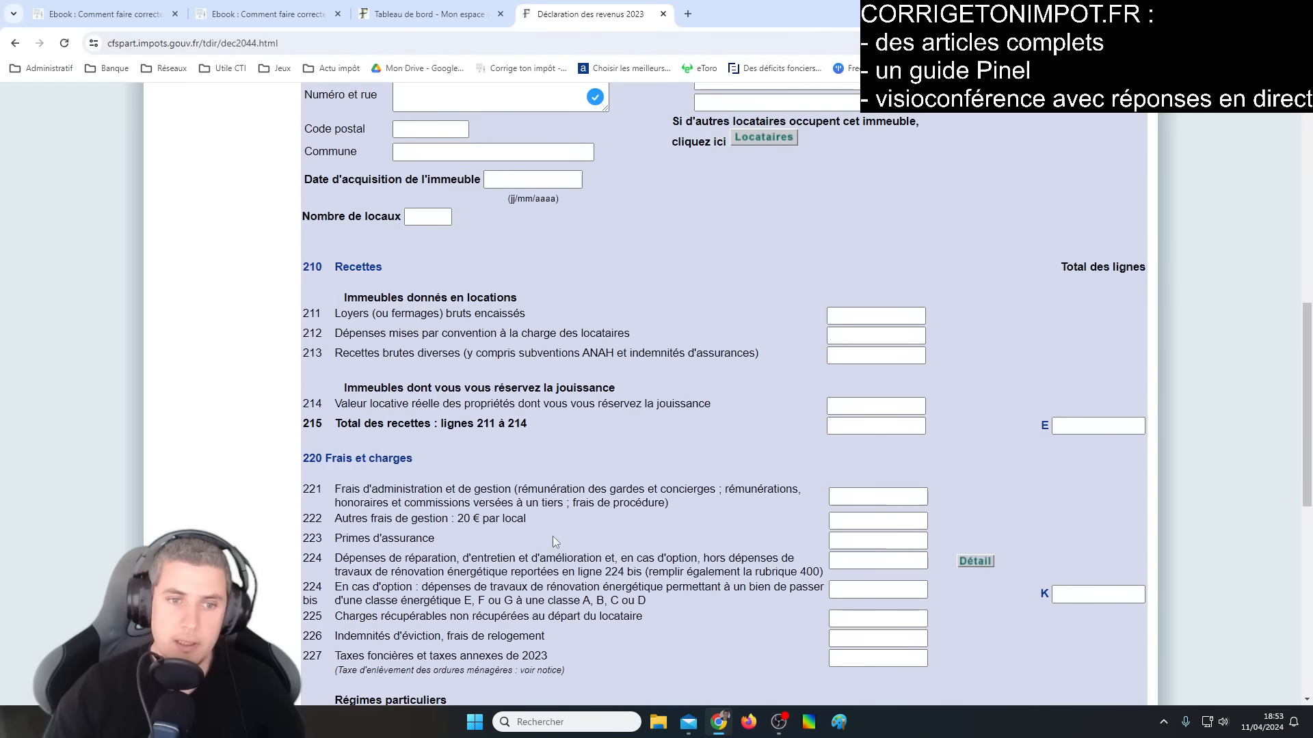
{"action": "scroll", "coordinate": [551, 527], "scroll_direction": "up", "scroll_amount": 3}
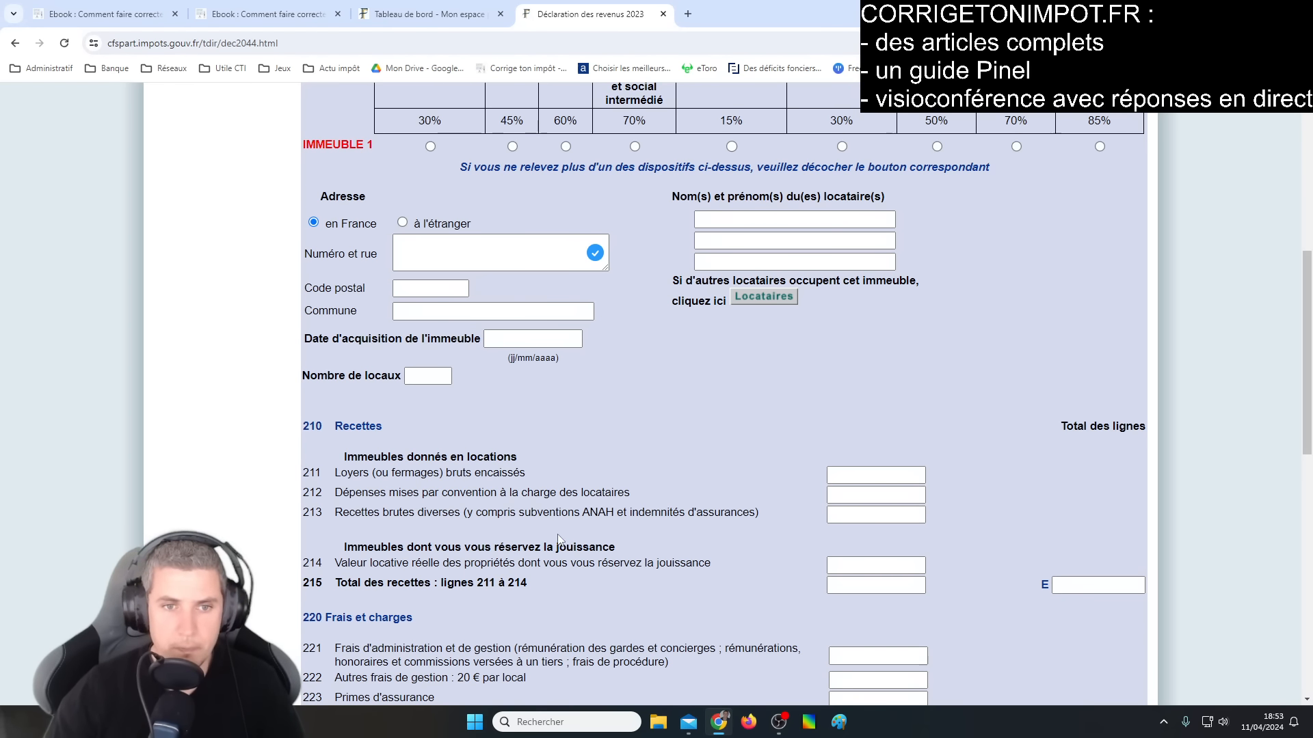
Step: Review the address, tenant names, acquisition date and number of premises fields of Immeuble 1, leaving them empty
{"action": "scroll", "coordinate": [479, 478], "scroll_direction": "up", "scroll_amount": 2}
{"action": "left_click", "coordinate": [432, 424]}
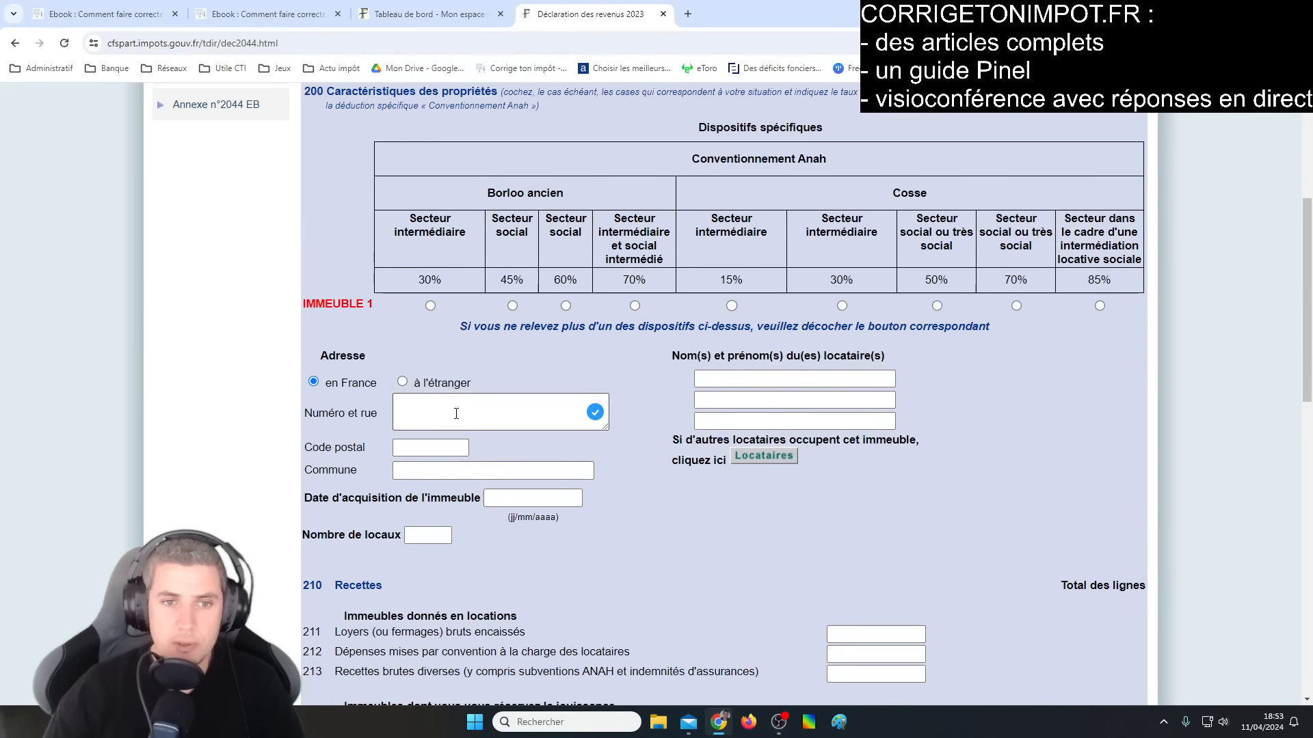
{"action": "left_click", "coordinate": [431, 448]}
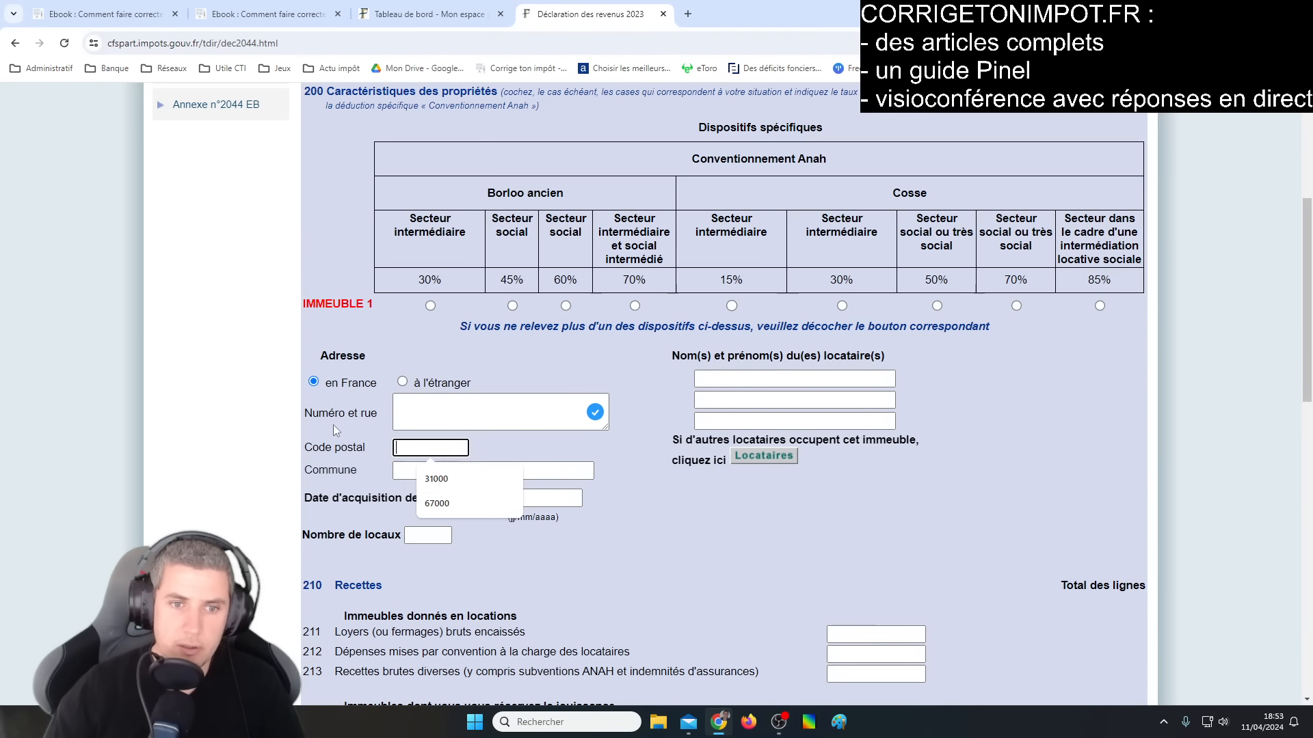
{"action": "left_click", "coordinate": [768, 376]}
{"action": "left_click", "coordinate": [660, 378]}
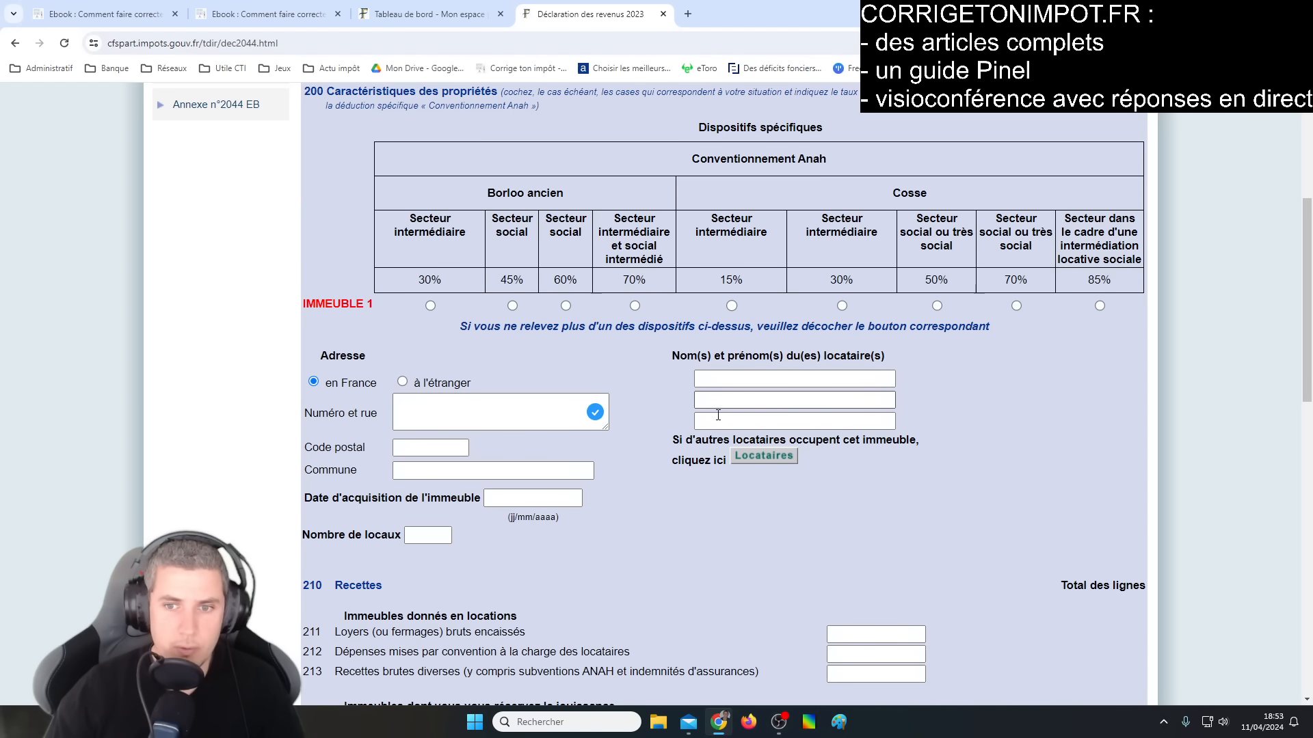
{"action": "left_click", "coordinate": [516, 496]}
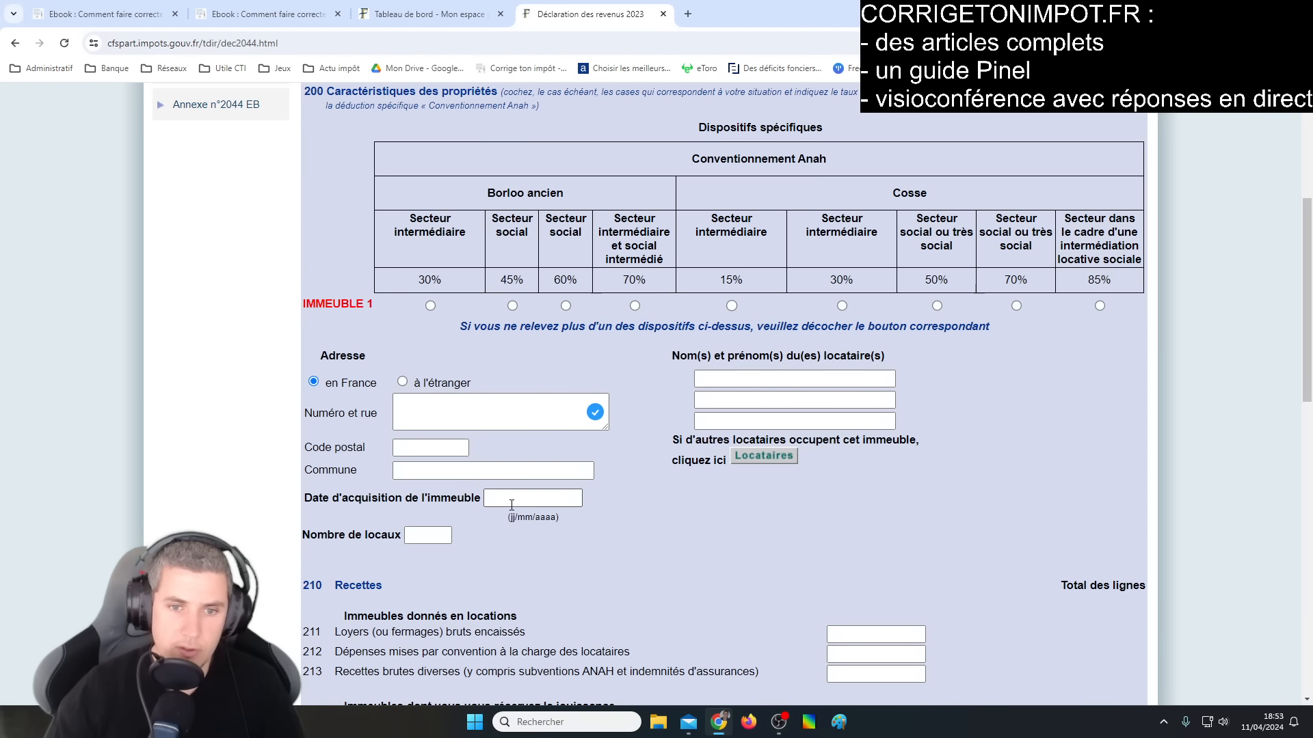
{"action": "left_click", "coordinate": [444, 531]}
{"action": "left_click", "coordinate": [521, 541]}
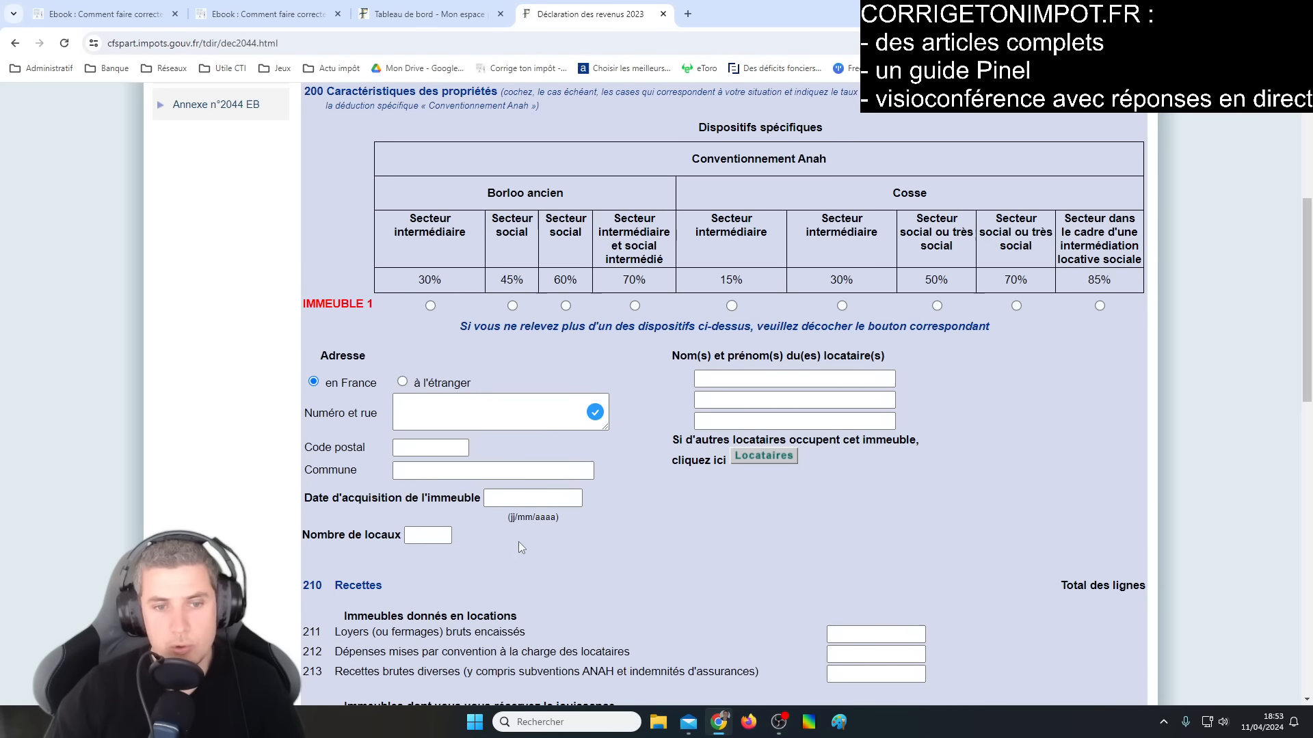
{"action": "left_click", "coordinate": [412, 535]}
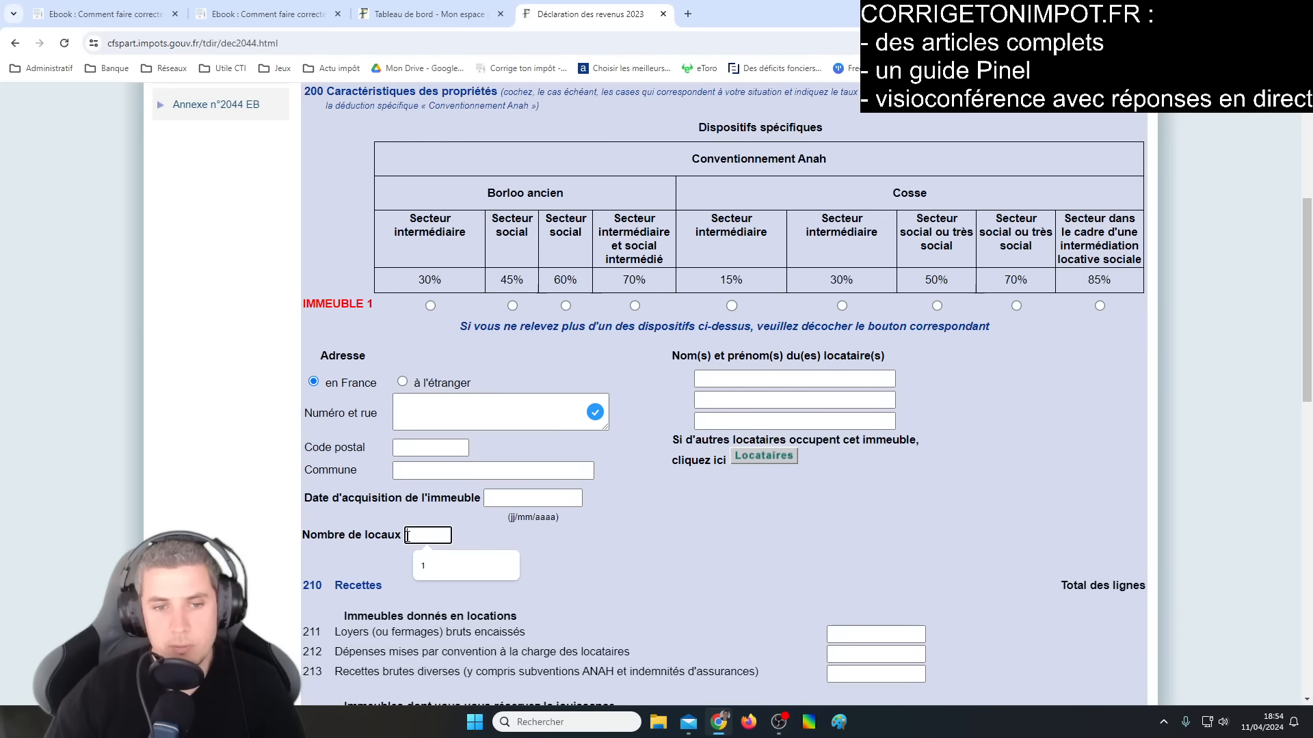
{"action": "left_click", "coordinate": [617, 571]}
Step: Examine the Recettes, Frais et charges, loan interest and taxable property income sections of annex n°2044
{"action": "scroll", "coordinate": [589, 596], "scroll_direction": "down", "scroll_amount": 2}
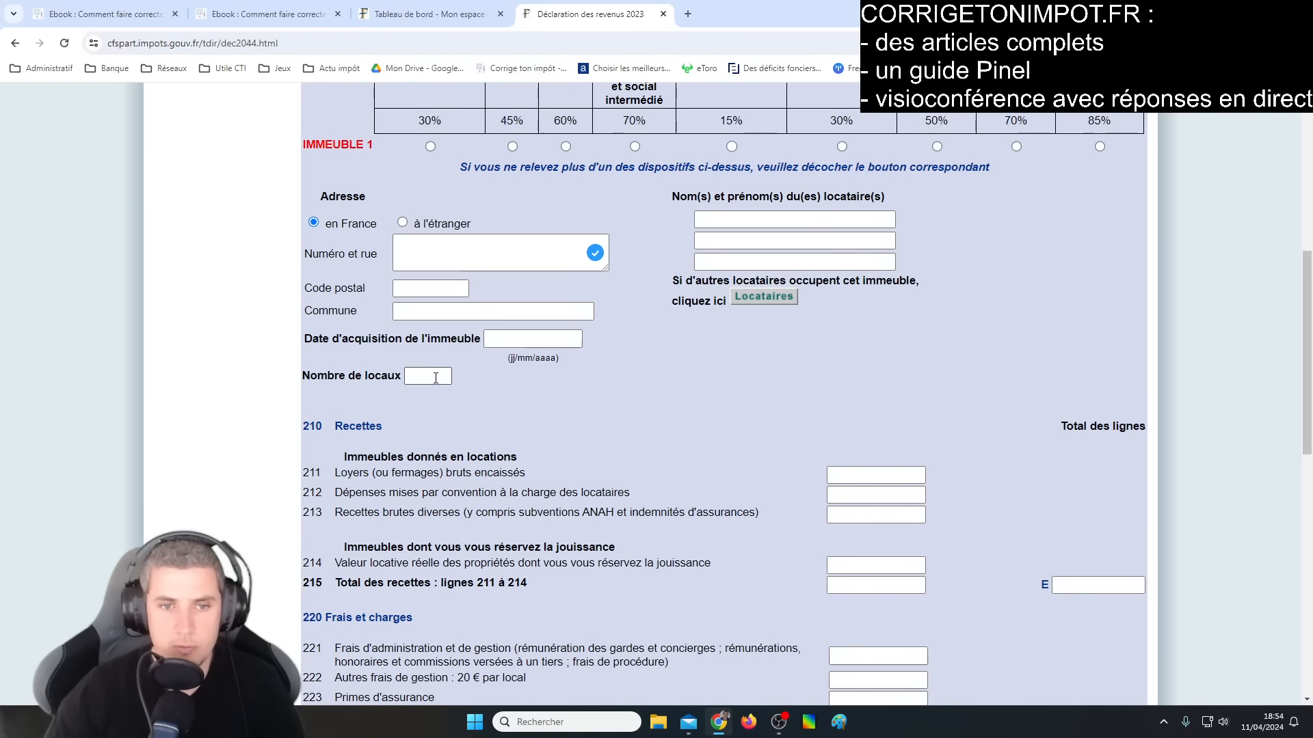
{"action": "scroll", "coordinate": [619, 552], "scroll_direction": "down", "scroll_amount": 2}
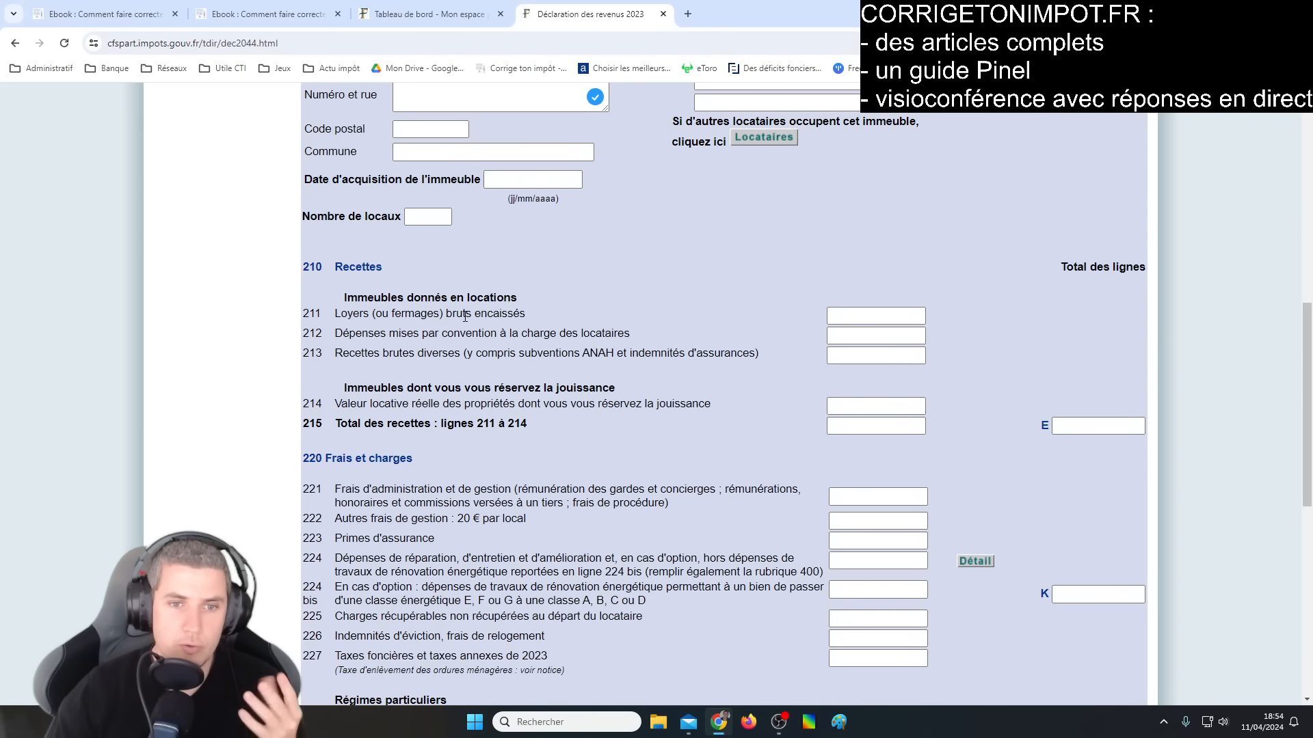
{"action": "scroll", "coordinate": [465, 316], "scroll_direction": "down", "scroll_amount": 2}
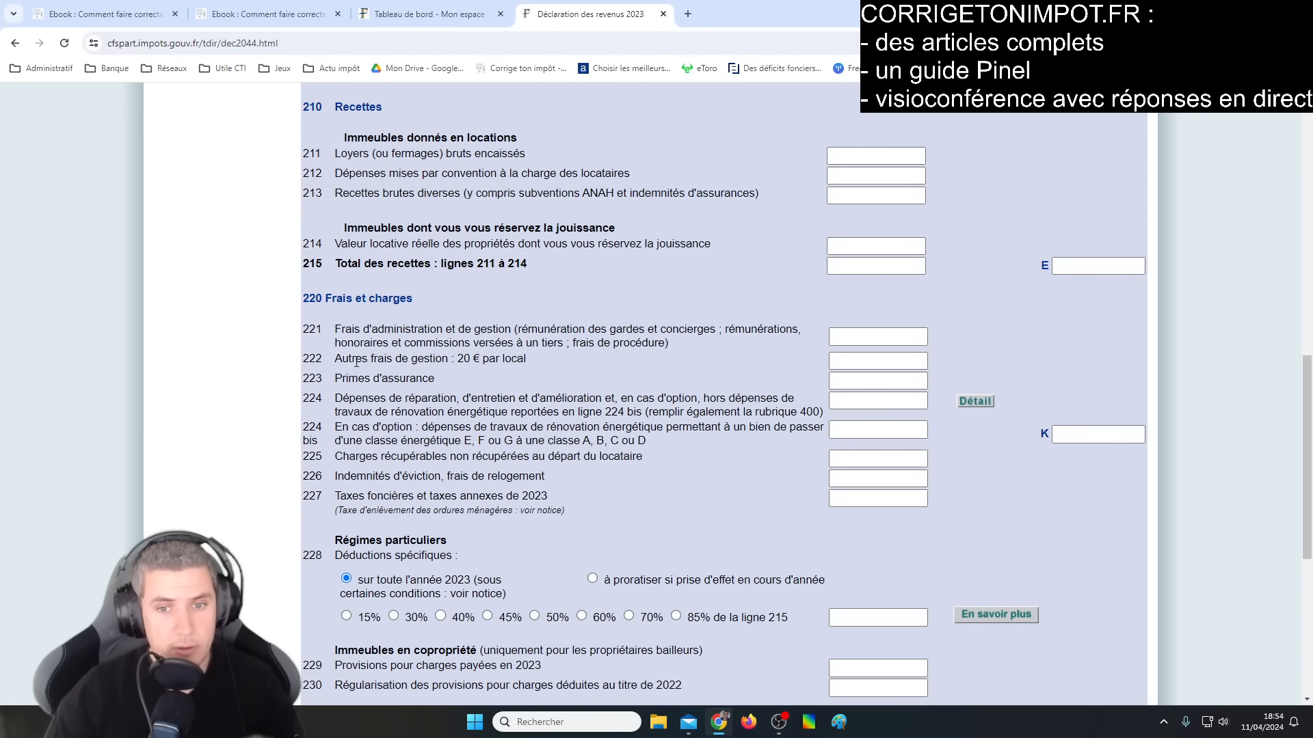
{"action": "scroll", "coordinate": [496, 482], "scroll_direction": "down", "scroll_amount": 2}
{"action": "scroll", "coordinate": [579, 472], "scroll_direction": "down", "scroll_amount": 2}
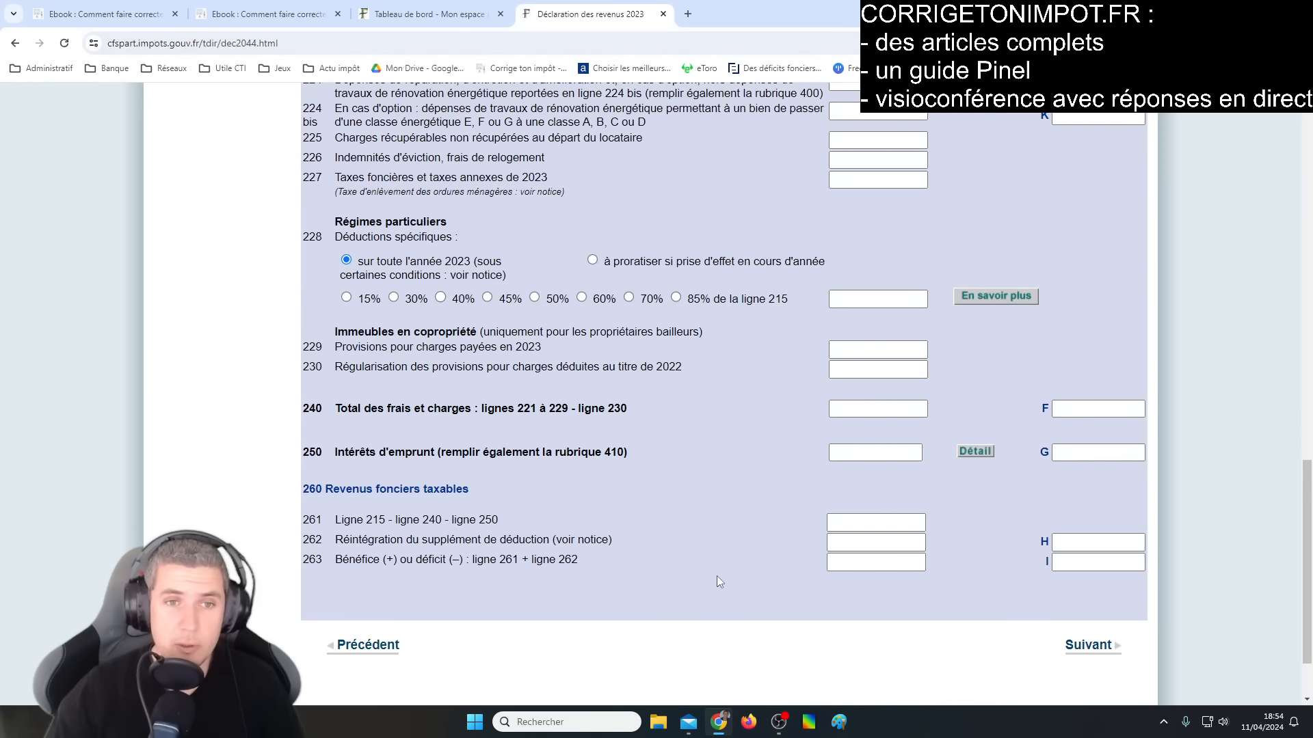
{"action": "scroll", "coordinate": [716, 575], "scroll_direction": "up", "scroll_amount": 4}
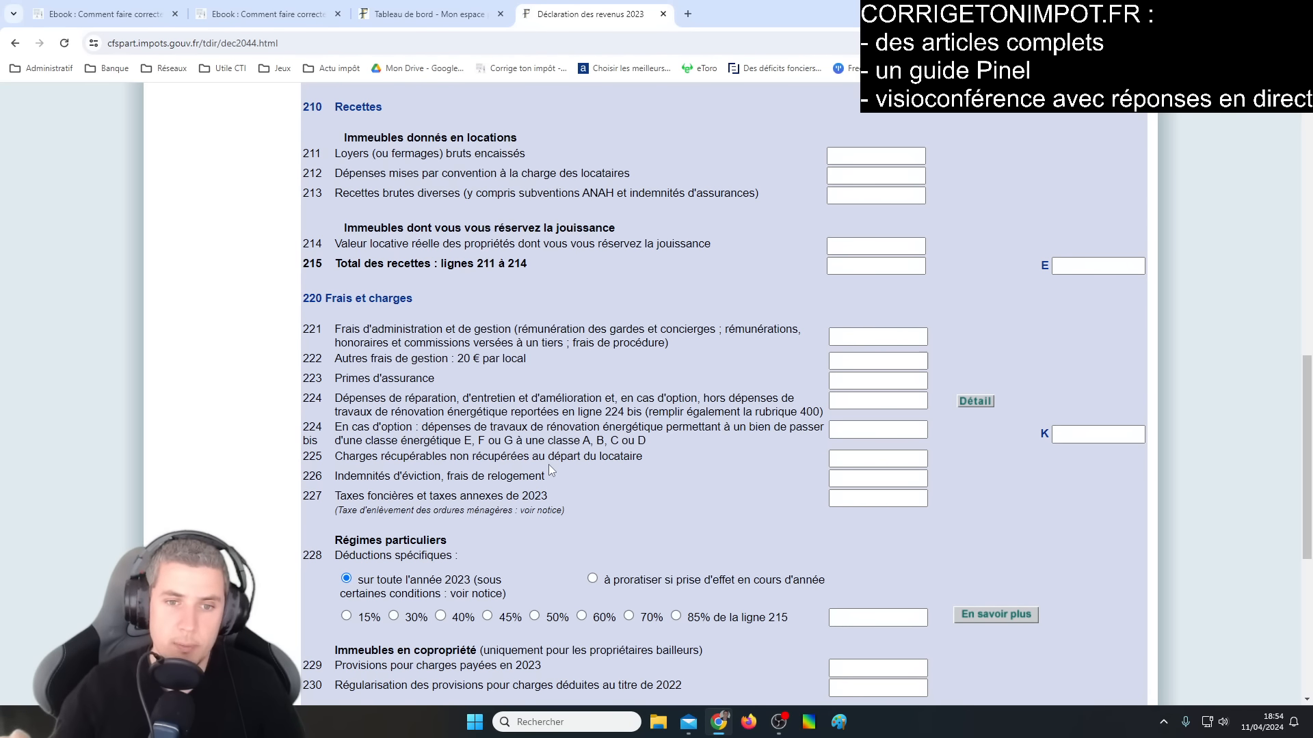
{"action": "scroll", "coordinate": [548, 465], "scroll_direction": "up", "scroll_amount": 3}
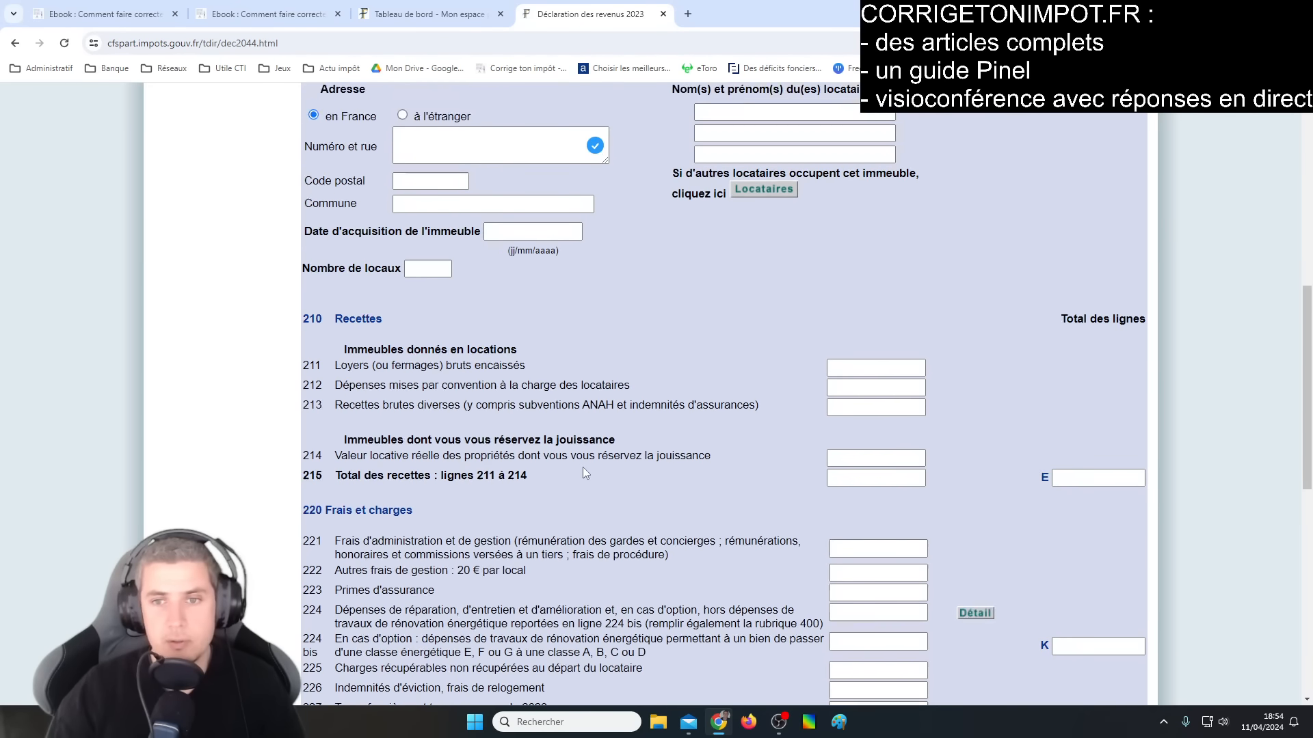
{"action": "scroll", "coordinate": [588, 479], "scroll_direction": "up", "scroll_amount": 4}
{"action": "scroll", "coordinate": [692, 542], "scroll_direction": "down", "scroll_amount": 3}
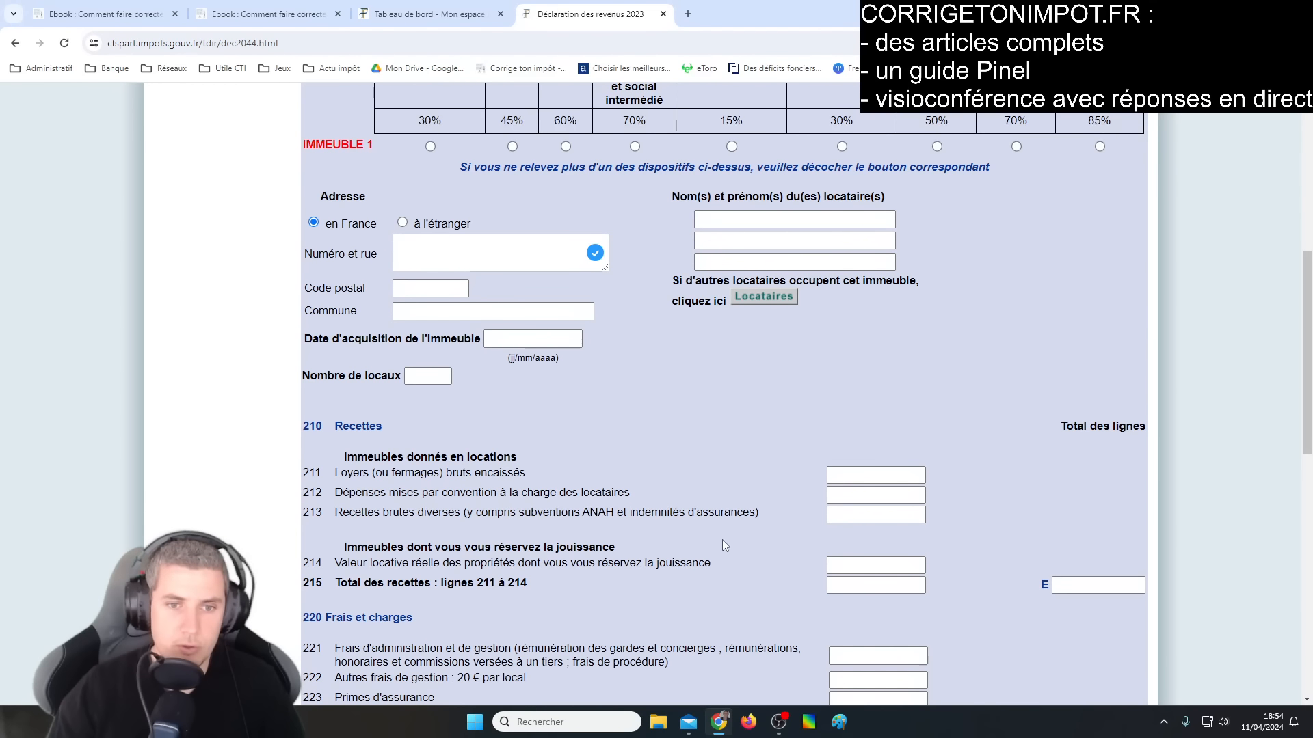
{"action": "scroll", "coordinate": [795, 462], "scroll_direction": "down", "scroll_amount": 2}
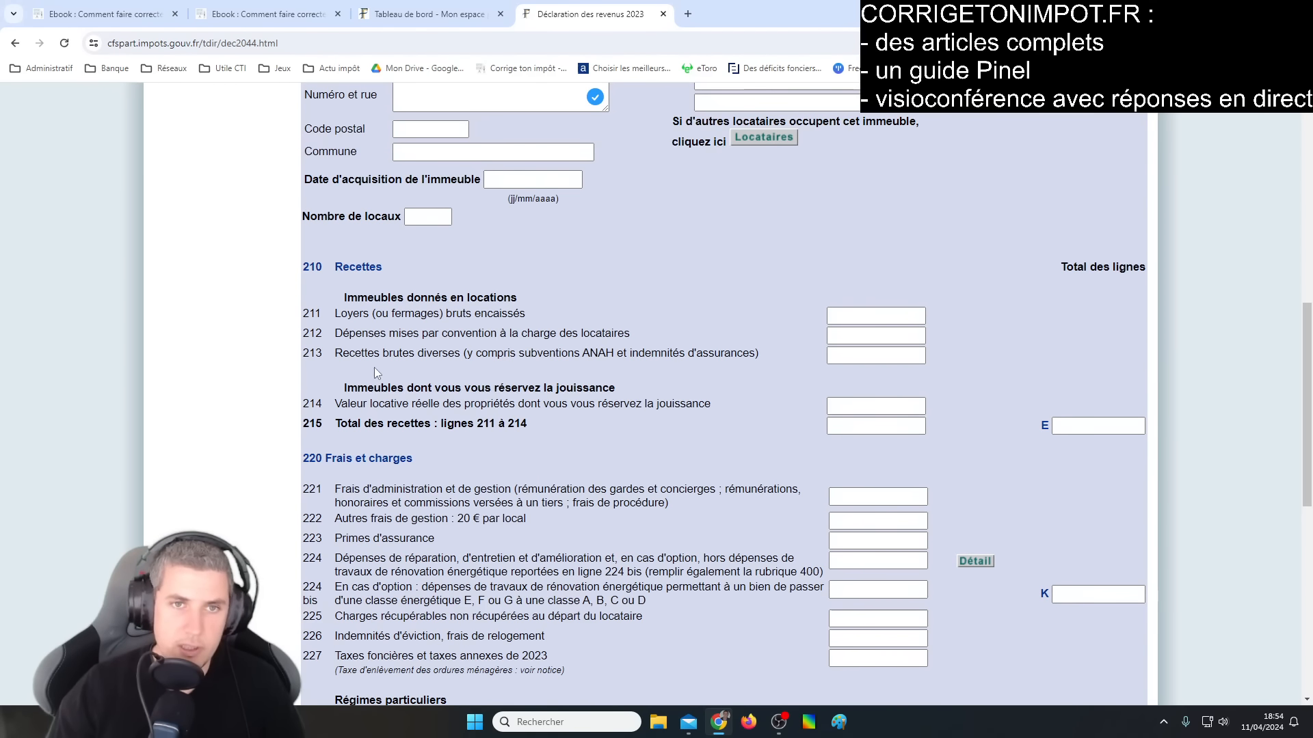
Step: Check the gross rents field on line 211, leave it empty, and switch to the Pinel declaration ebook page
{"action": "left_click", "coordinate": [871, 316]}
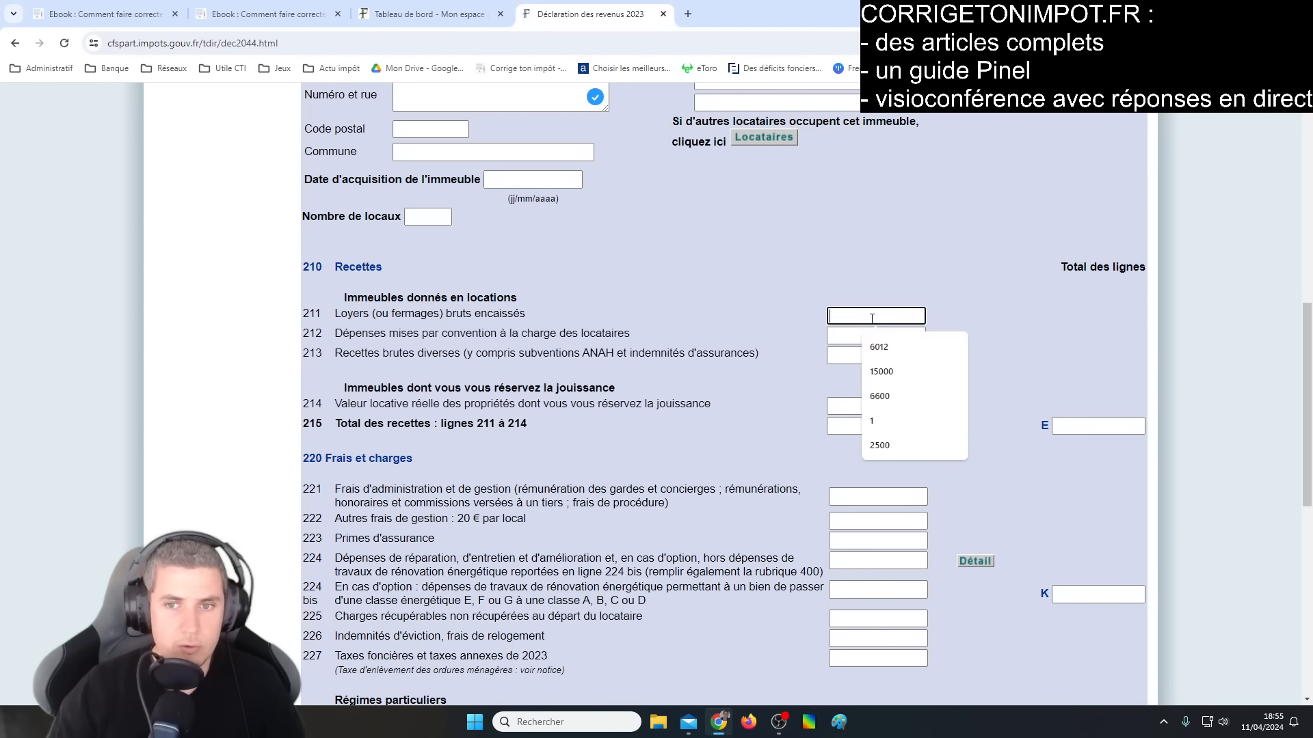
{"action": "left_click", "coordinate": [800, 339]}
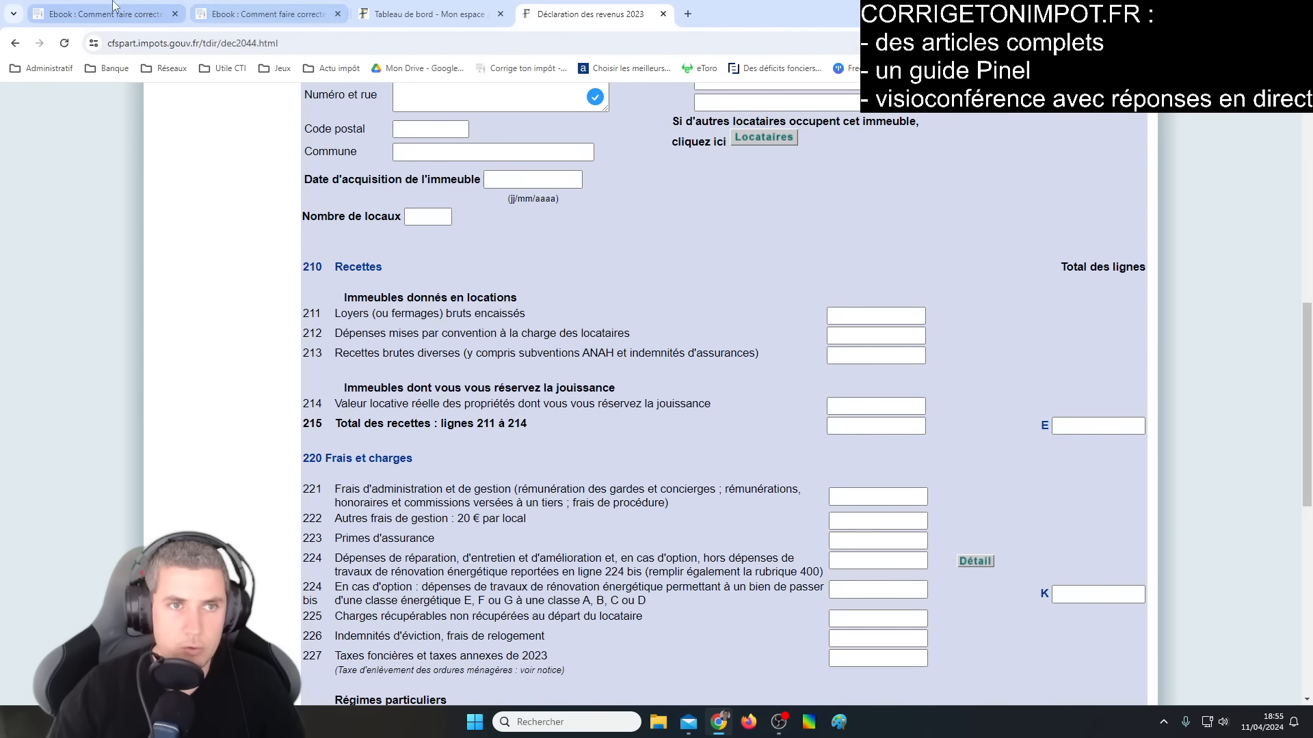
{"action": "left_click", "coordinate": [286, 6]}
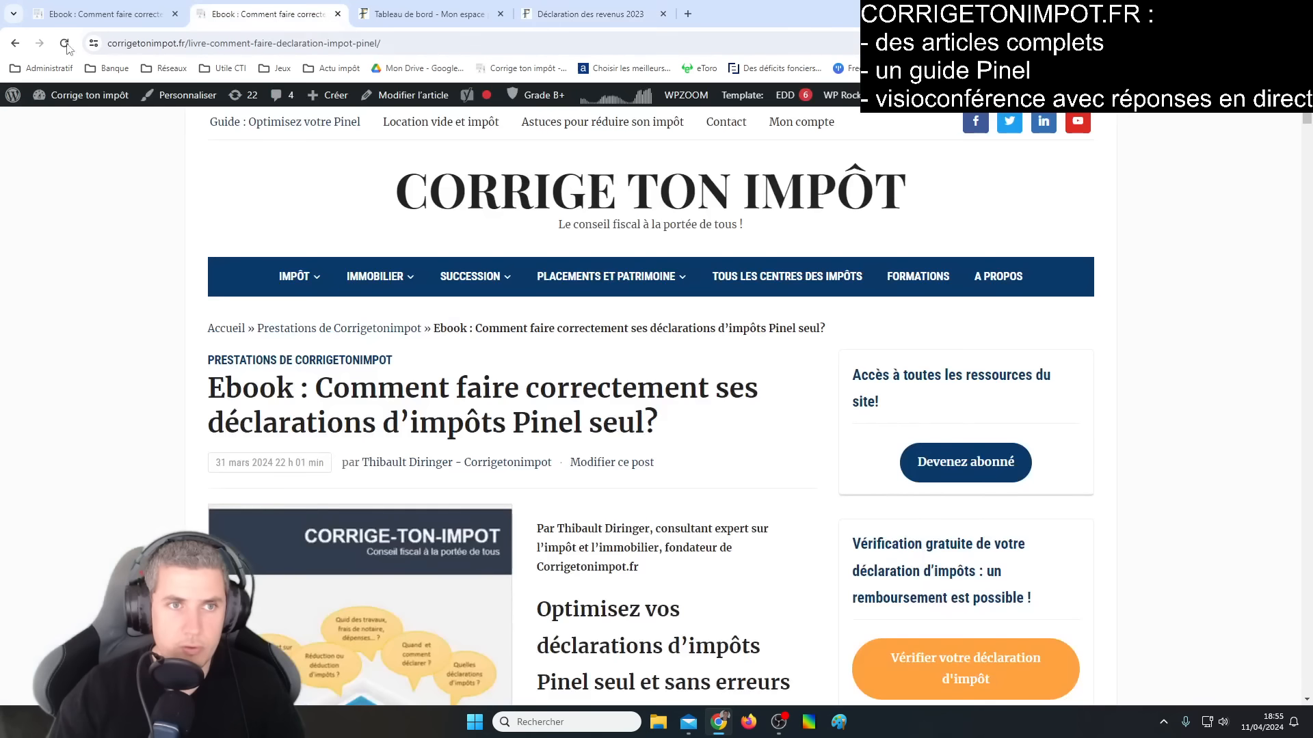
Step: Open the article announcing the 8 live trainings for the 2024 tax period and view its list of sessions
{"action": "left_click", "coordinate": [573, 7]}
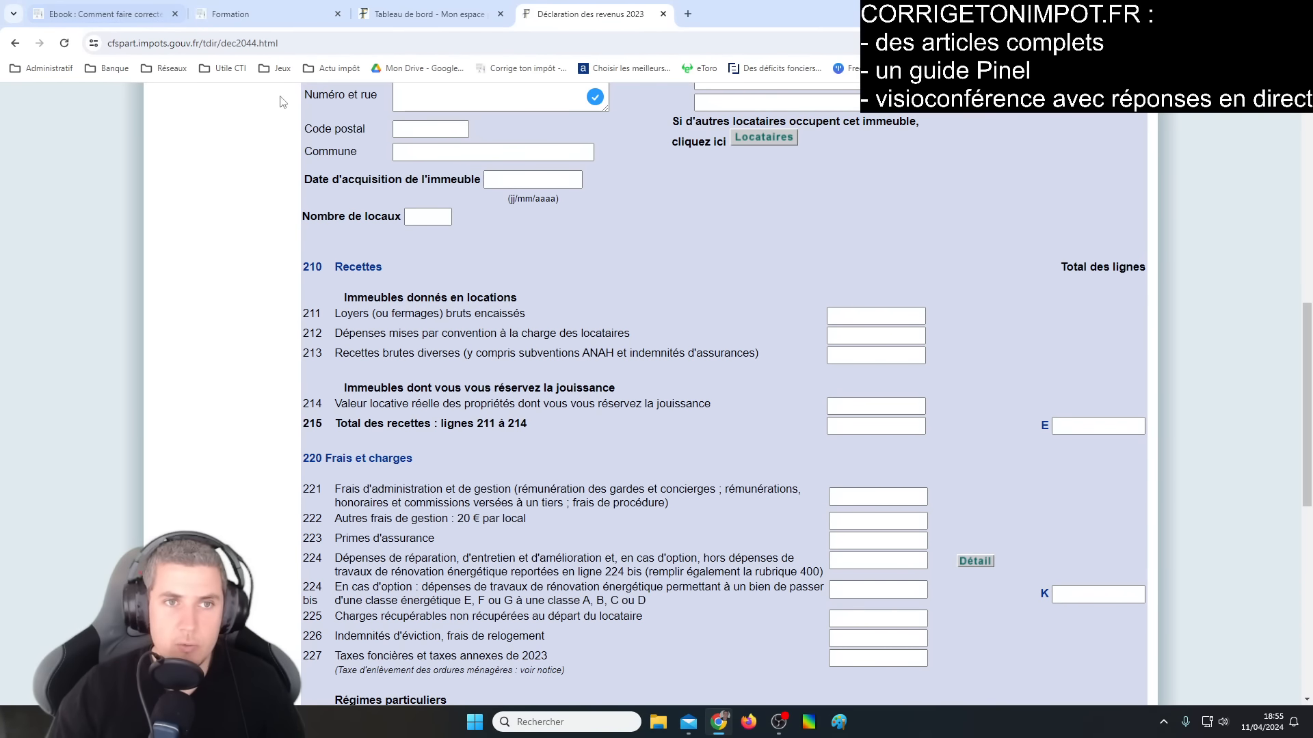
{"action": "left_click", "coordinate": [260, 13]}
{"action": "scroll", "coordinate": [623, 448], "scroll_direction": "down", "scroll_amount": 4}
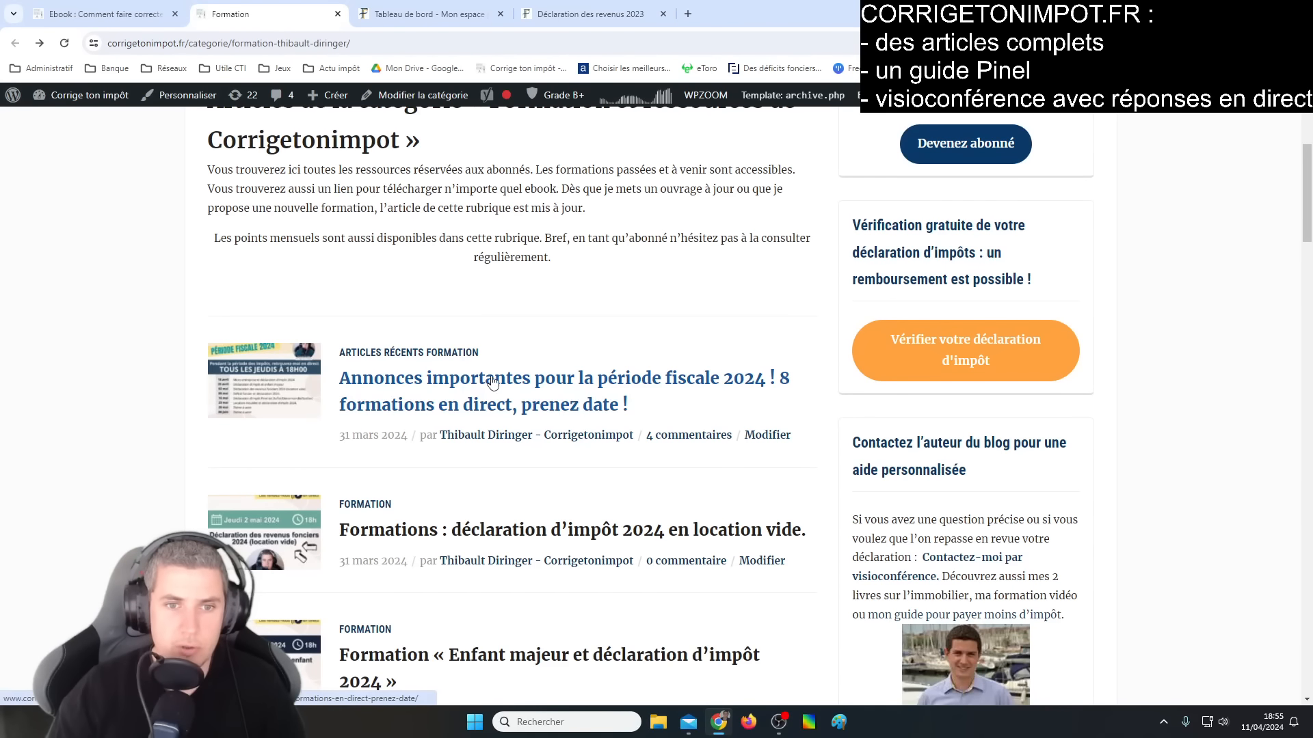
{"action": "left_click", "coordinate": [622, 443]}
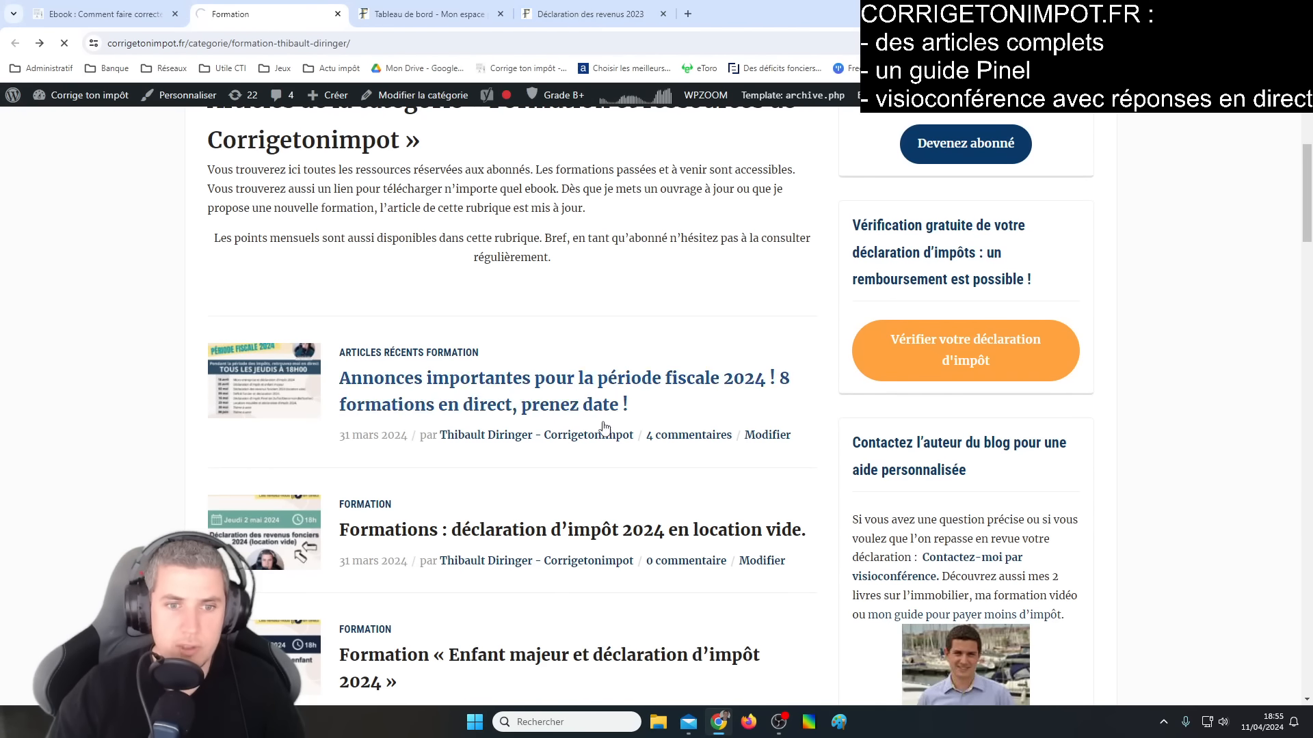
{"action": "scroll", "coordinate": [497, 336], "scroll_direction": "down", "scroll_amount": 10}
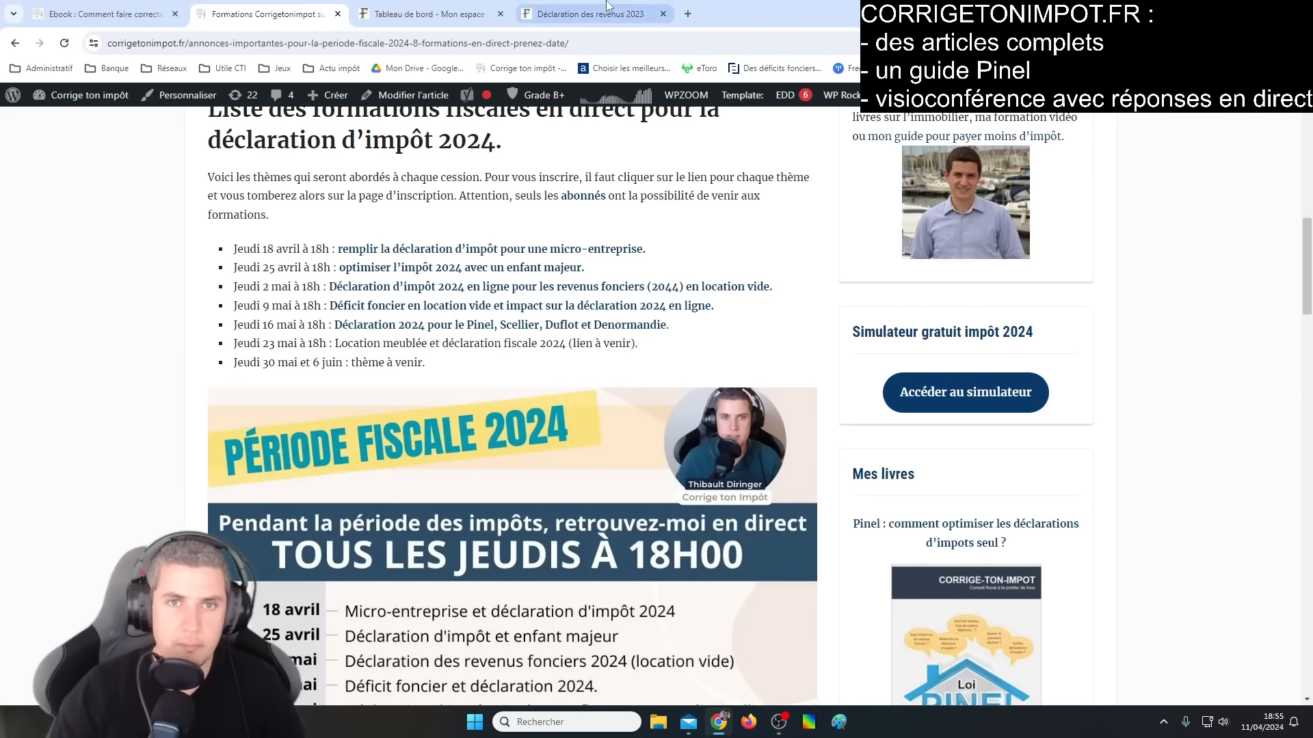
Step: Switch back to the Déclaration des revenus 2023 form and enter 5000 as gross rents received on line 211
{"action": "left_click", "coordinate": [589, 14]}
{"action": "left_click", "coordinate": [853, 315]}
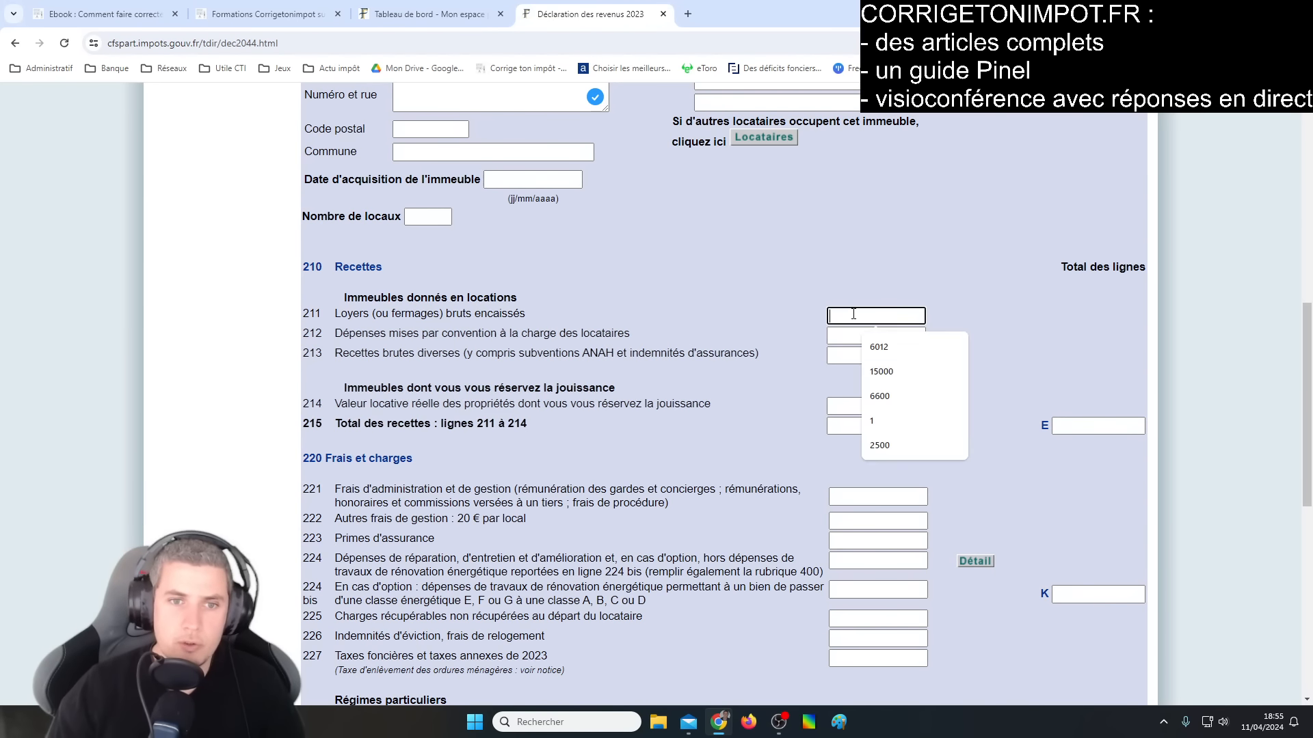
{"action": "left_click", "coordinate": [821, 313]}
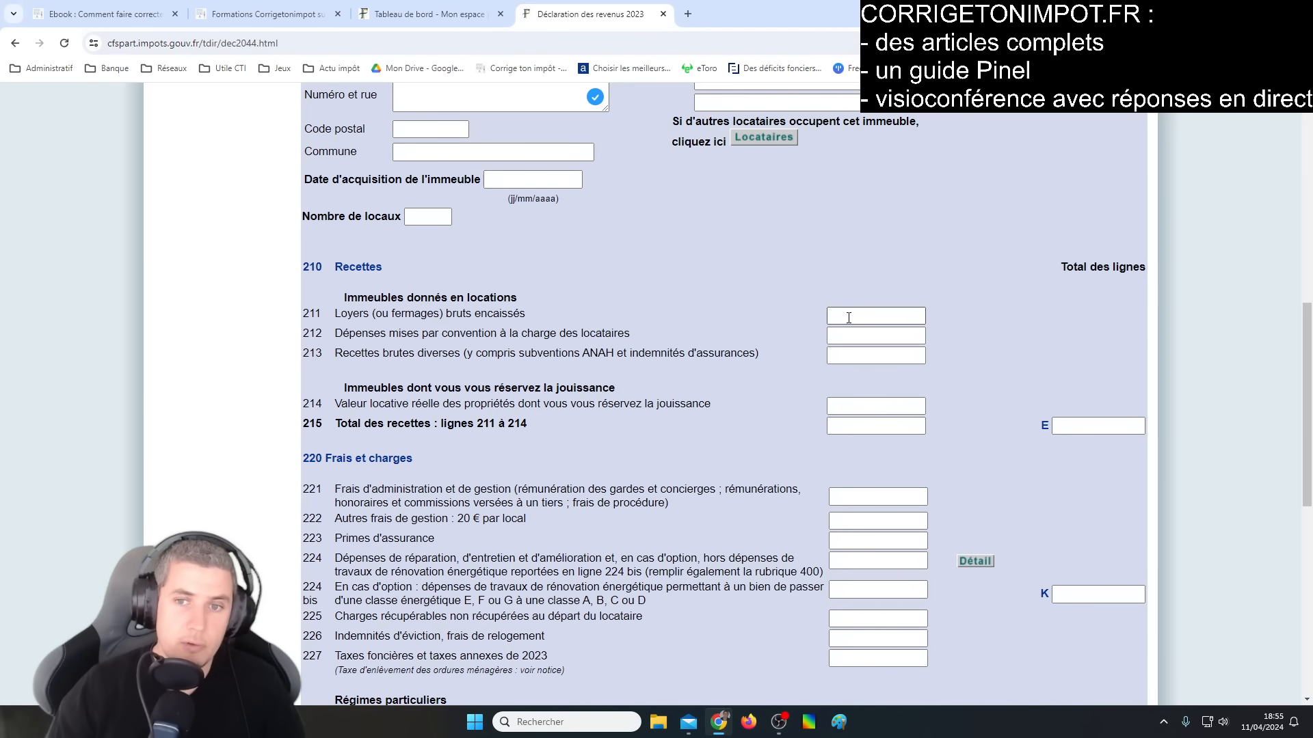
{"action": "left_click", "coordinate": [848, 317]}
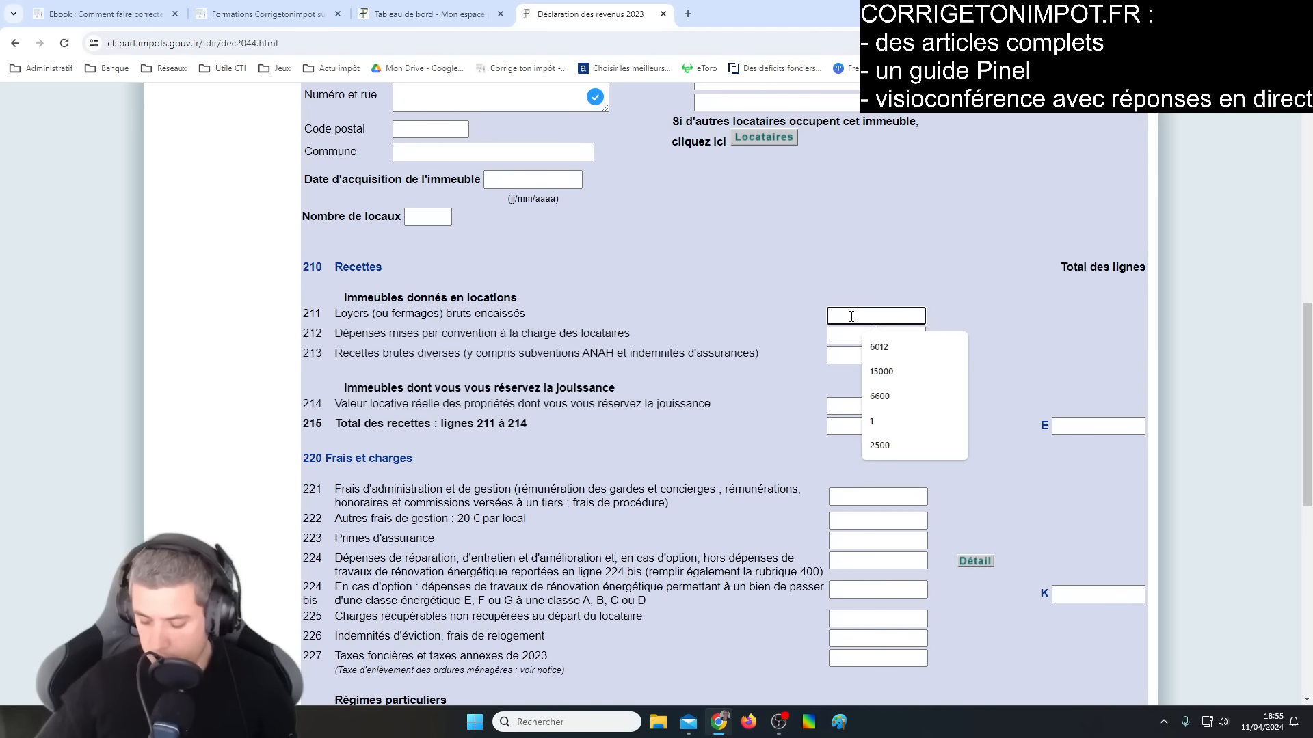
{"action": "type", "text": "5000"}
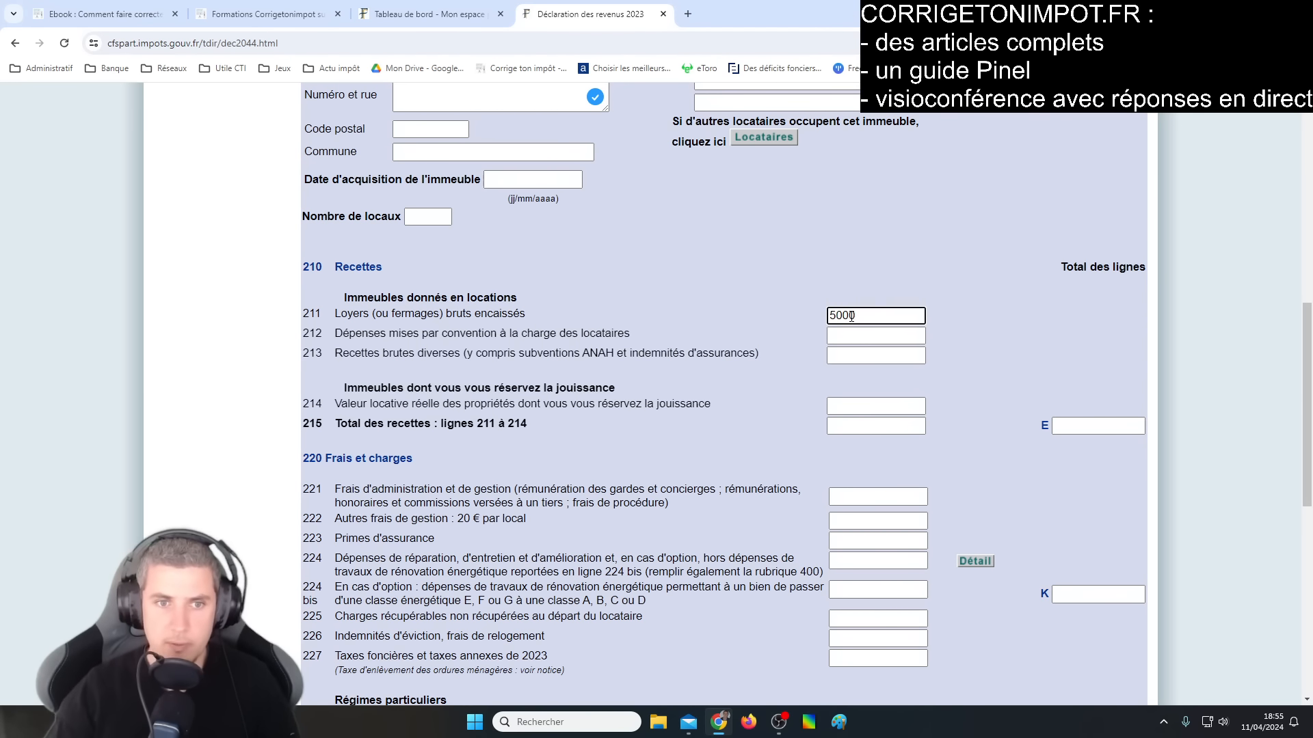
{"action": "left_click", "coordinate": [793, 421]}
{"action": "left_click", "coordinate": [855, 338]}
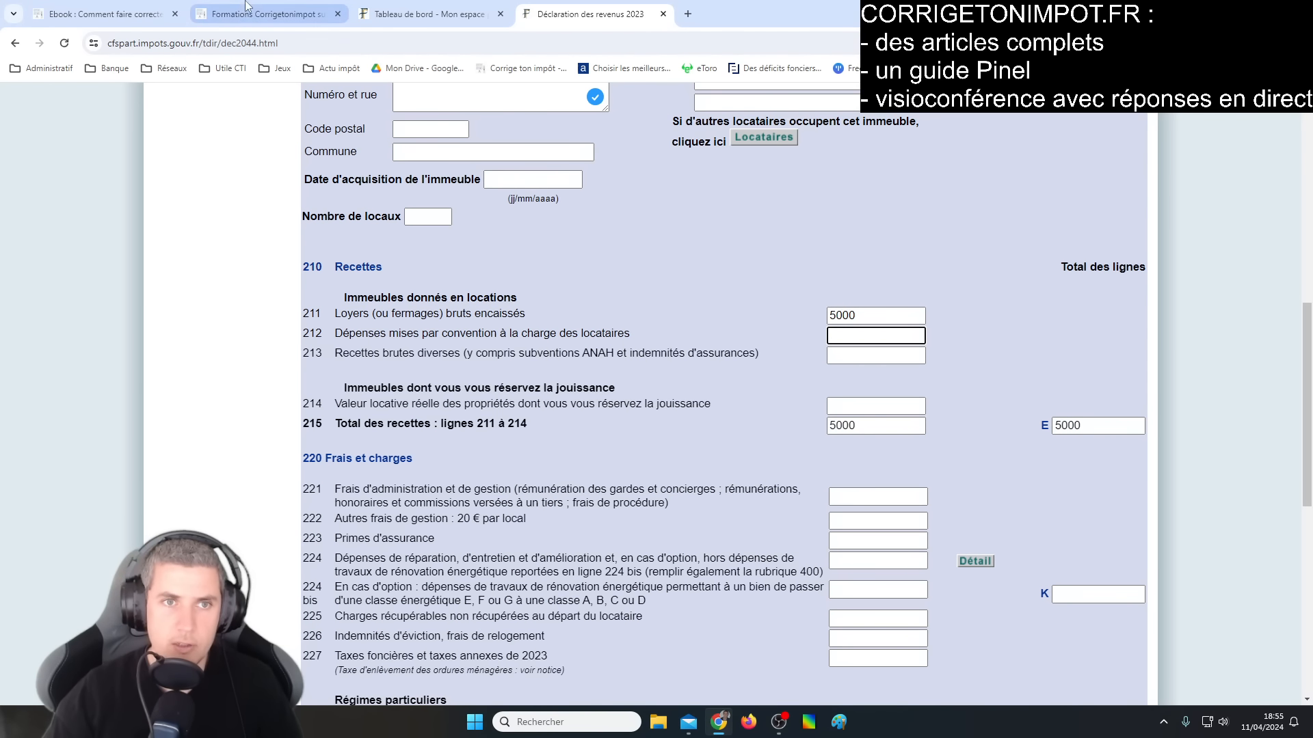
Step: Look through the live trainings article down to its comments and keyword search, and return to the income declaration
{"action": "left_click", "coordinate": [321, 14]}
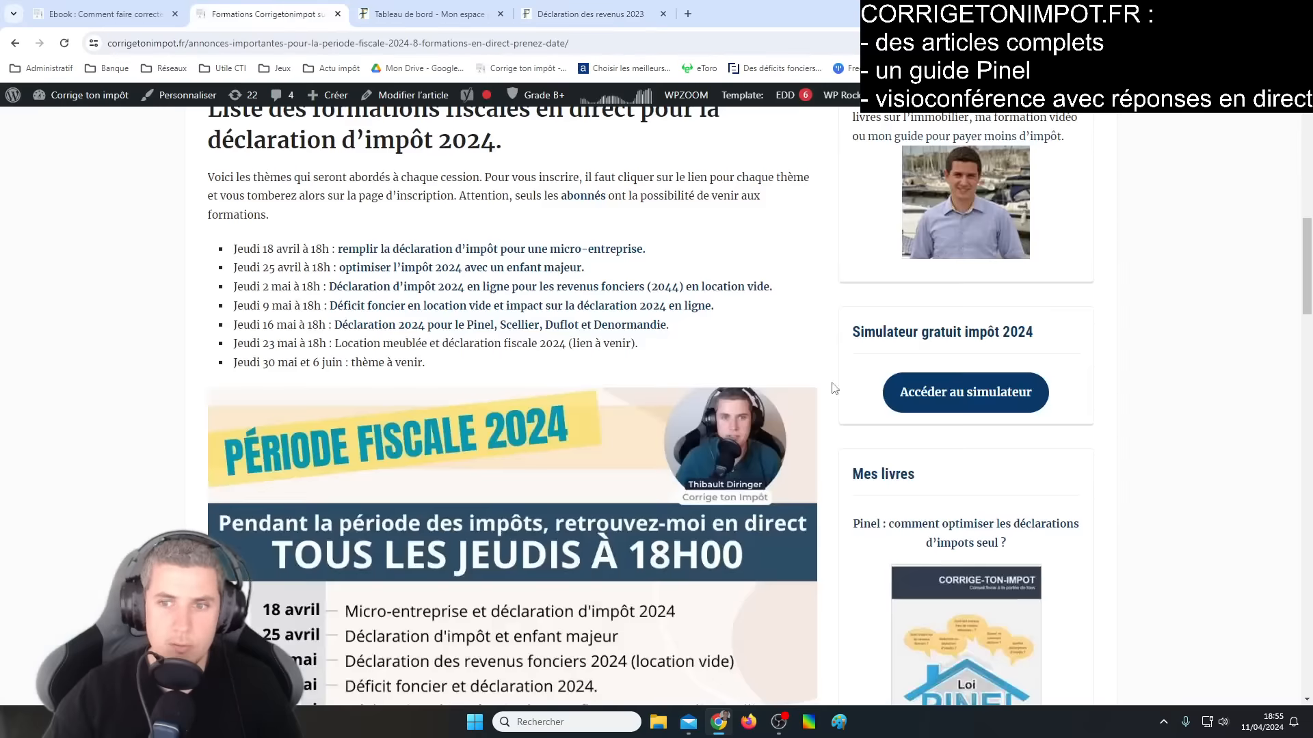
{"action": "scroll", "coordinate": [881, 397], "scroll_direction": "down", "scroll_amount": 15}
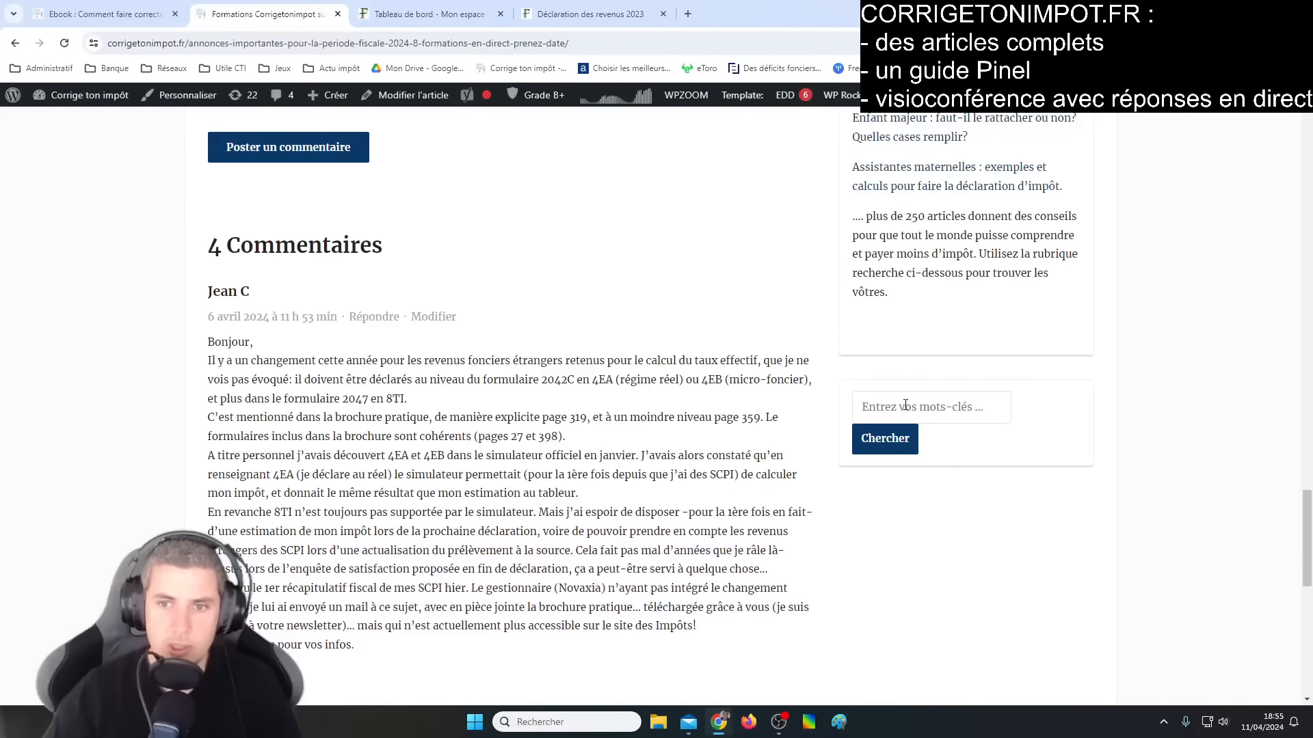
{"action": "left_click", "coordinate": [594, 13]}
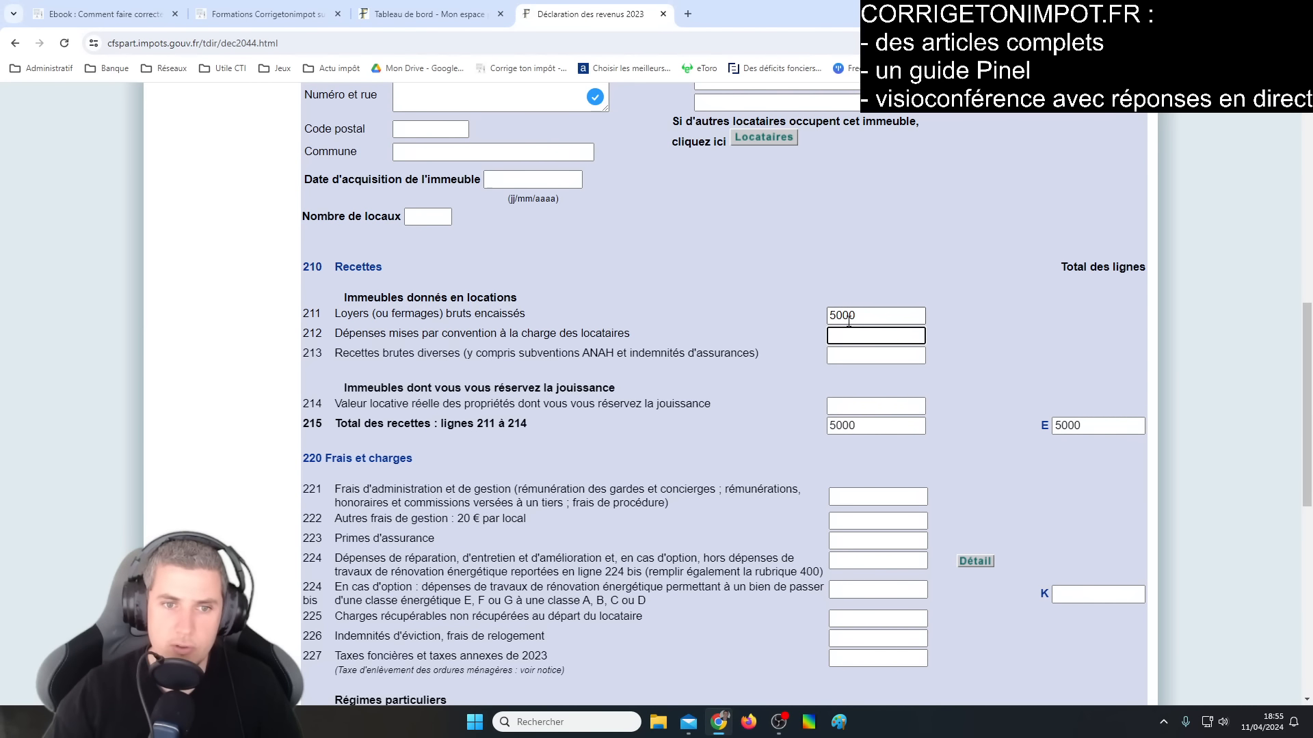
Step: Enter 550 for administration and management fees on line 221 of the Frais et charges section
{"action": "scroll", "coordinate": [828, 328], "scroll_direction": "down", "scroll_amount": 2}
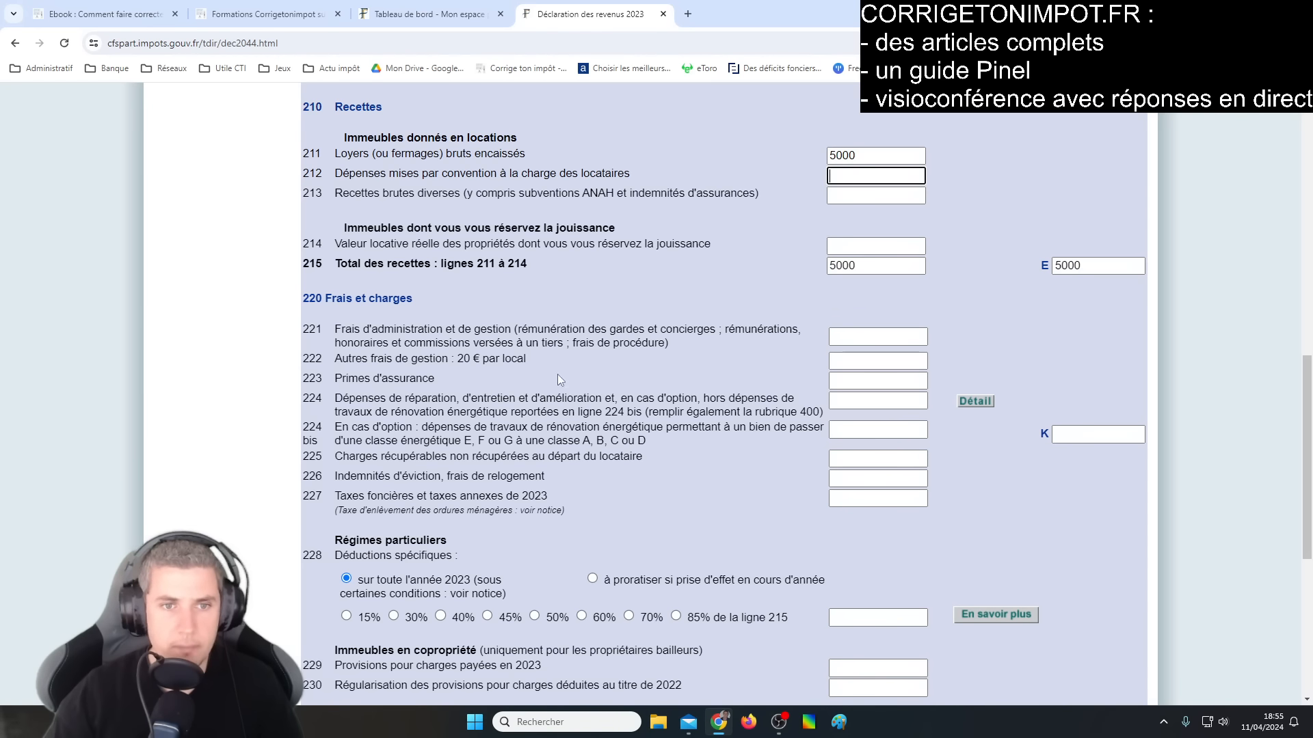
{"action": "left_click", "coordinate": [893, 335]}
{"action": "left_click", "coordinate": [753, 359]}
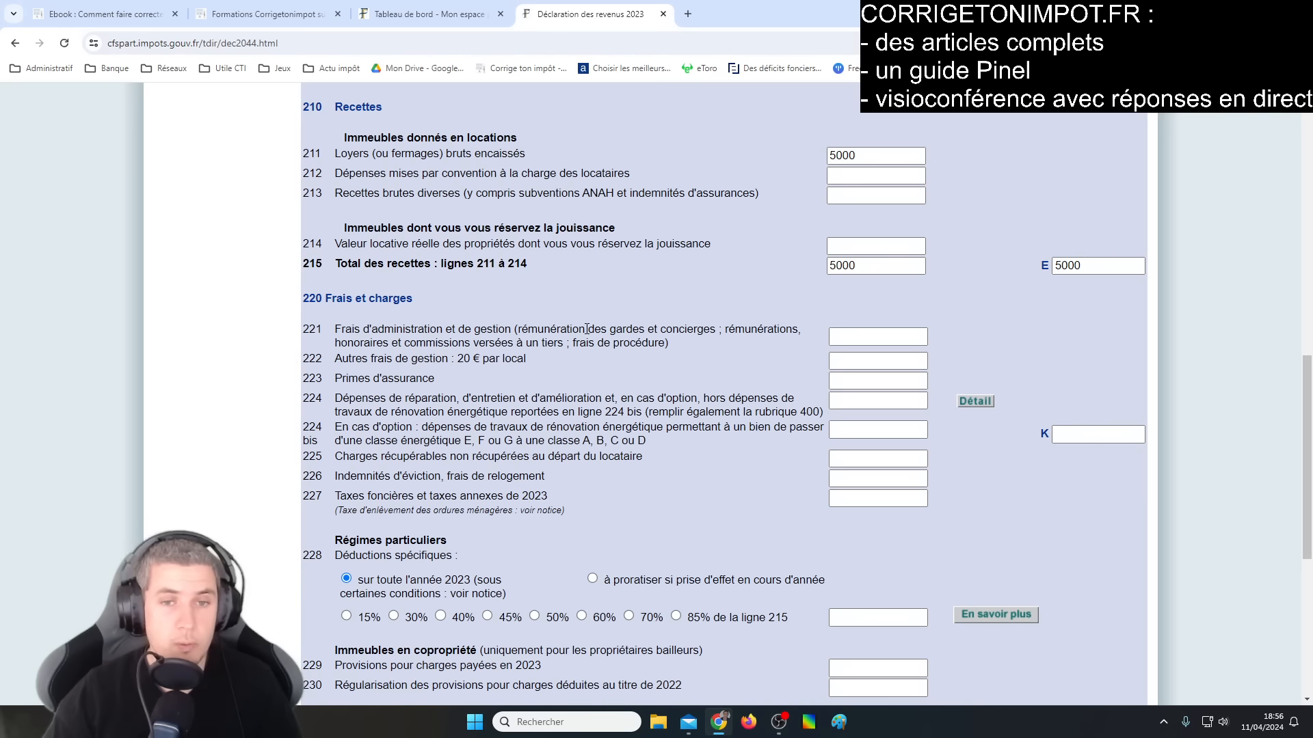
{"action": "left_click", "coordinate": [840, 335]}
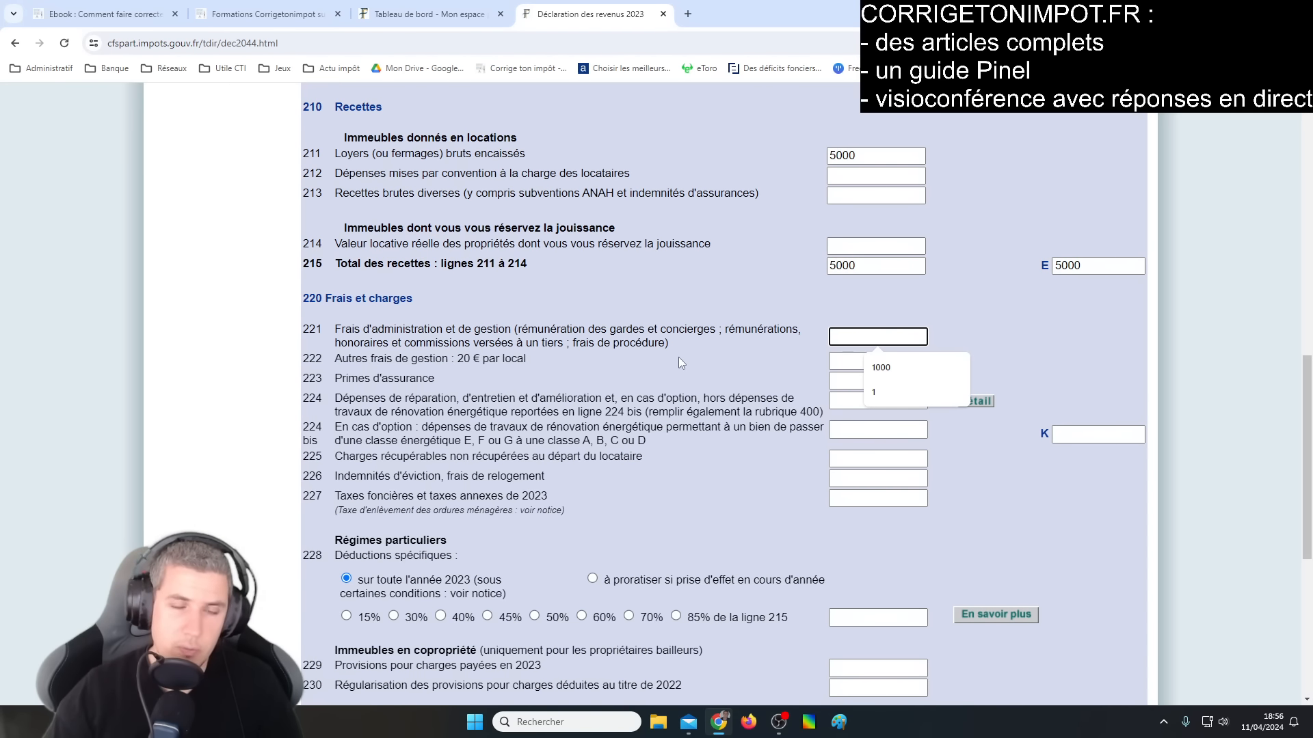
{"action": "left_click", "coordinate": [650, 341]}
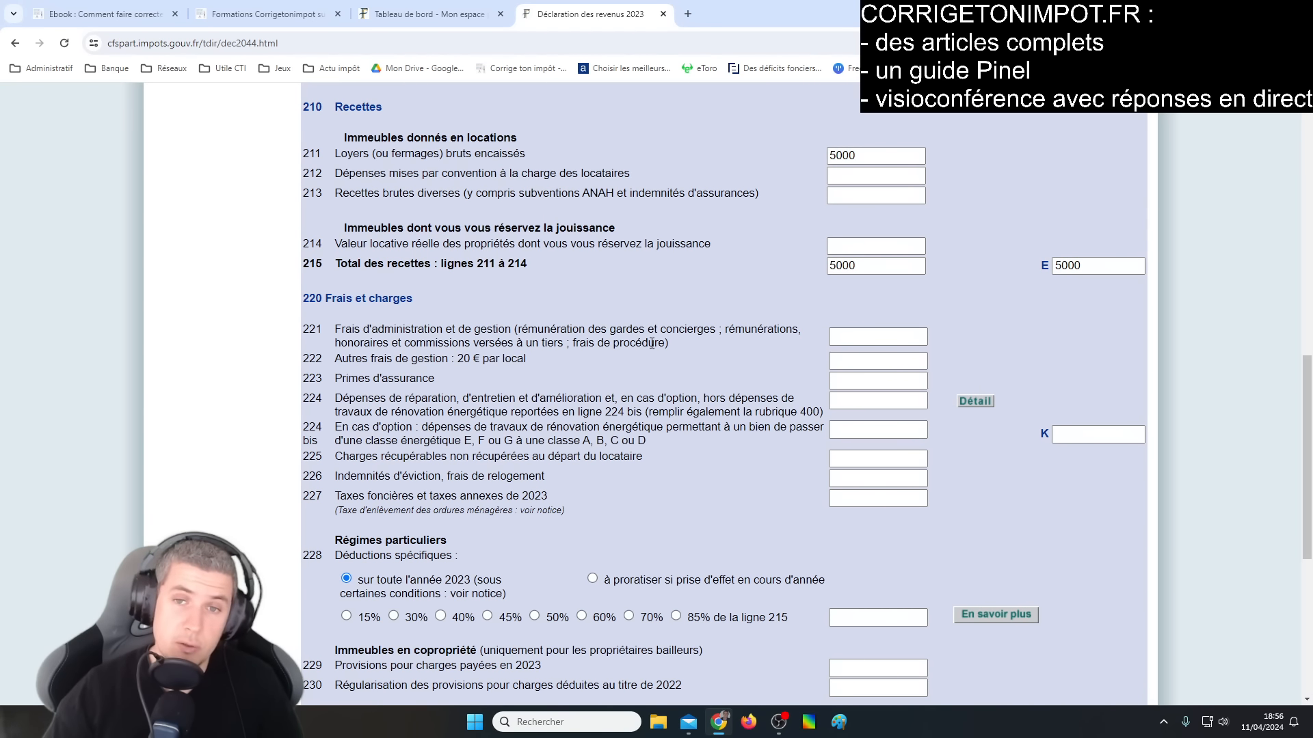
{"action": "left_click", "coordinate": [845, 335]}
{"action": "left_click", "coordinate": [645, 341]}
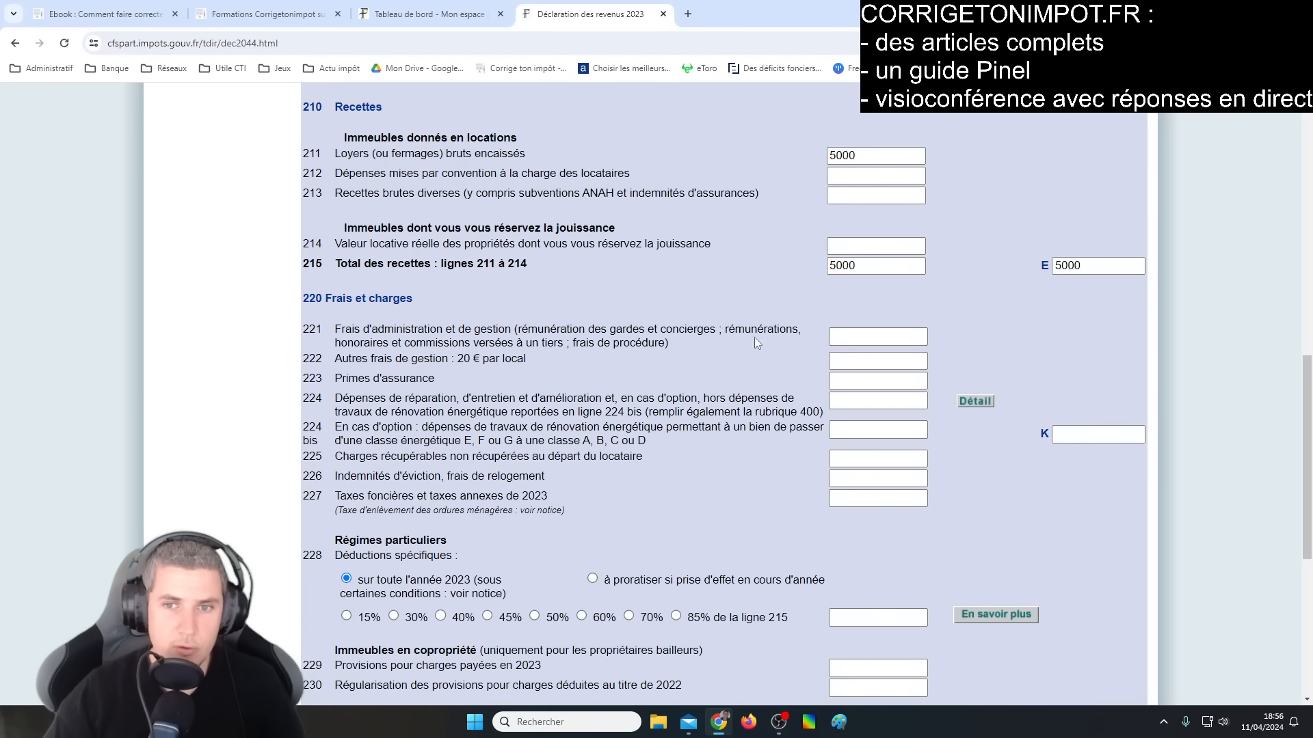
{"action": "left_click", "coordinate": [862, 340]}
{"action": "left_click", "coordinate": [814, 337]}
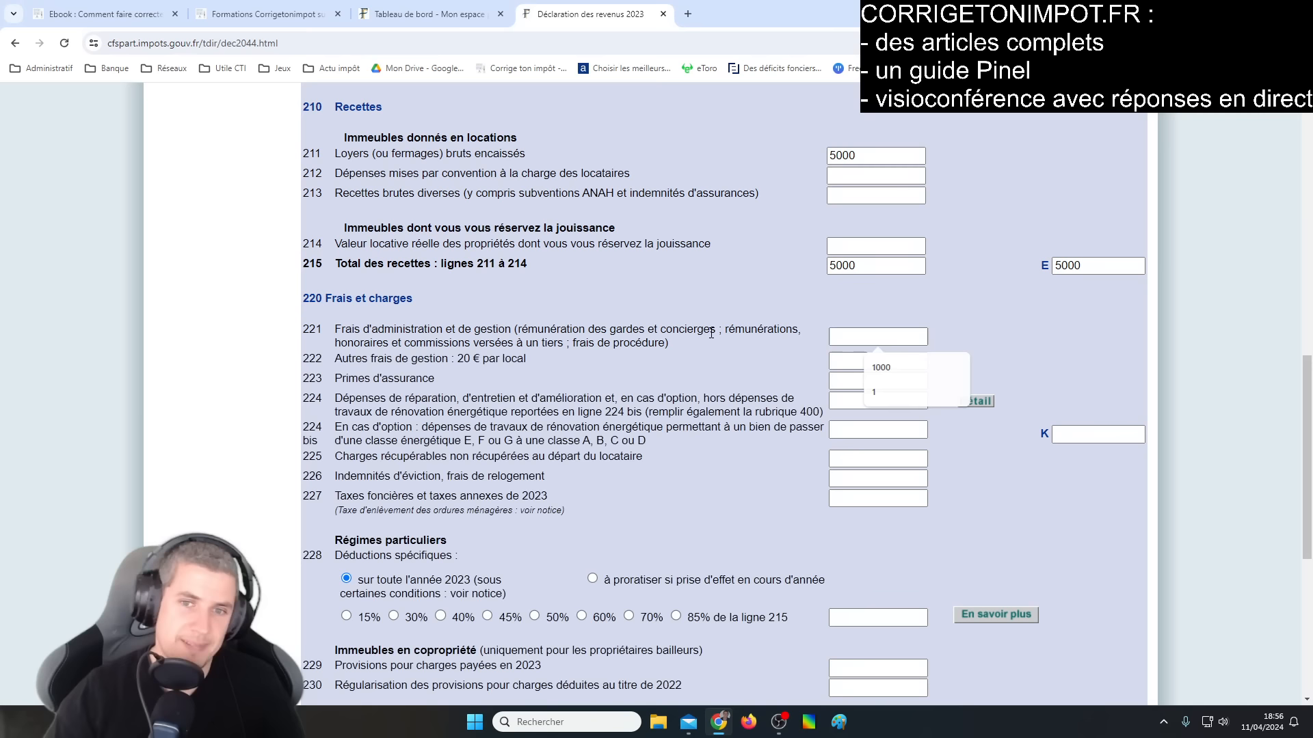
{"action": "left_click", "coordinate": [845, 336]}
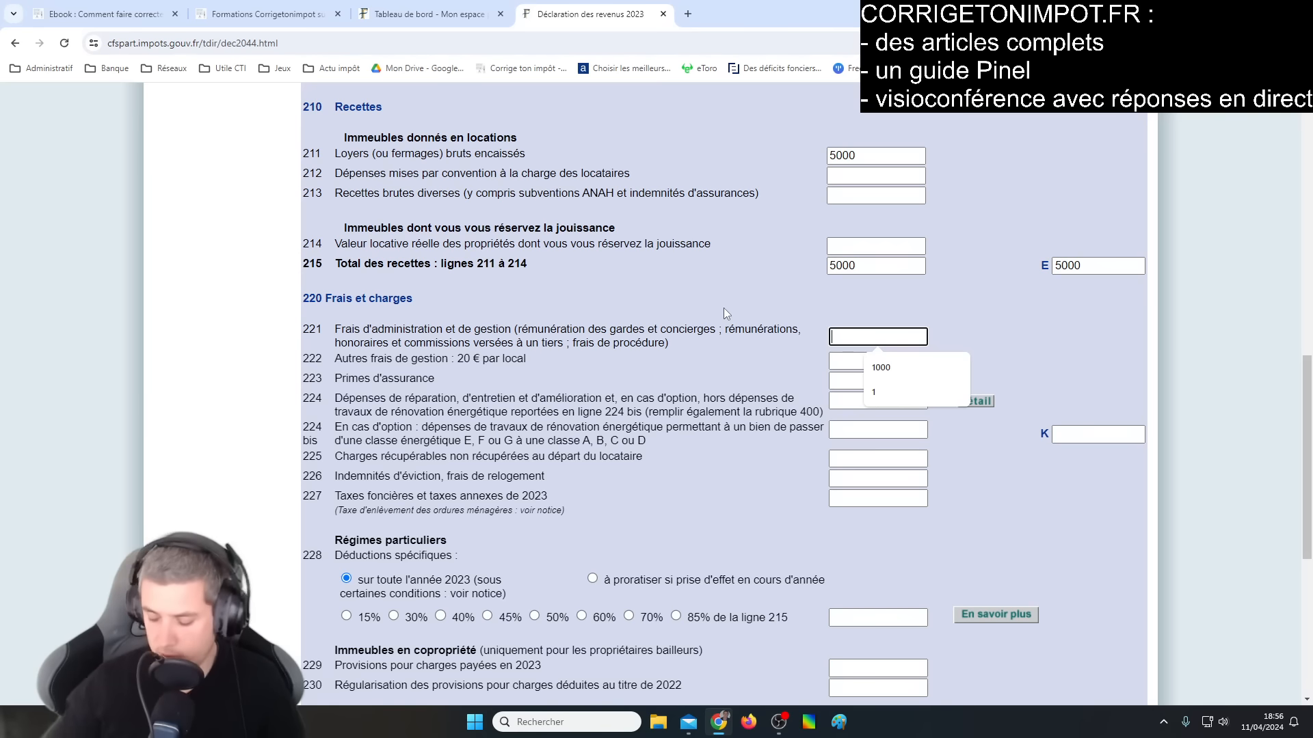
{"action": "type", "text": "5500"}
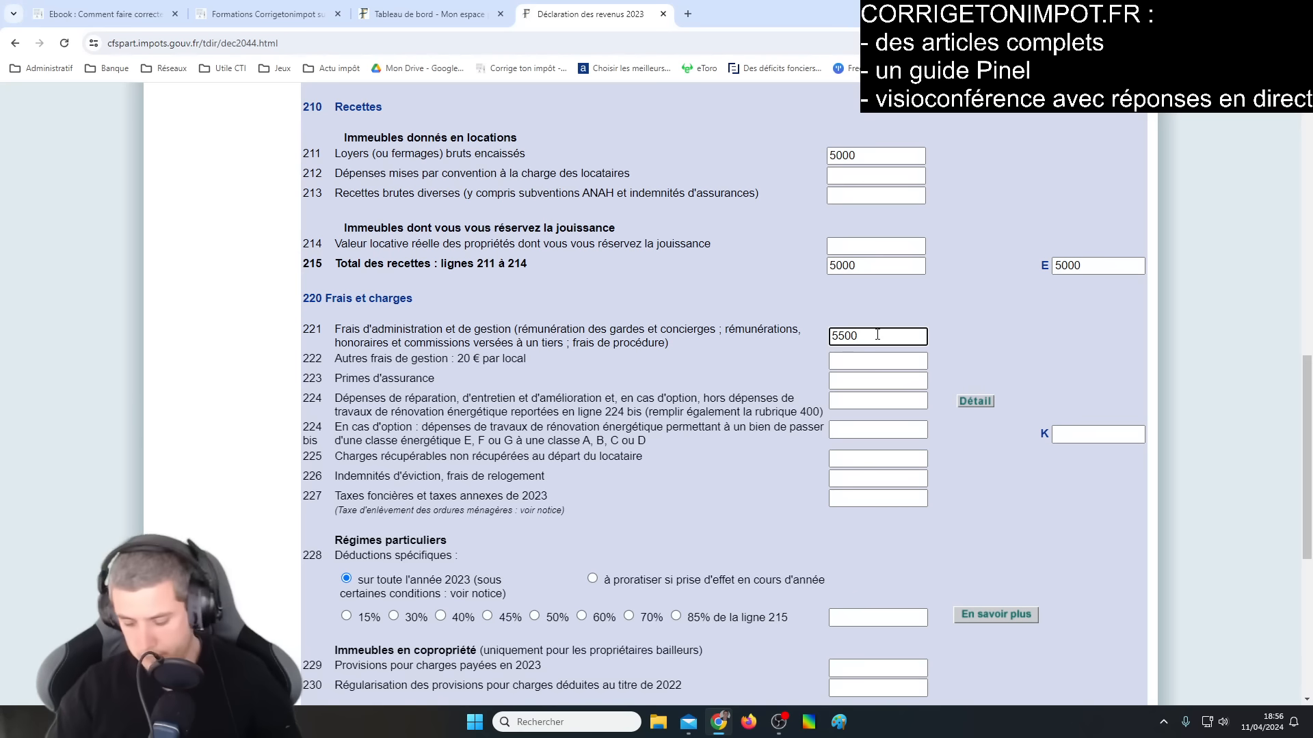
{"action": "key", "text": "BackSpace"}
Step: Enter 20 for other management costs per premises on line 222
{"action": "left_click", "coordinate": [877, 361]}
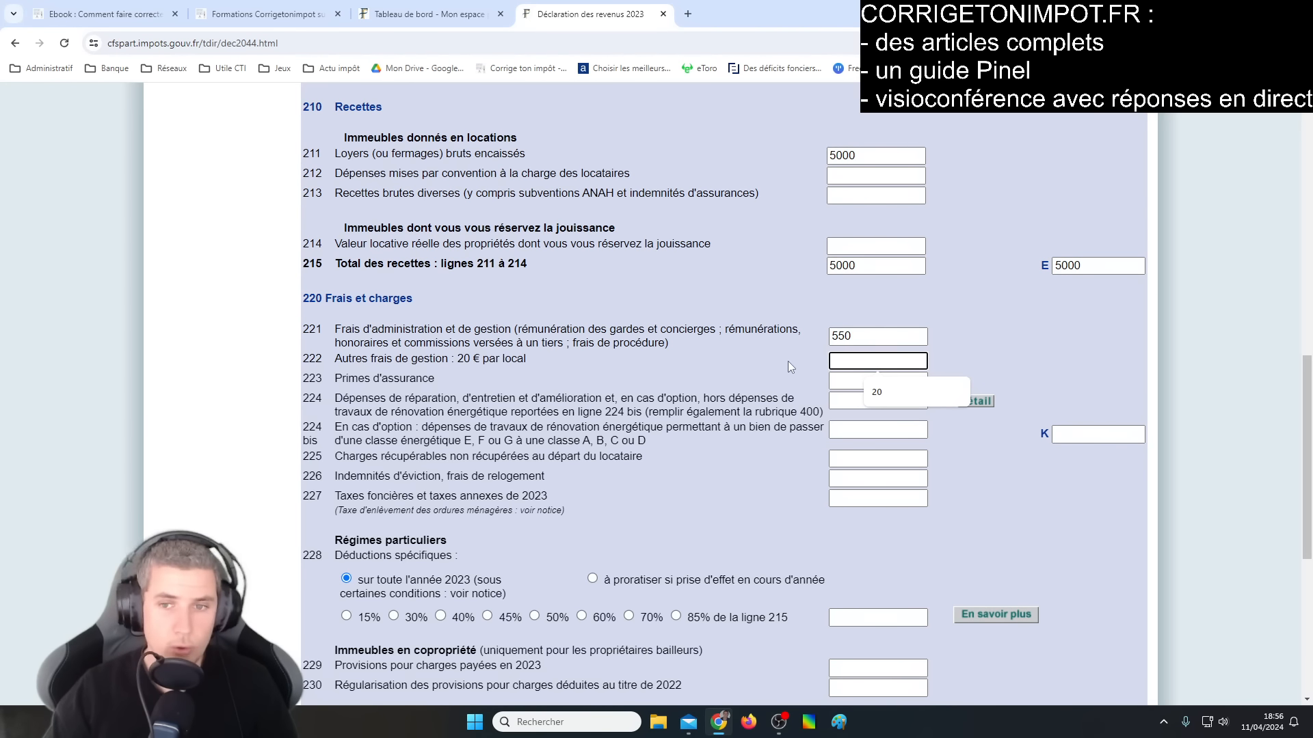
{"action": "type", "text": "20"}
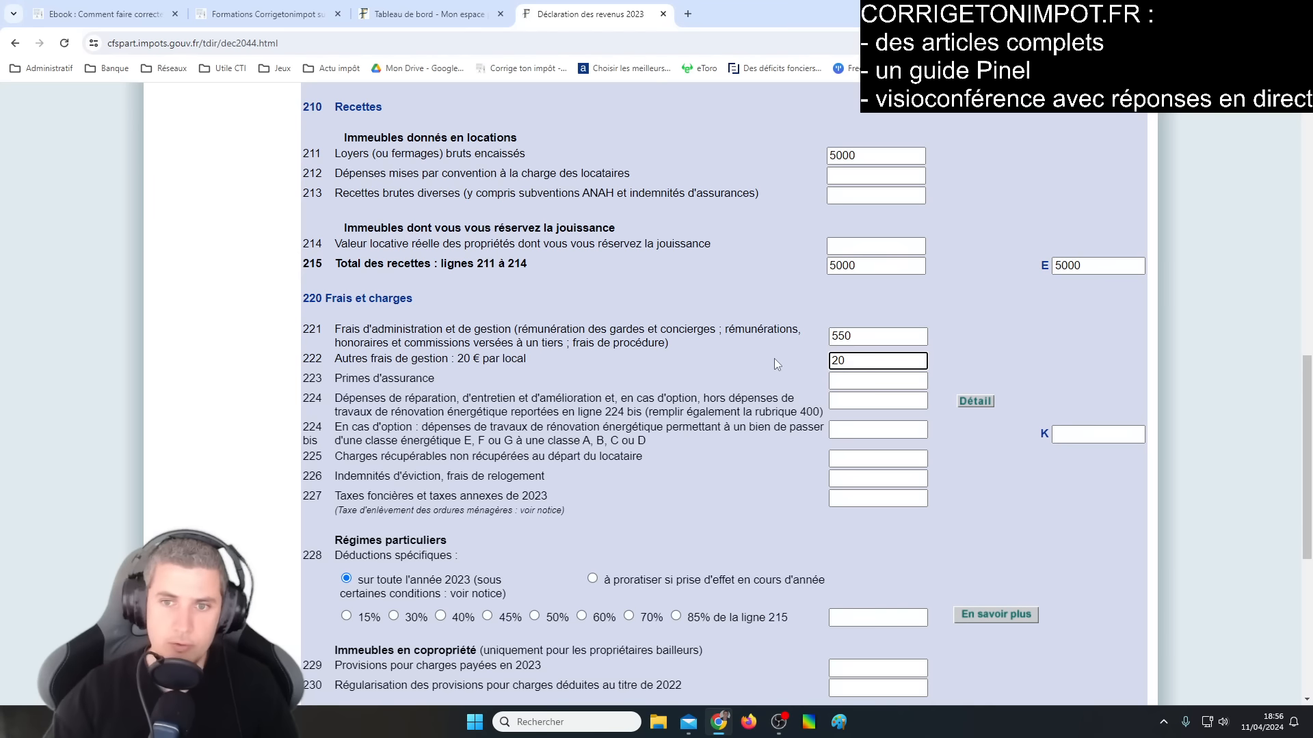
{"action": "left_click", "coordinate": [747, 376]}
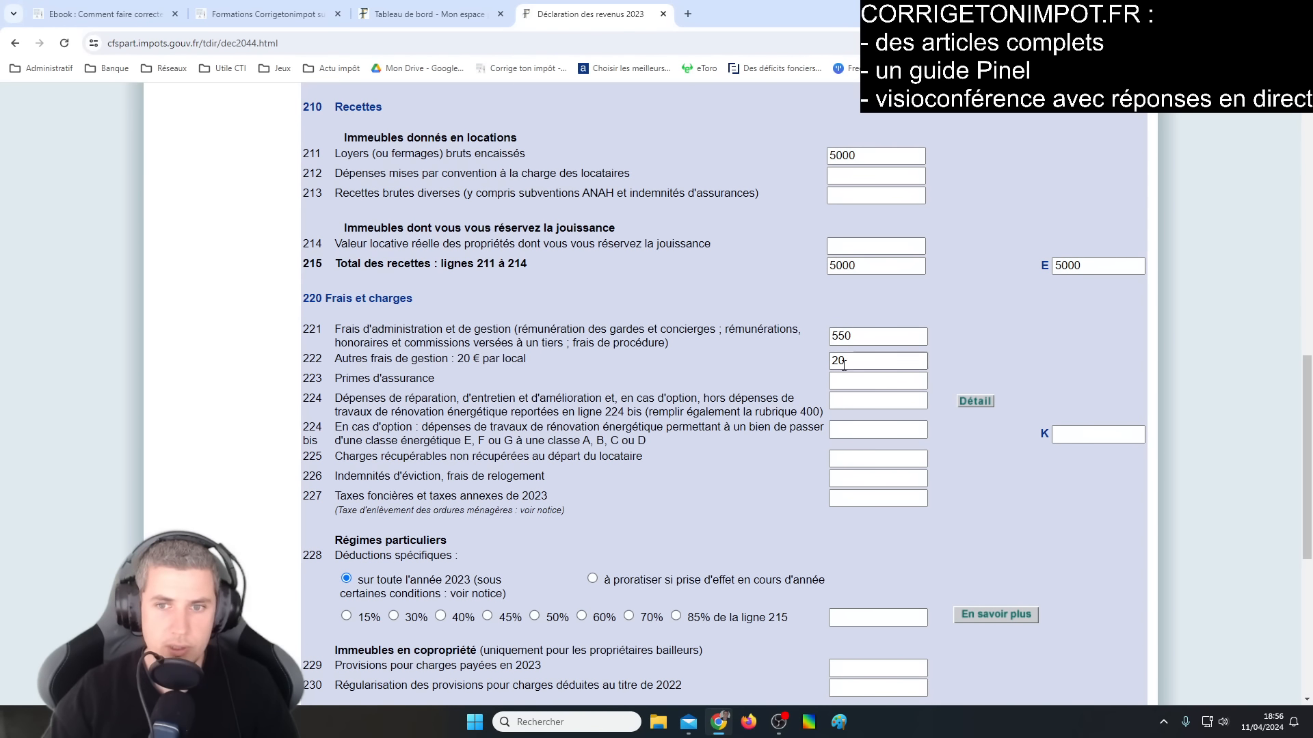
{"action": "left_click", "coordinate": [831, 386]}
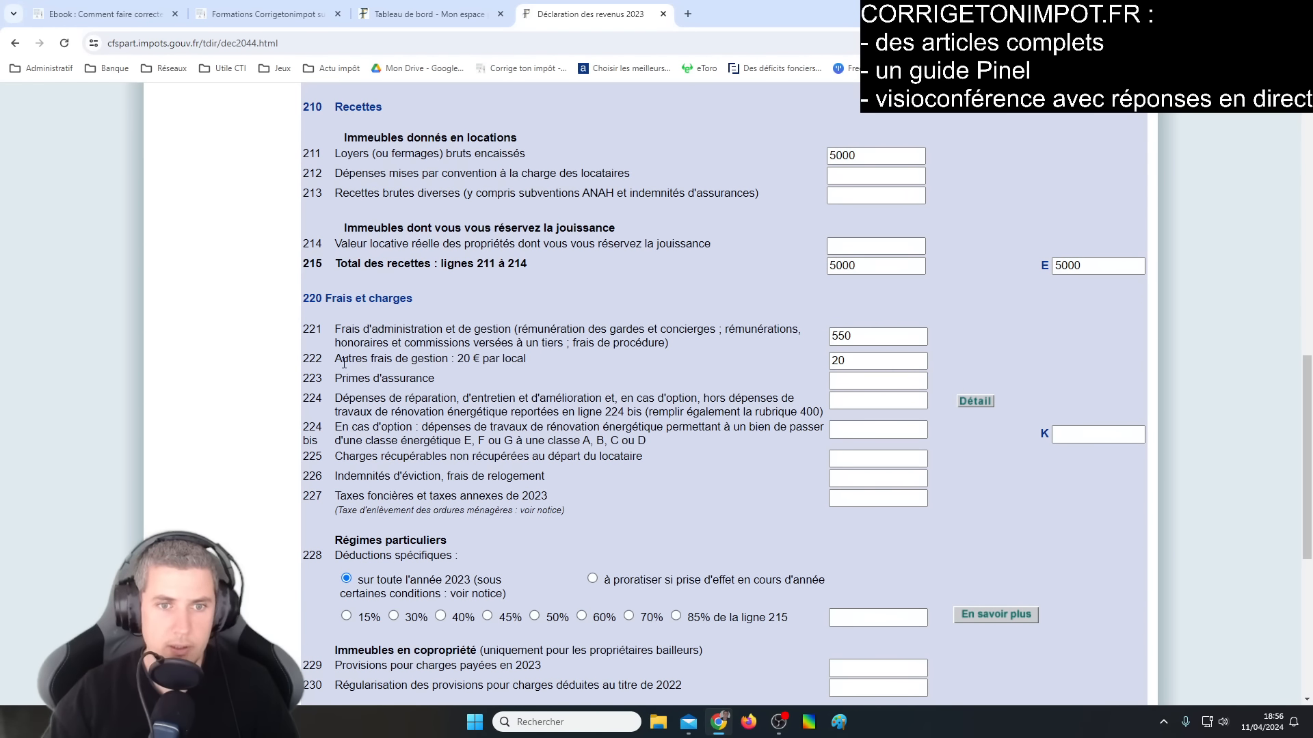
Step: Check the insurance premiums on line 223 and repair expenses on line 224, leaving both empty
{"action": "left_click", "coordinate": [885, 387]}
{"action": "left_click", "coordinate": [643, 375]}
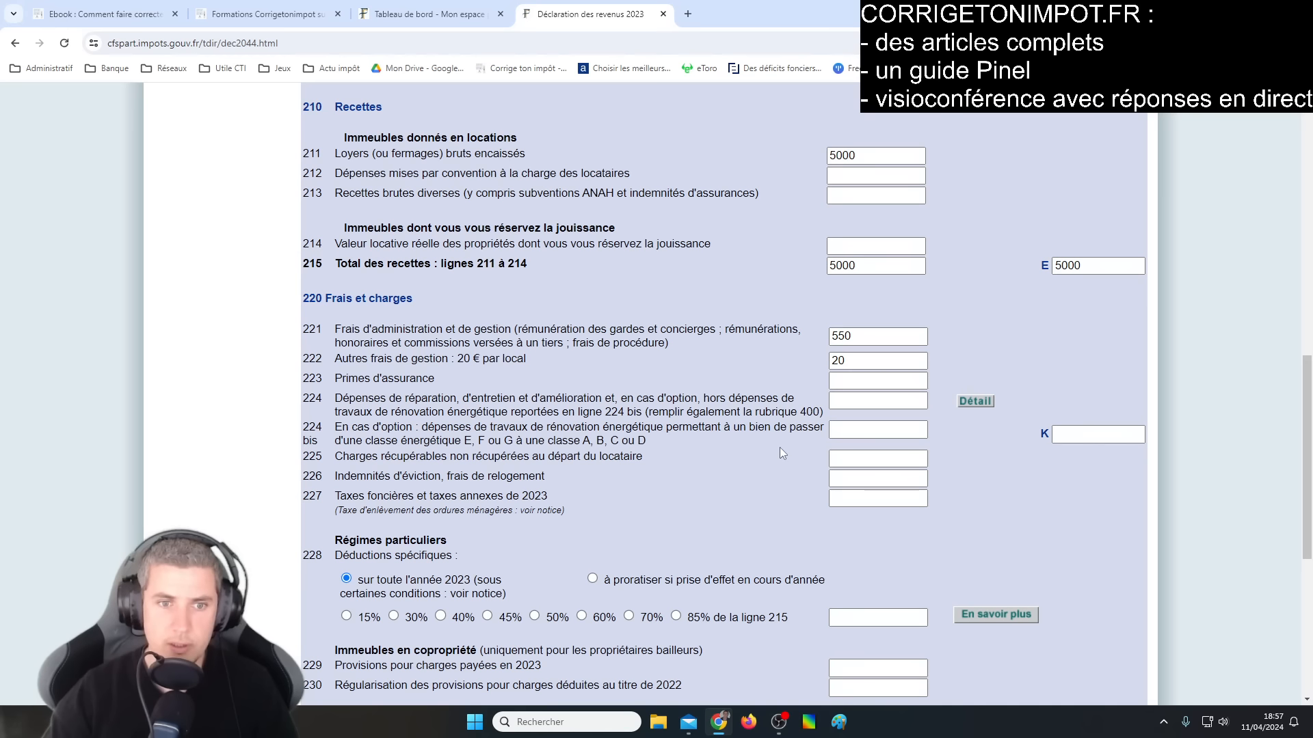
{"action": "double_click", "coordinate": [312, 400]}
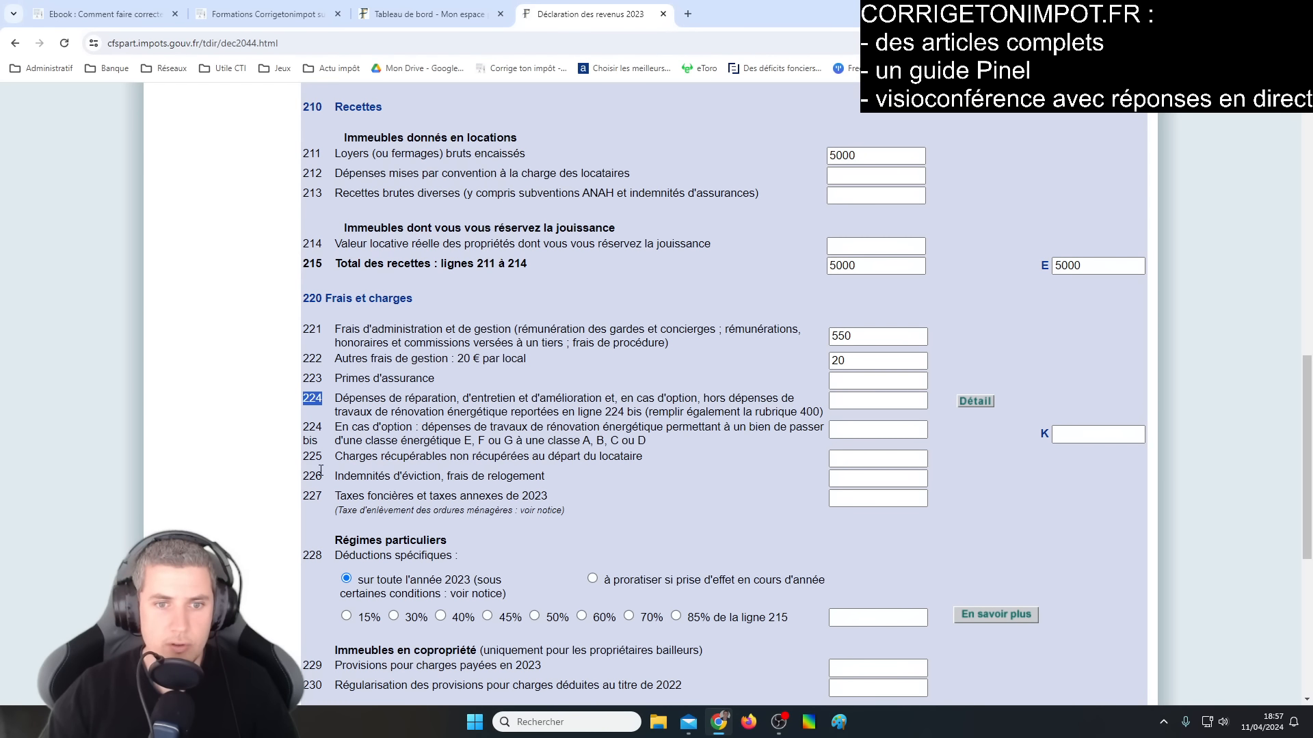
Step: Review property tax line 227 and its household waste tax note without entering an amount, plus the sections down to taxable property income
{"action": "double_click", "coordinate": [313, 497]}
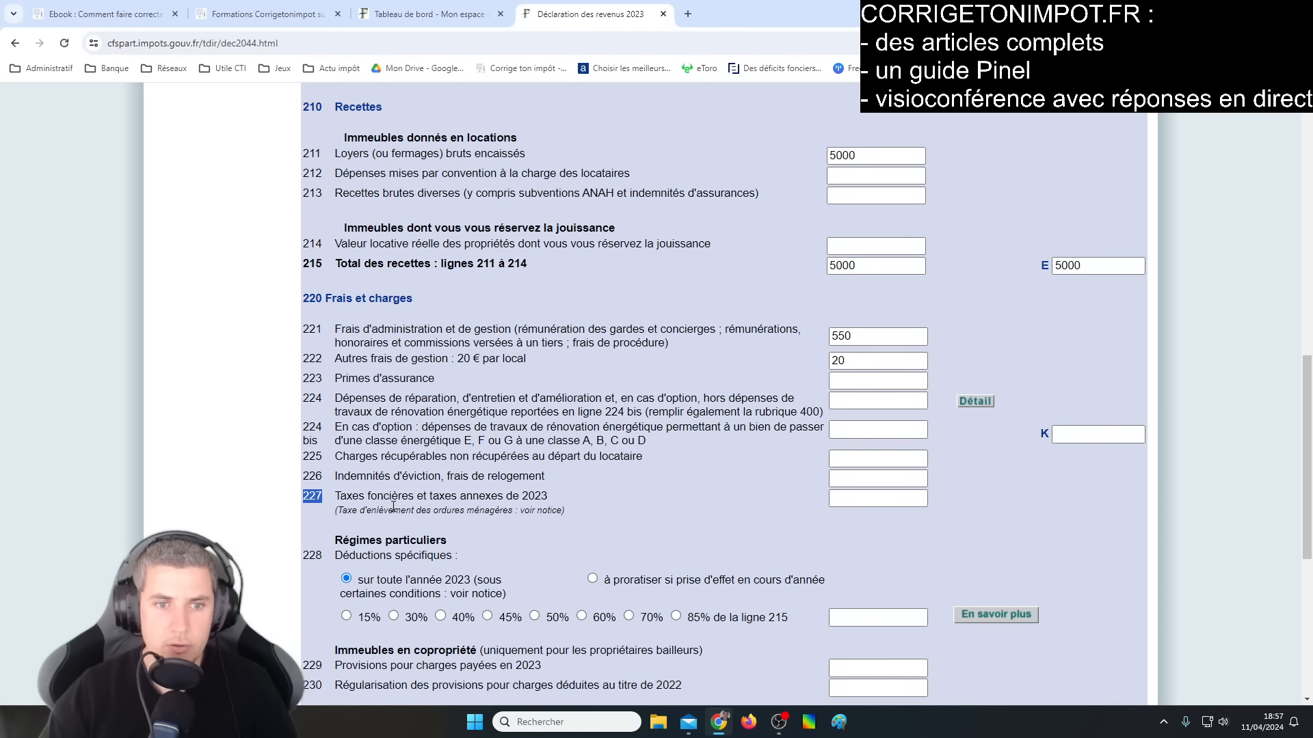
{"action": "left_click_drag", "start_coordinate": [360, 497], "coordinate": [394, 501]}
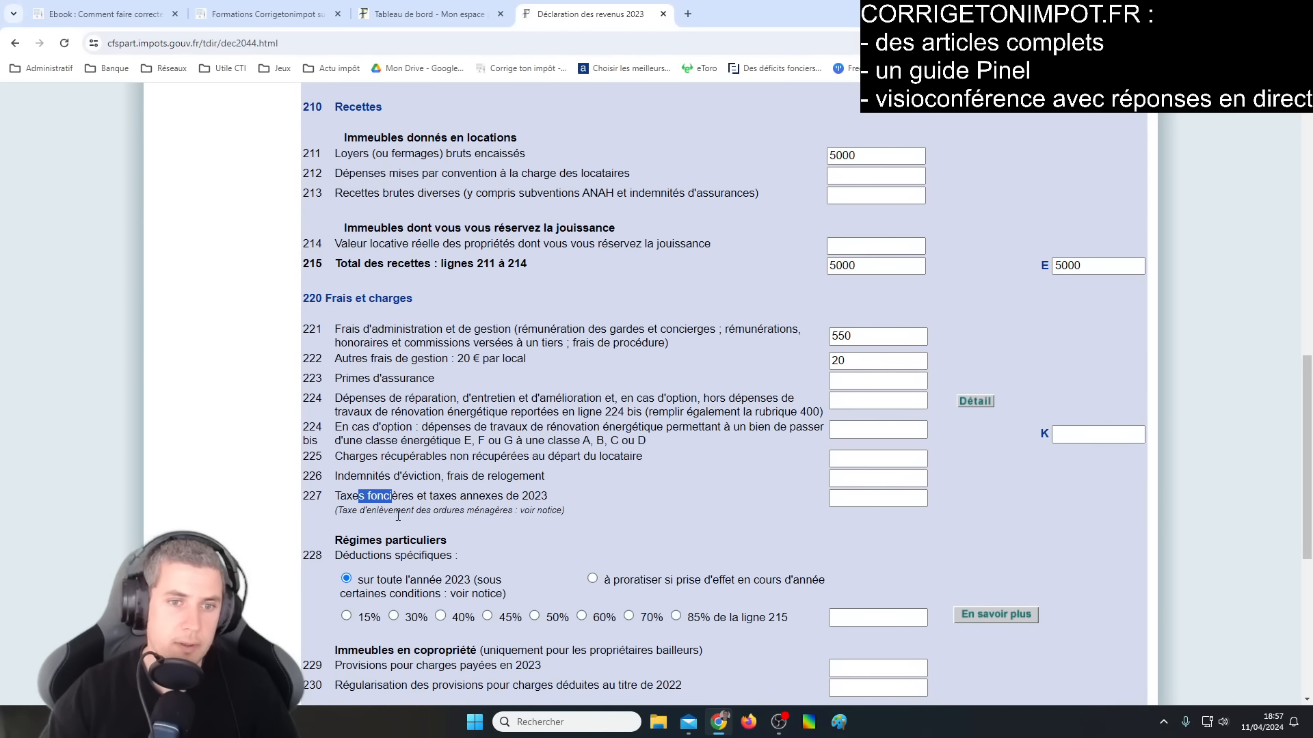
{"action": "left_click", "coordinate": [423, 514]}
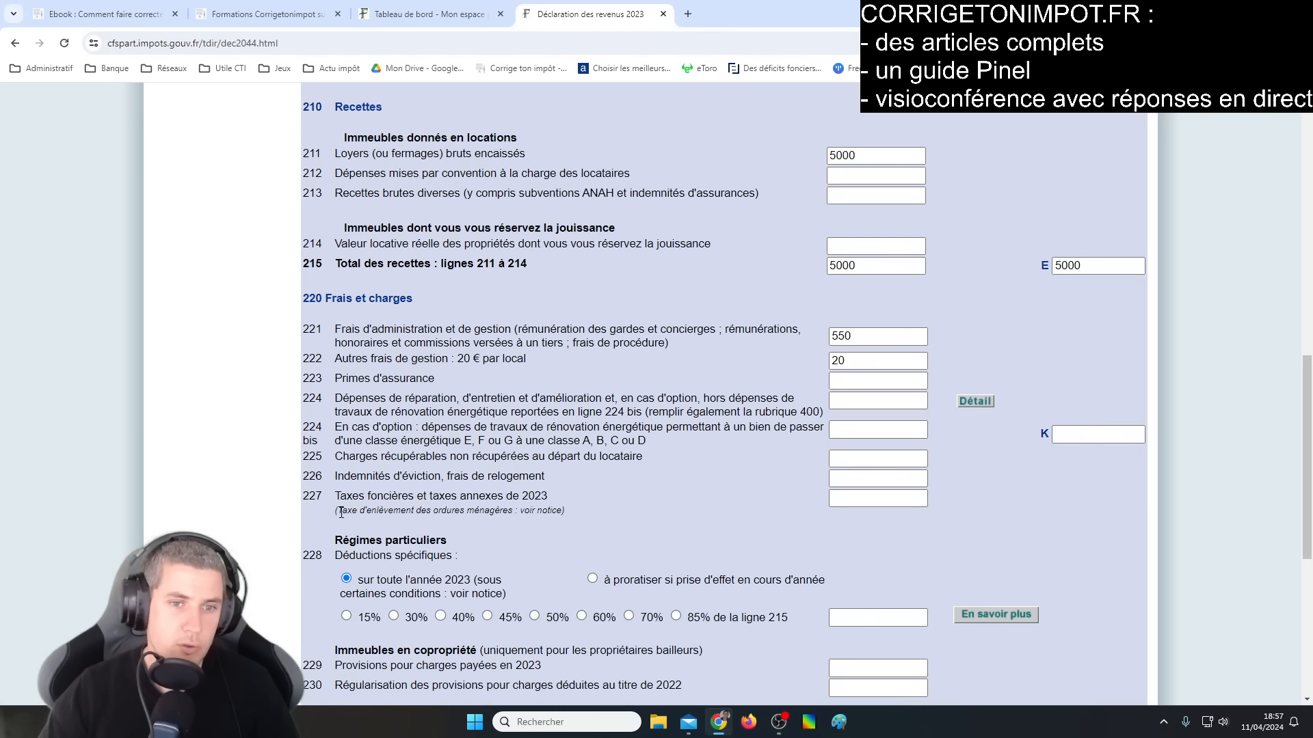
{"action": "left_click_drag", "start_coordinate": [341, 512], "coordinate": [514, 509]}
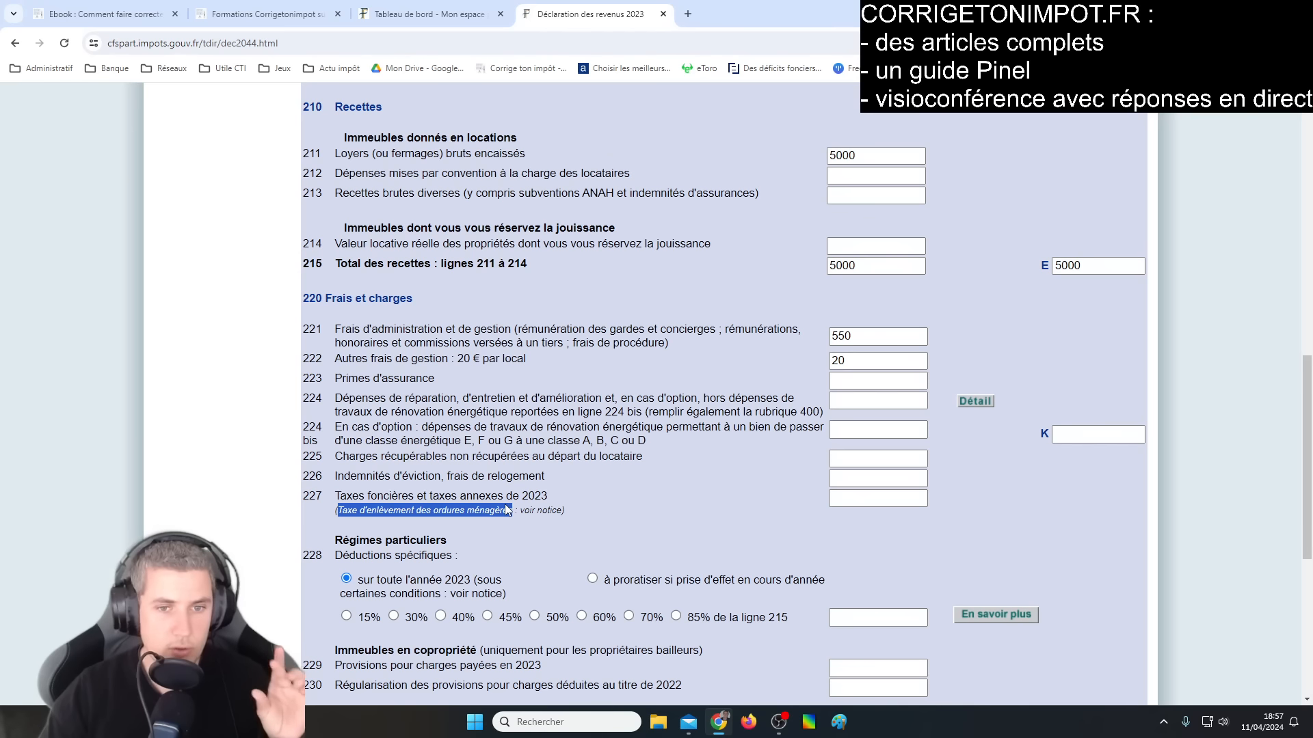
{"action": "left_click", "coordinate": [347, 496]}
{"action": "left_click_drag", "start_coordinate": [346, 495], "coordinate": [411, 499]}
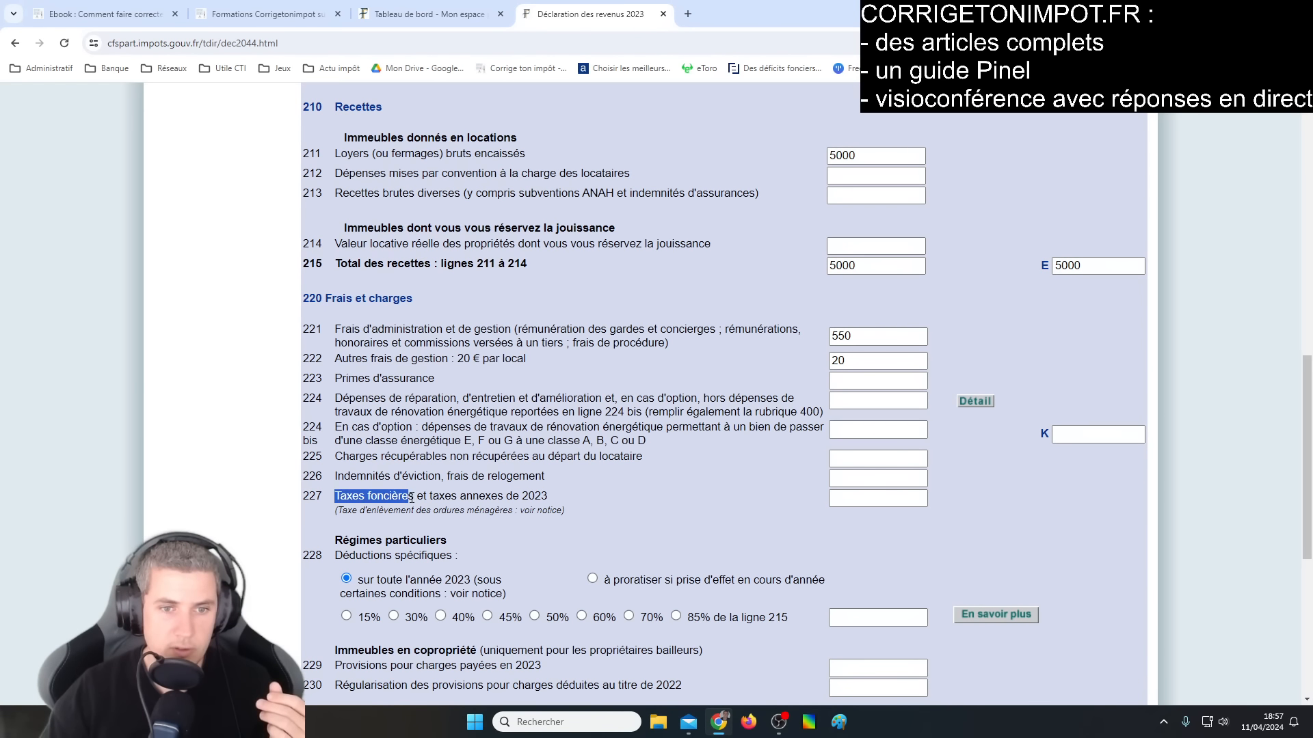
{"action": "left_click", "coordinate": [882, 500]}
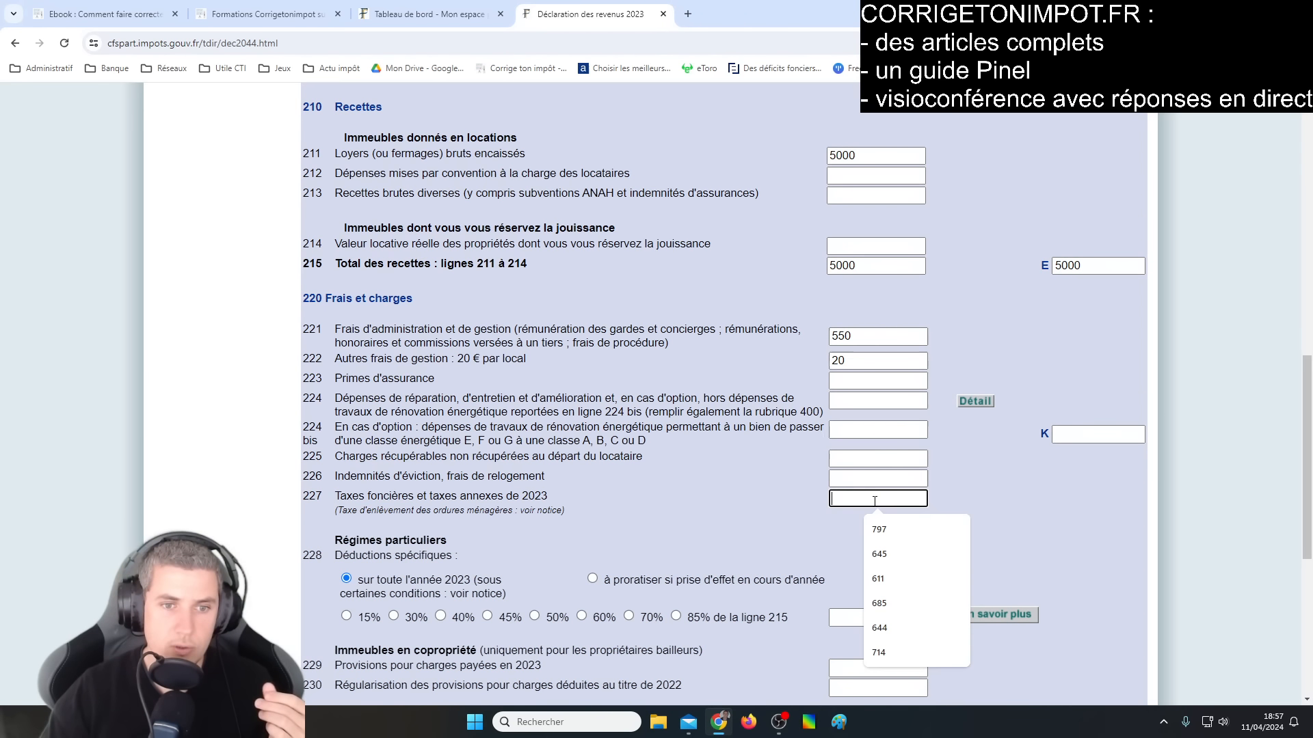
{"action": "left_click", "coordinate": [735, 503]}
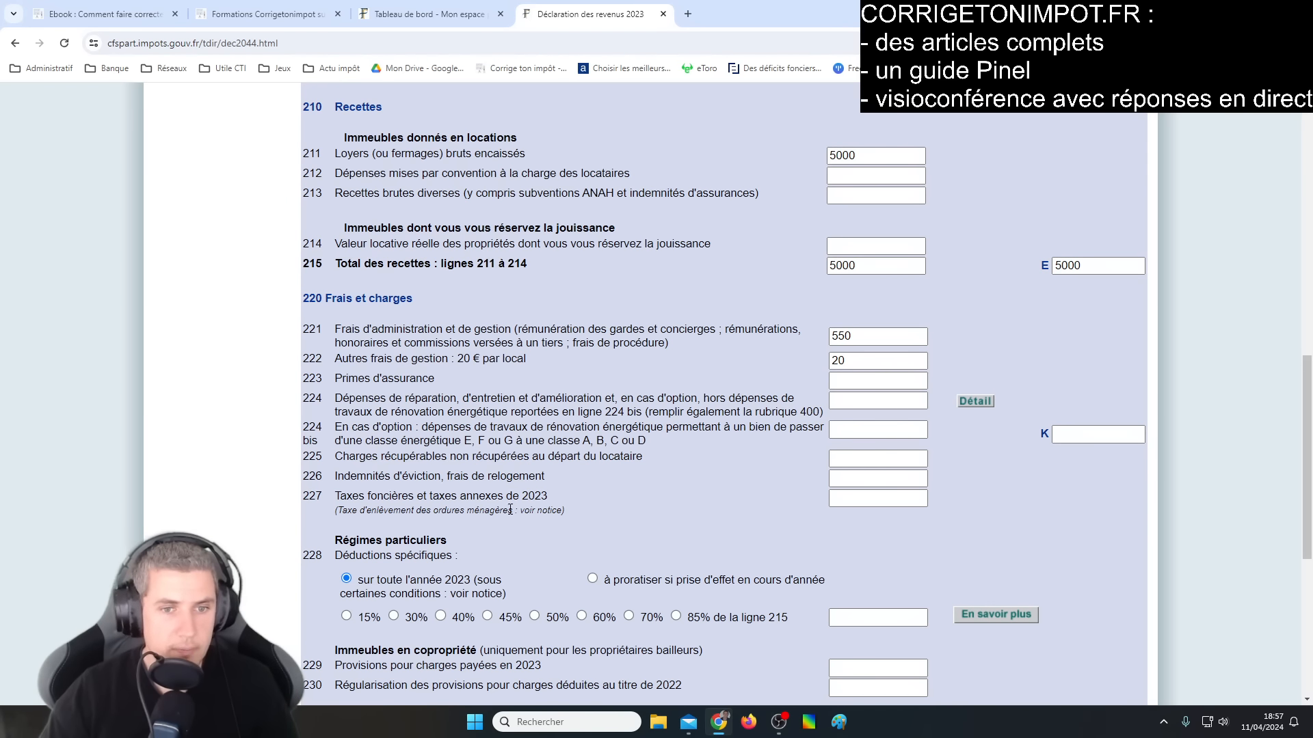
{"action": "scroll", "coordinate": [445, 465], "scroll_direction": "down", "scroll_amount": 2}
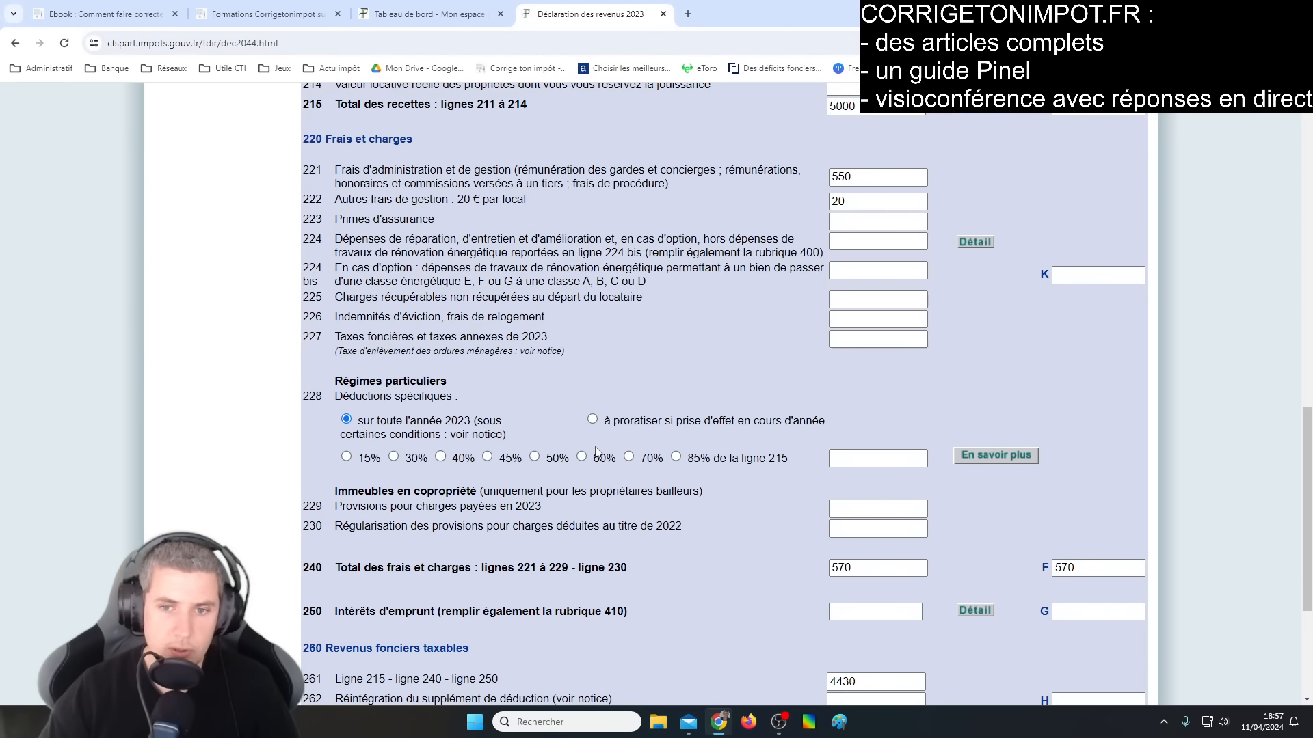
{"action": "scroll", "coordinate": [639, 547], "scroll_direction": "down", "scroll_amount": 3}
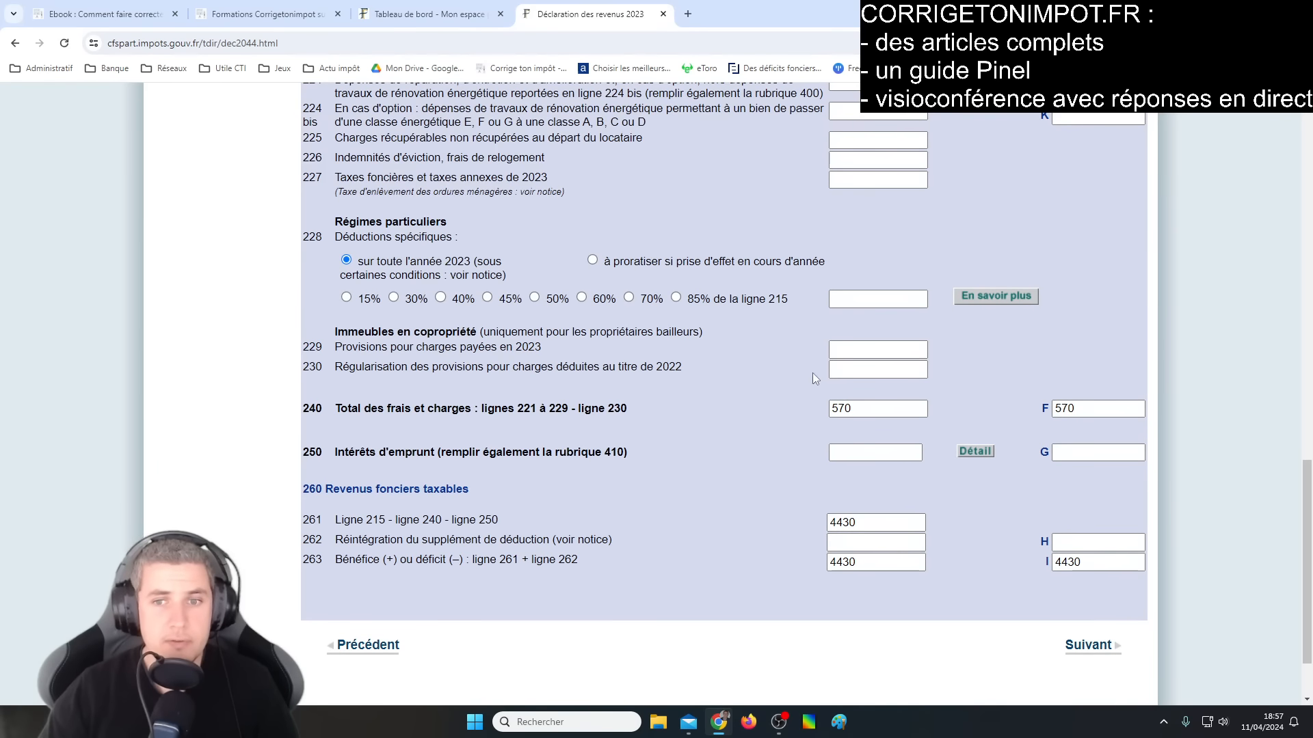
Step: Review the co-ownership provisions on line 229 alongside the repair expenses on line 224, without entering an amount
{"action": "left_click", "coordinate": [847, 355]}
{"action": "left_click", "coordinate": [756, 381]}
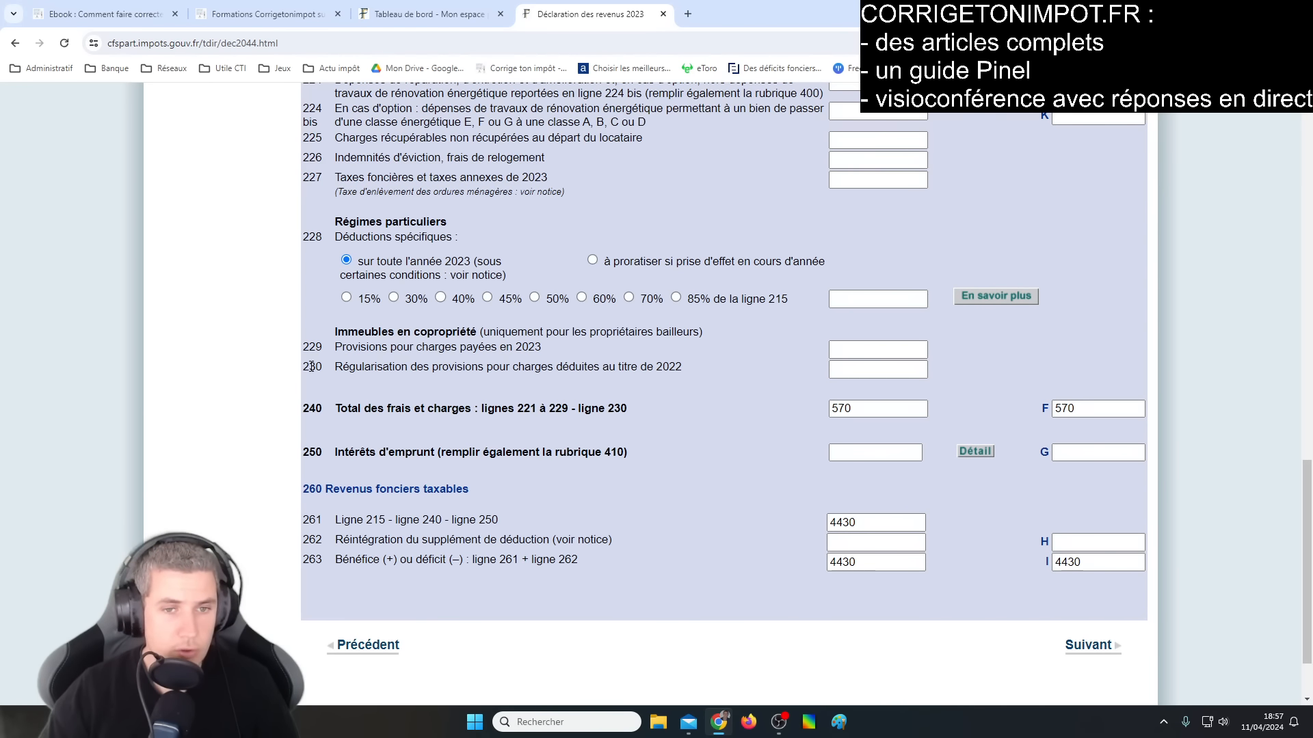
{"action": "scroll", "coordinate": [311, 367], "scroll_direction": "up", "scroll_amount": 3}
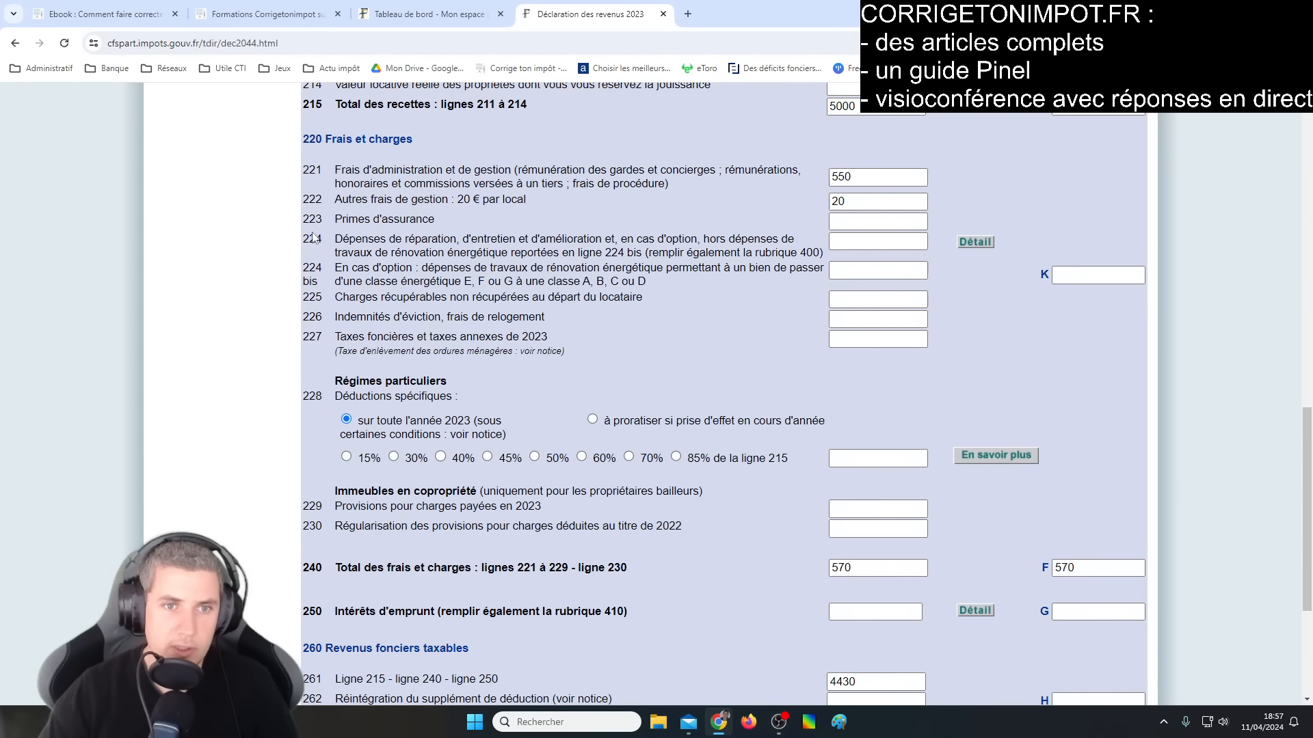
{"action": "scroll", "coordinate": [316, 355], "scroll_direction": "down", "scroll_amount": 3}
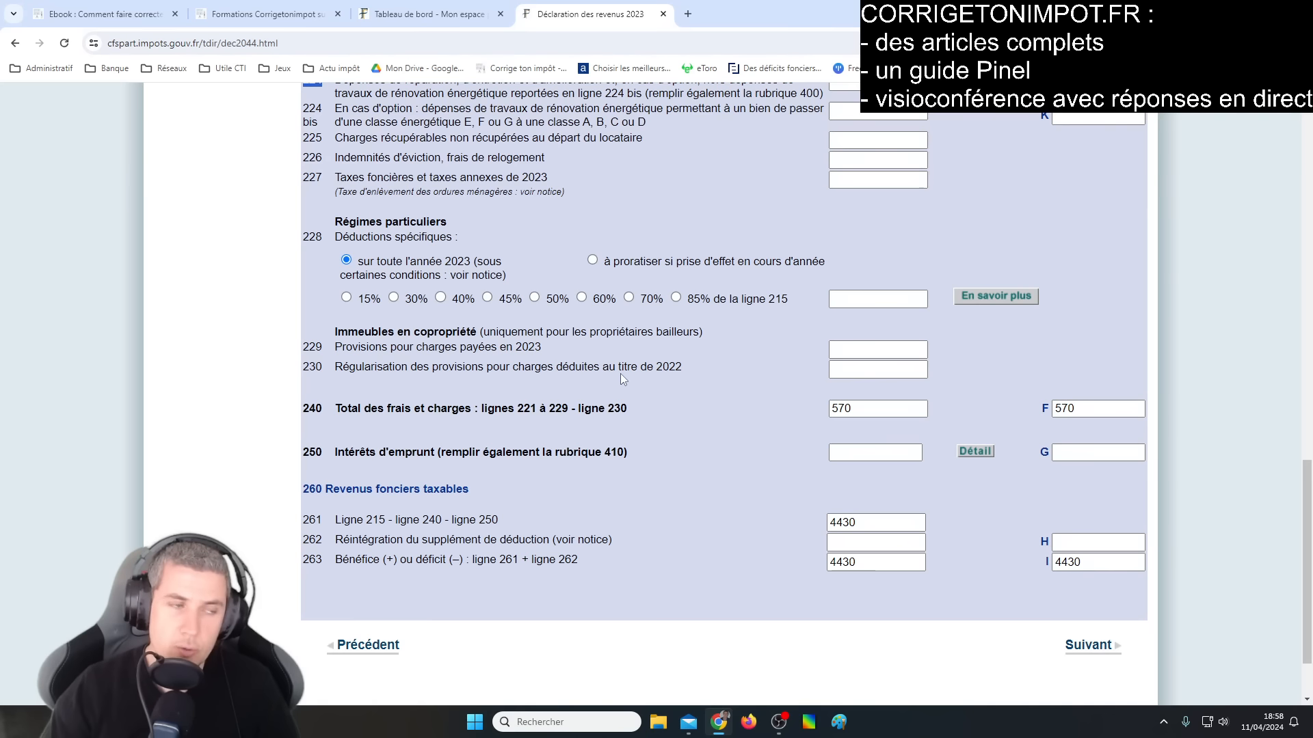
{"action": "left_click", "coordinate": [887, 348]}
{"action": "left_click", "coordinate": [739, 380]}
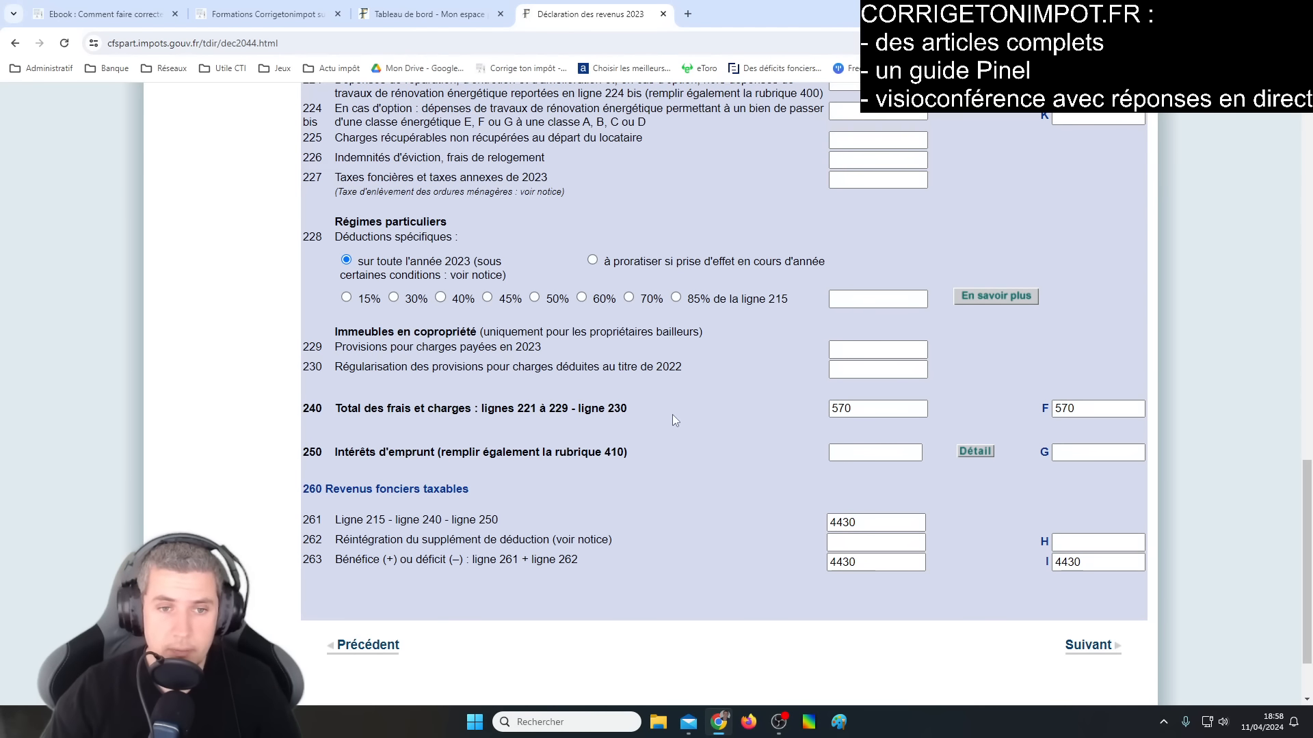
Step: Compare line 229, provisions for charges paid in 2023, with line 230, regularisation of the provisions deducted for 2022, leaving both empty
{"action": "double_click", "coordinate": [313, 368]}
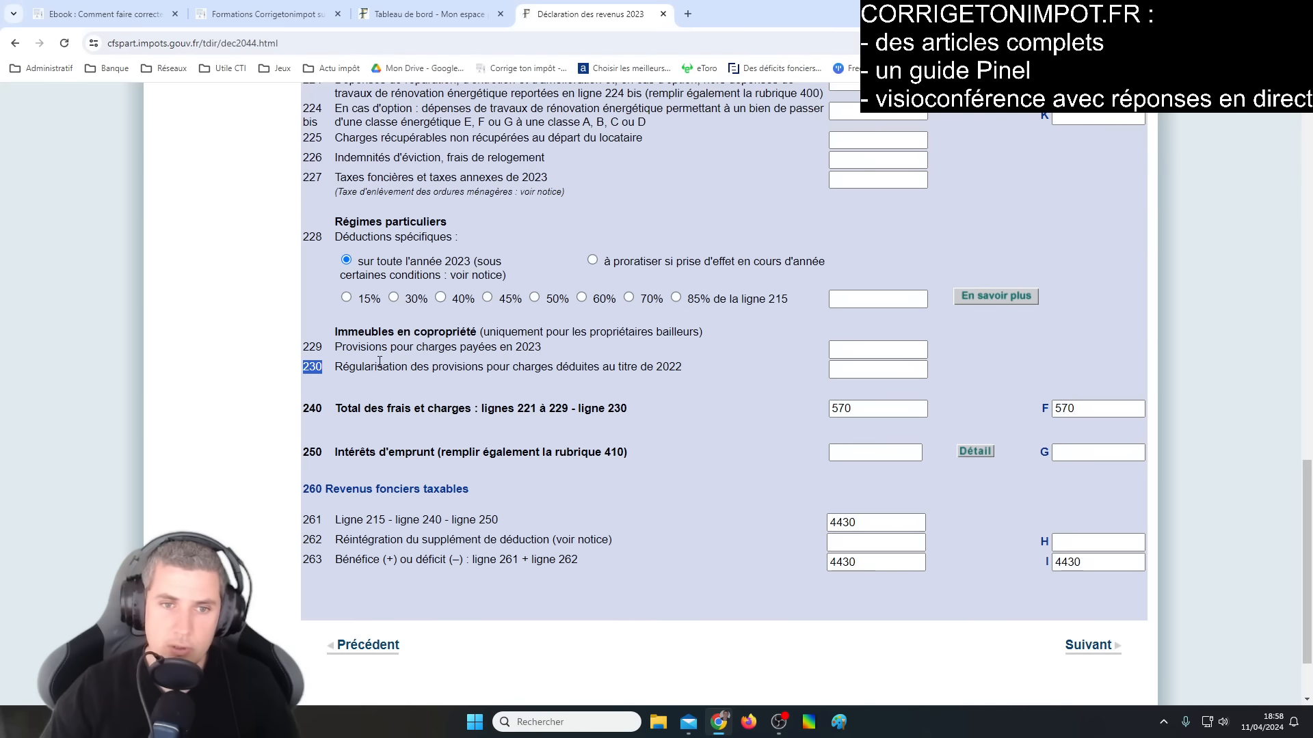
{"action": "left_click_drag", "start_coordinate": [349, 371], "coordinate": [427, 372]}
{"action": "double_click", "coordinate": [310, 369]}
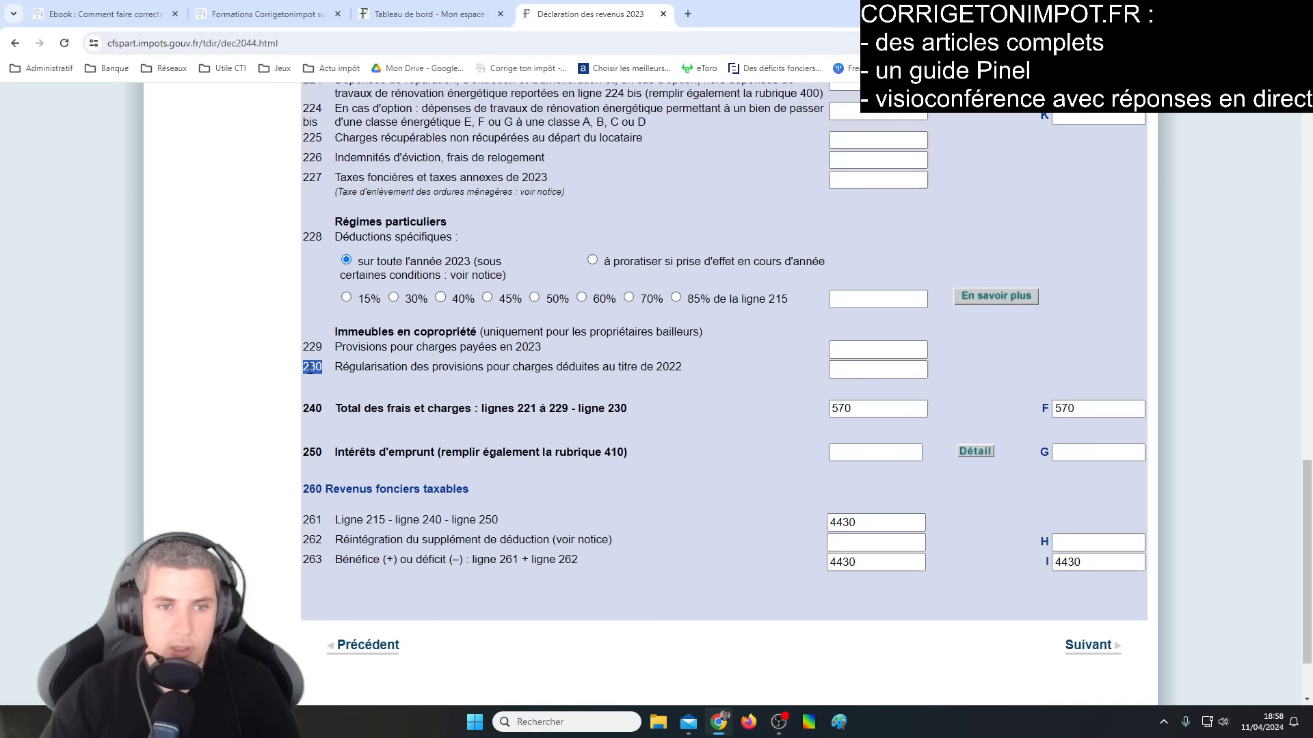
{"action": "double_click", "coordinate": [383, 370]}
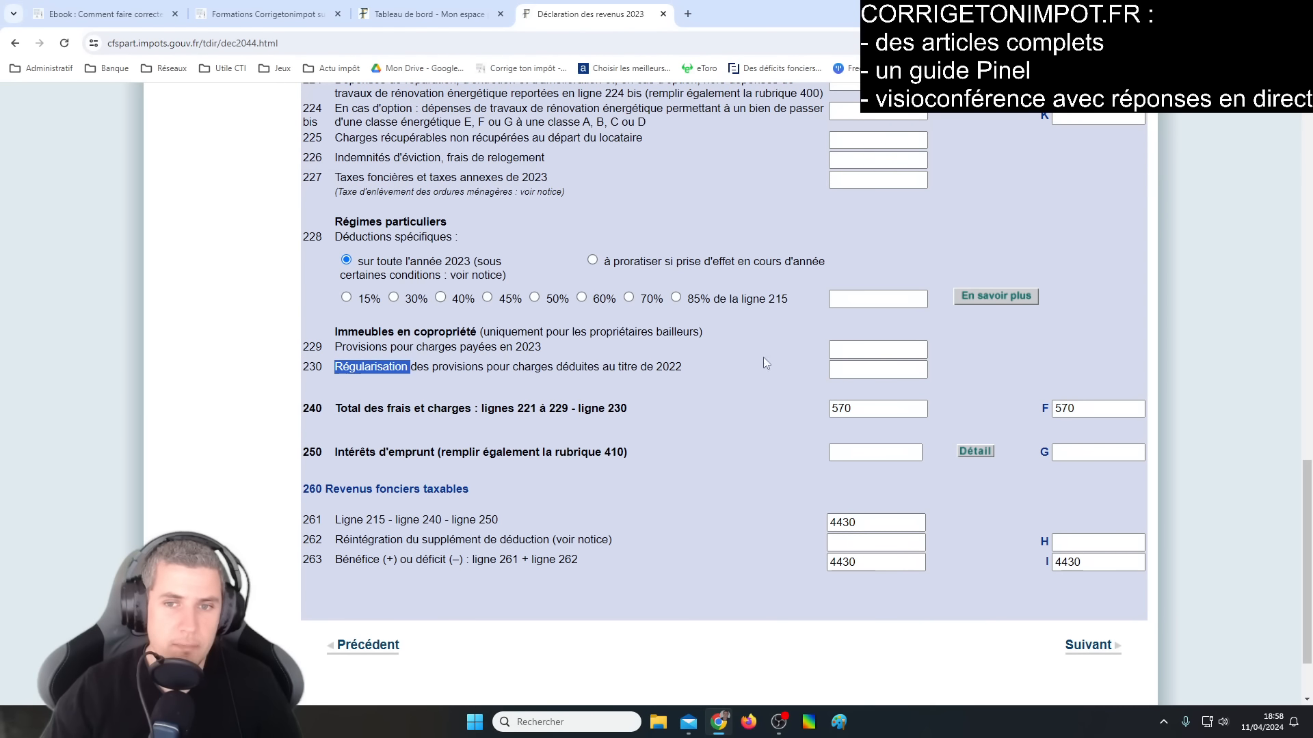
{"action": "left_click", "coordinate": [860, 350]}
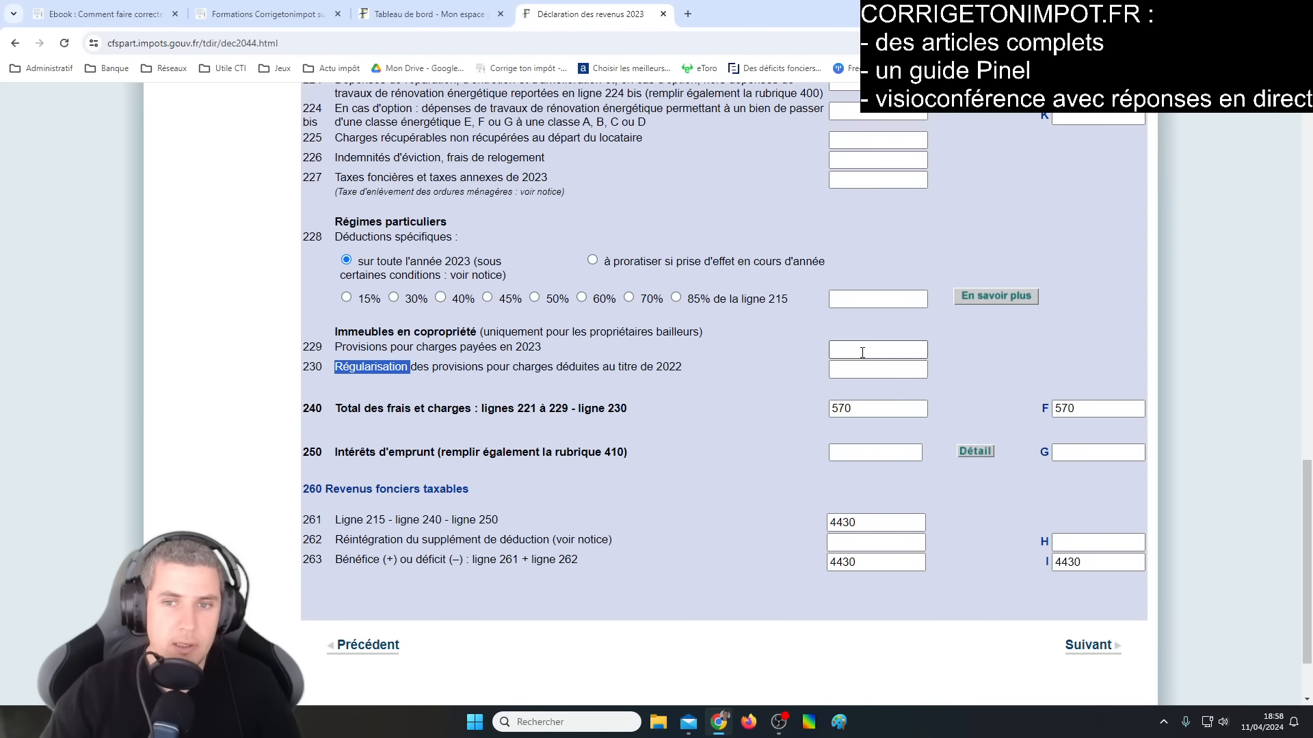
{"action": "left_click", "coordinate": [469, 360]}
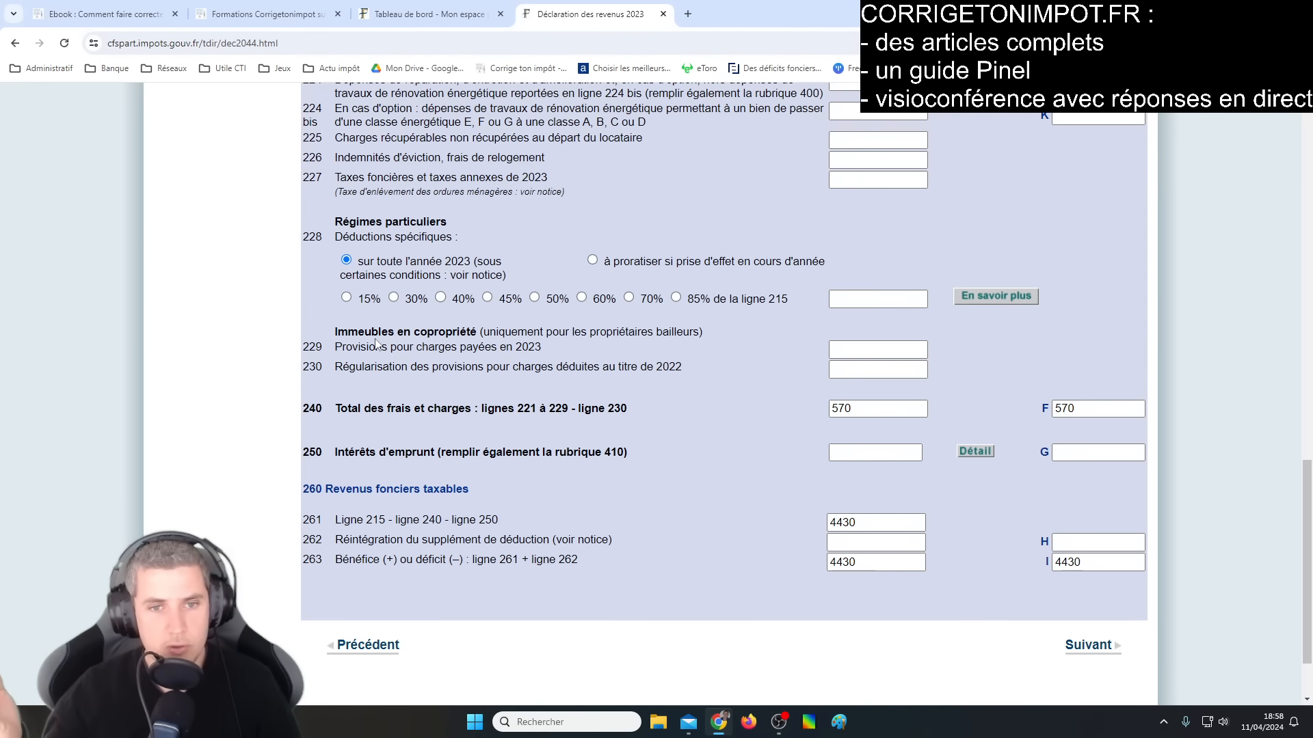
{"action": "left_click", "coordinate": [870, 351]}
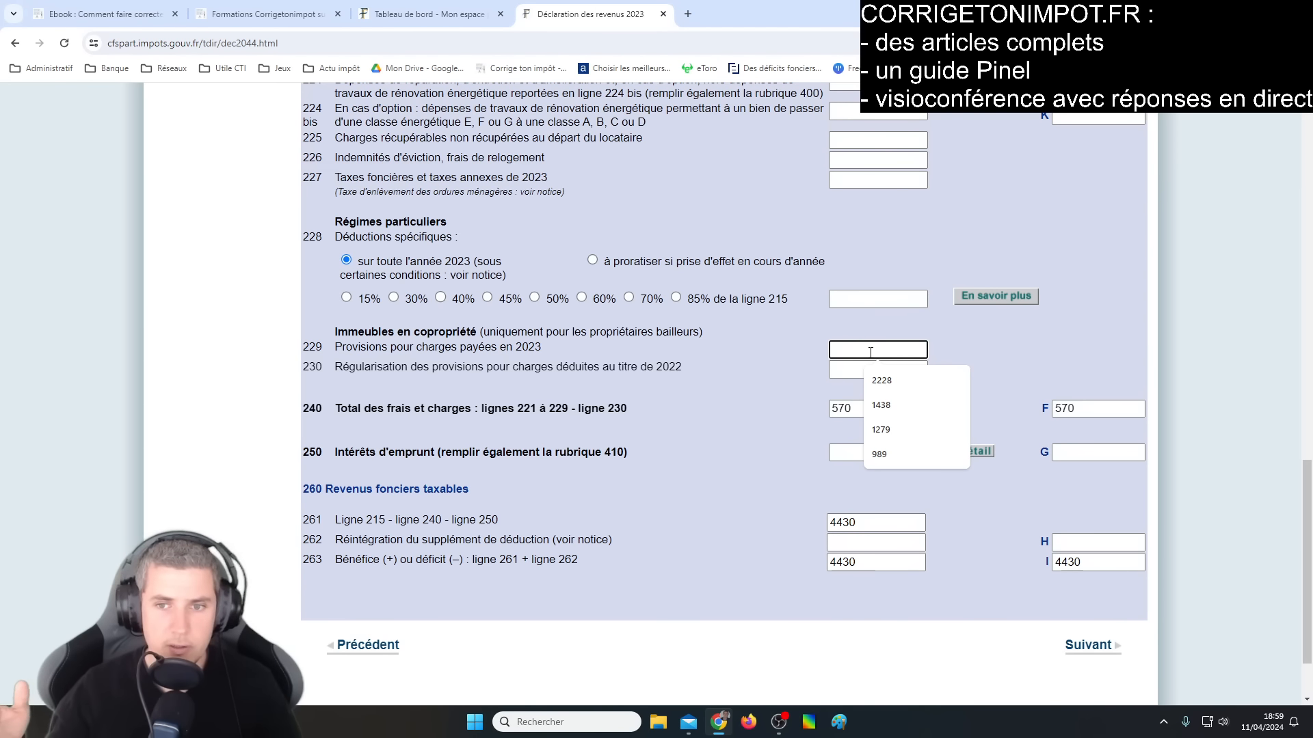
{"action": "left_click", "coordinate": [757, 346]}
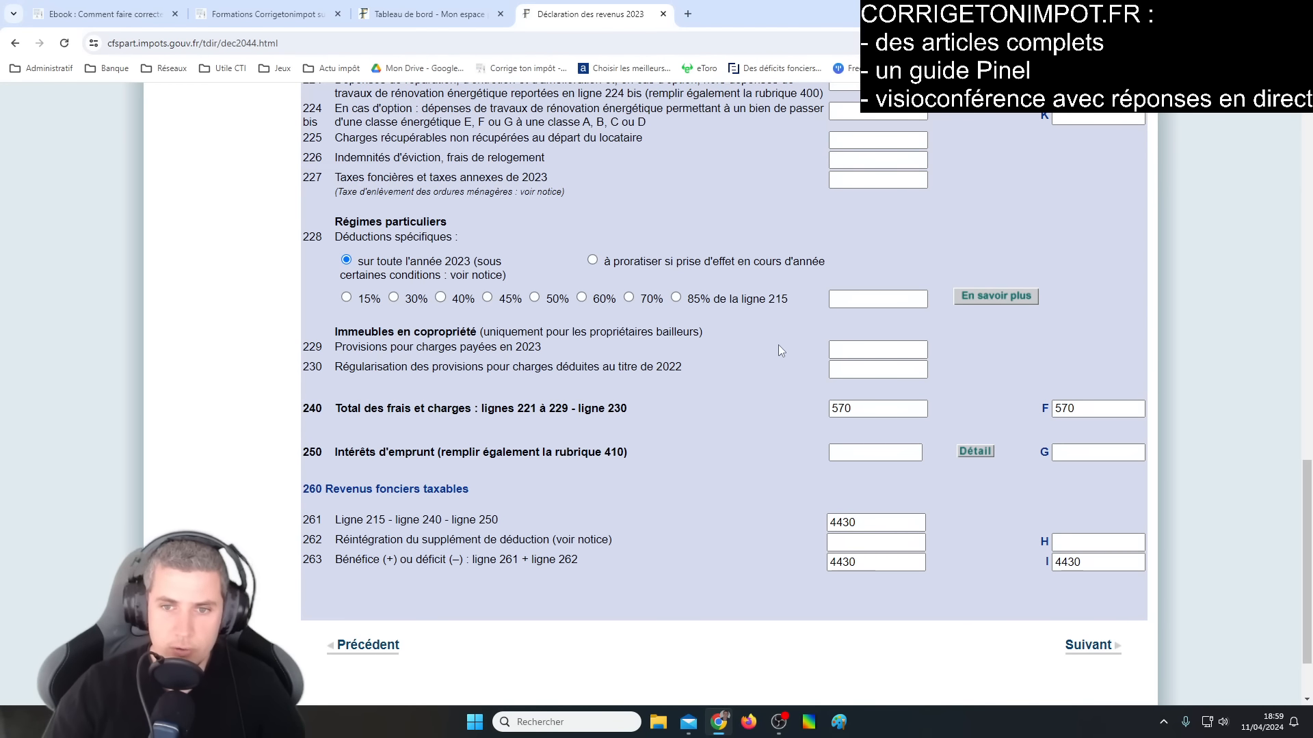
{"action": "left_click", "coordinate": [870, 373]}
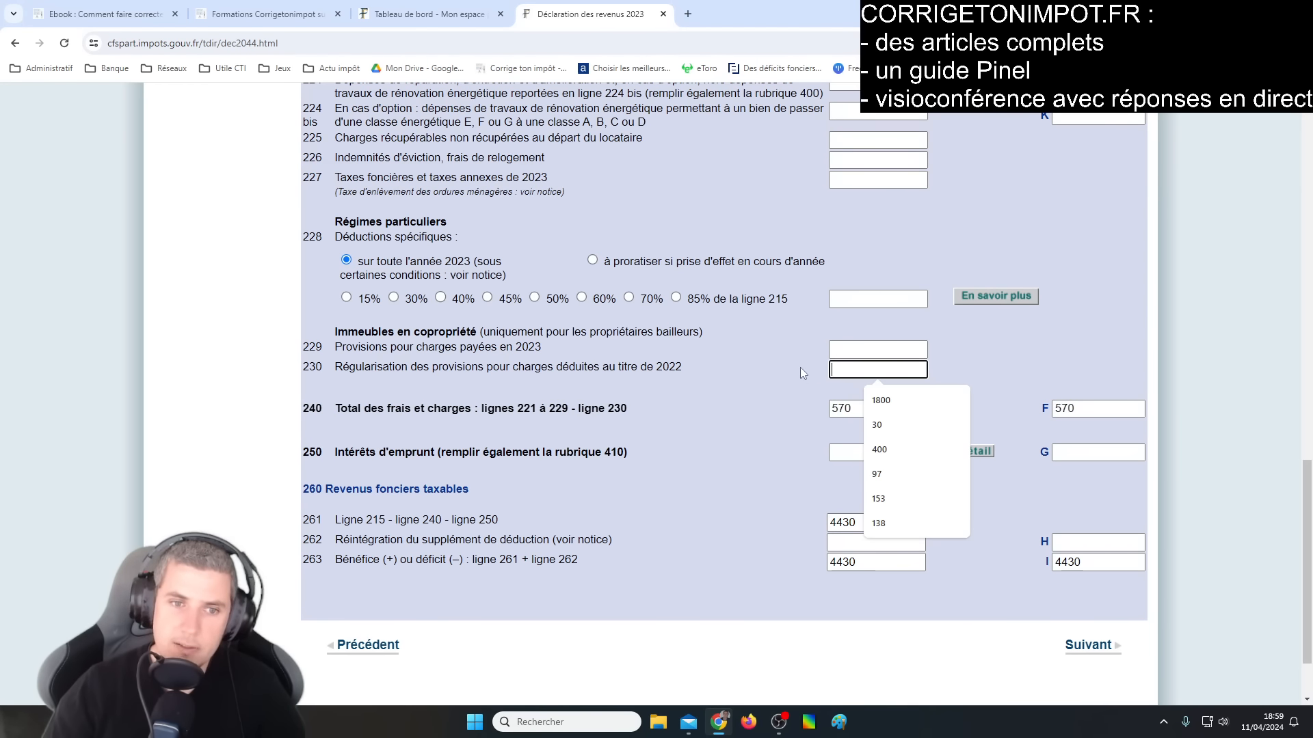
{"action": "left_click", "coordinate": [665, 372]}
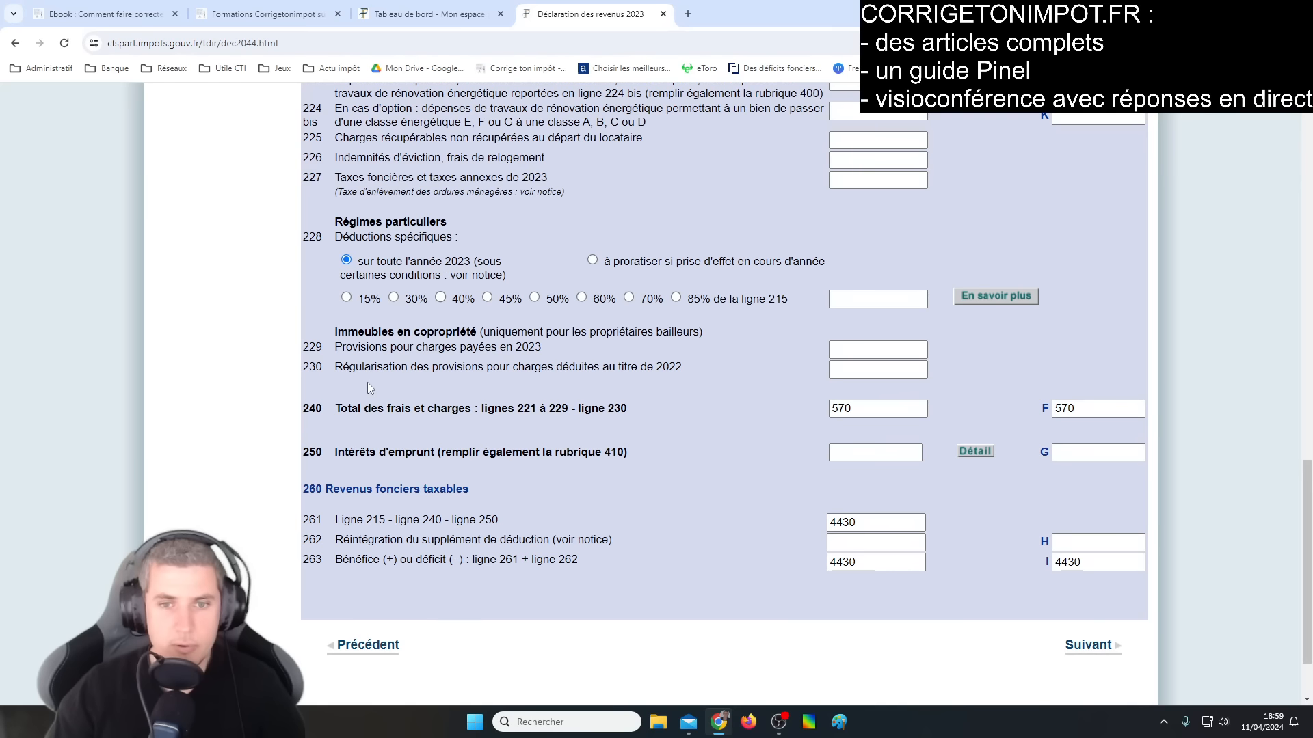
{"action": "left_click", "coordinate": [858, 375]}
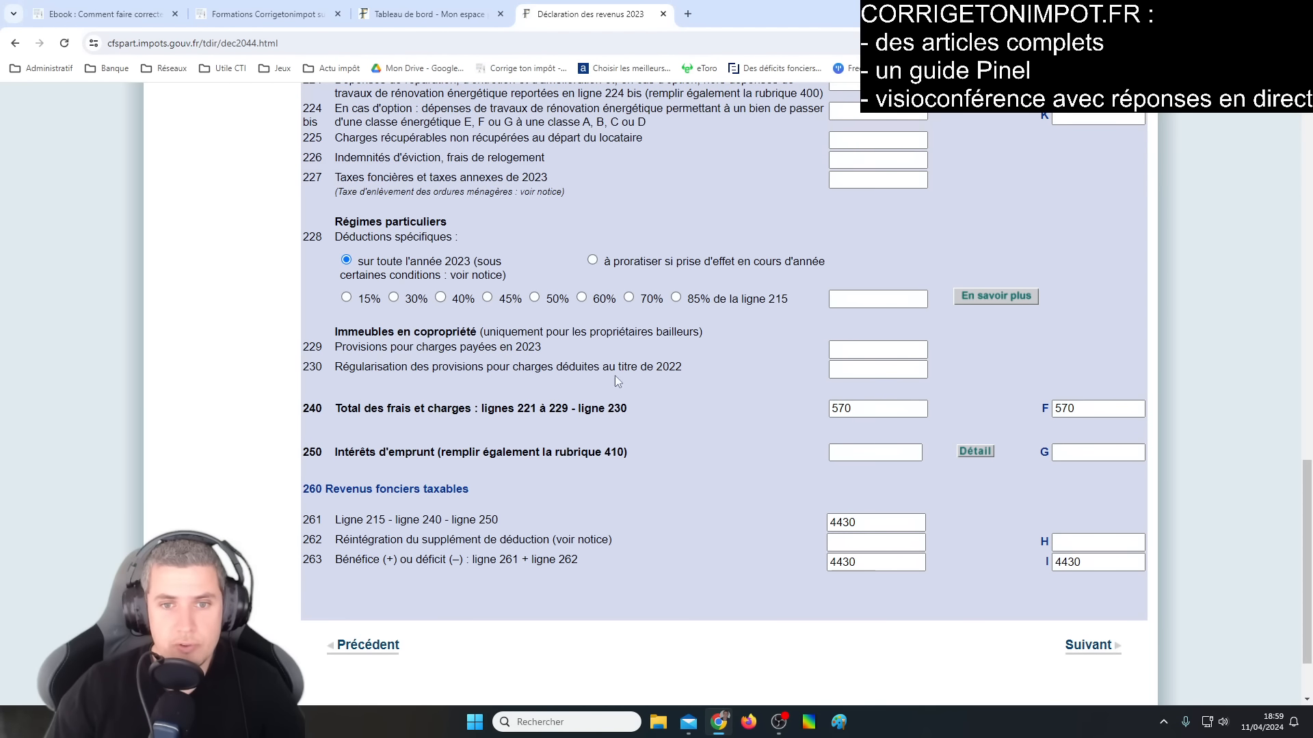
{"action": "double_click", "coordinate": [311, 347]}
{"action": "double_click", "coordinate": [312, 367]}
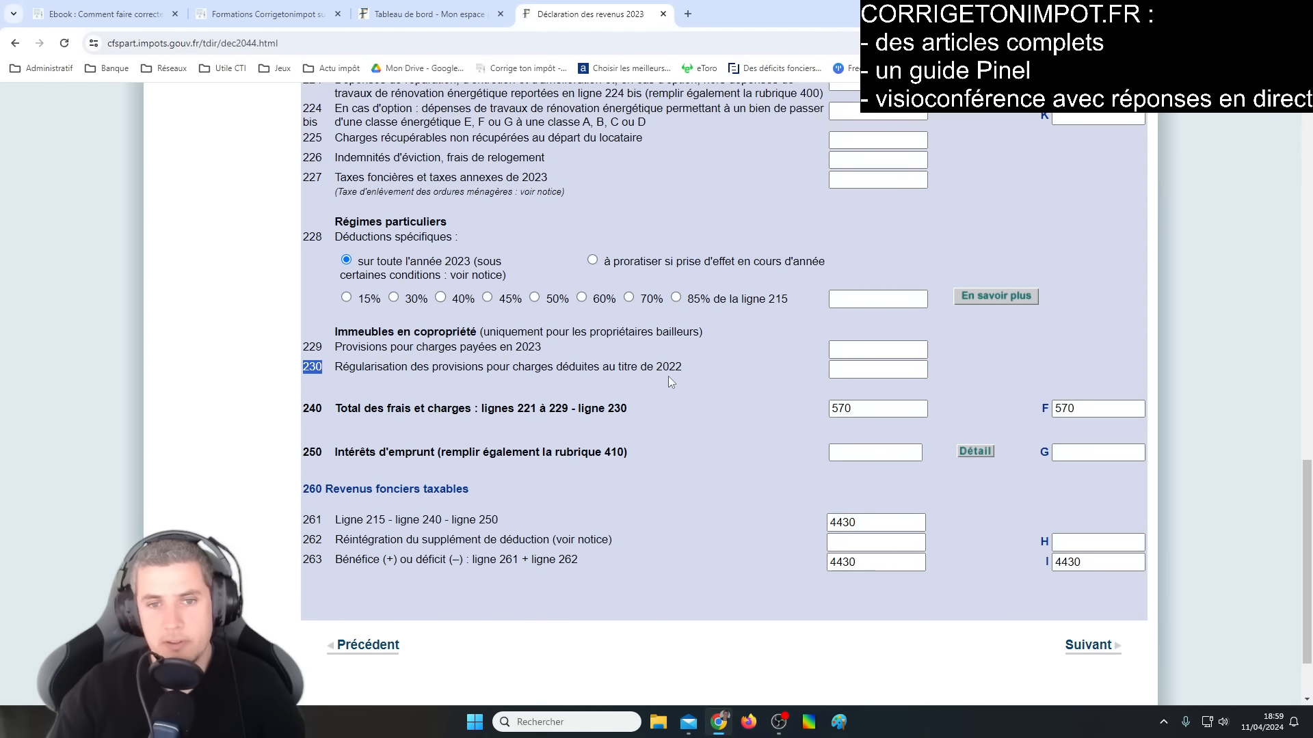
{"action": "left_click", "coordinate": [895, 370]}
{"action": "left_click", "coordinate": [427, 362]}
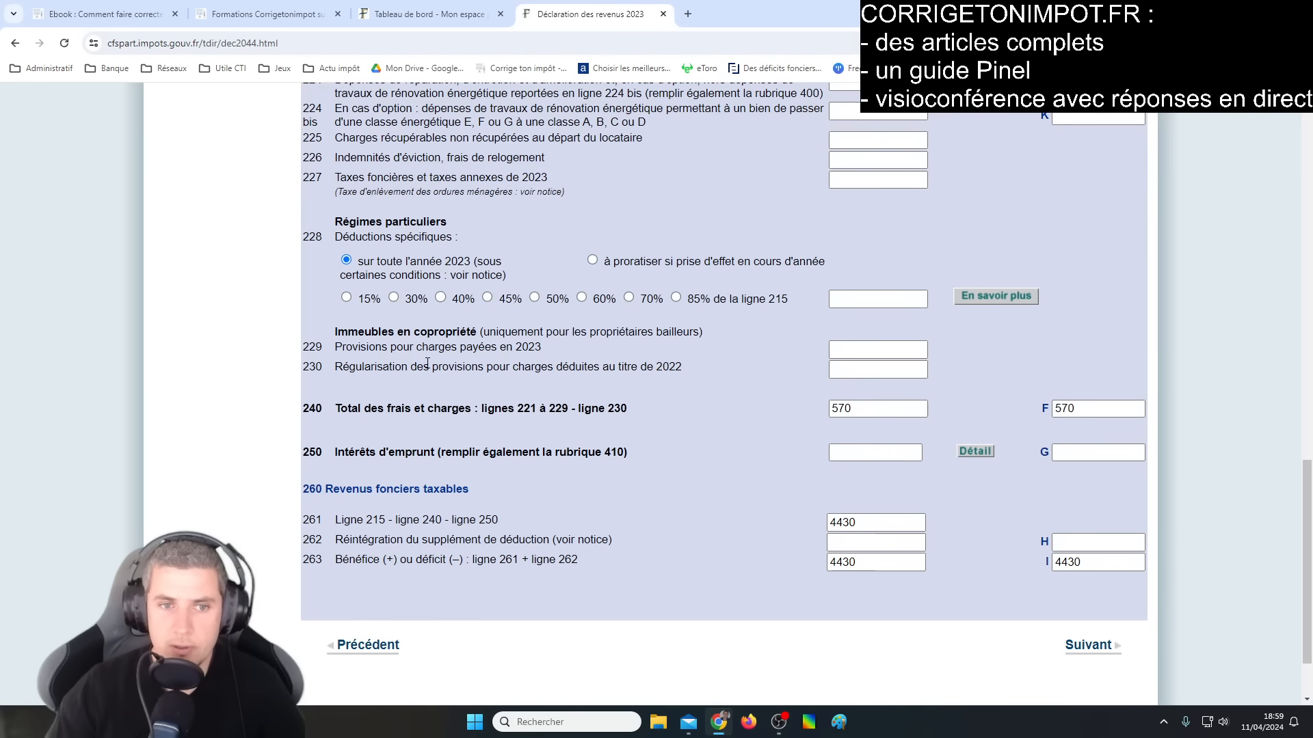
Step: Enter 1000 for provisions for charges paid in 2023 on line 229 and 300 for the 2022 regularisation on line 230
{"action": "left_click", "coordinate": [850, 353]}
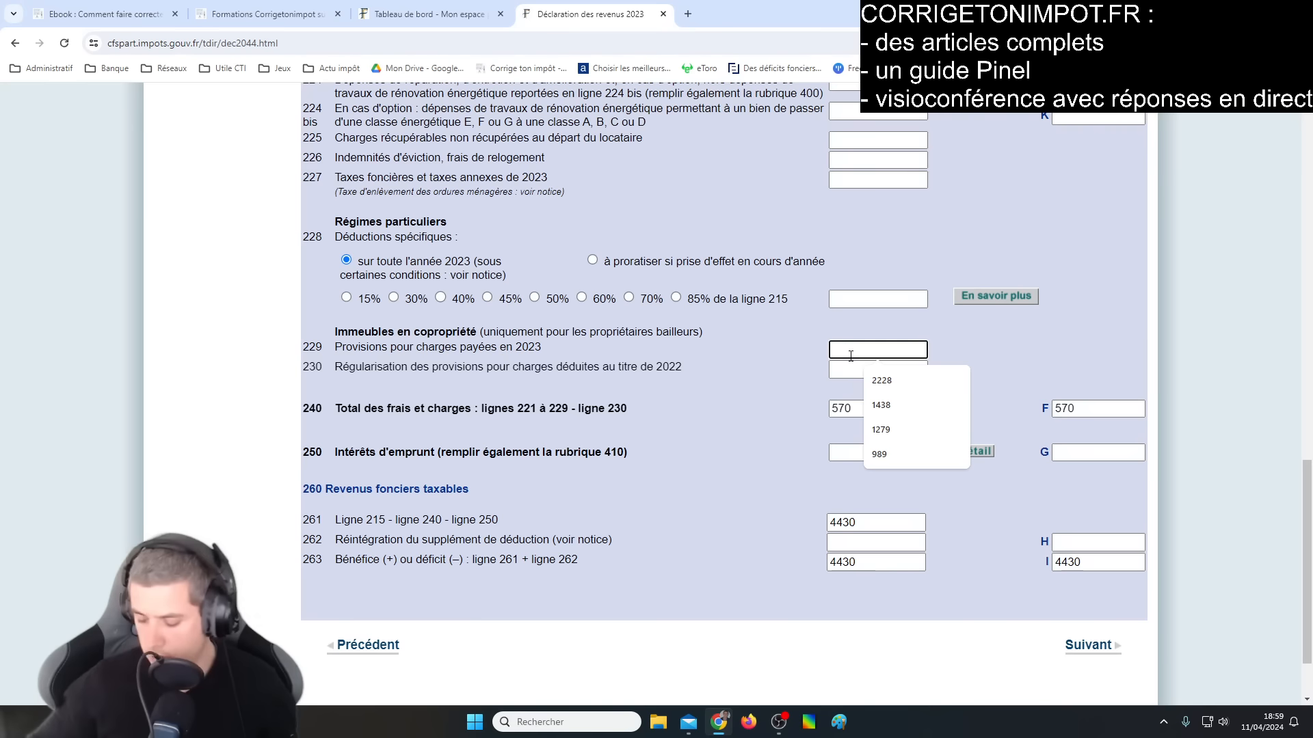
{"action": "type", "text": "1000"}
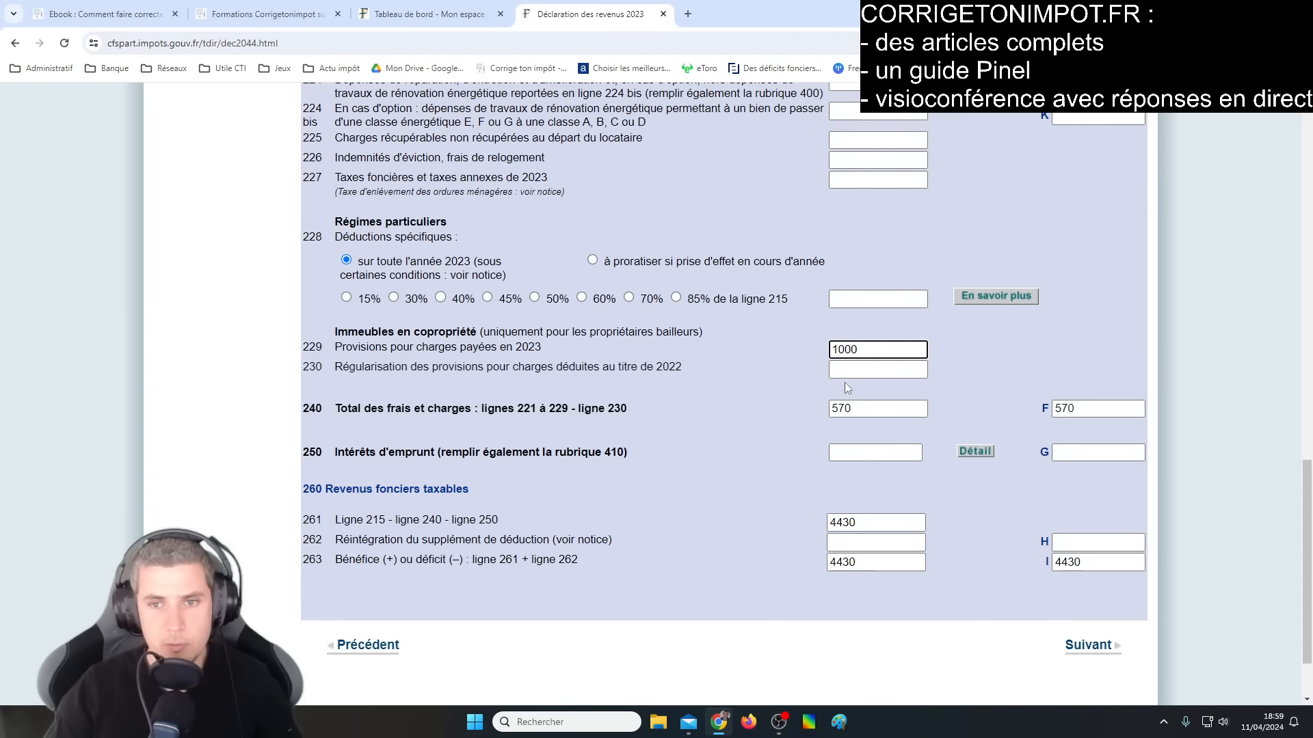
{"action": "left_click", "coordinate": [875, 362]}
{"action": "type", "text": "300"}
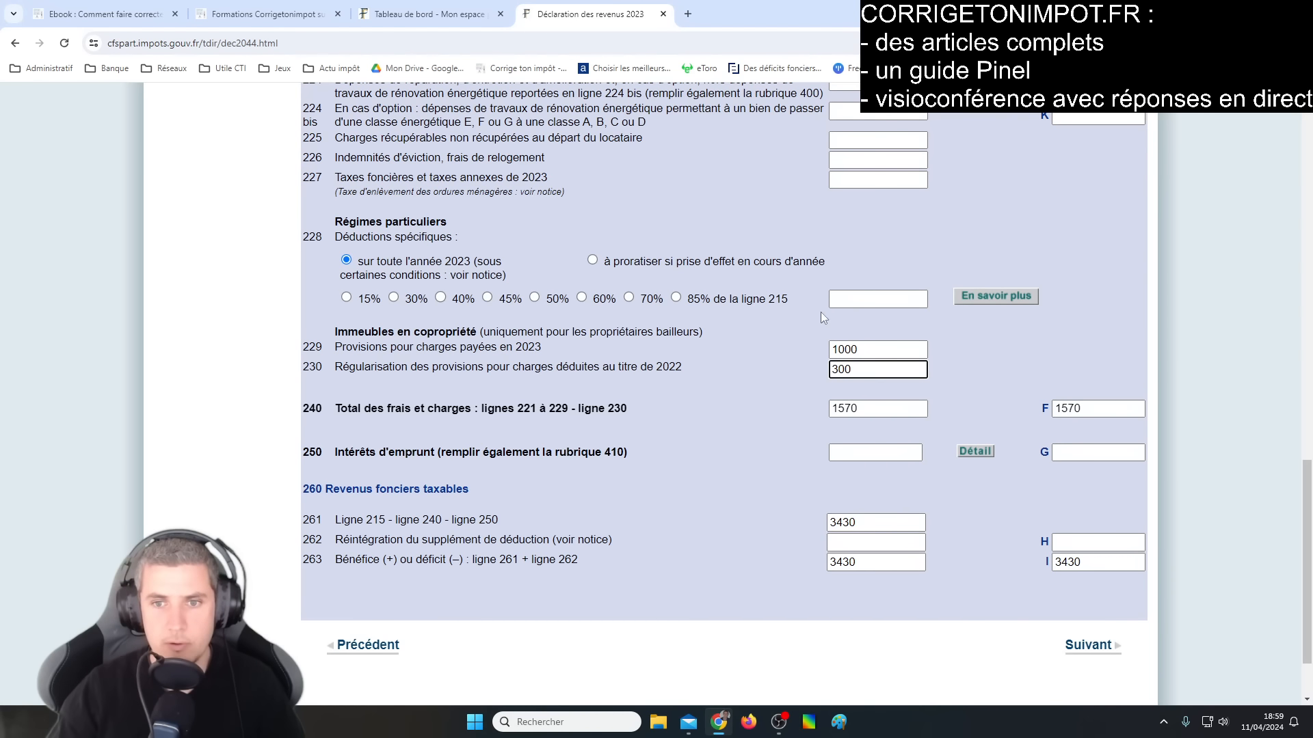
{"action": "left_click", "coordinate": [719, 363]}
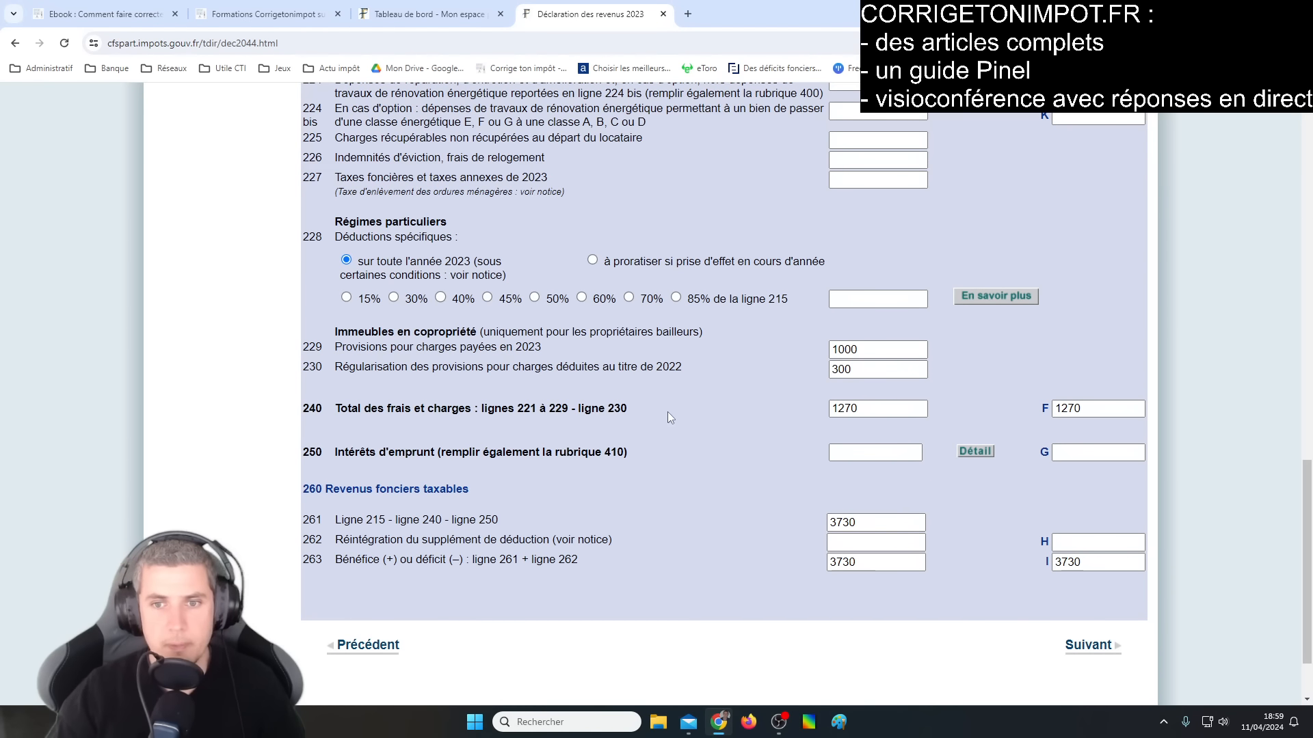
Step: Enter 3500 for loan interest on line 250
{"action": "left_click", "coordinate": [871, 456]}
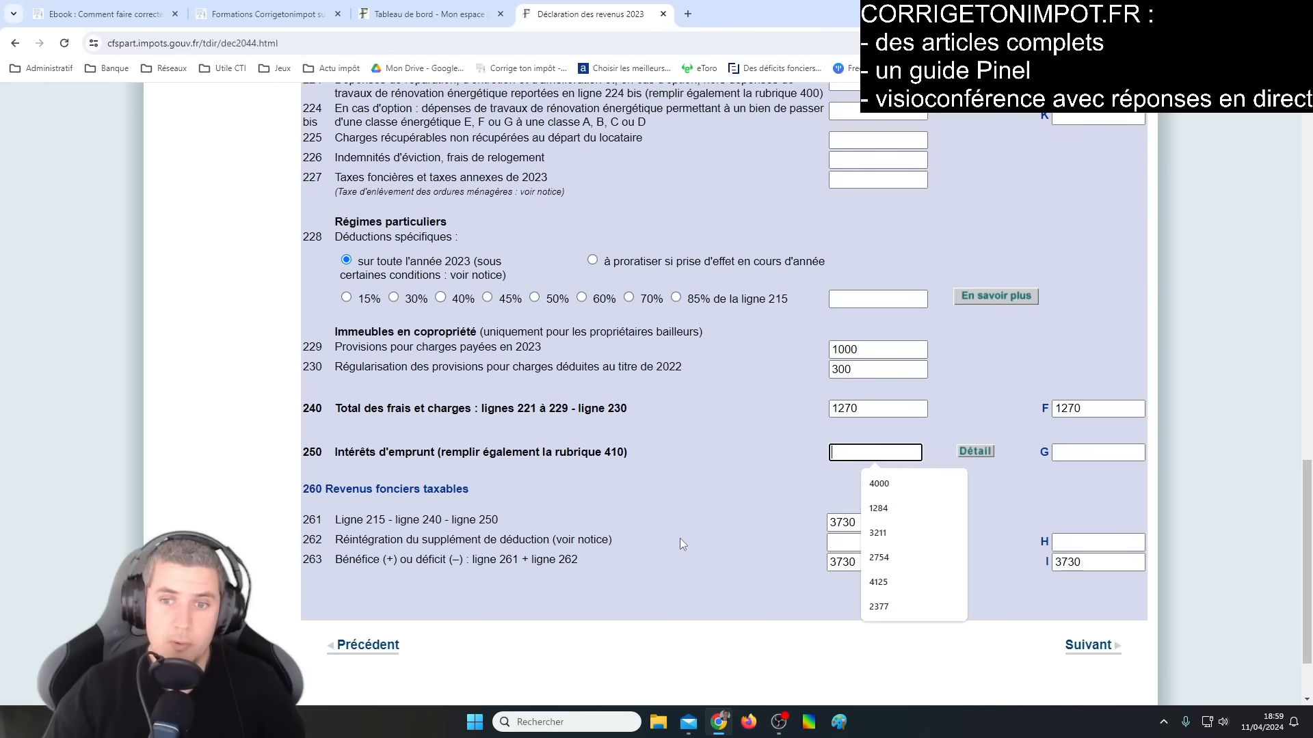
{"action": "double_click", "coordinate": [351, 454]}
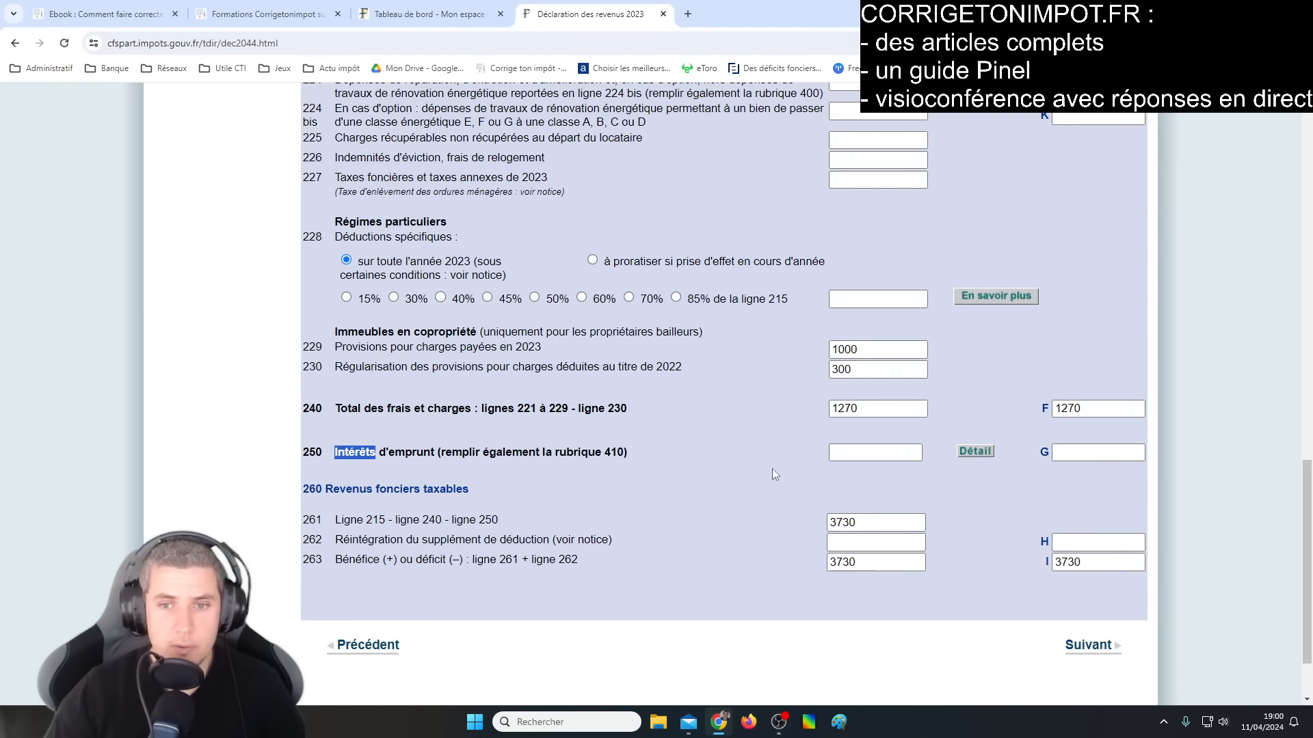
{"action": "left_click", "coordinate": [846, 454]}
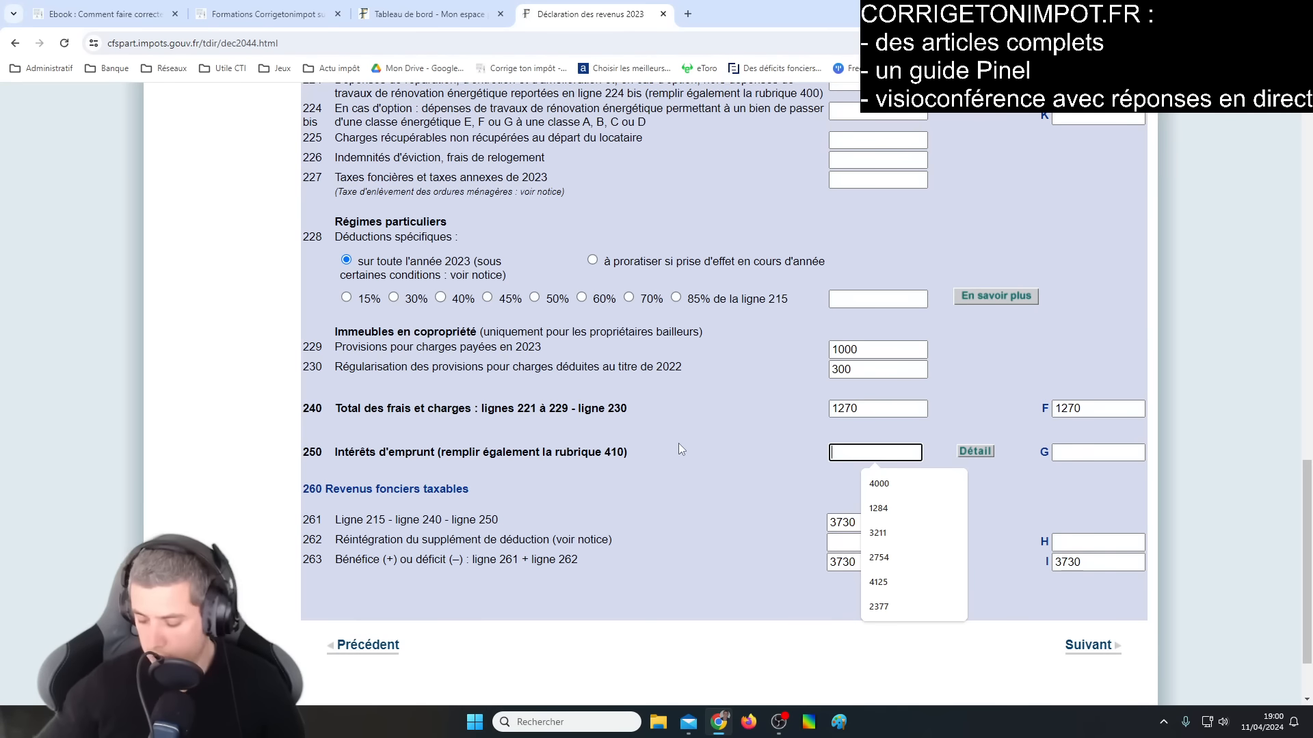
{"action": "type", "text": "3500"}
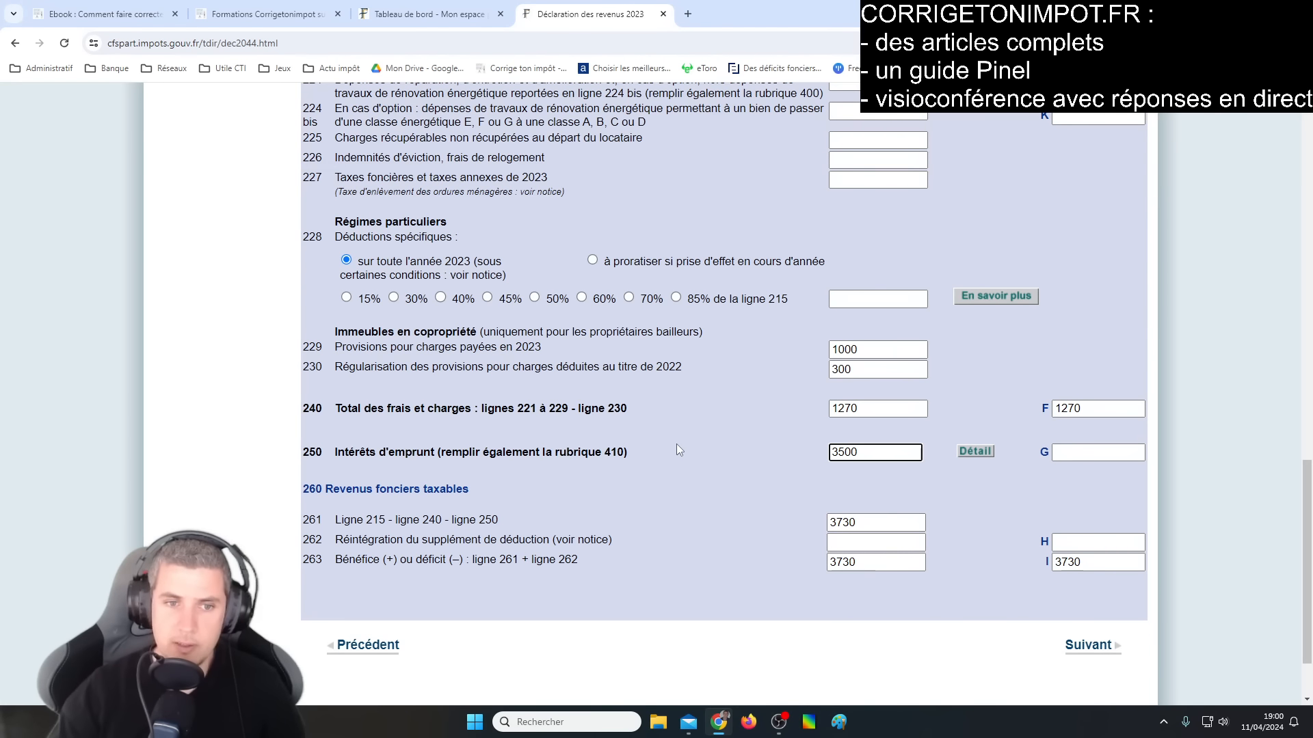
{"action": "left_click", "coordinate": [618, 484]}
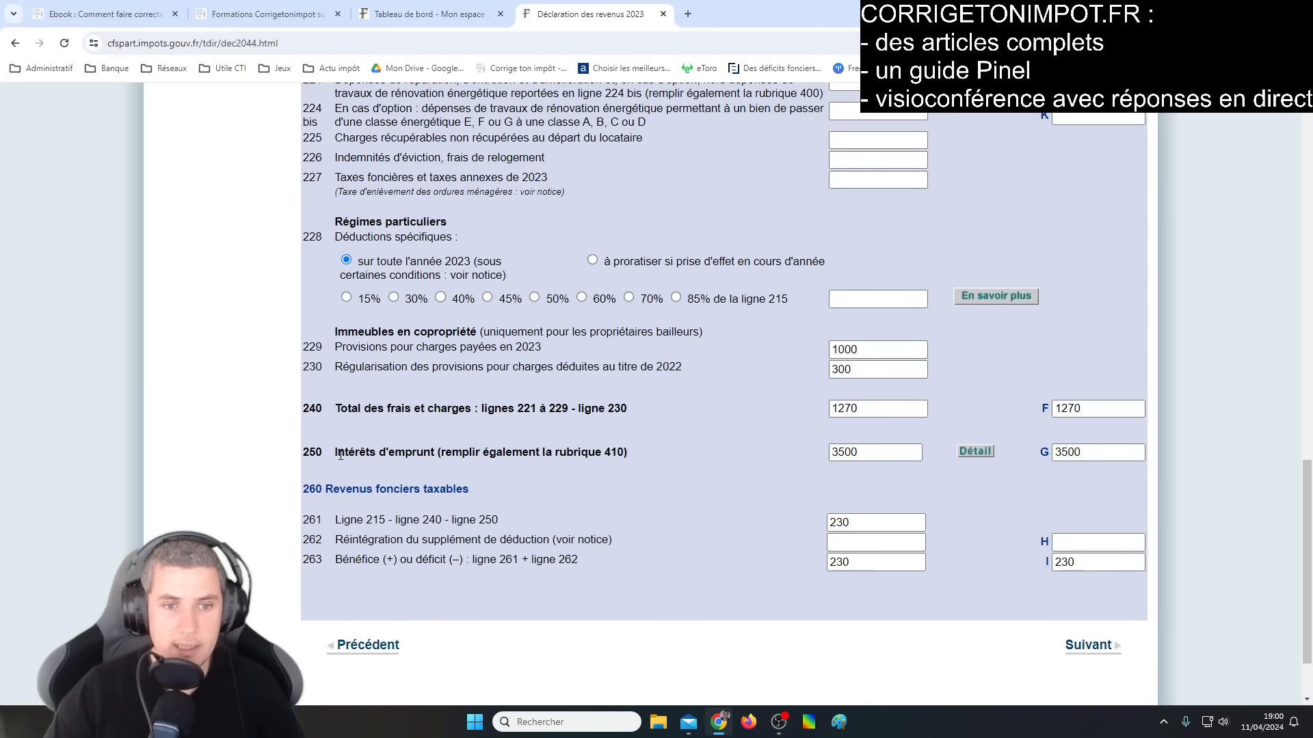
Step: Check the loan interest entry on line 250 and the repair and improvement expenses on line 224, making no change
{"action": "left_click_drag", "start_coordinate": [337, 451], "coordinate": [417, 451]}
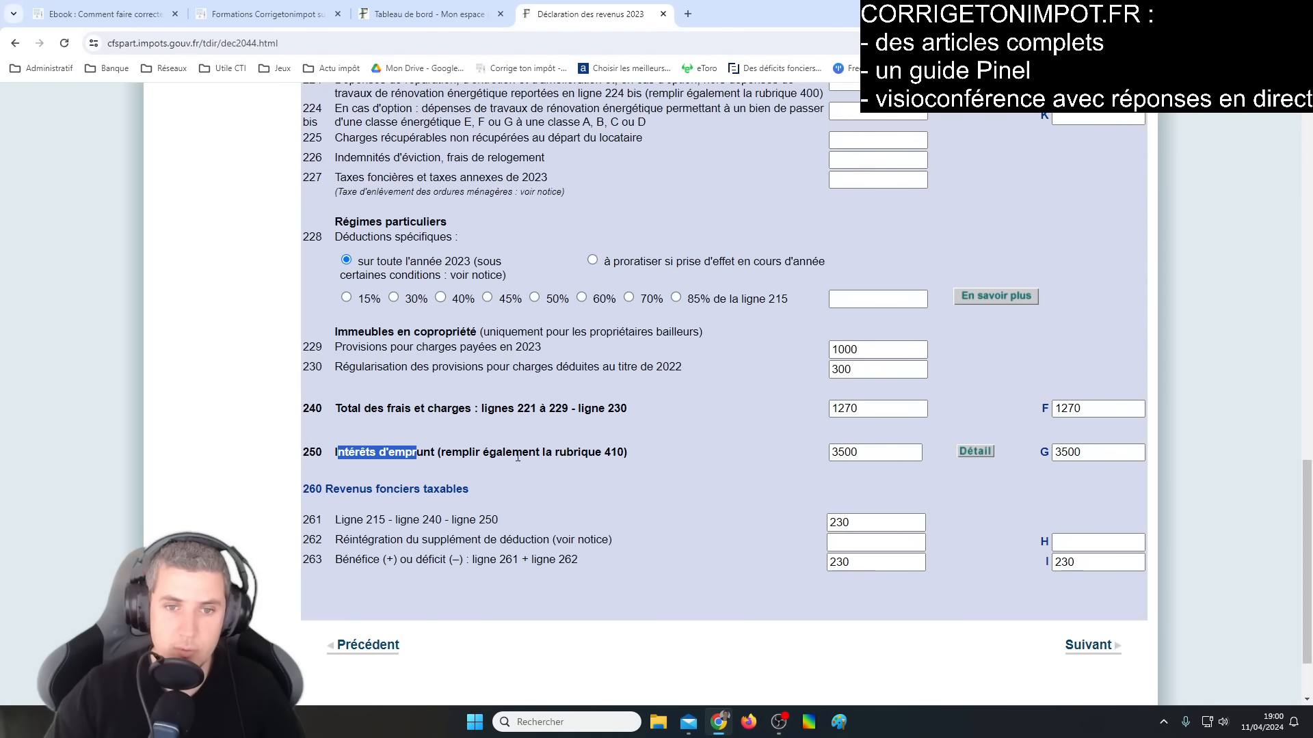
{"action": "left_click", "coordinate": [499, 457]}
{"action": "left_click", "coordinate": [870, 453]}
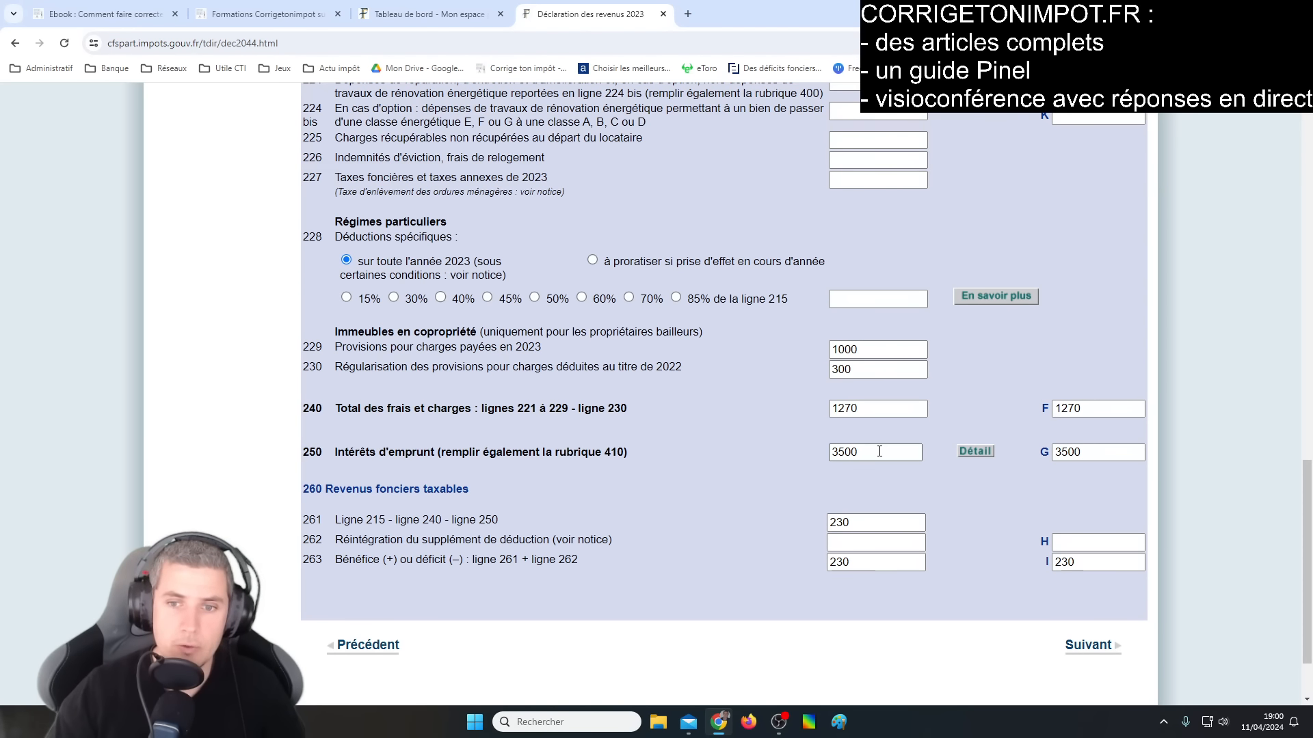
{"action": "scroll", "coordinate": [707, 472], "scroll_direction": "up", "scroll_amount": 2}
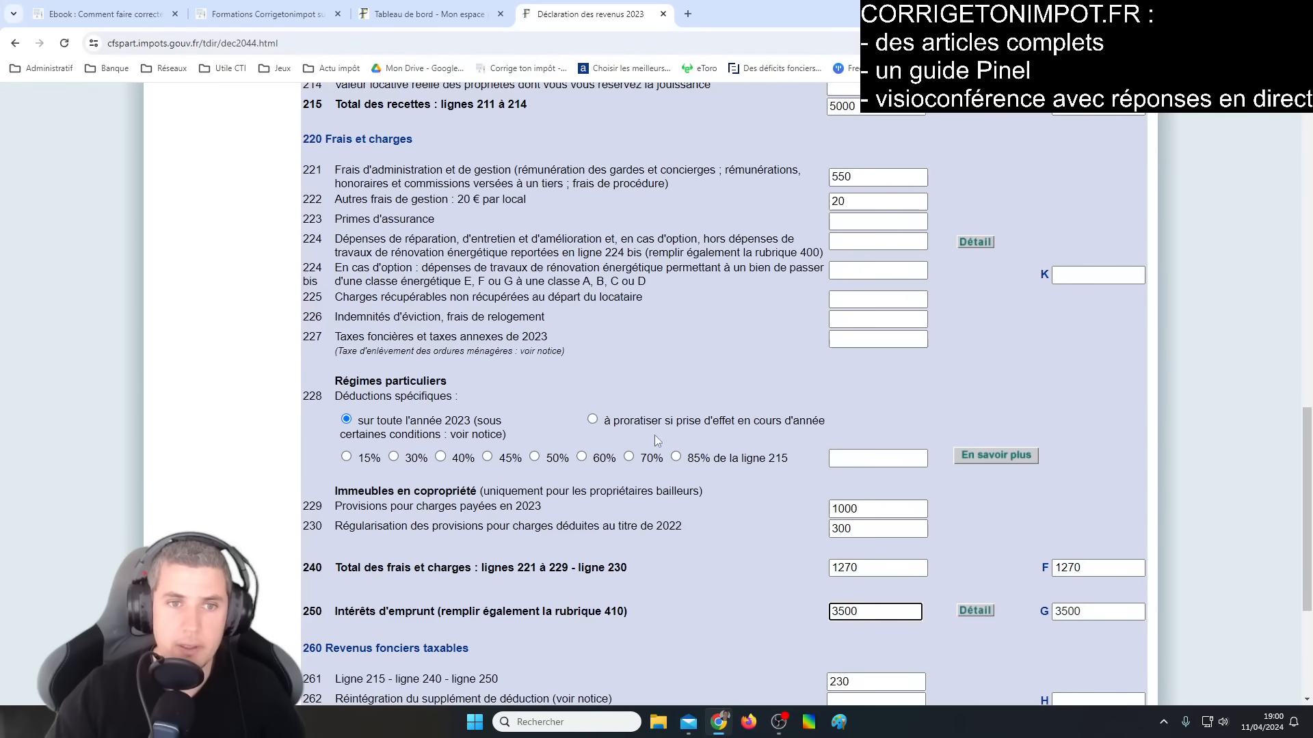
{"action": "left_click", "coordinate": [860, 245]}
{"action": "left_click", "coordinate": [661, 245]}
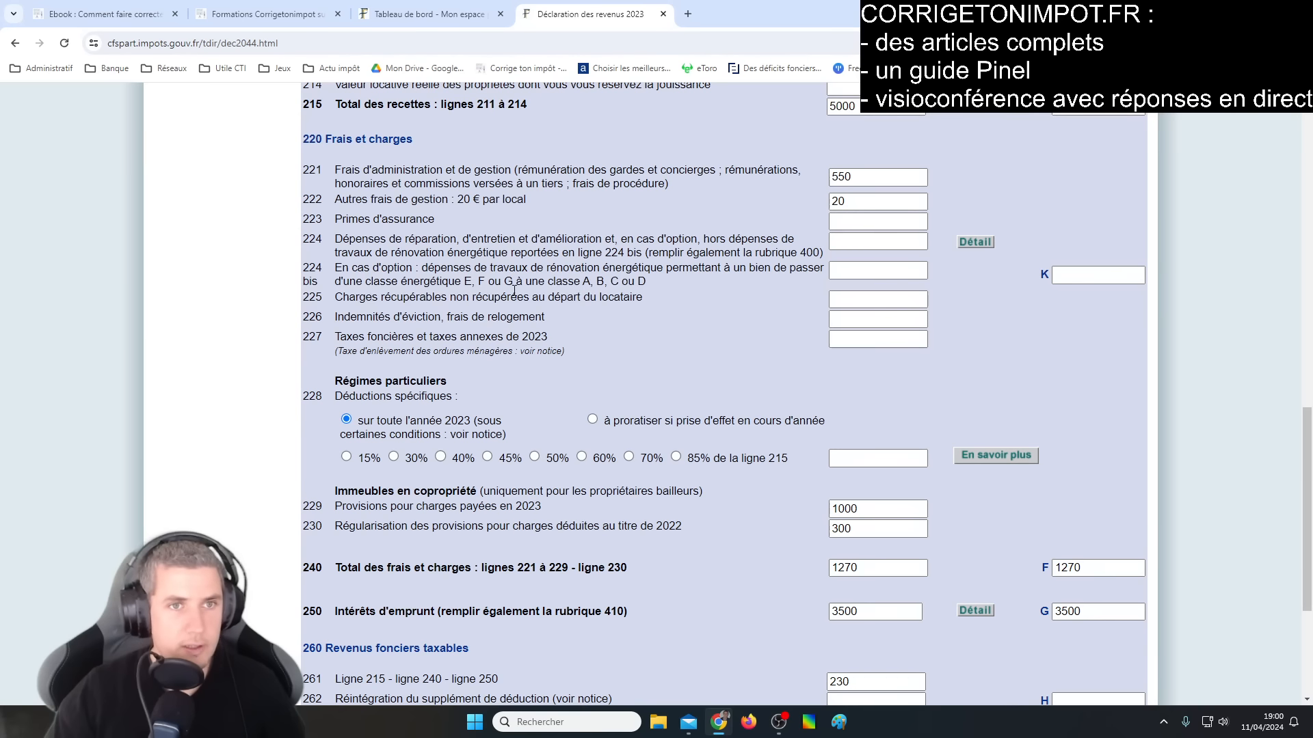
Step: Switch to the Corrige ton impôt website, return to its Formation category and look through the training articles, including the one on deductible works
{"action": "left_click", "coordinate": [264, 8]}
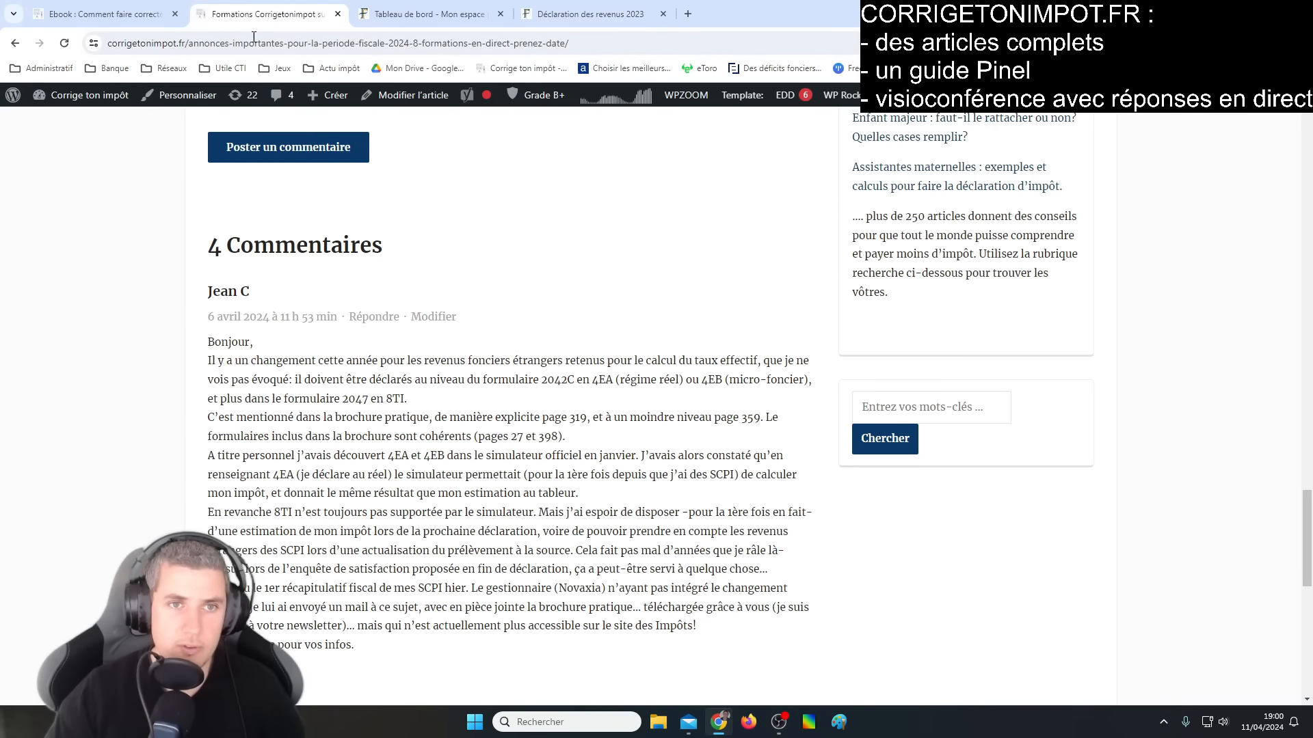
{"action": "scroll", "coordinate": [114, 246], "scroll_direction": "up", "scroll_amount": 7}
{"action": "left_click", "coordinate": [16, 45]}
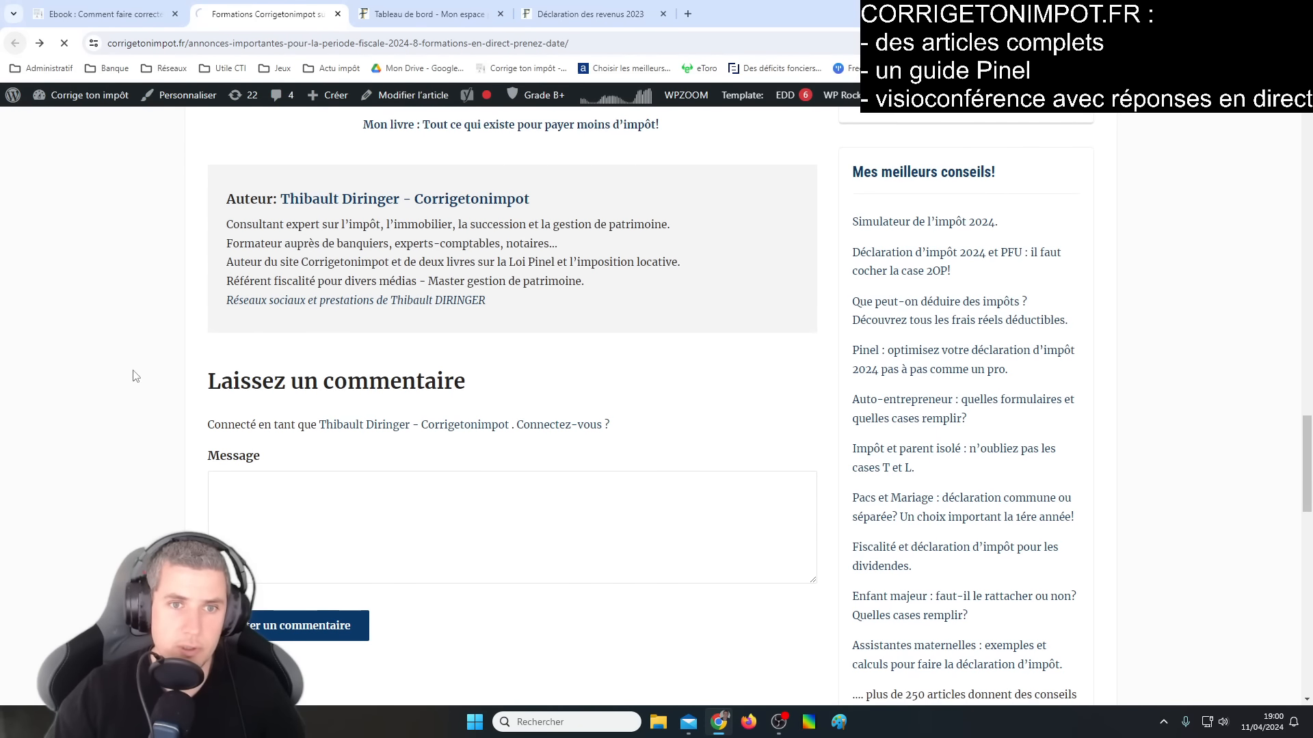
{"action": "scroll", "coordinate": [990, 205], "scroll_direction": "up", "scroll_amount": 20}
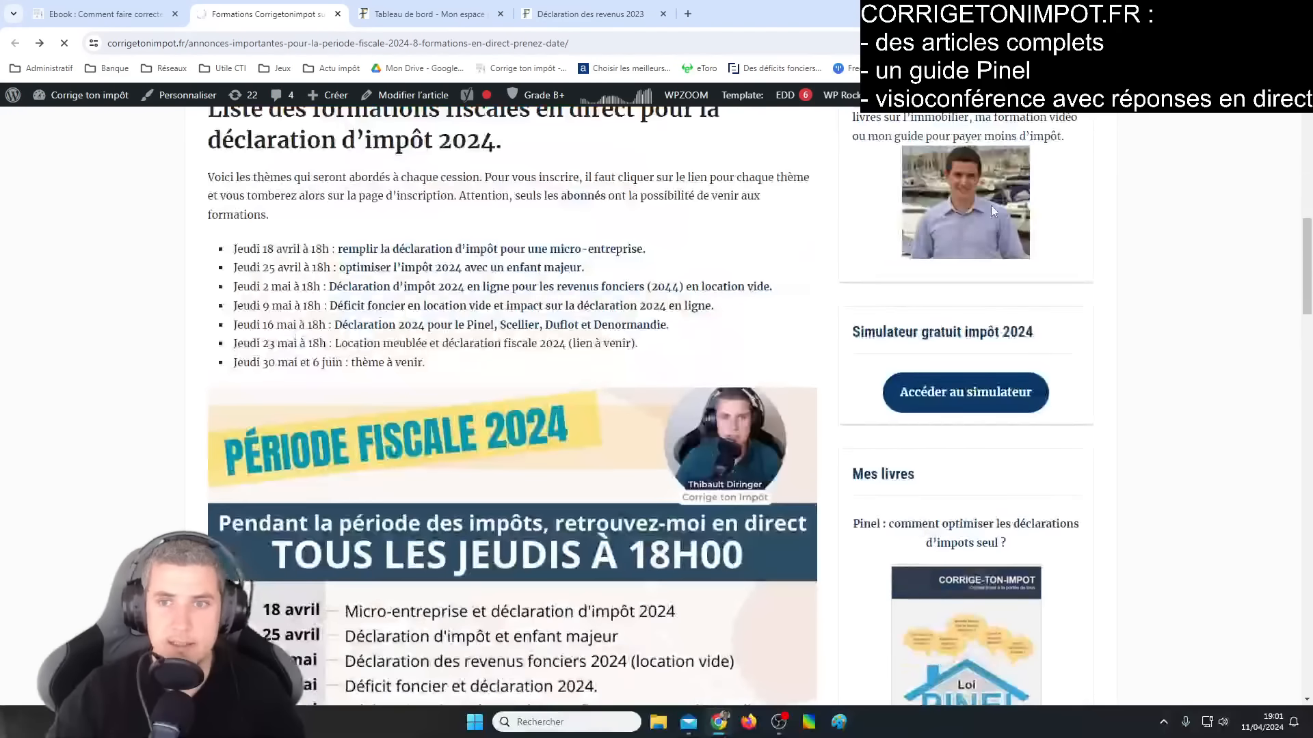
{"action": "scroll", "coordinate": [991, 212], "scroll_direction": "up", "scroll_amount": 5}
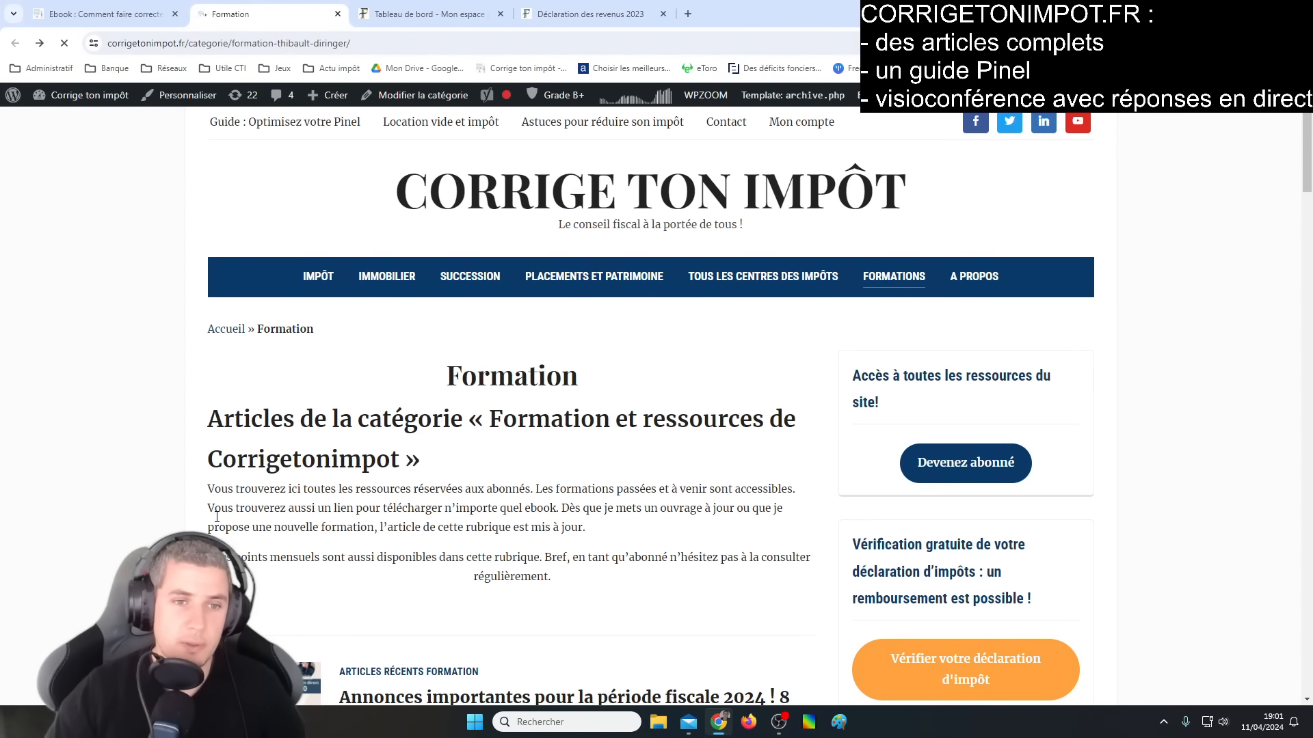
{"action": "scroll", "coordinate": [513, 410], "scroll_direction": "down", "scroll_amount": 14}
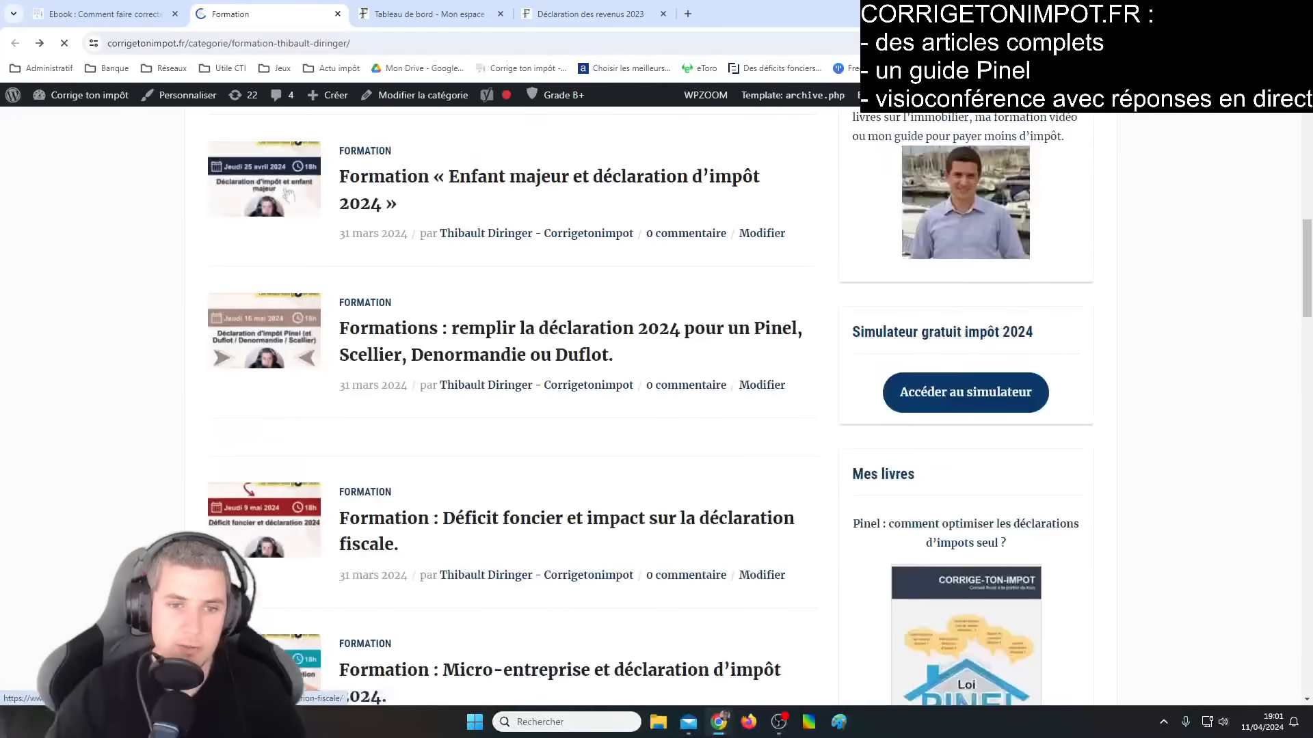
{"action": "scroll", "coordinate": [444, 526], "scroll_direction": "down", "scroll_amount": 2}
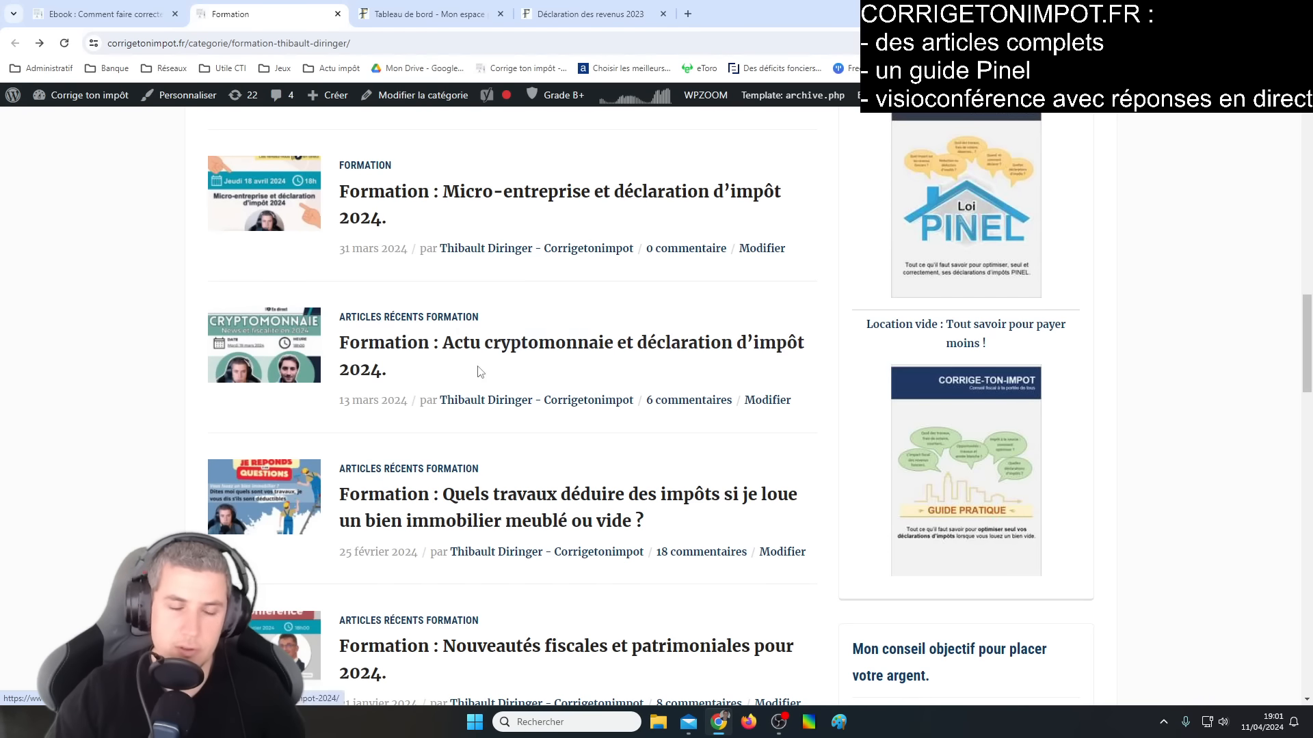
Step: Return to the 2023 declaration and examine line 224 for repair, maintenance and improvement expenses, leaving the entry empty
{"action": "left_click", "coordinate": [590, 14]}
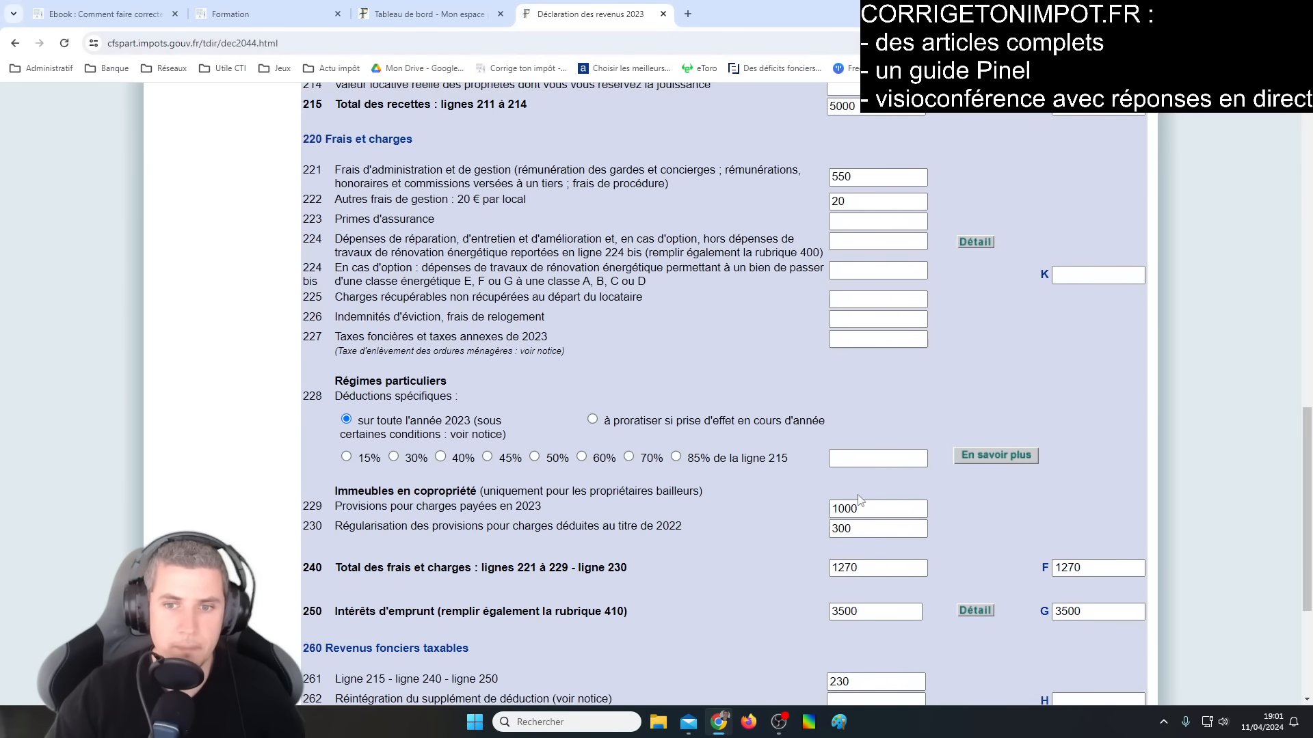
{"action": "left_click", "coordinate": [863, 241]}
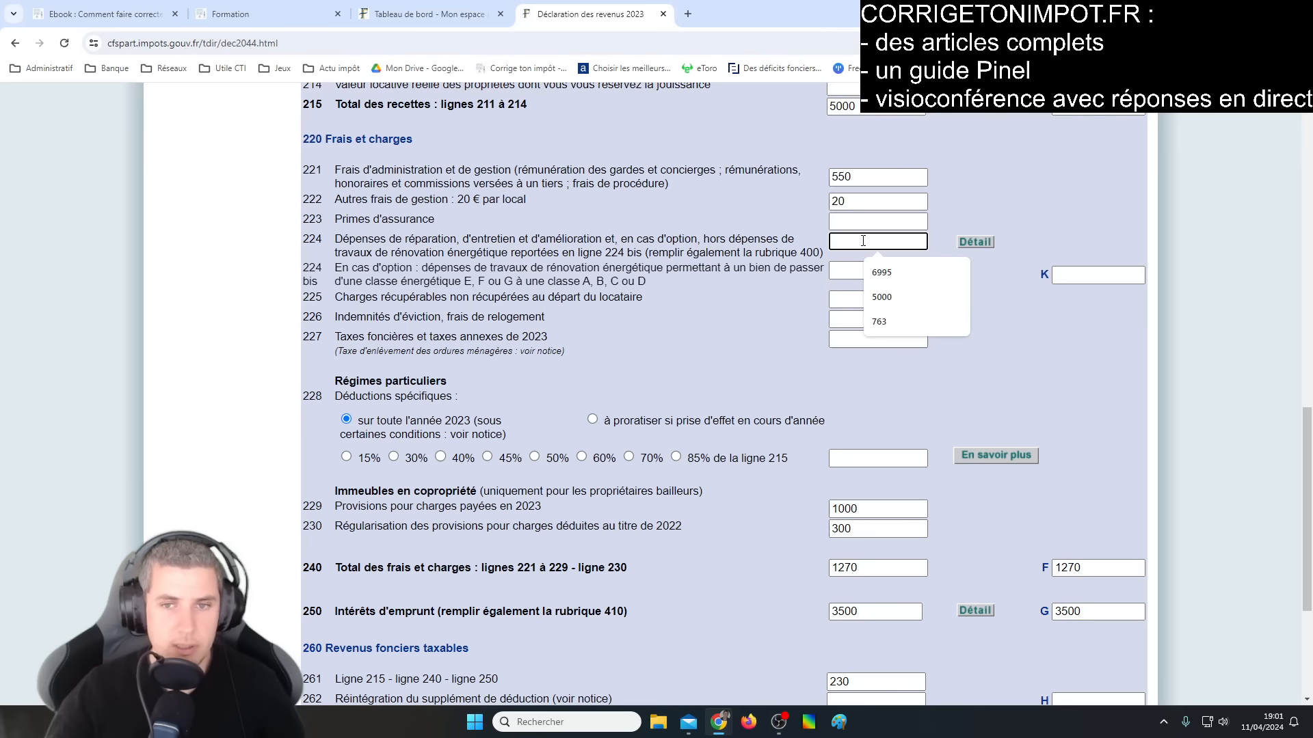
{"action": "left_click", "coordinate": [661, 238]}
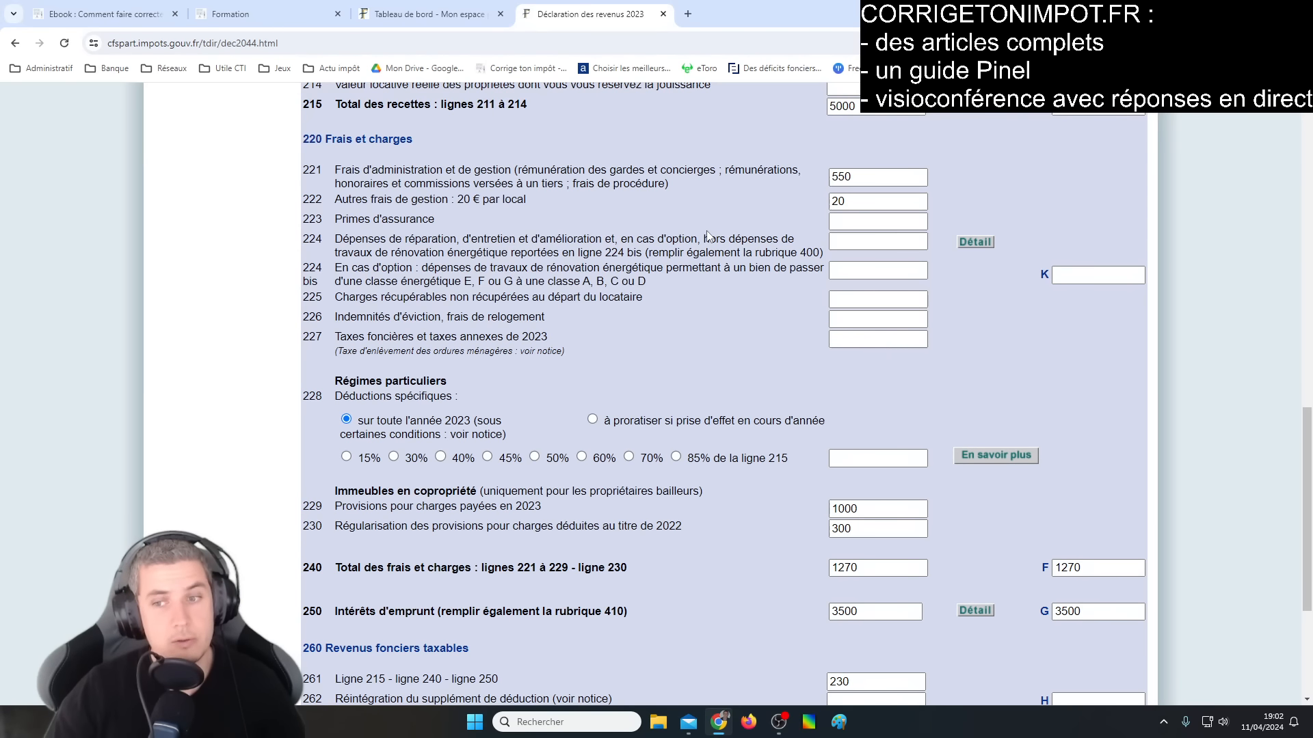
{"action": "left_click", "coordinate": [858, 240]}
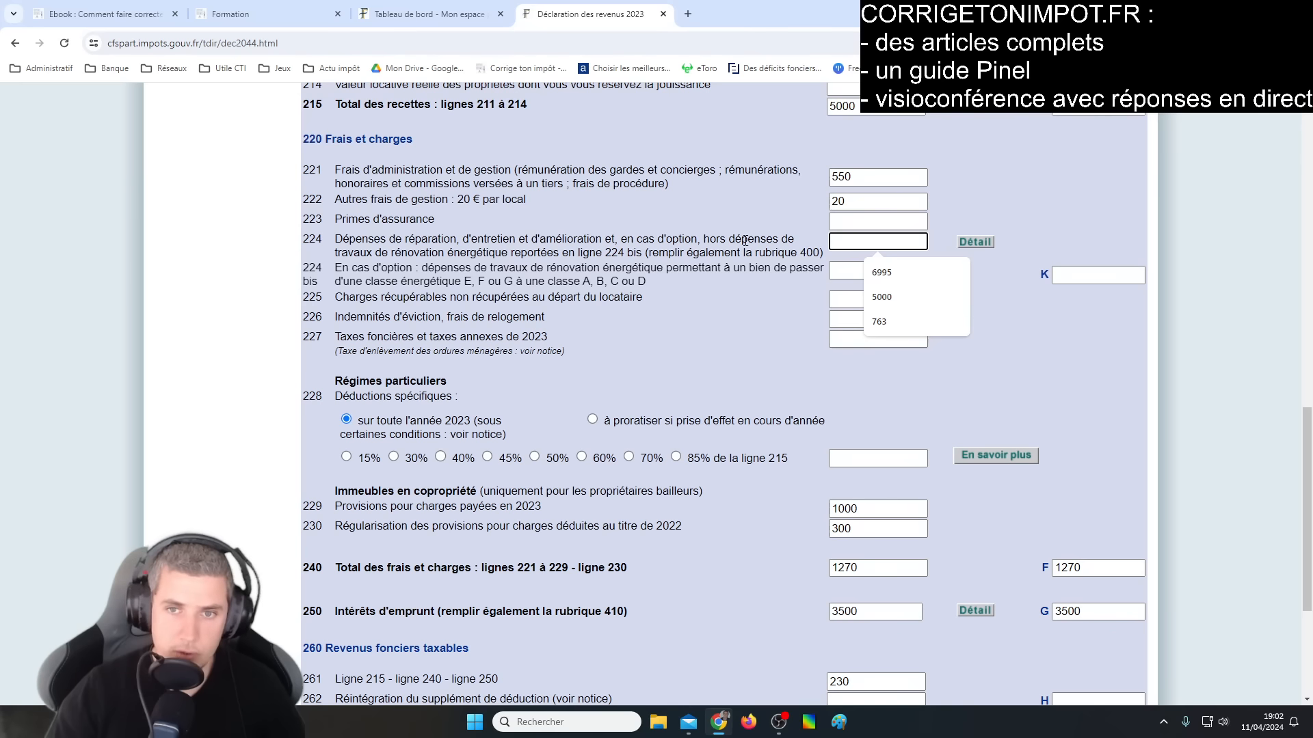
{"action": "left_click", "coordinate": [744, 240]}
{"action": "left_click", "coordinate": [847, 241]}
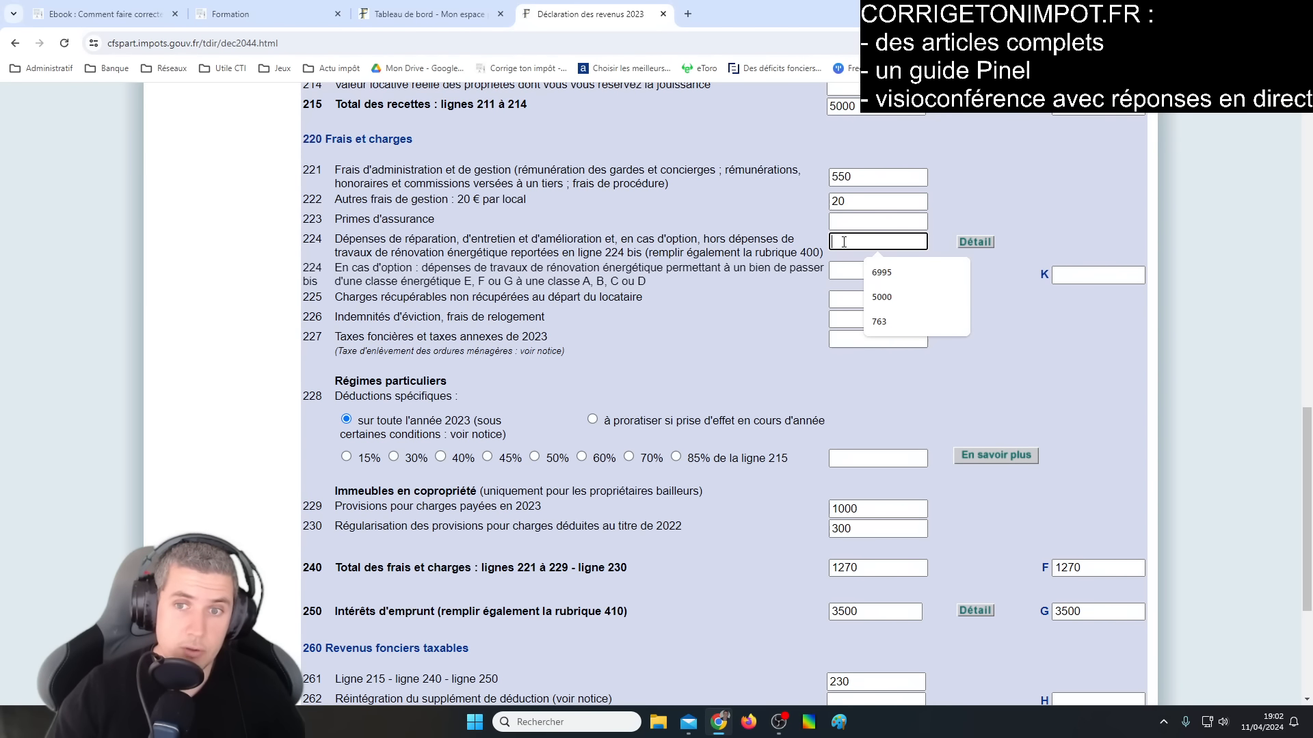
{"action": "left_click", "coordinate": [810, 247]}
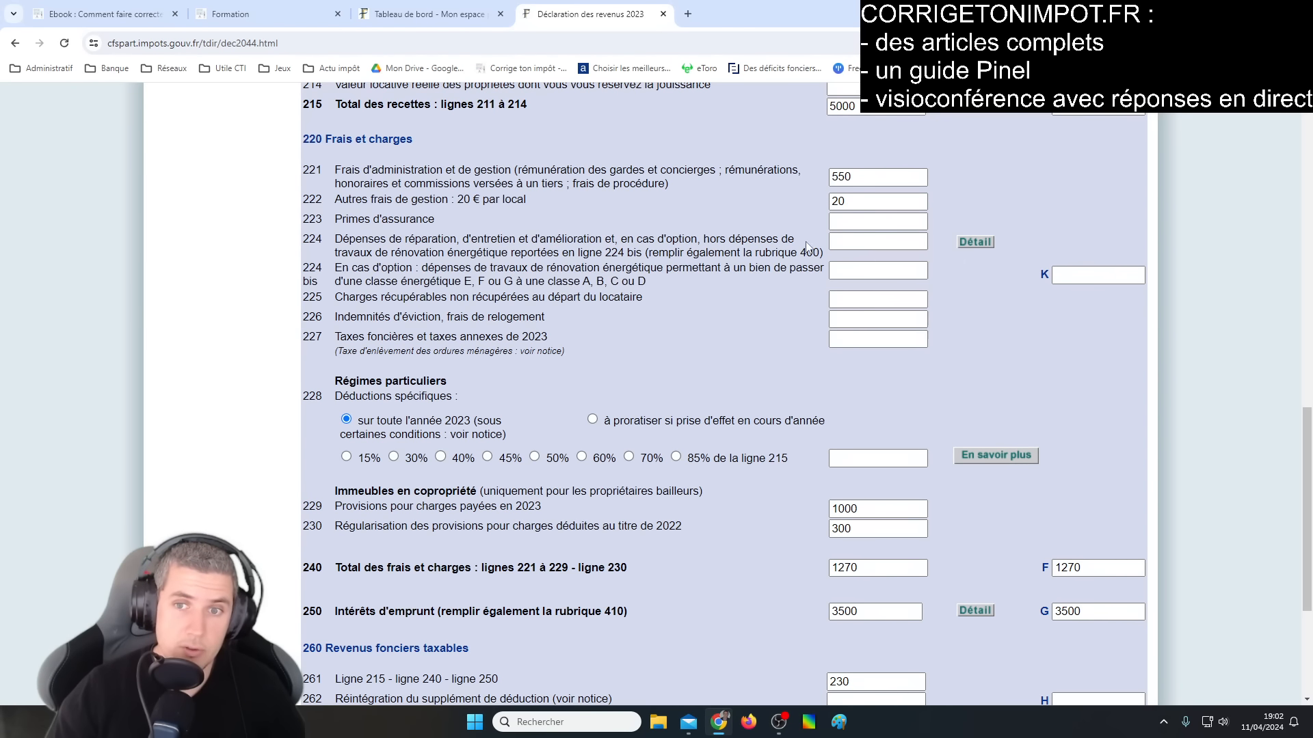
{"action": "left_click", "coordinate": [842, 246]}
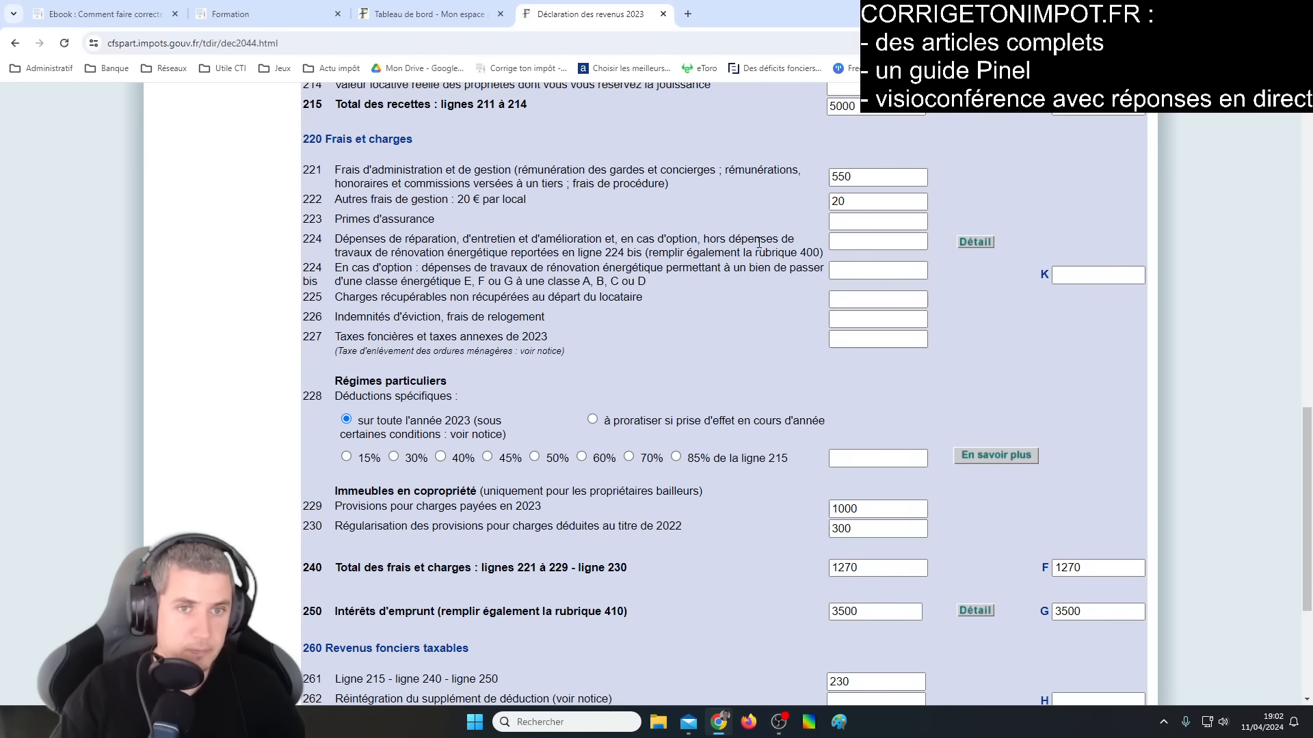
Step: Compare line 224 for works expenses with the loan interest declared on line 250
{"action": "scroll", "coordinate": [777, 392], "scroll_direction": "up", "scroll_amount": 2}
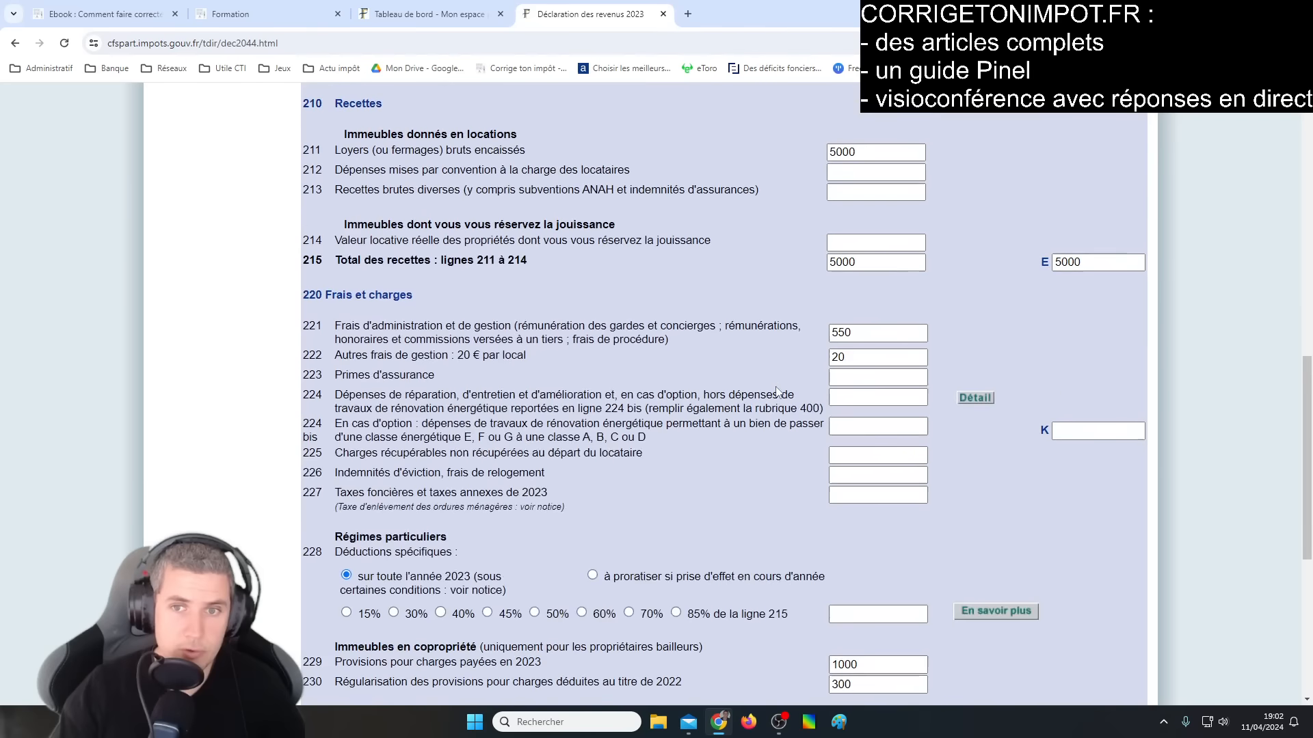
{"action": "double_click", "coordinate": [313, 399]}
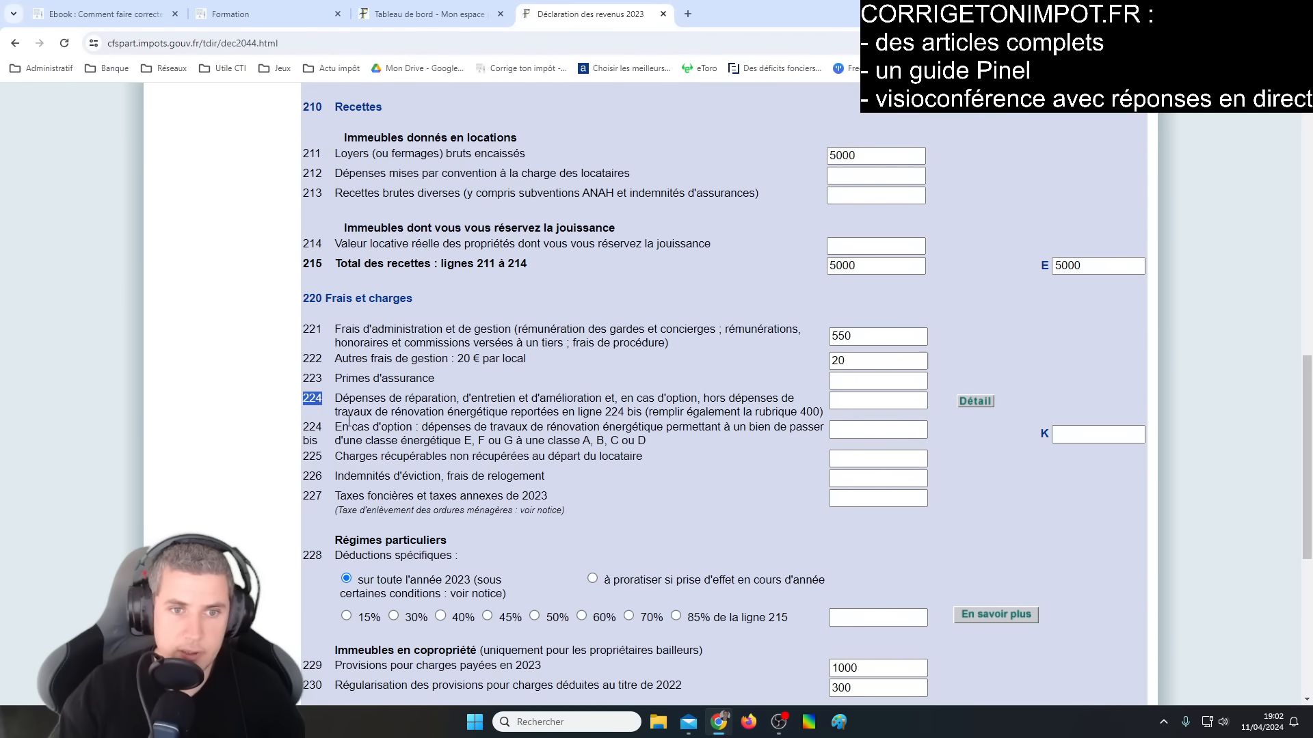
{"action": "scroll", "coordinate": [319, 403], "scroll_direction": "down", "scroll_amount": 2}
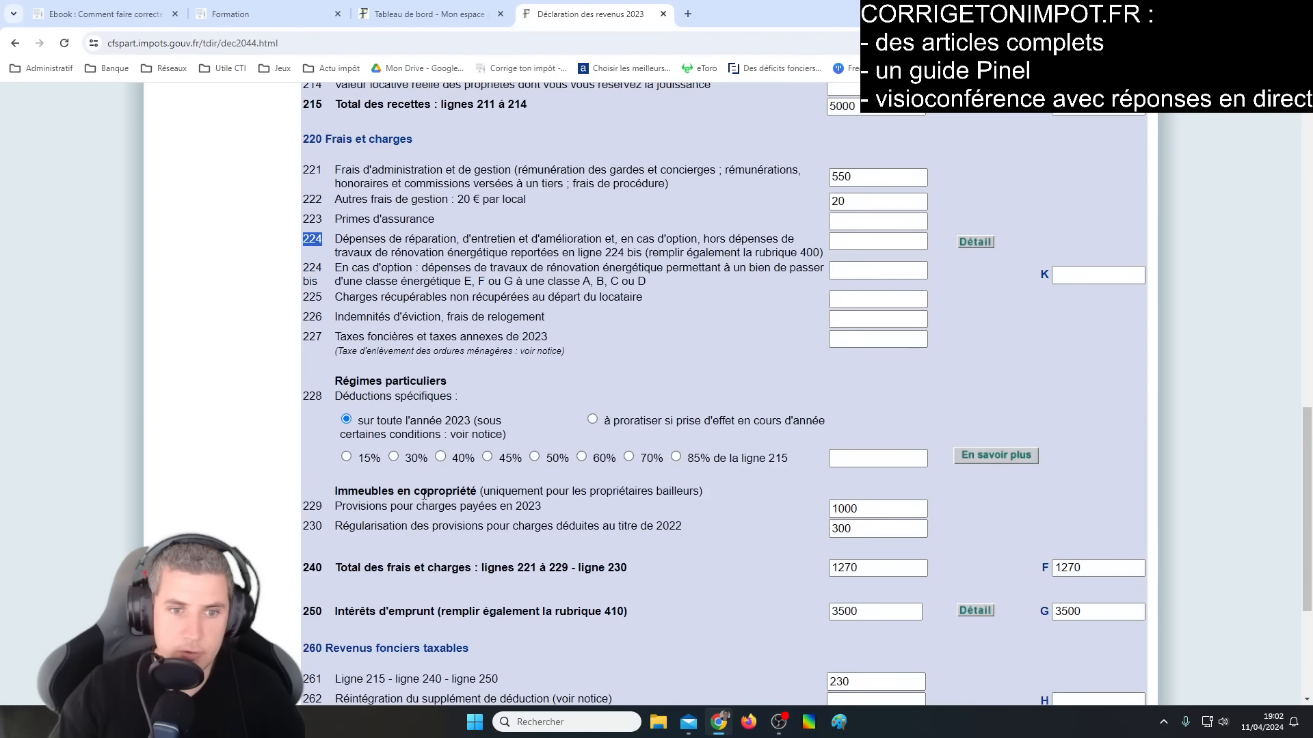
{"action": "double_click", "coordinate": [312, 611]}
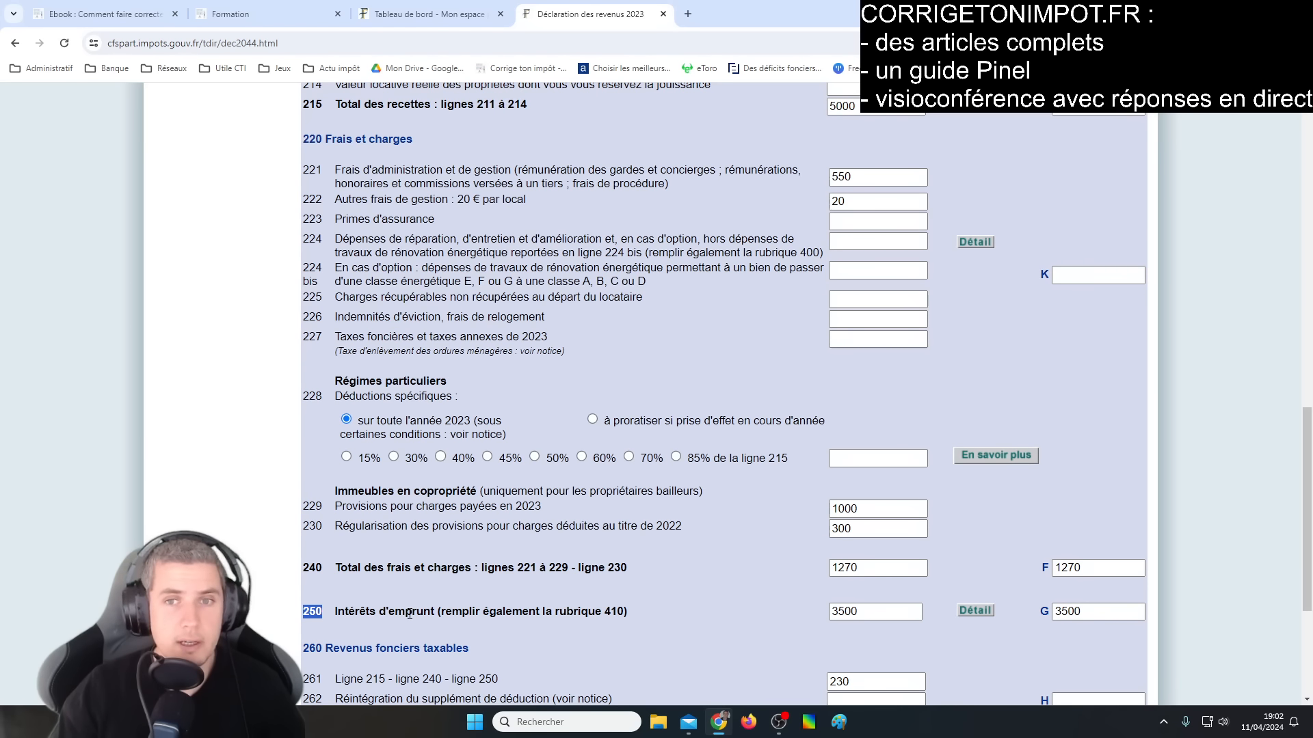
{"action": "scroll", "coordinate": [414, 595], "scroll_direction": "up", "scroll_amount": 3}
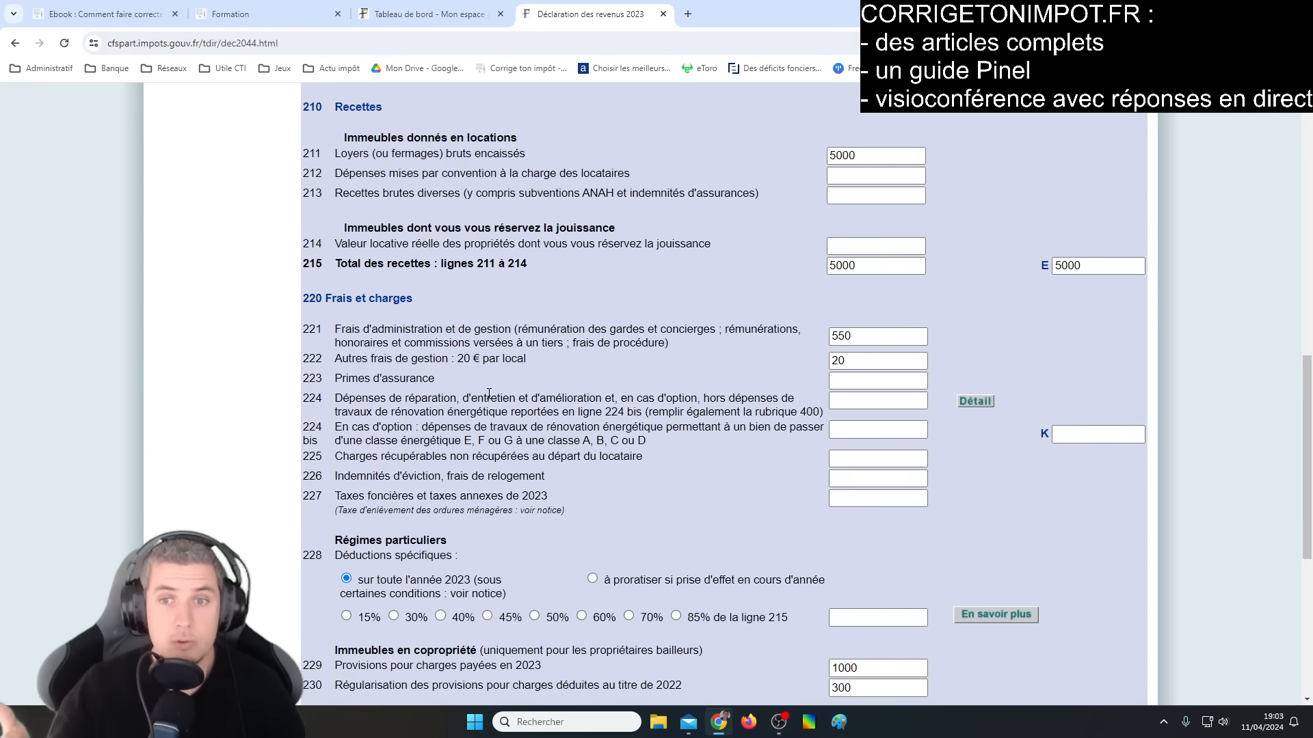
{"action": "scroll", "coordinate": [510, 384], "scroll_direction": "down", "scroll_amount": 2}
{"action": "scroll", "coordinate": [526, 392], "scroll_direction": "down", "scroll_amount": 2}
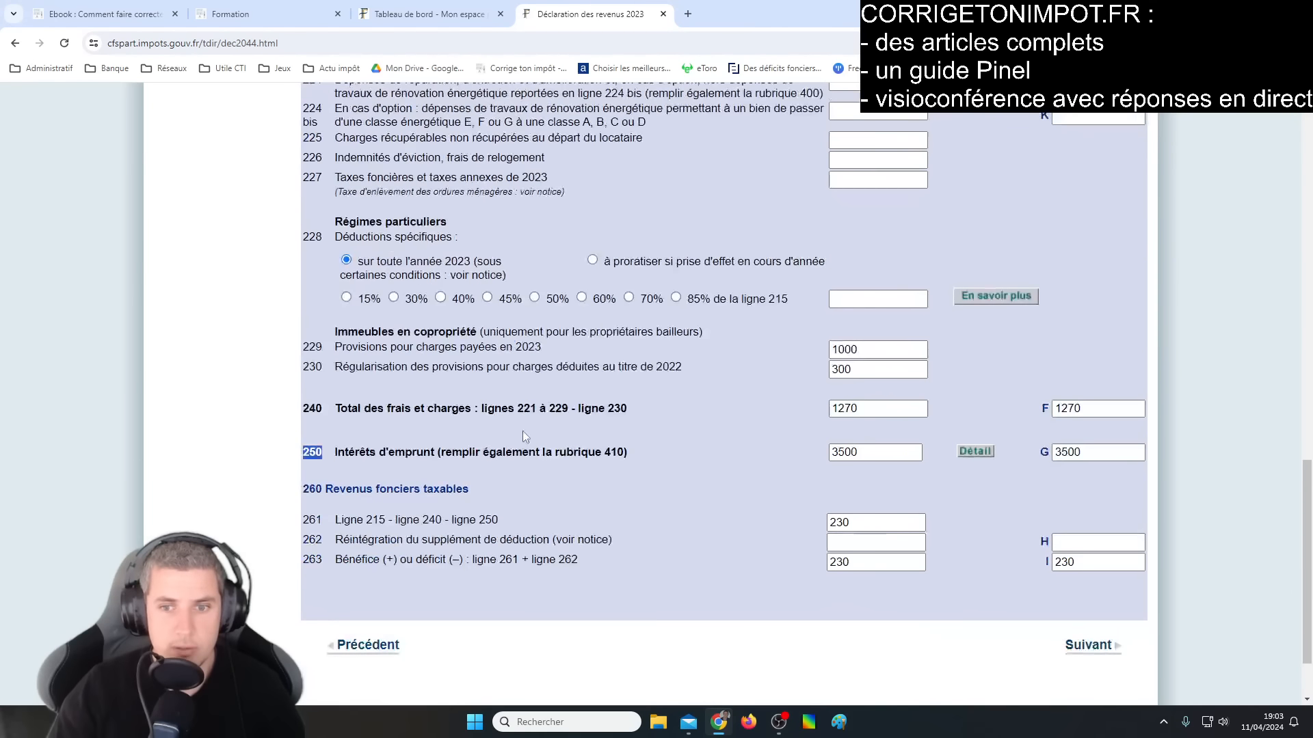
{"action": "double_click", "coordinate": [848, 611]}
{"action": "scroll", "coordinate": [770, 510], "scroll_direction": "up", "scroll_amount": 4}
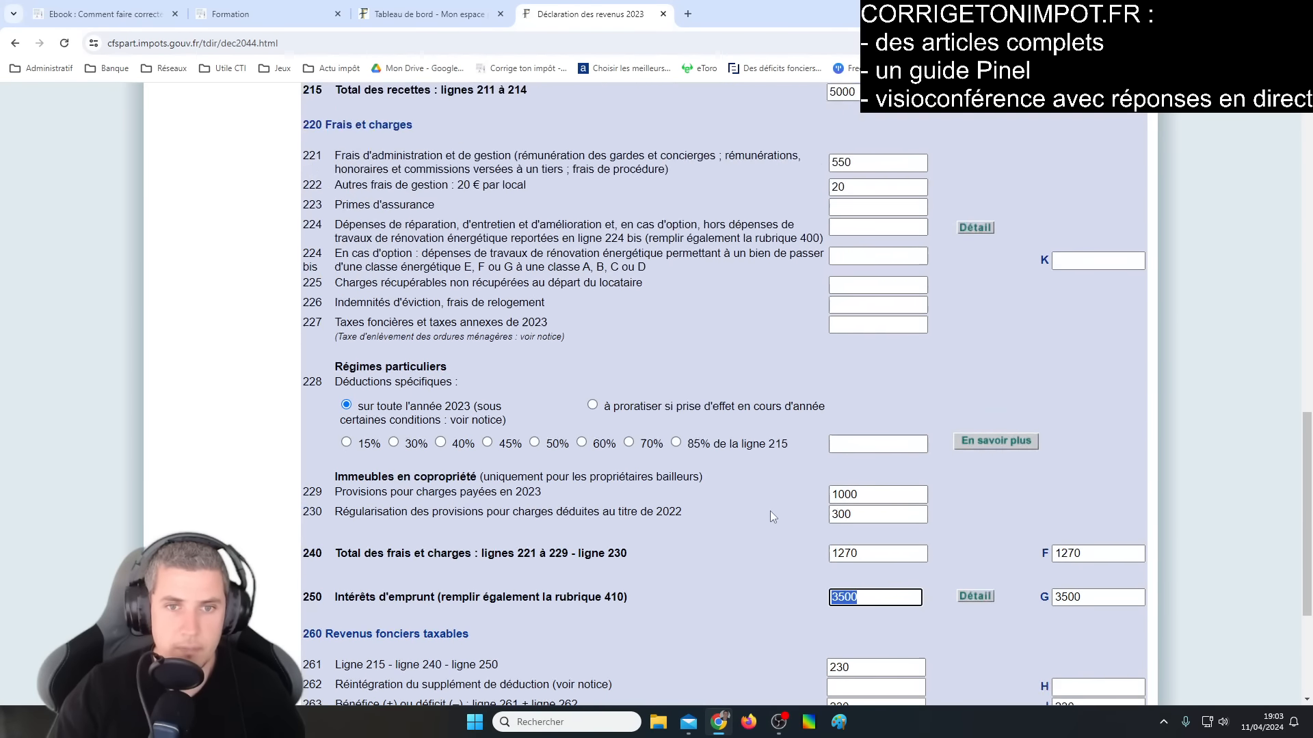
Step: Review how works on line 224 and loan interest on line 250 feed into the taxable rental income in section 260
{"action": "left_click", "coordinate": [852, 401]}
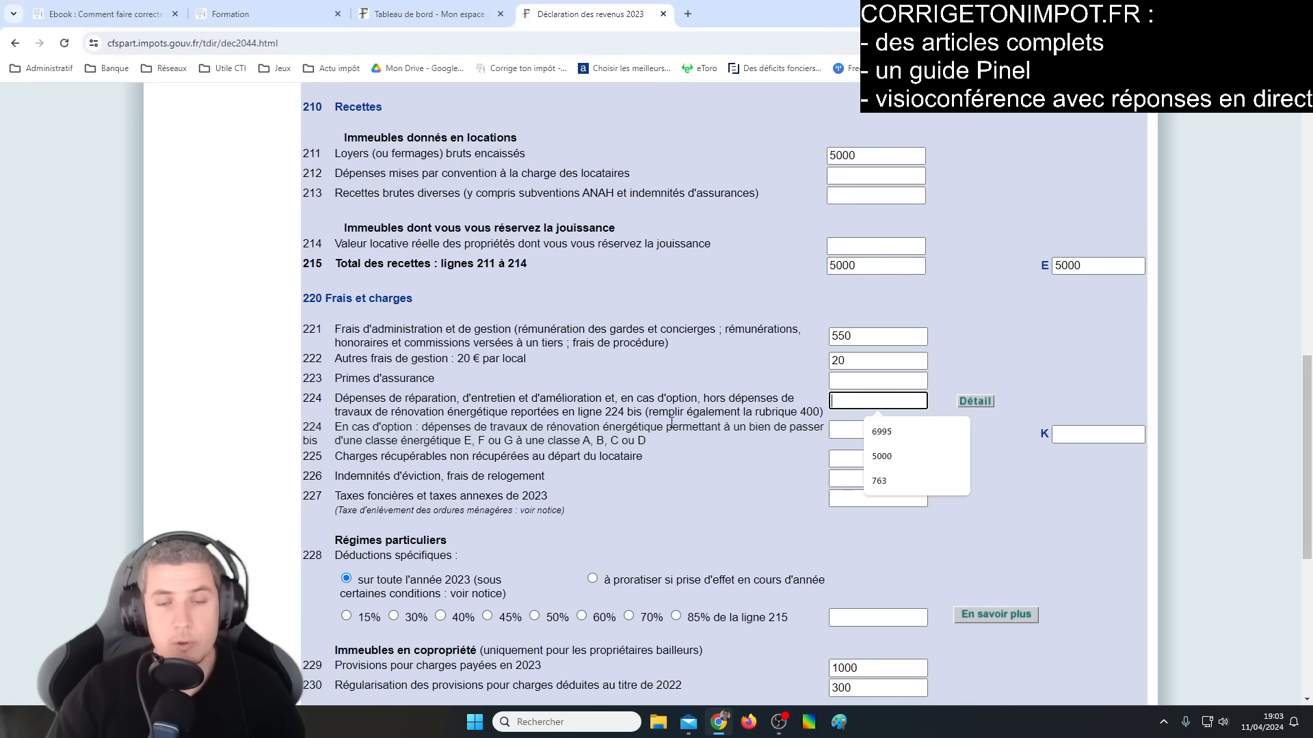
{"action": "left_click", "coordinate": [565, 438]}
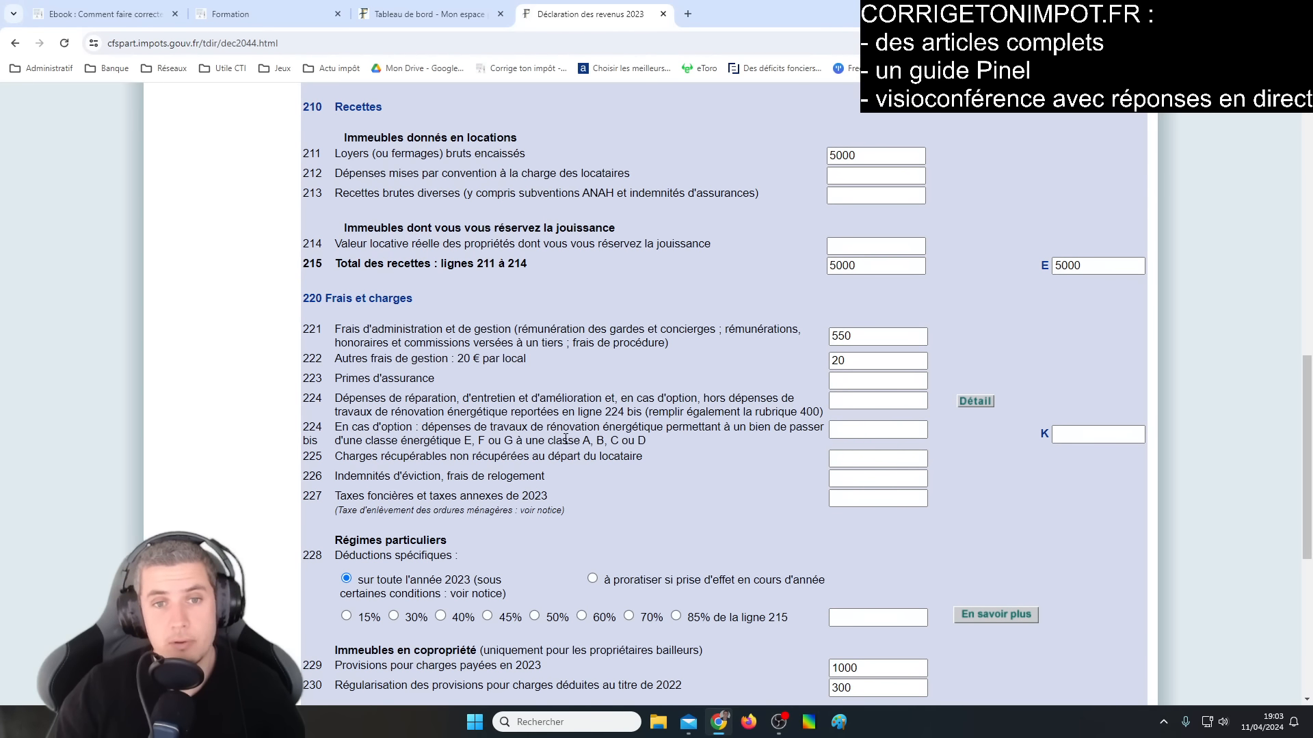
{"action": "left_click", "coordinate": [850, 401]}
{"action": "left_click", "coordinate": [669, 392]}
{"action": "scroll", "coordinate": [644, 474], "scroll_direction": "down", "scroll_amount": 5}
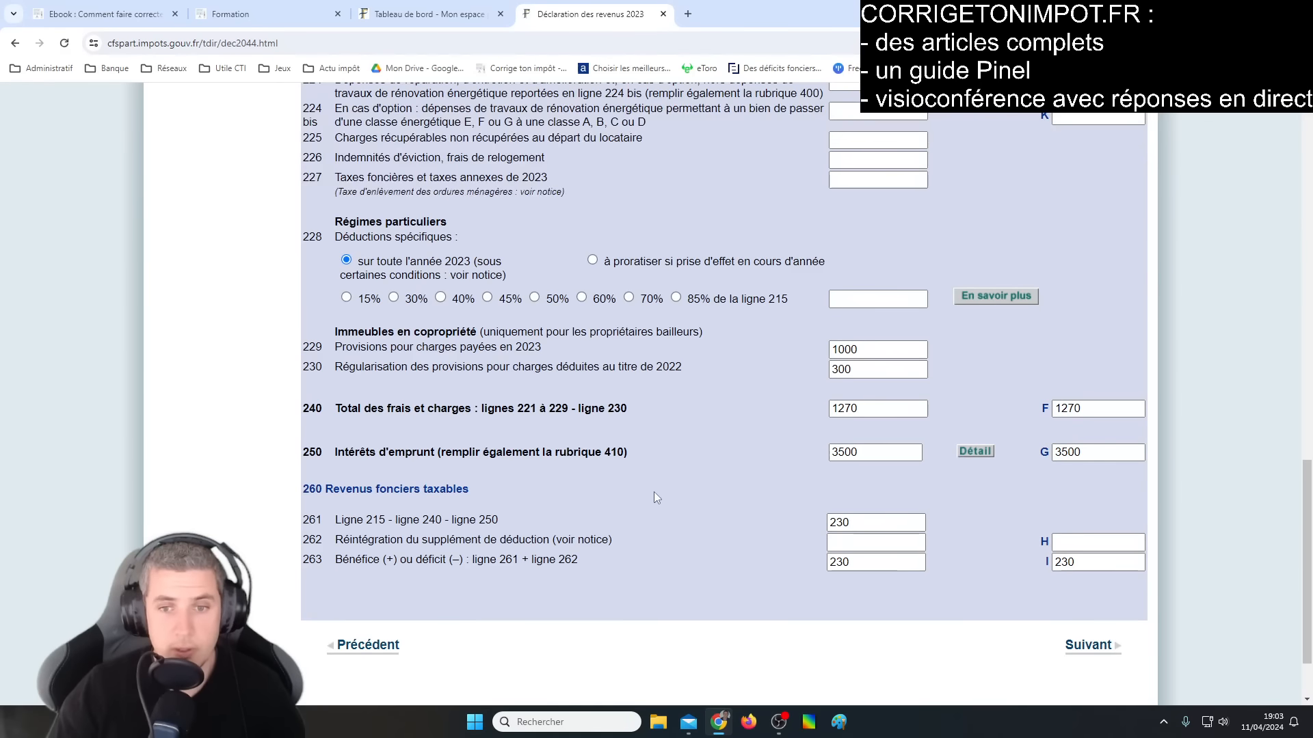
{"action": "scroll", "coordinate": [654, 498], "scroll_direction": "up", "scroll_amount": 2}
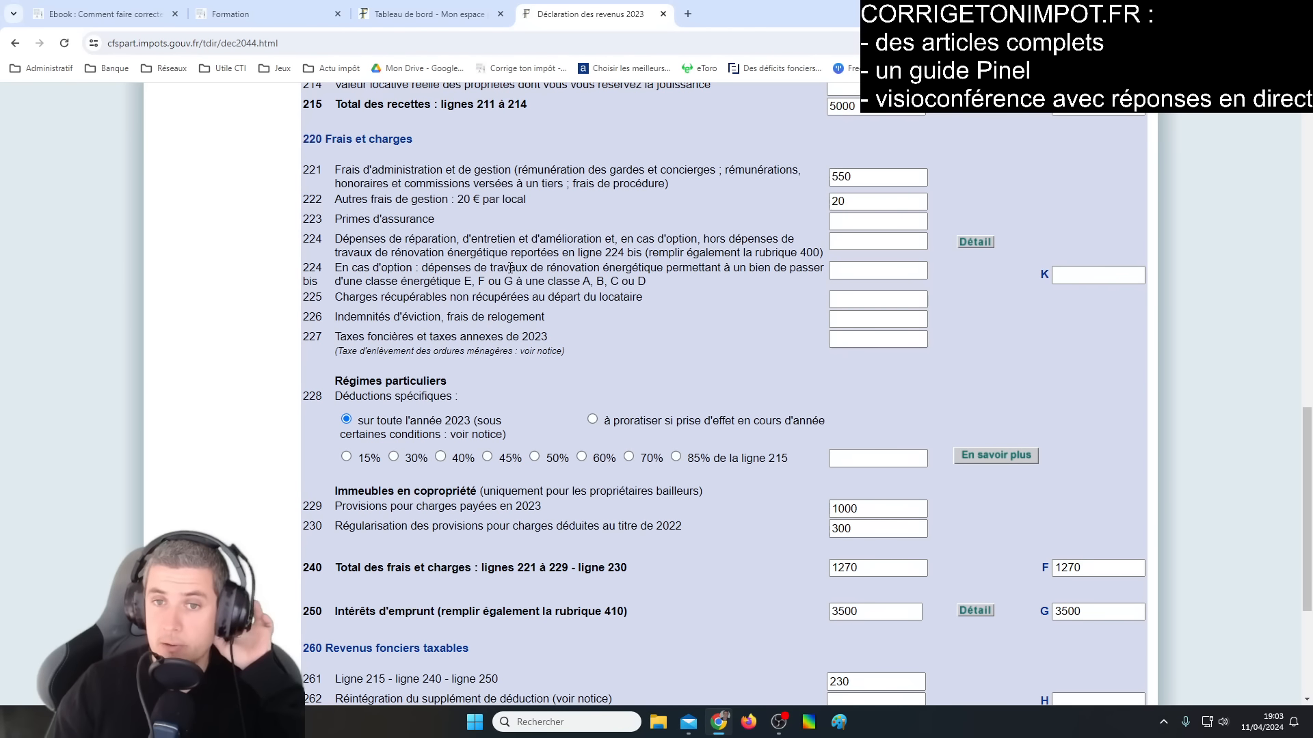
{"action": "scroll", "coordinate": [847, 307], "scroll_direction": "up", "scroll_amount": 2}
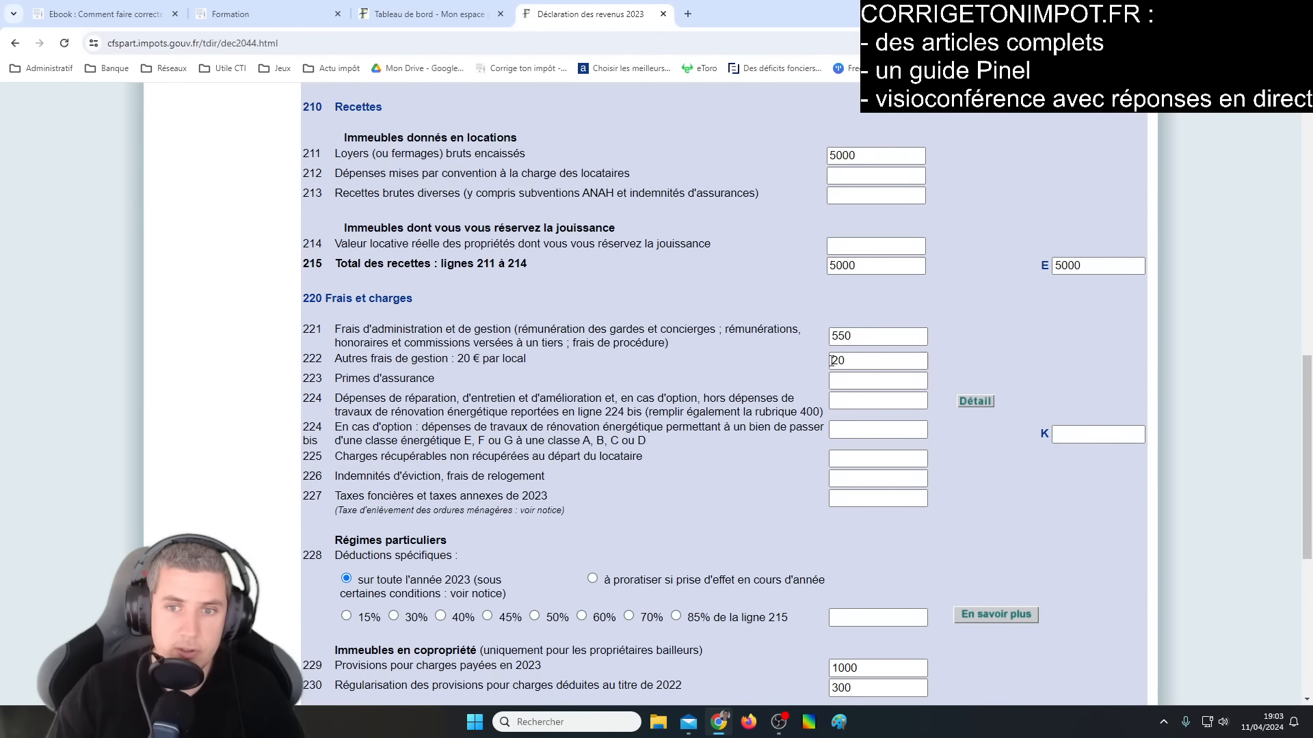
{"action": "scroll", "coordinate": [855, 444], "scroll_direction": "down", "scroll_amount": 2}
{"action": "left_click", "coordinate": [864, 611]}
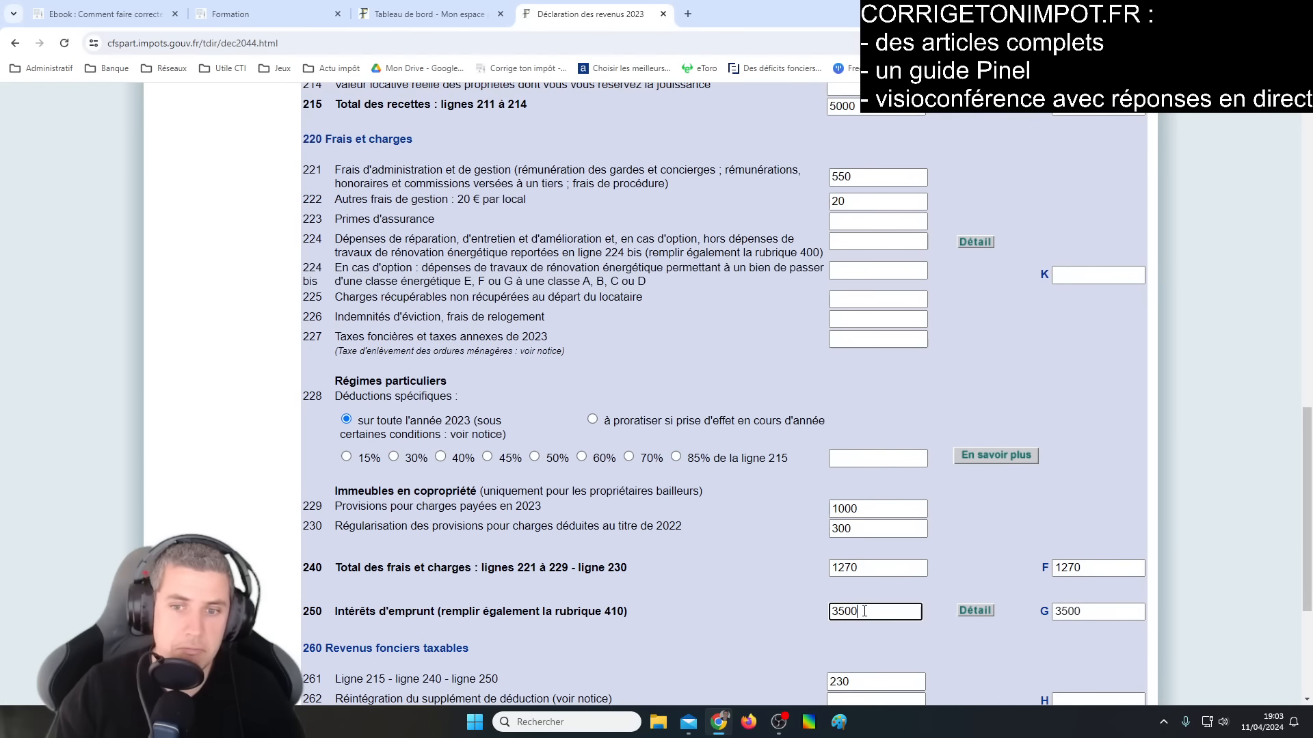
{"action": "left_click", "coordinate": [846, 243]}
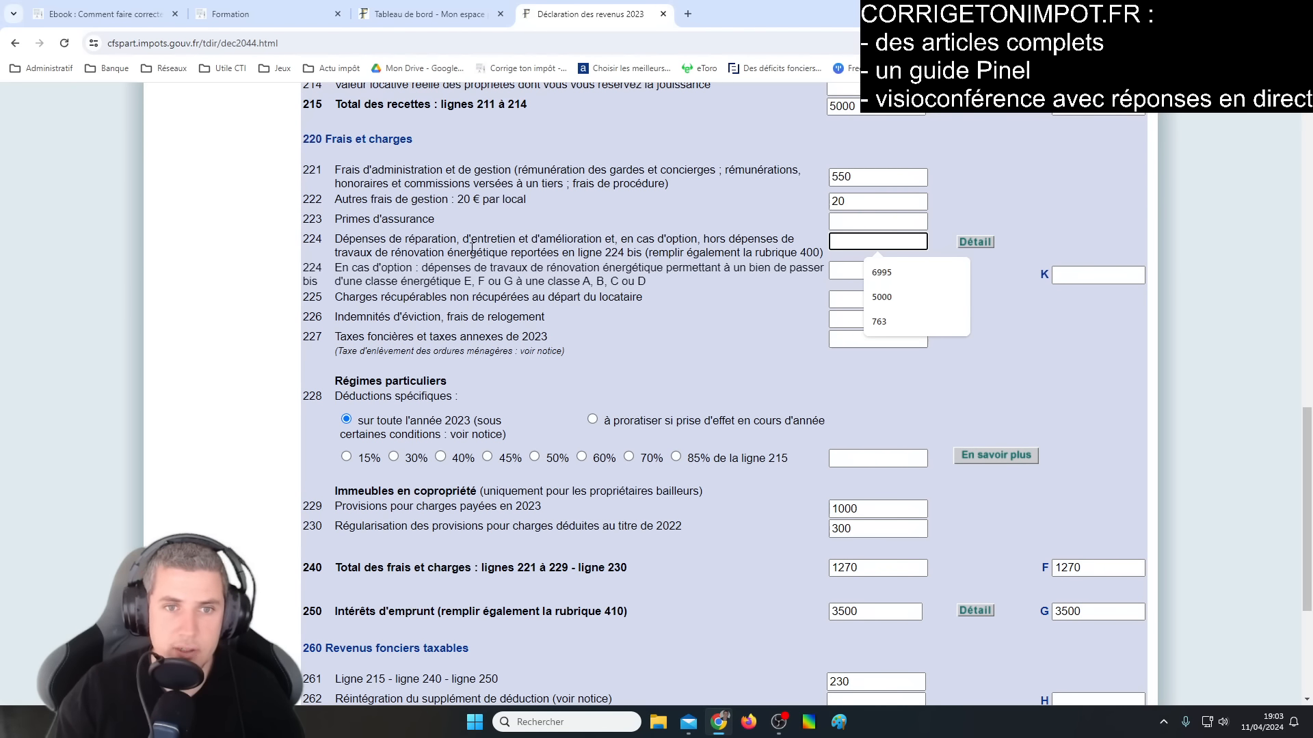
{"action": "left_click", "coordinate": [863, 611]}
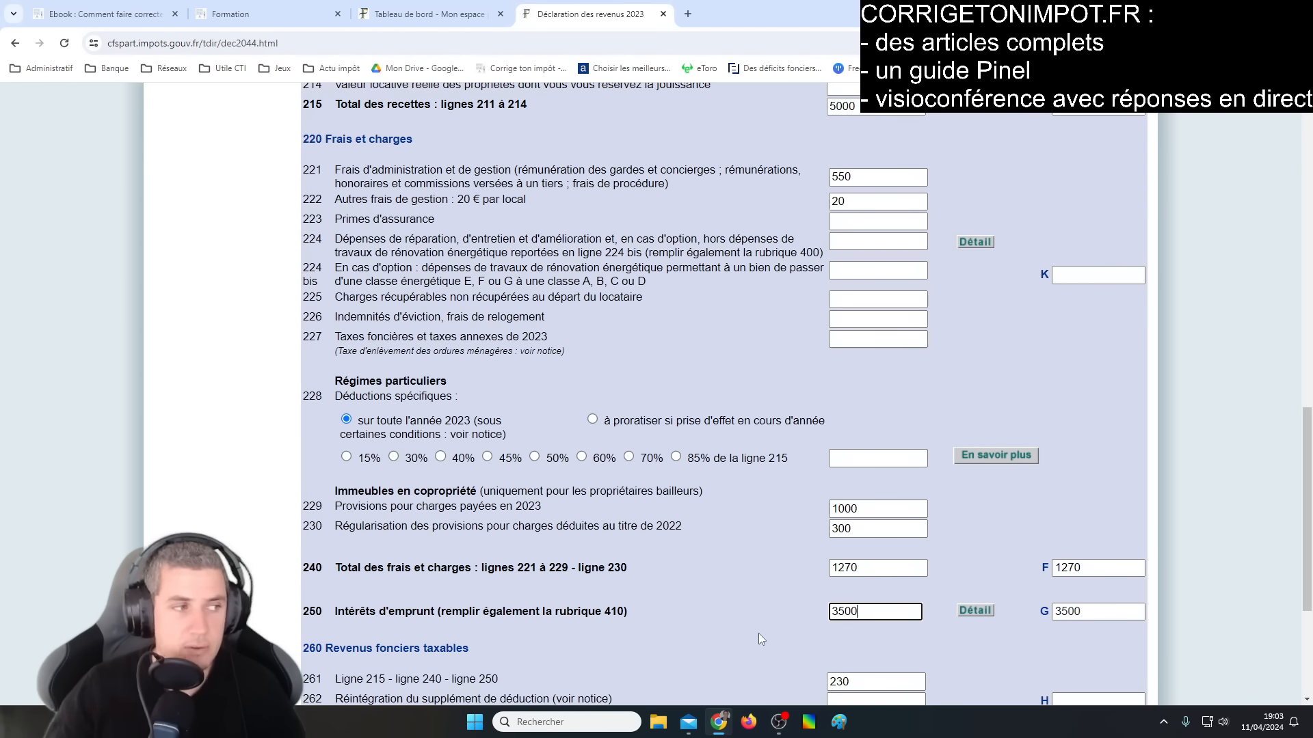
{"action": "scroll", "coordinate": [758, 634], "scroll_direction": "up", "scroll_amount": 2}
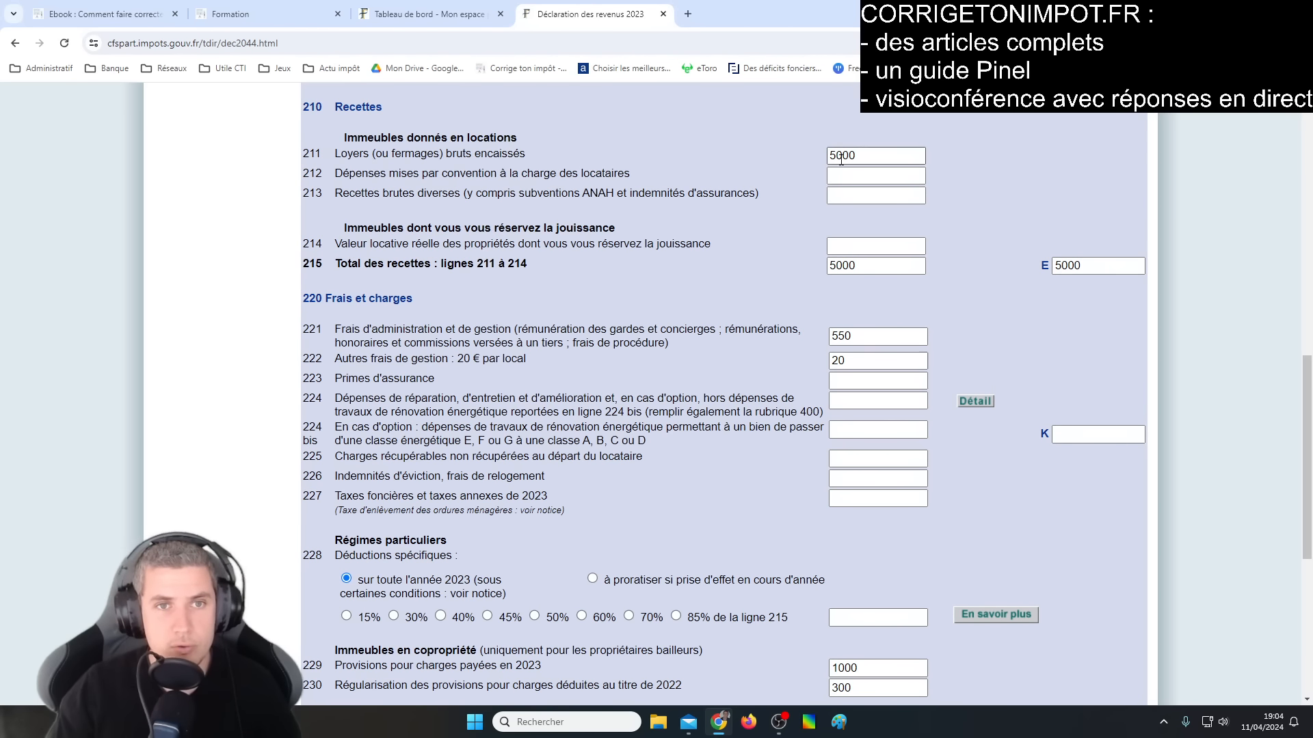
Step: Switch to the Corrige ton impôt website and view the article "Formation : Déficit foncier et impact sur la déclaration fiscale" in a new tab
{"action": "left_click", "coordinate": [265, 8]}
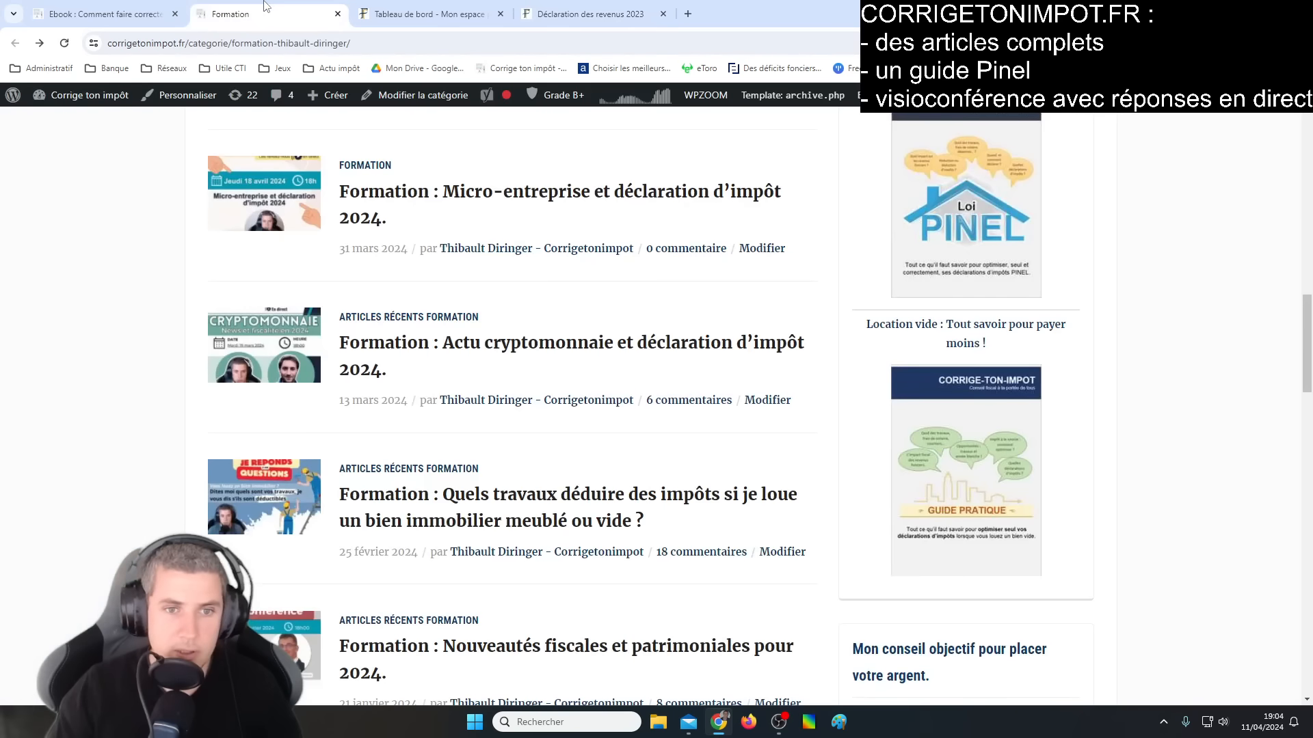
{"action": "scroll", "coordinate": [357, 345], "scroll_direction": "up", "scroll_amount": 7}
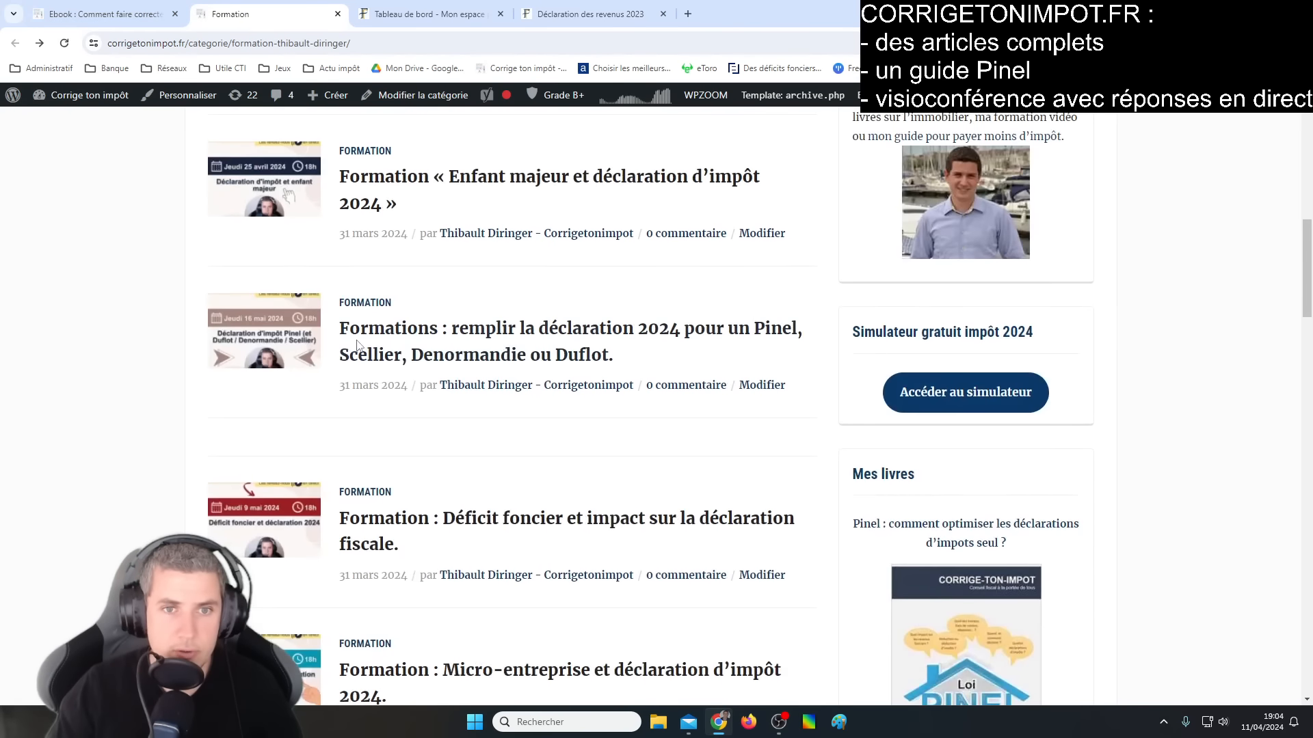
{"action": "scroll", "coordinate": [261, 471], "scroll_direction": "up", "scroll_amount": 5}
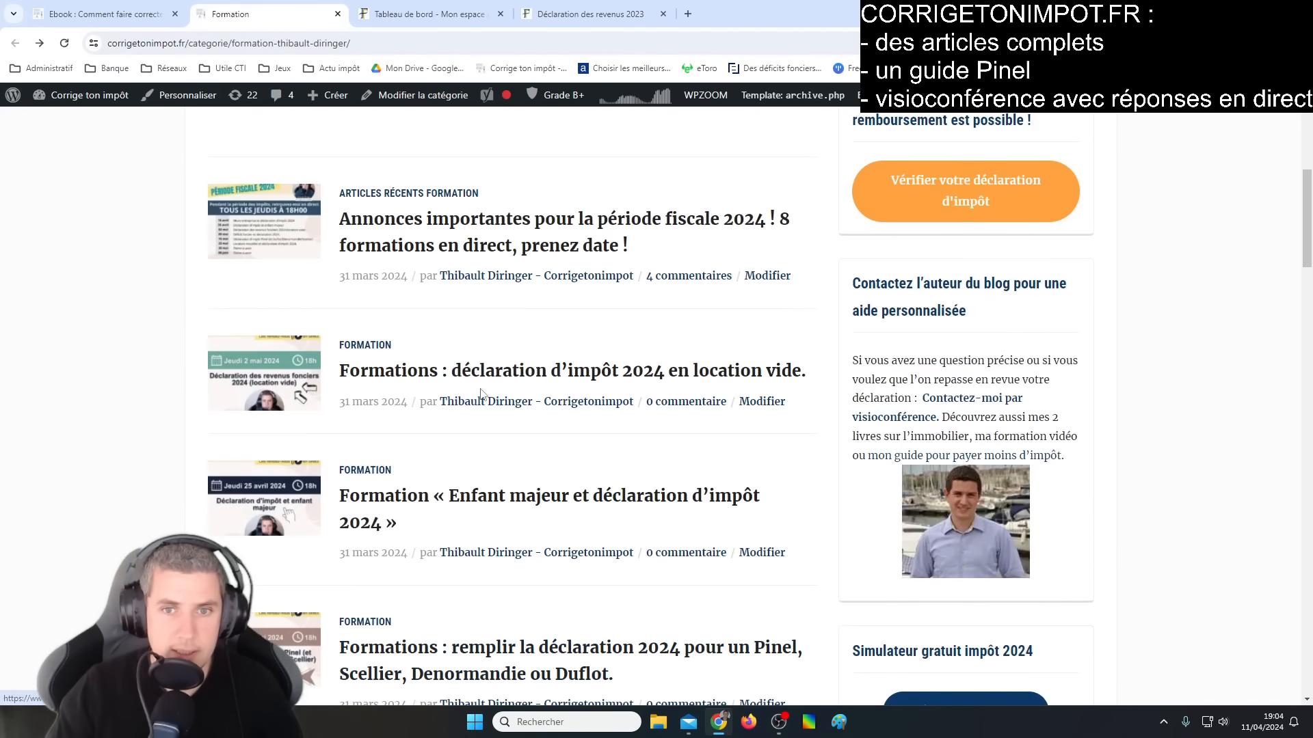
{"action": "scroll", "coordinate": [481, 394], "scroll_direction": "down", "scroll_amount": 7}
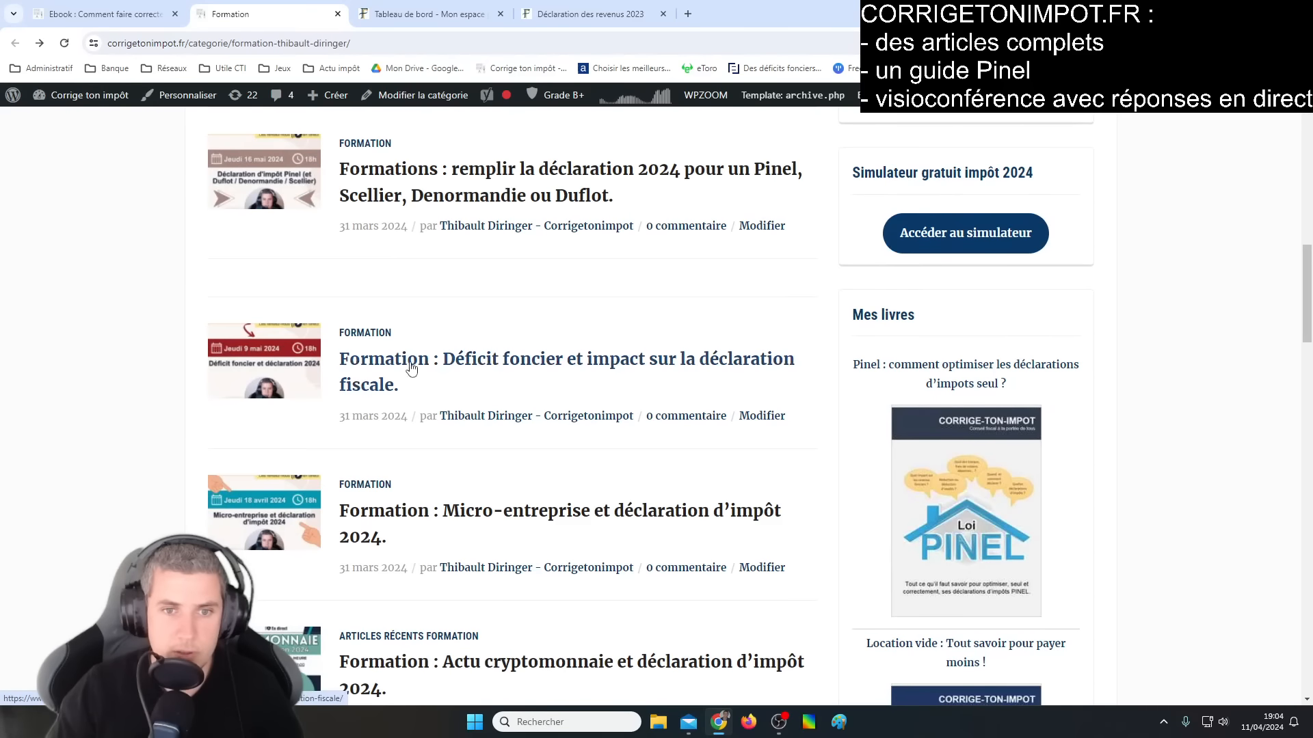
{"action": "middle_click", "coordinate": [412, 365]}
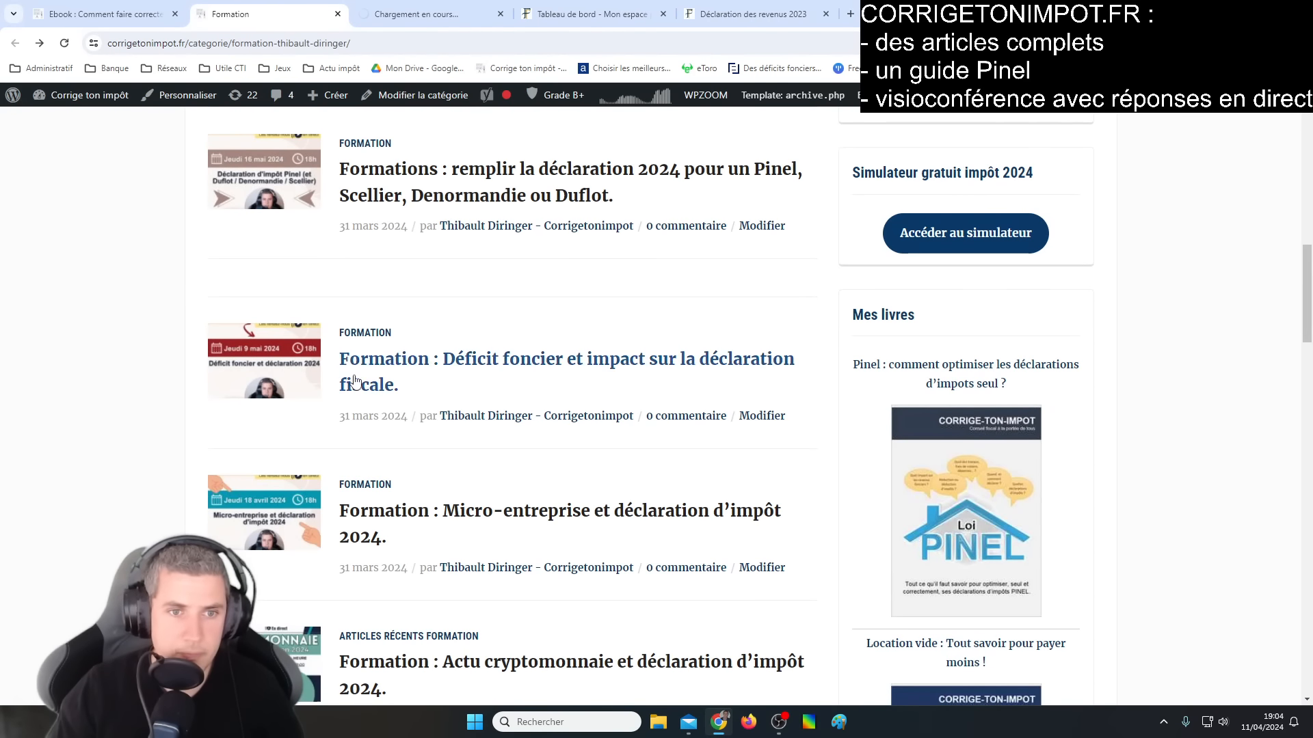
{"action": "left_click", "coordinate": [424, 19]}
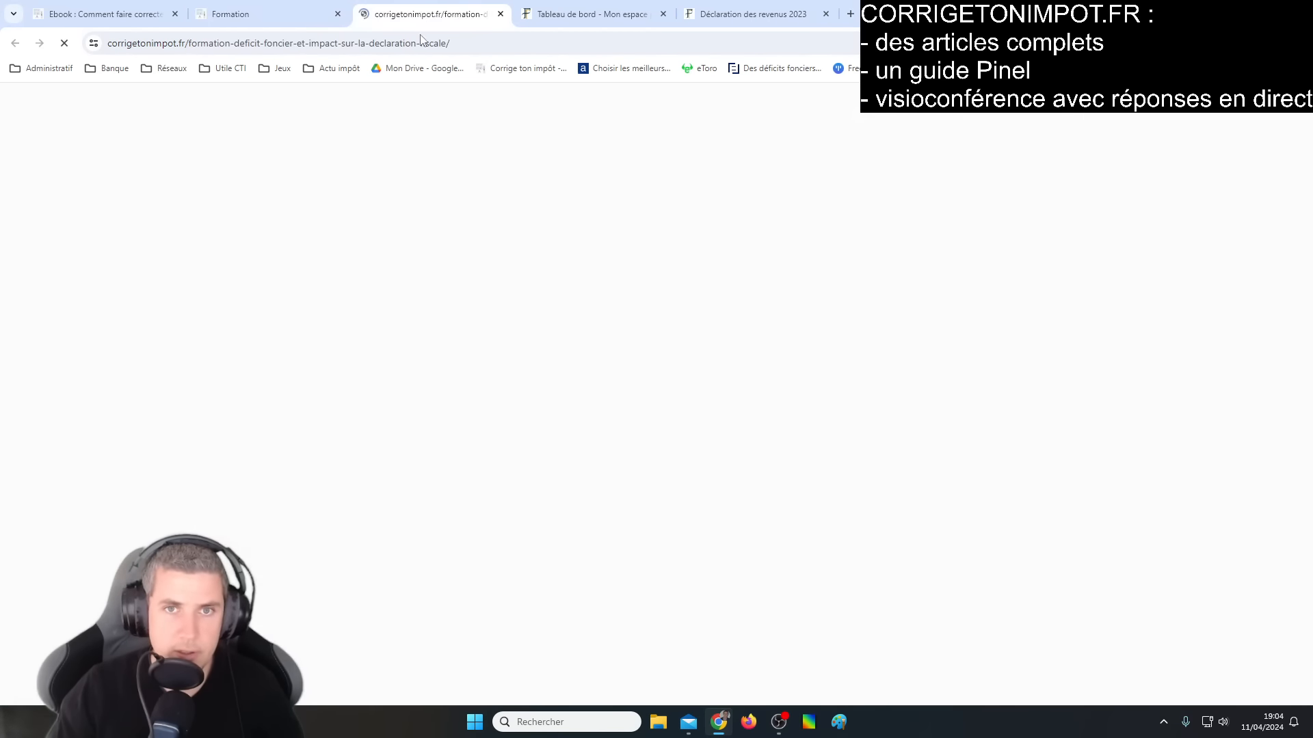
{"action": "scroll", "coordinate": [388, 502], "scroll_direction": "down", "scroll_amount": 10}
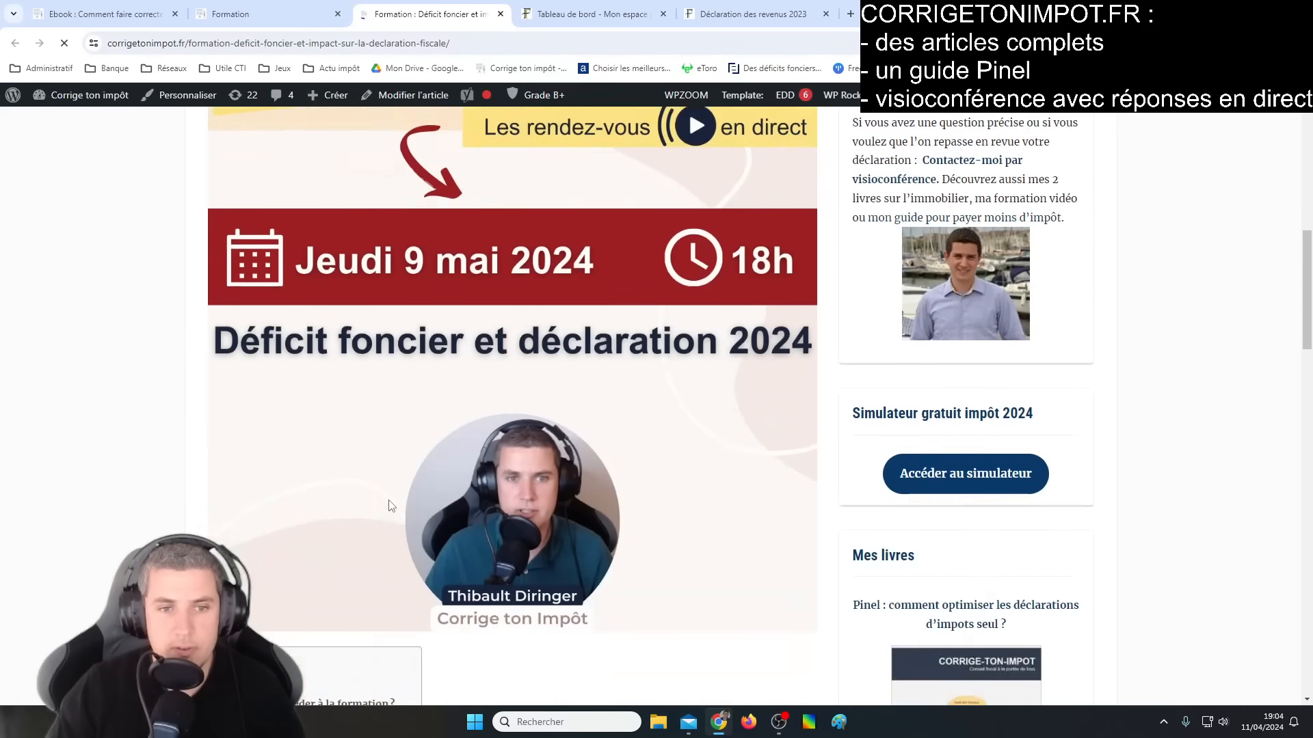
{"action": "scroll", "coordinate": [389, 506], "scroll_direction": "down", "scroll_amount": 1}
Step: Return to the 2023 declaration and compare works expenses on line 224 with loan interest on line 250
{"action": "left_click", "coordinate": [745, 14]}
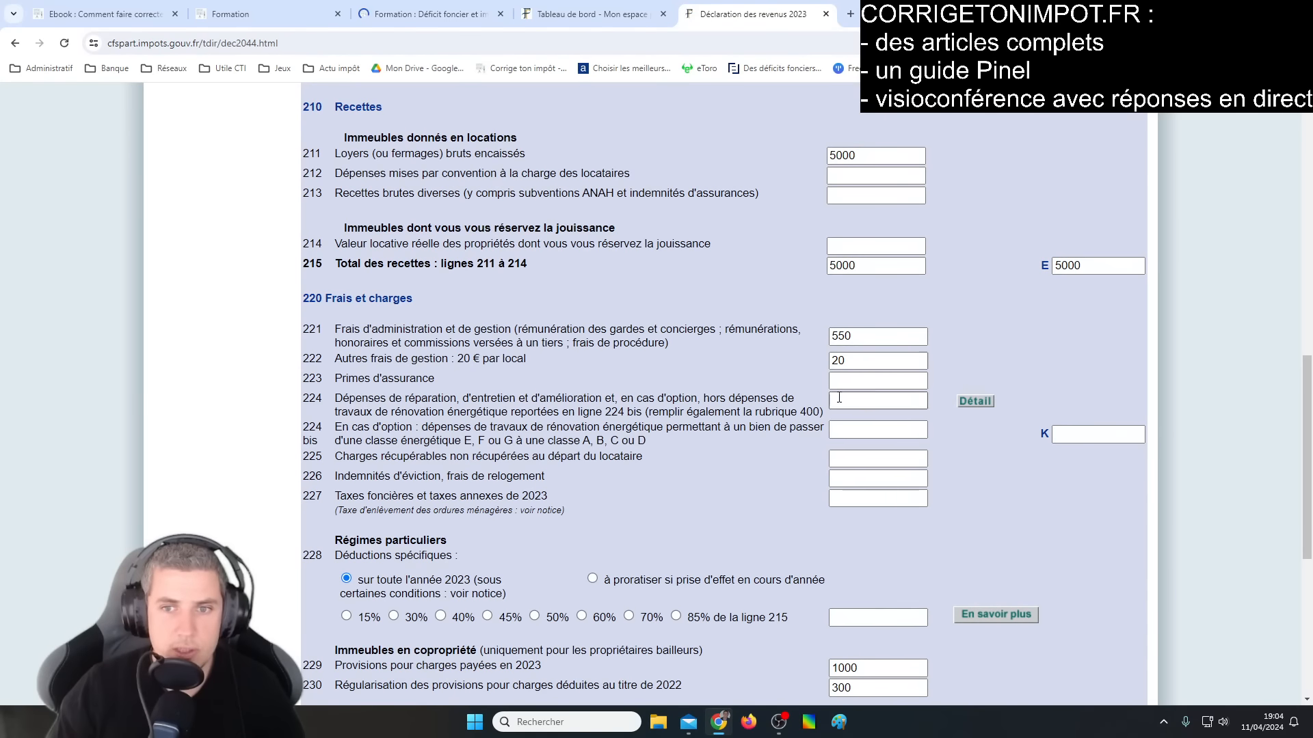
{"action": "scroll", "coordinate": [704, 470], "scroll_direction": "up", "scroll_amount": 5}
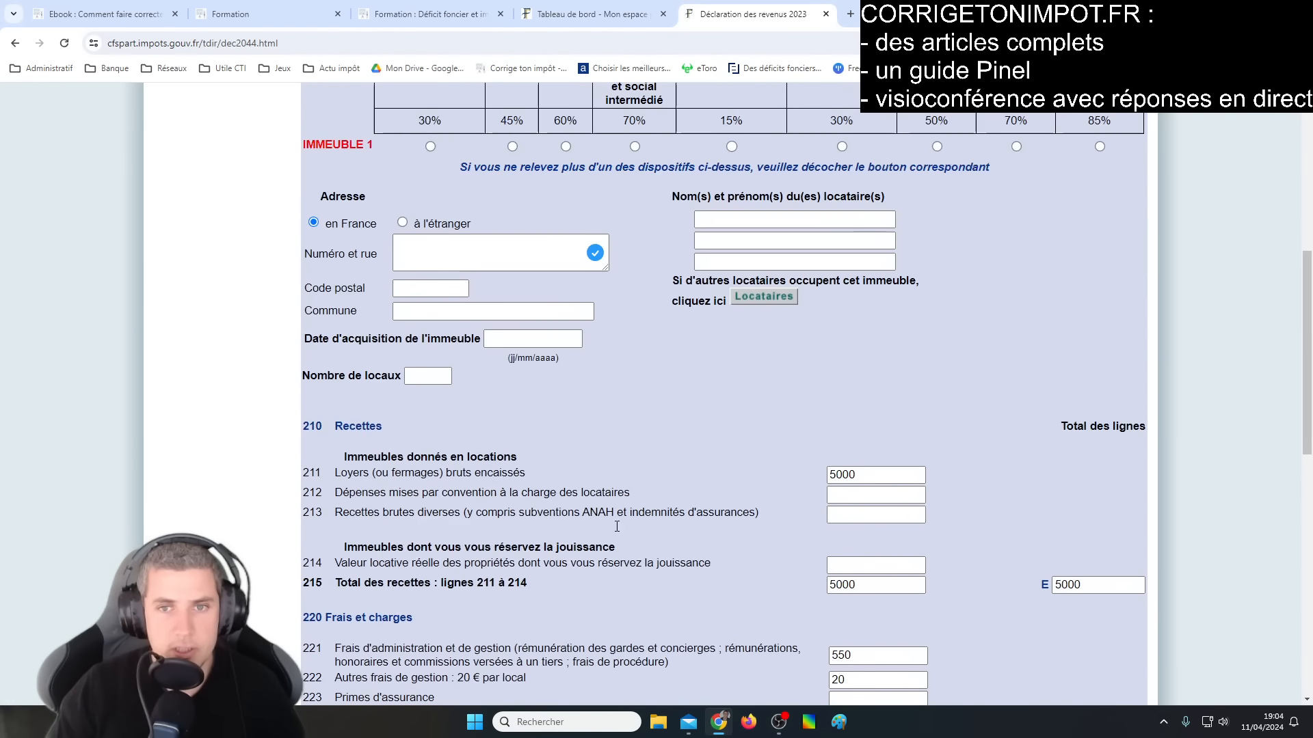
{"action": "scroll", "coordinate": [637, 528], "scroll_direction": "down", "scroll_amount": 5}
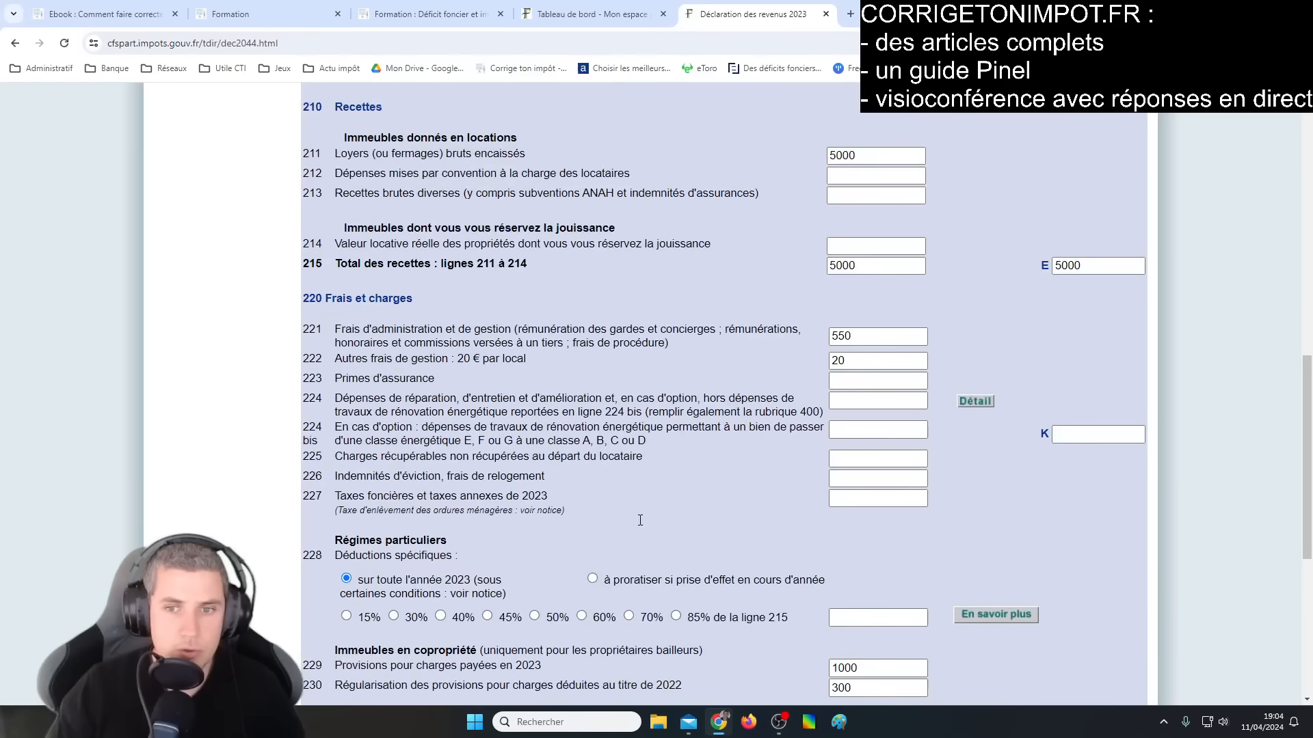
{"action": "scroll", "coordinate": [640, 520], "scroll_direction": "down", "scroll_amount": 3}
{"action": "scroll", "coordinate": [727, 429], "scroll_direction": "up", "scroll_amount": 3}
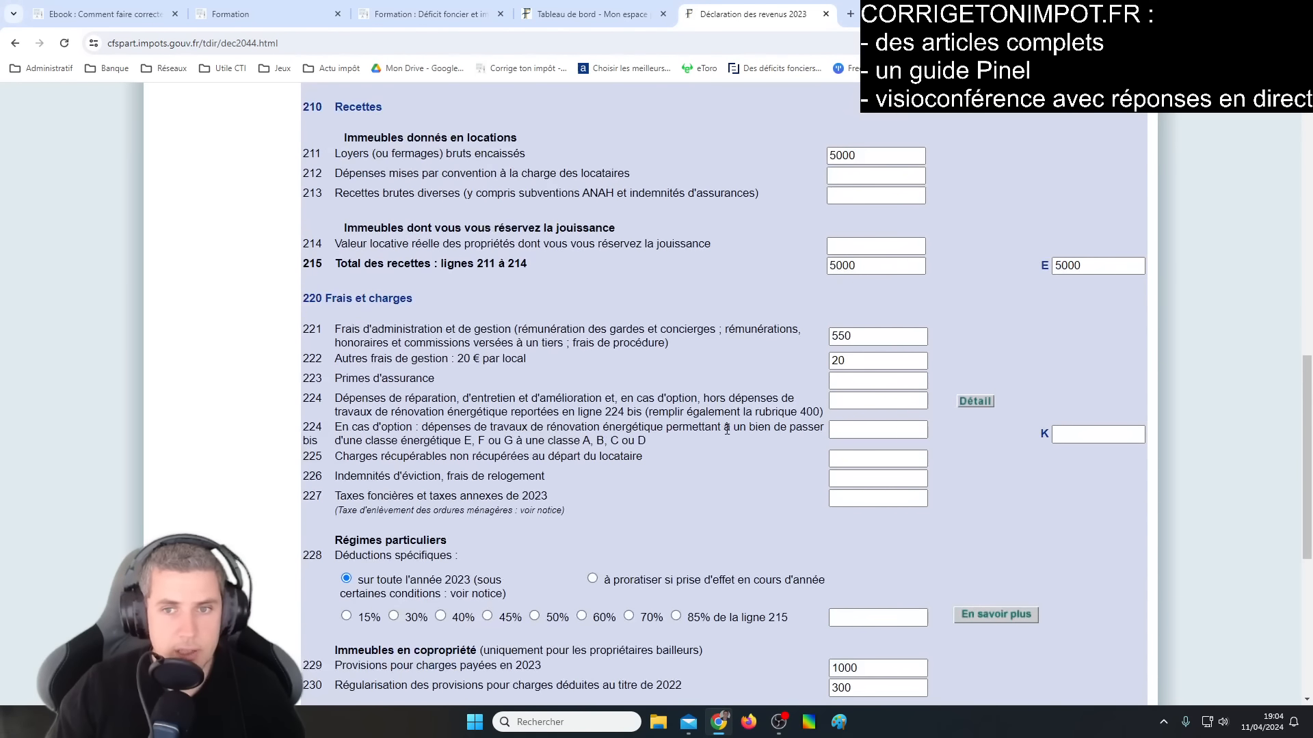
{"action": "left_click", "coordinate": [848, 401]}
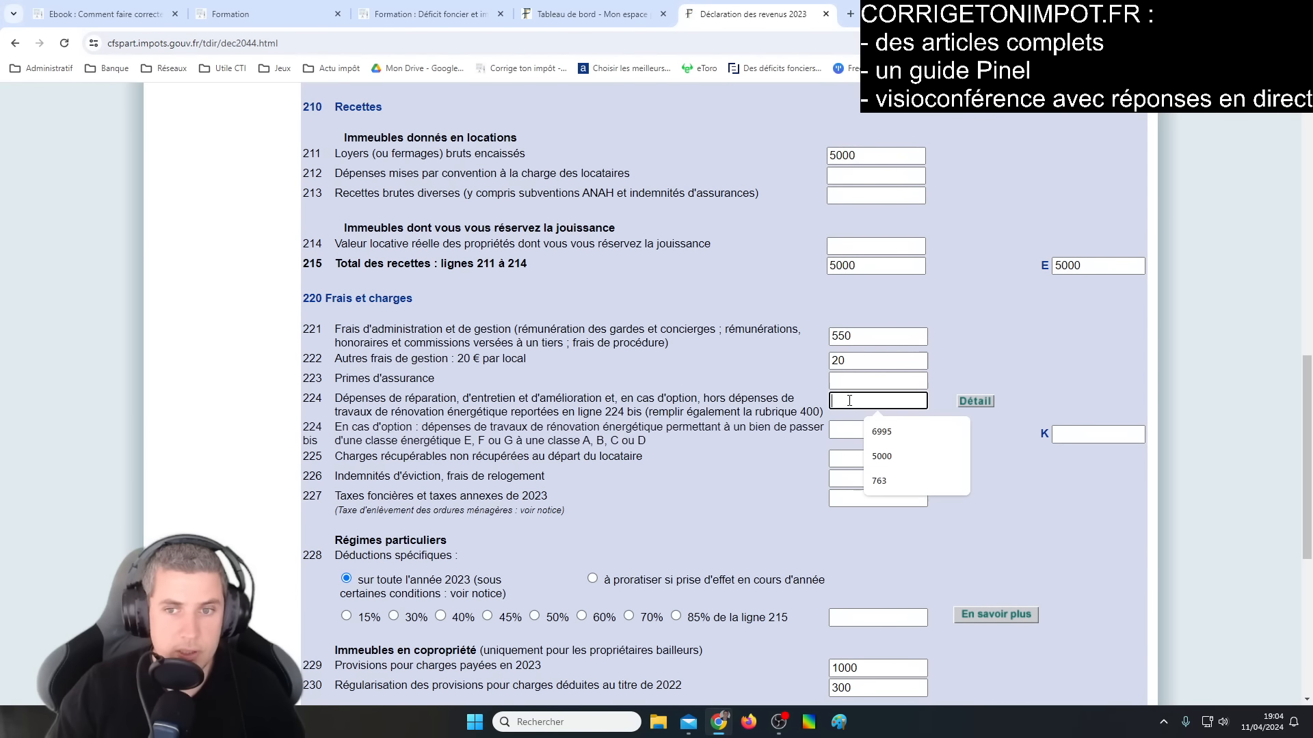
{"action": "scroll", "coordinate": [830, 483], "scroll_direction": "down", "scroll_amount": 3}
{"action": "left_click", "coordinate": [862, 603]}
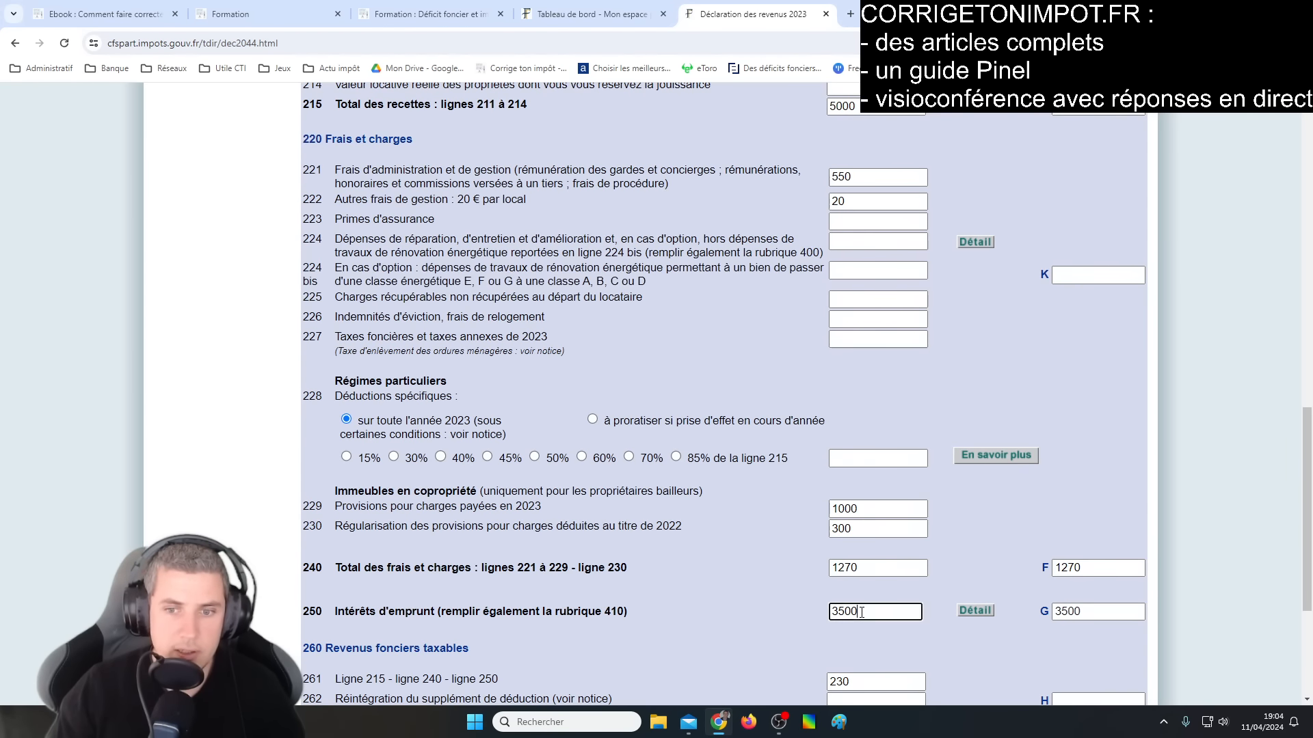
{"action": "scroll", "coordinate": [851, 441], "scroll_direction": "up", "scroll_amount": 6}
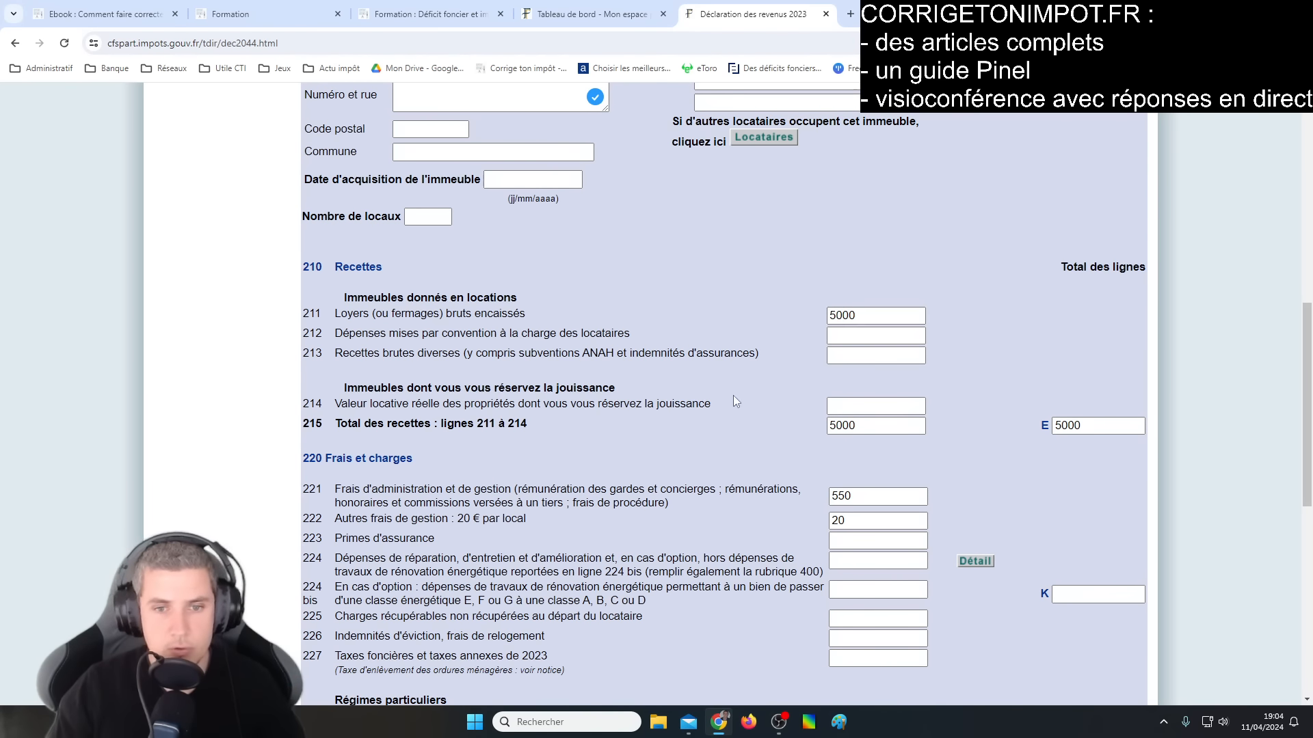
{"action": "scroll", "coordinate": [732, 395], "scroll_direction": "down", "scroll_amount": 3}
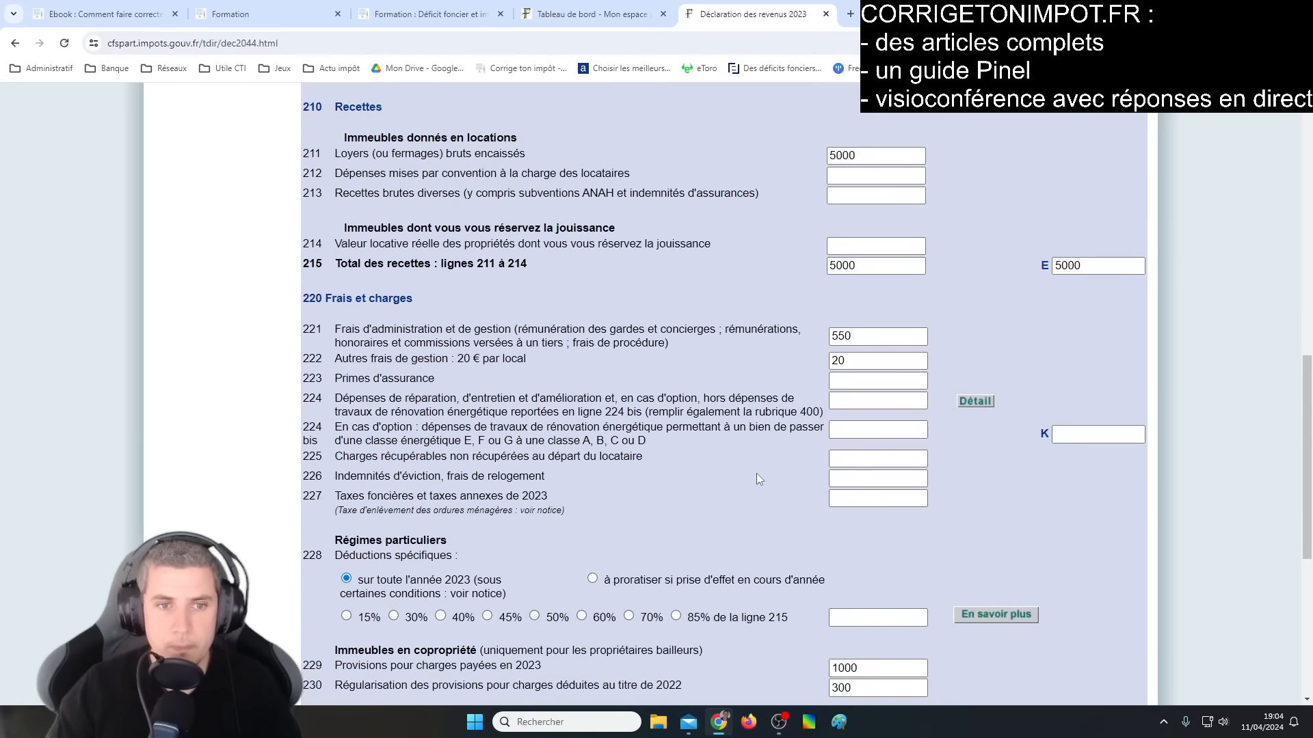
Step: Examine line 224 for repair, maintenance and improvement expenses, leaving its amount empty
{"action": "left_click", "coordinate": [852, 401]}
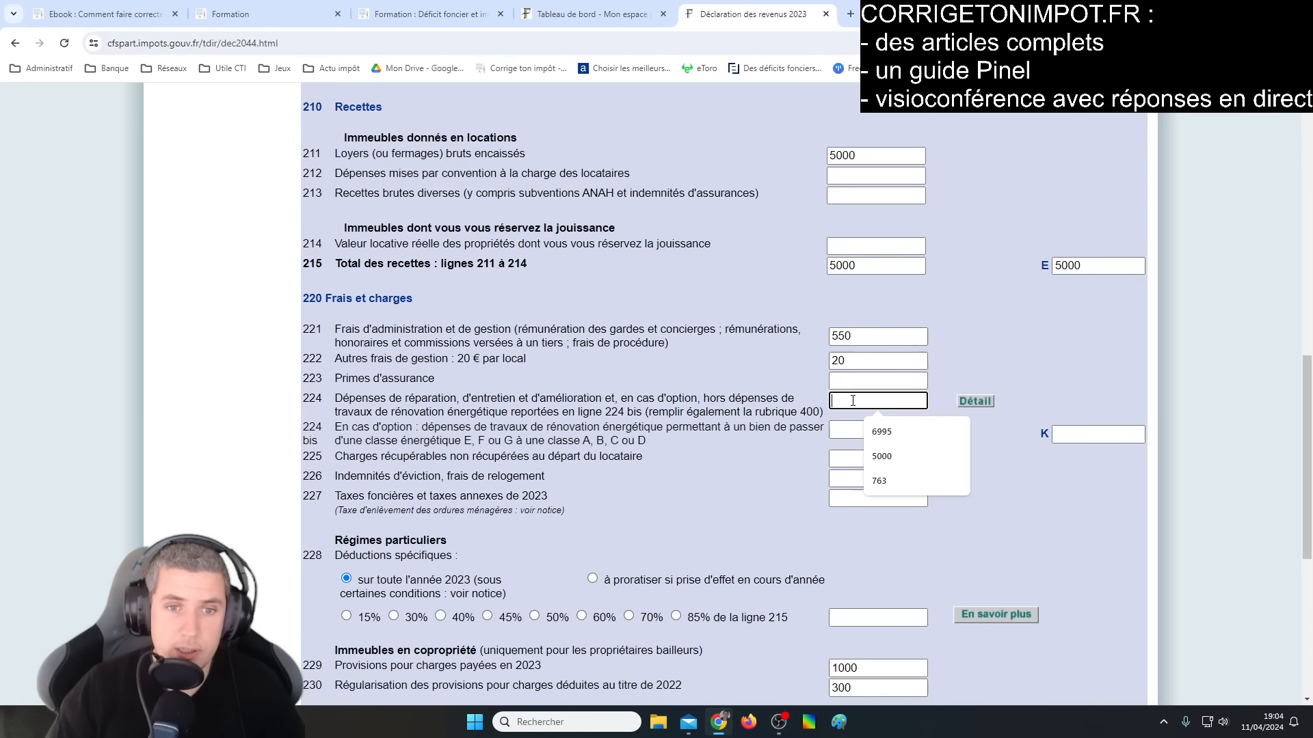
{"action": "left_click", "coordinate": [613, 412]}
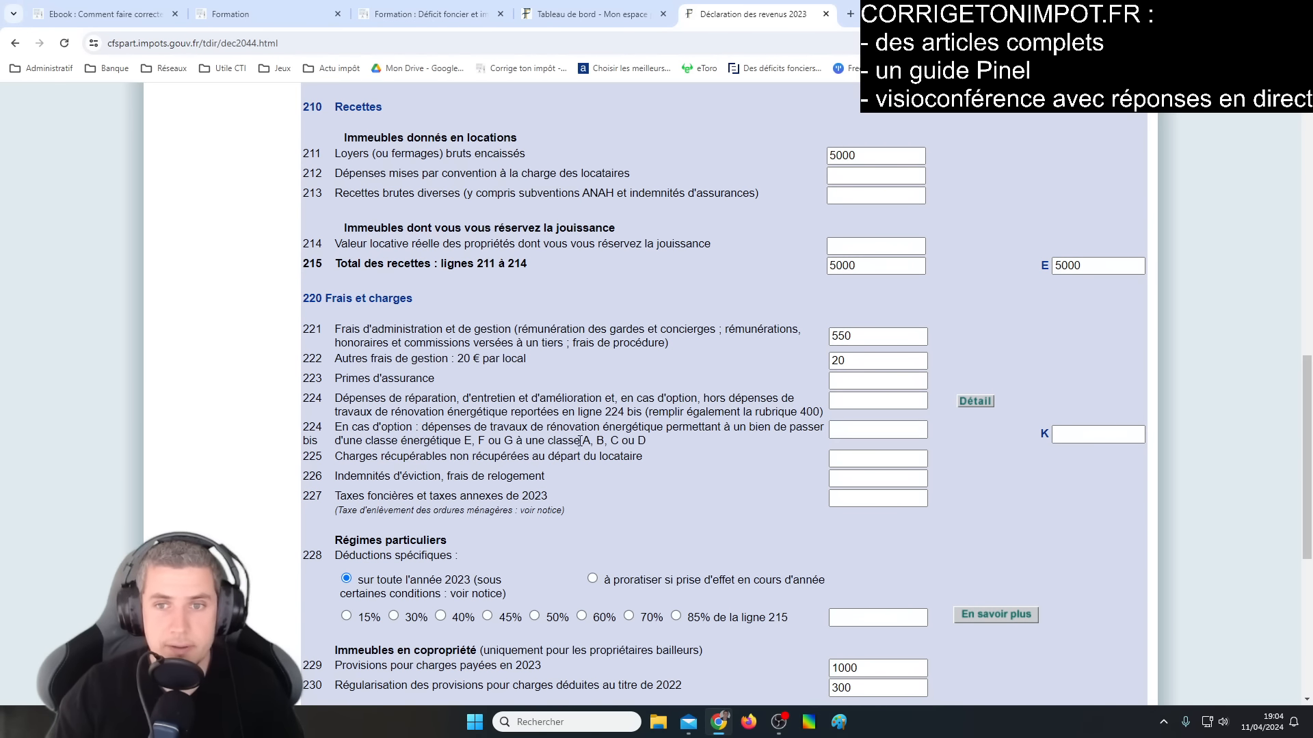
{"action": "scroll", "coordinate": [567, 452], "scroll_direction": "down", "scroll_amount": 2}
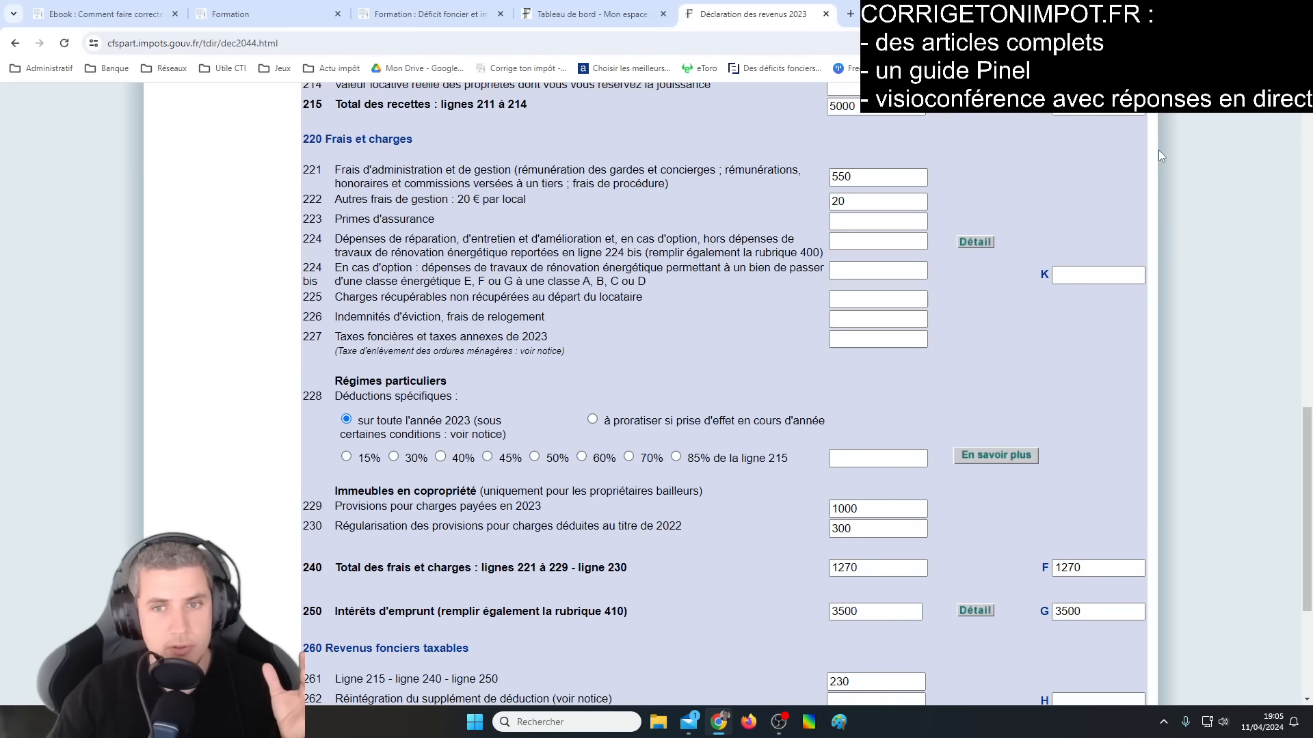
{"action": "double_click", "coordinate": [355, 248]}
{"action": "double_click", "coordinate": [351, 240]}
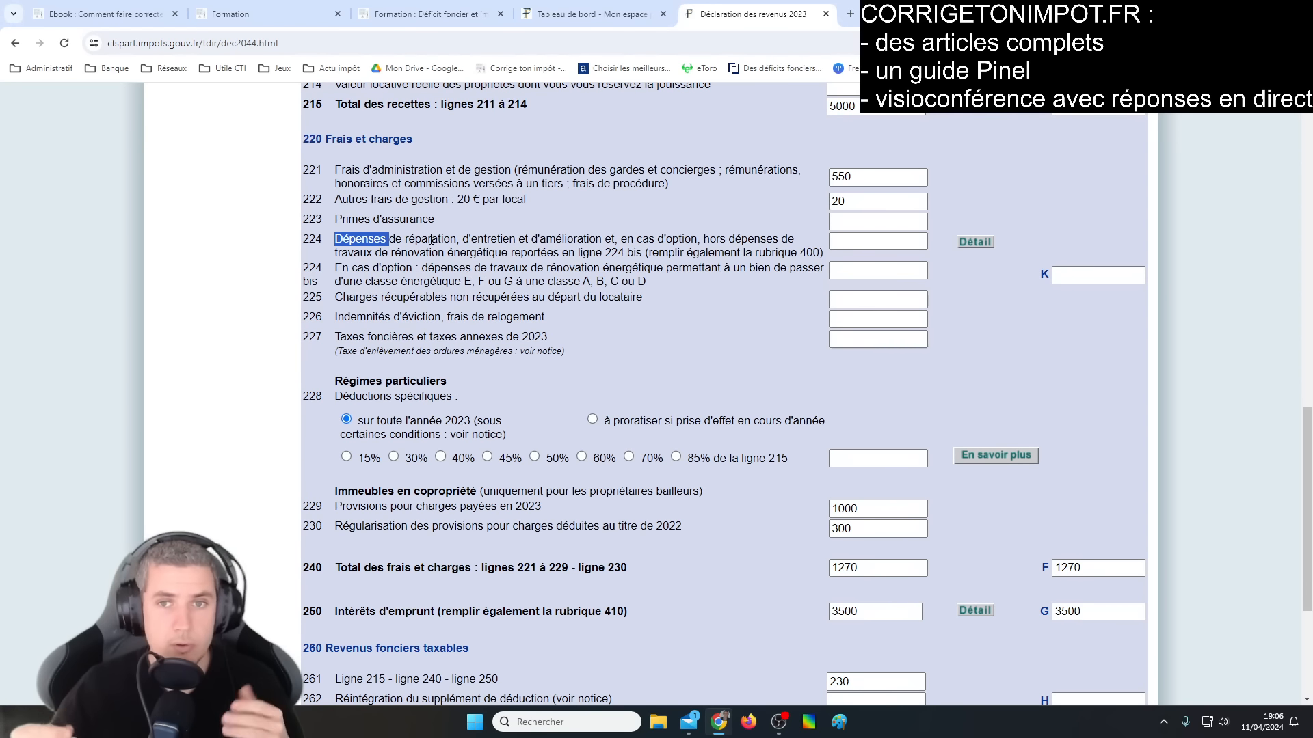
{"action": "left_click", "coordinate": [377, 239]}
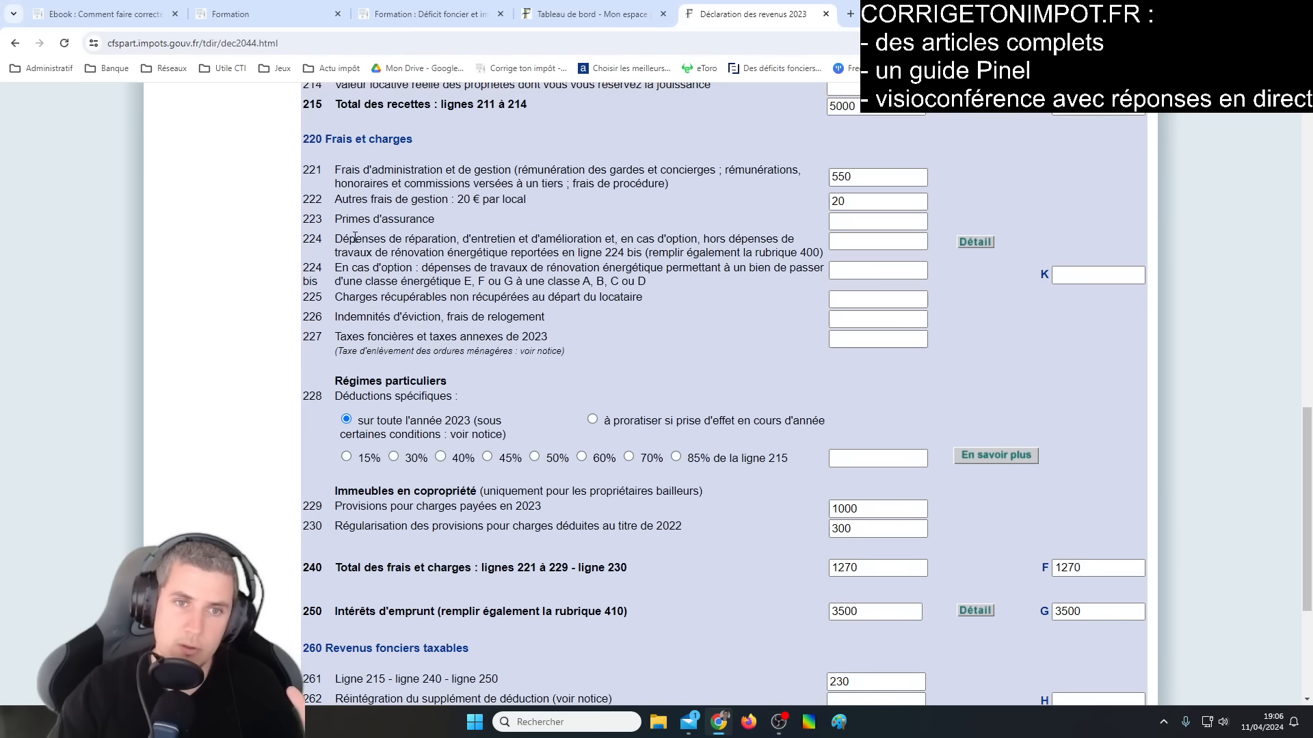
{"action": "left_click_drag", "start_coordinate": [355, 238], "coordinate": [407, 254]}
{"action": "left_click", "coordinate": [844, 243]}
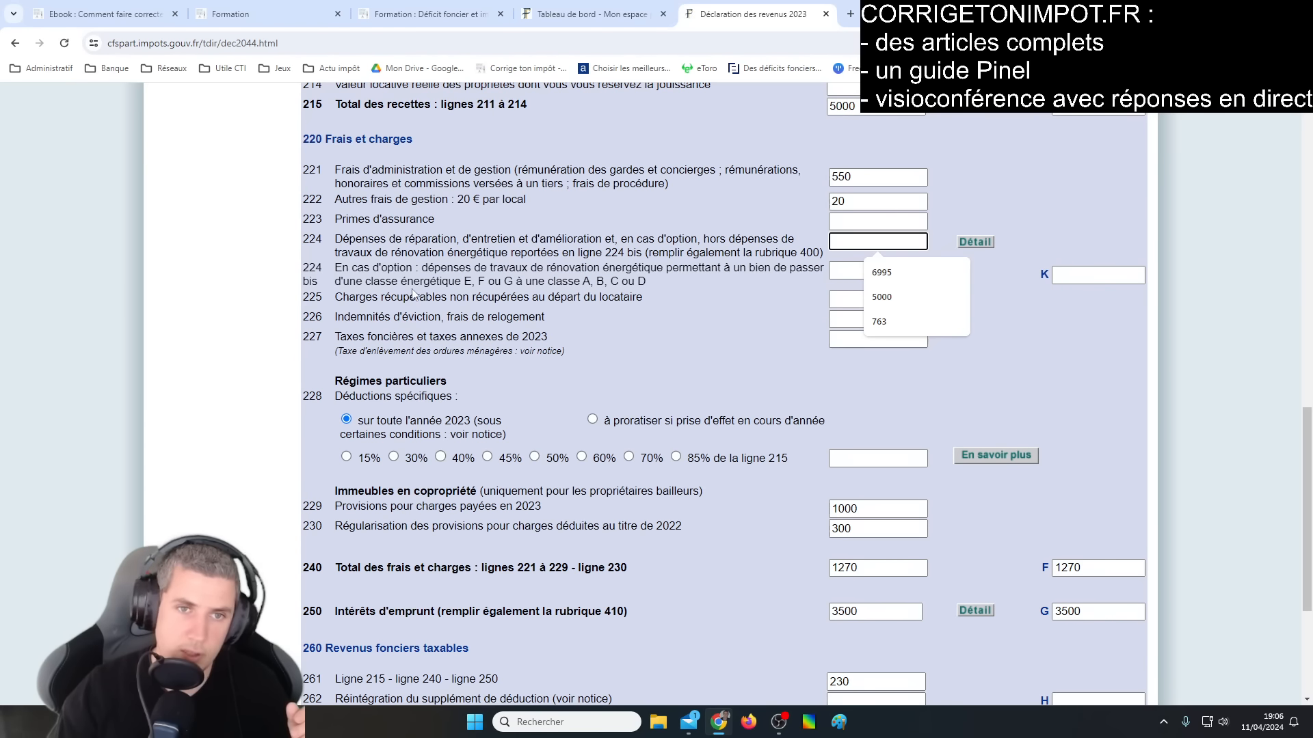
Step: Highlight the words "Dépenses" and "réparation" in the description of line 224 to review which works qualify
{"action": "scroll", "coordinate": [413, 294], "scroll_direction": "up", "scroll_amount": 2}
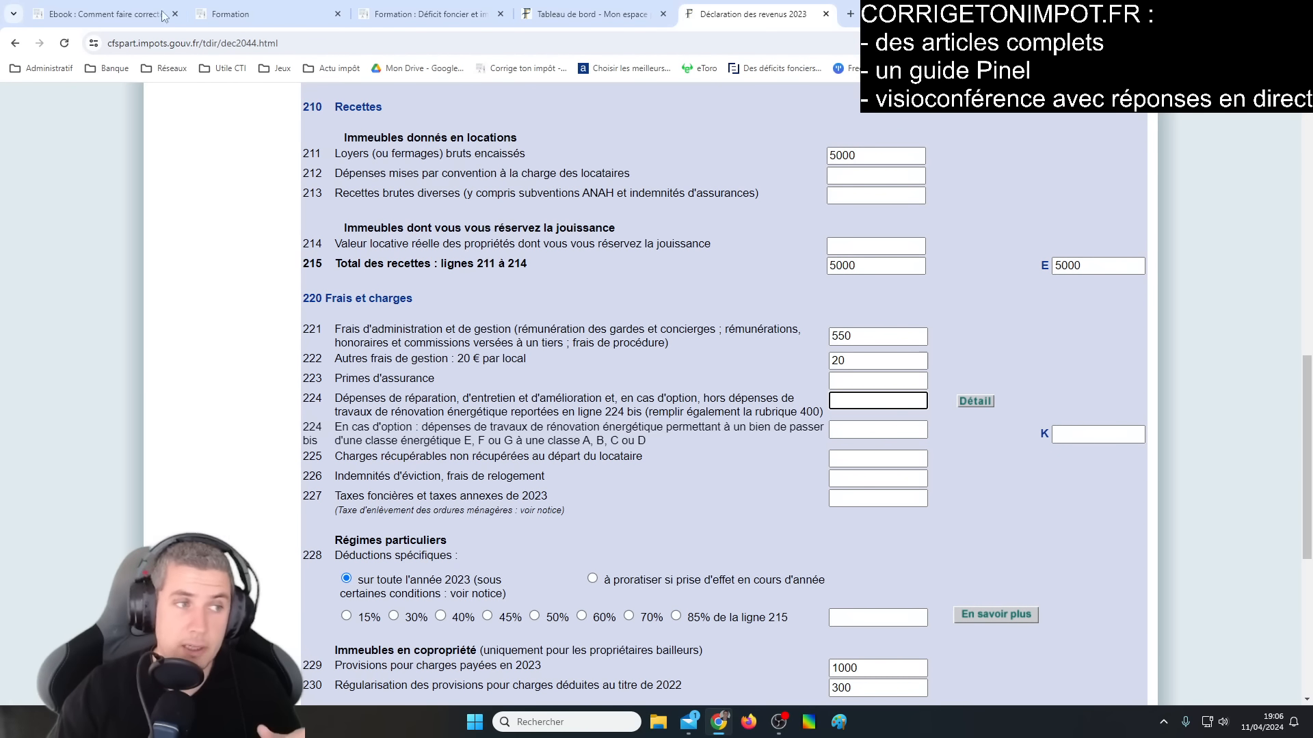
{"action": "double_click", "coordinate": [367, 398]}
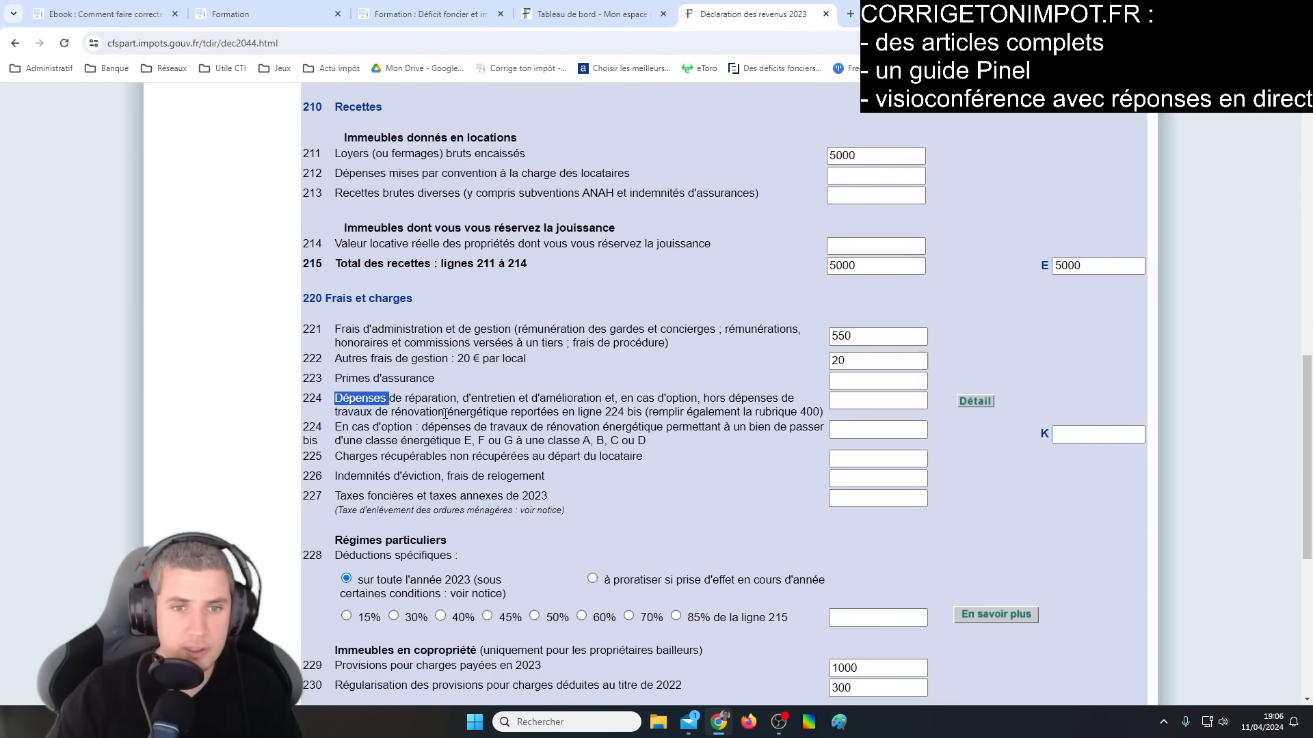
{"action": "double_click", "coordinate": [430, 397]}
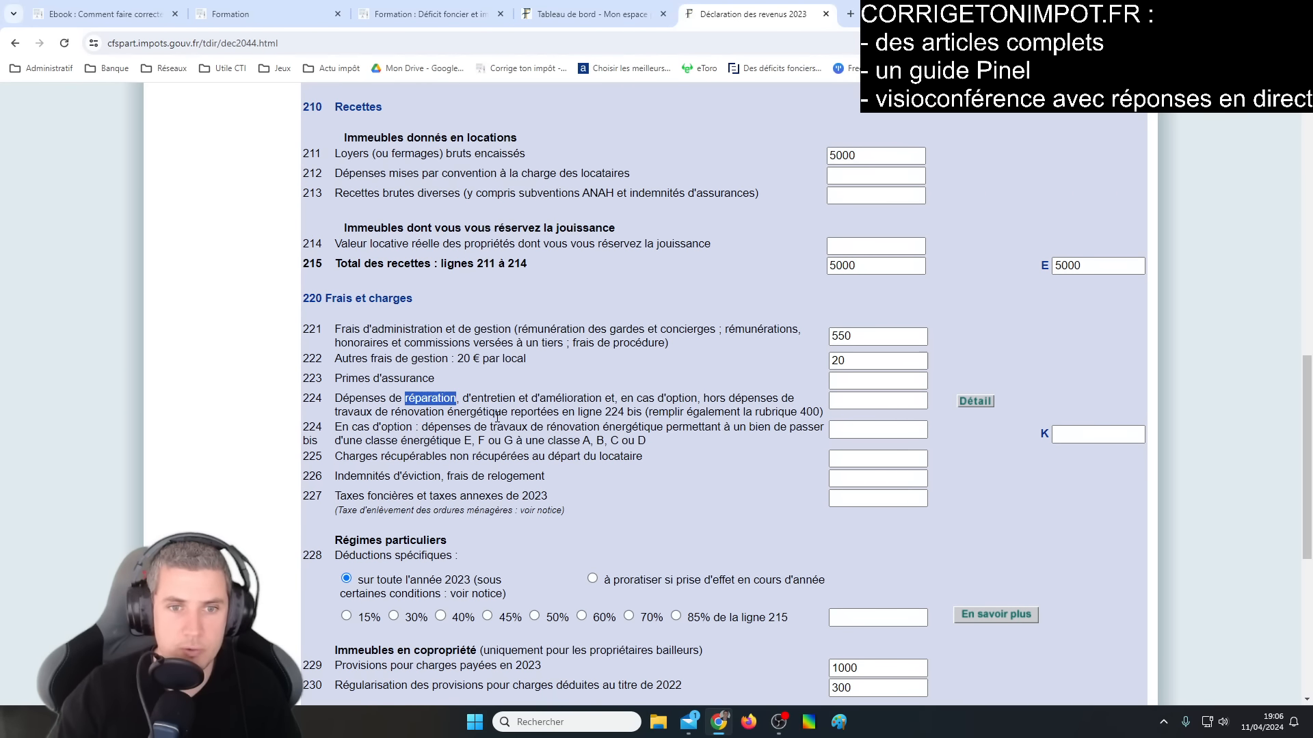
{"action": "scroll", "coordinate": [519, 462], "scroll_direction": "up", "scroll_amount": 5}
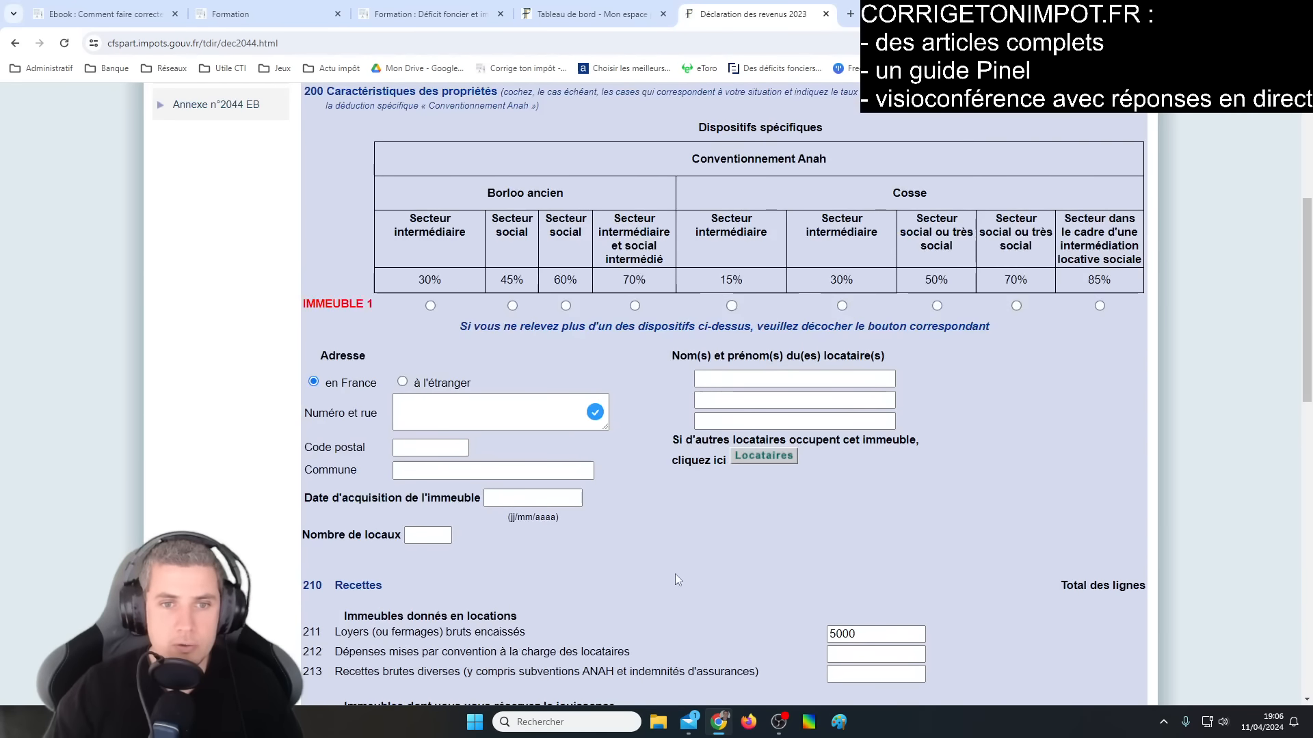
{"action": "scroll", "coordinate": [675, 569], "scroll_direction": "down", "scroll_amount": 3}
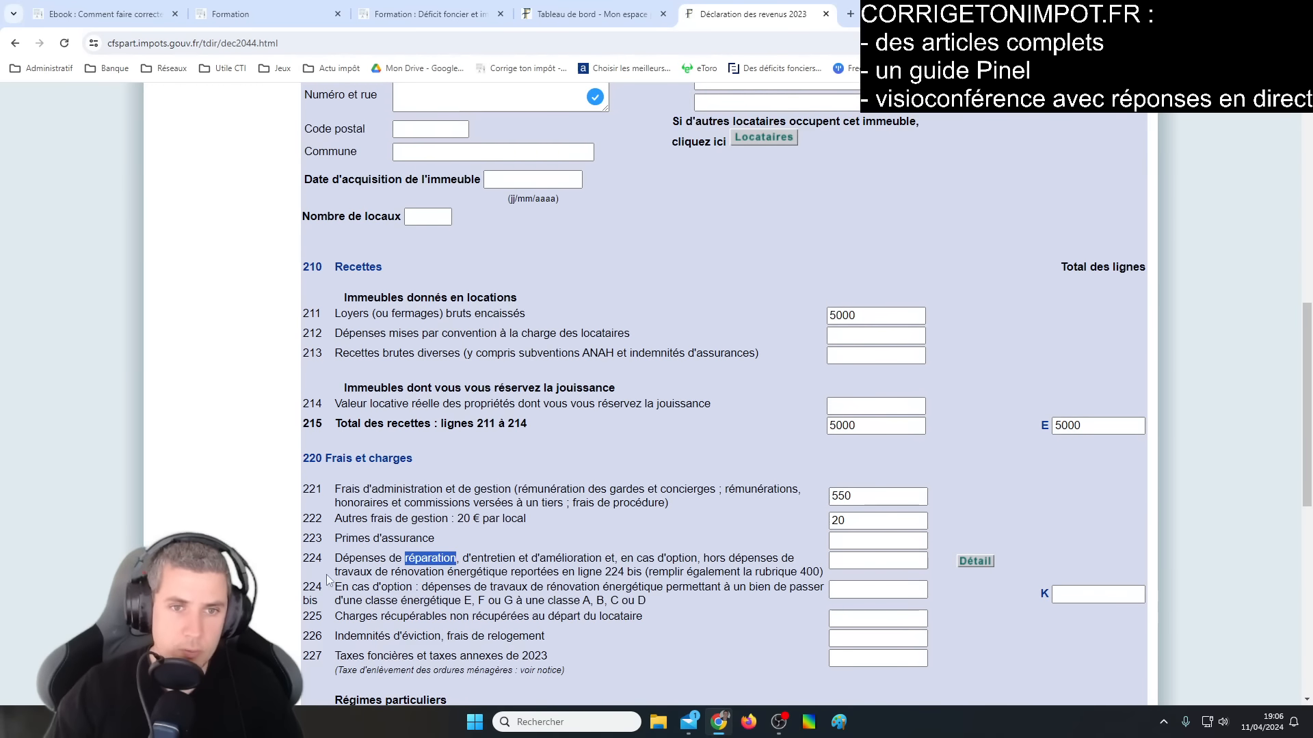
{"action": "scroll", "coordinate": [578, 502], "scroll_direction": "down", "scroll_amount": 5}
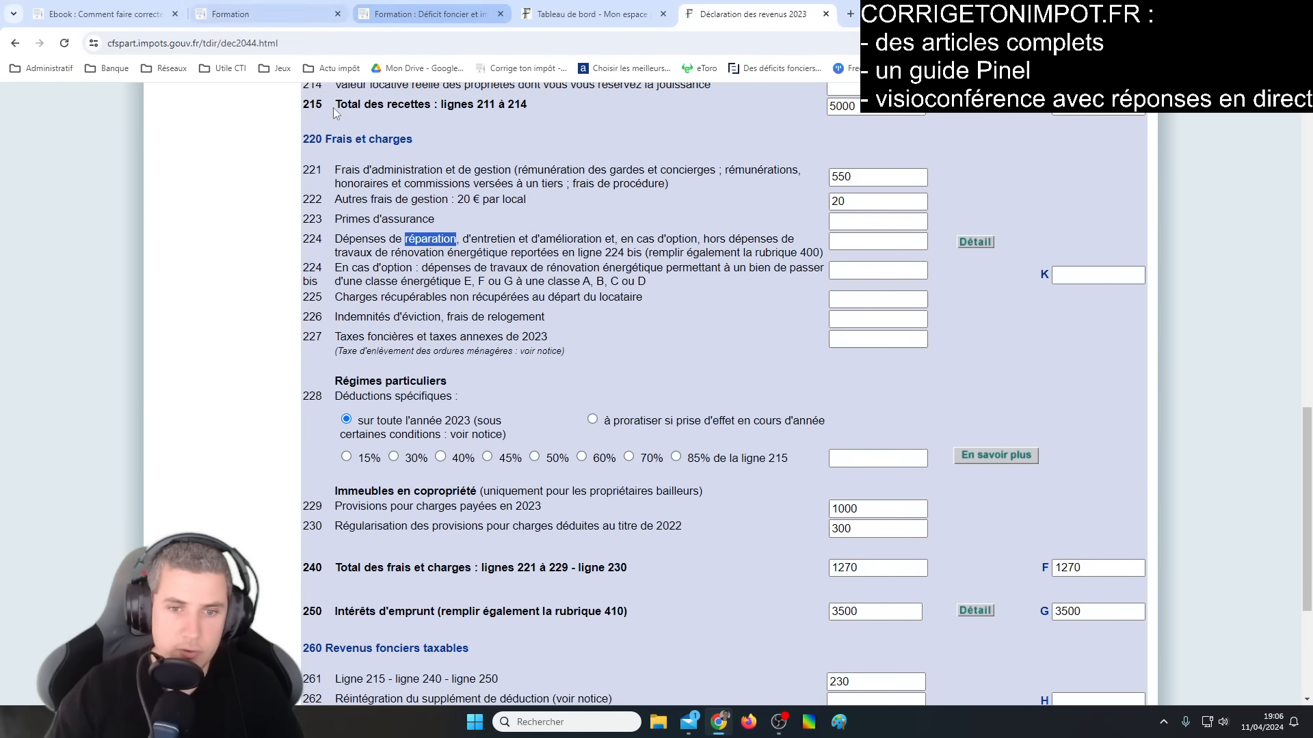
Step: Switch to the Corrige ton impôt website and search its articles for "remplir 2044"
{"action": "left_click", "coordinate": [434, 6]}
{"action": "left_click", "coordinate": [259, 14]}
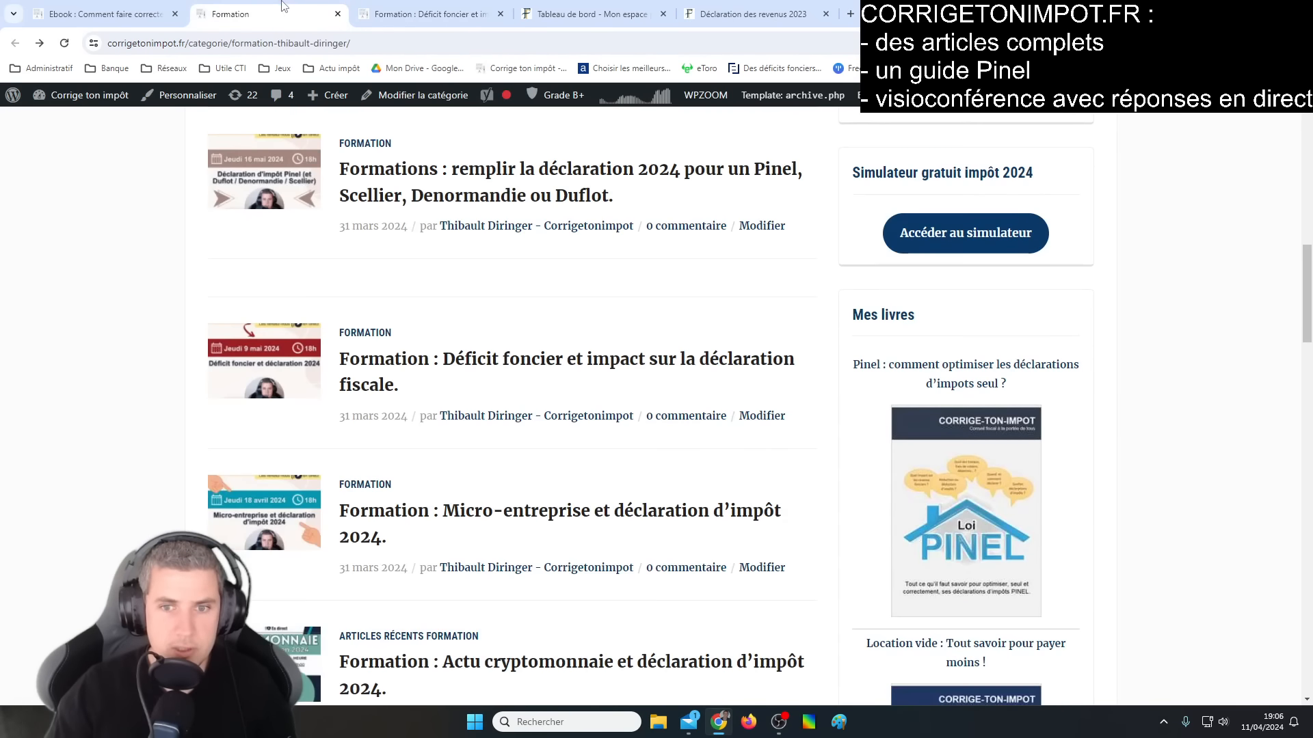
{"action": "scroll", "coordinate": [730, 489], "scroll_direction": "down", "scroll_amount": 10}
{"action": "scroll", "coordinate": [731, 490], "scroll_direction": "down", "scroll_amount": 10}
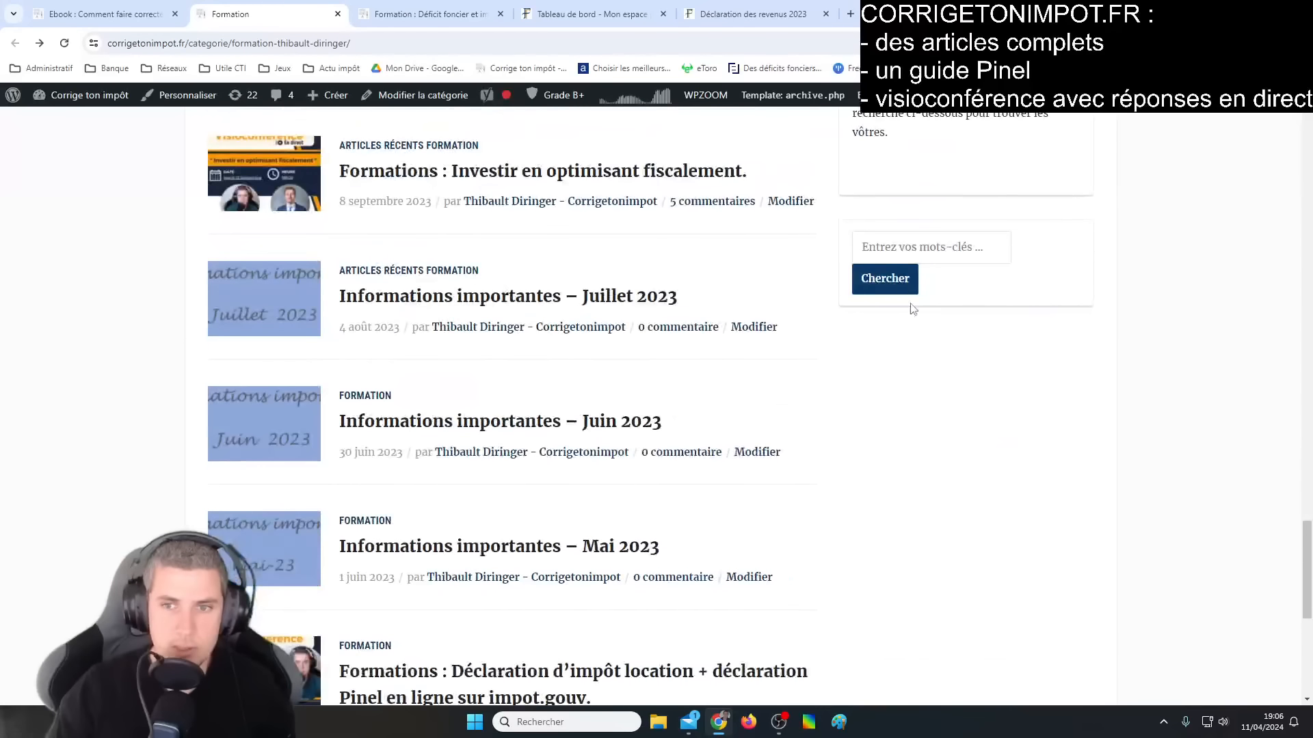
{"action": "left_click", "coordinate": [895, 248]}
{"action": "type", "text": "remplir 2"}
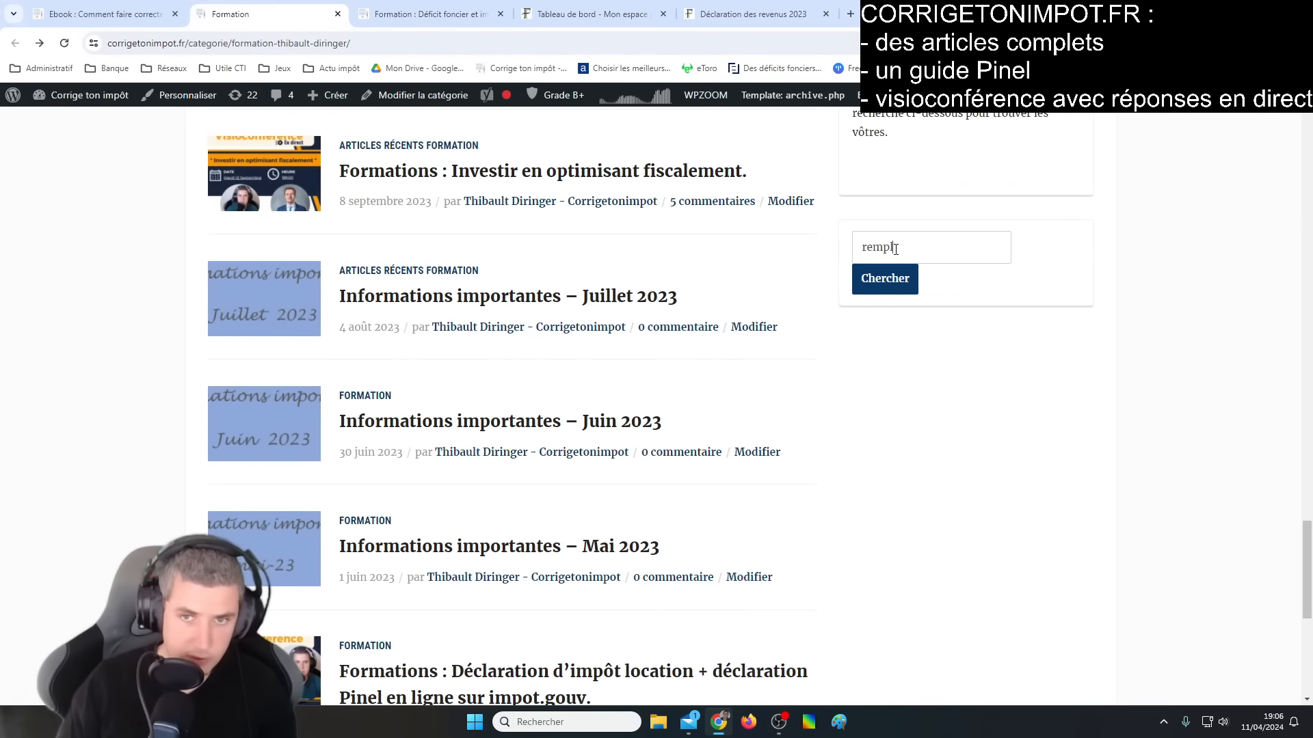
{"action": "type", "text": "044"}
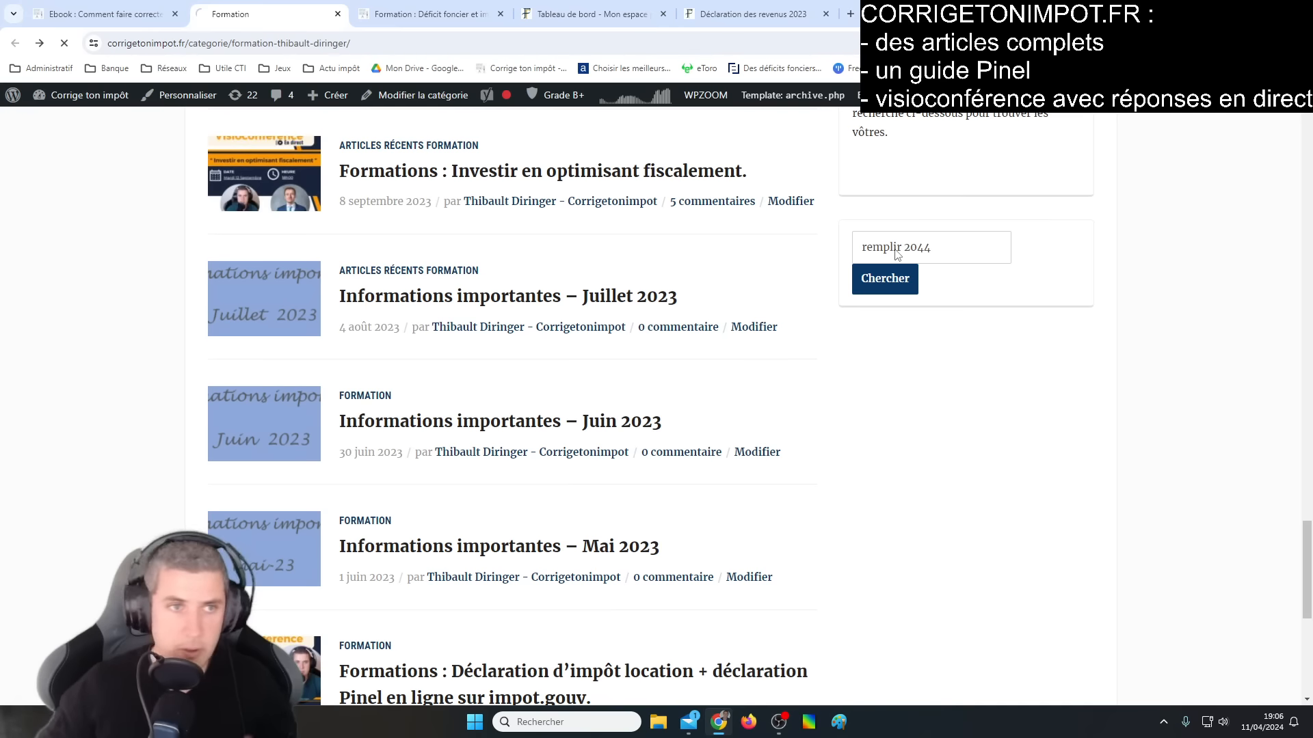
{"action": "key", "text": "Return"}
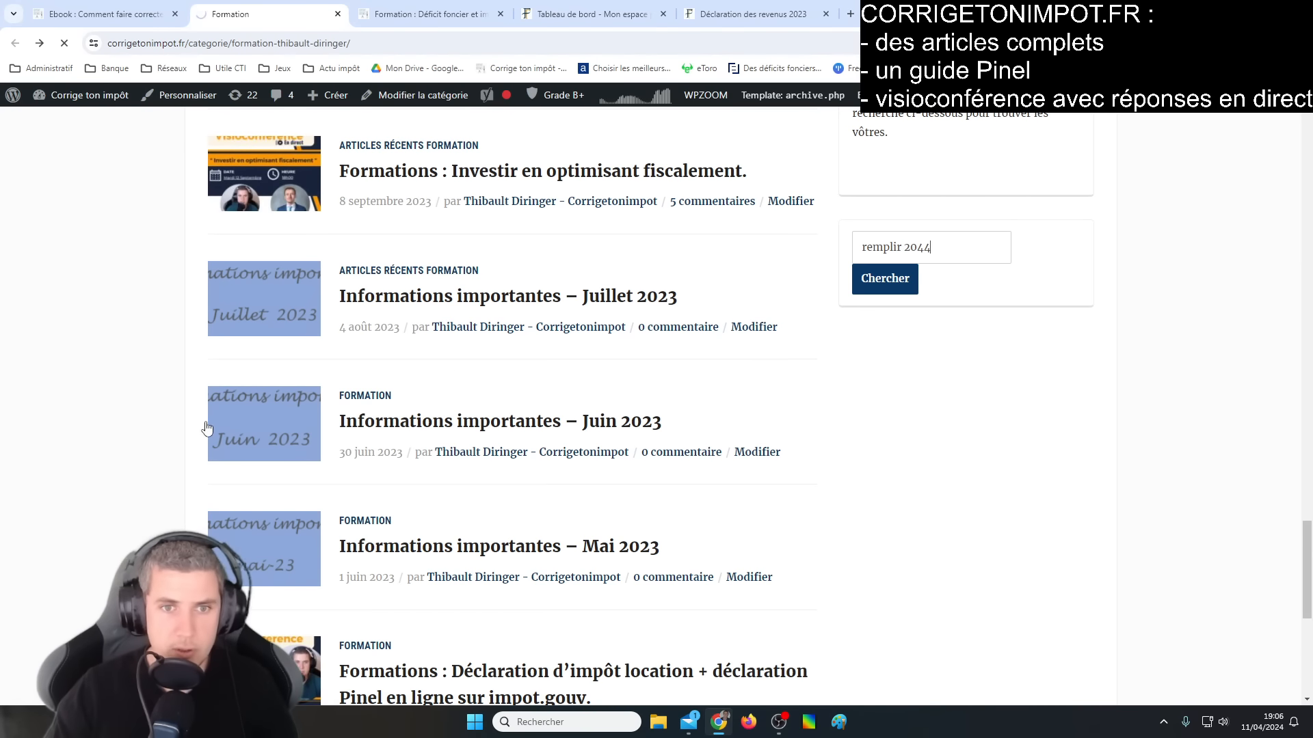
Step: Open the case-by-case tutorial on the 2044 declaration and read its explanations of lines 211 to 225
{"action": "scroll", "coordinate": [117, 445], "scroll_direction": "down", "scroll_amount": 2}
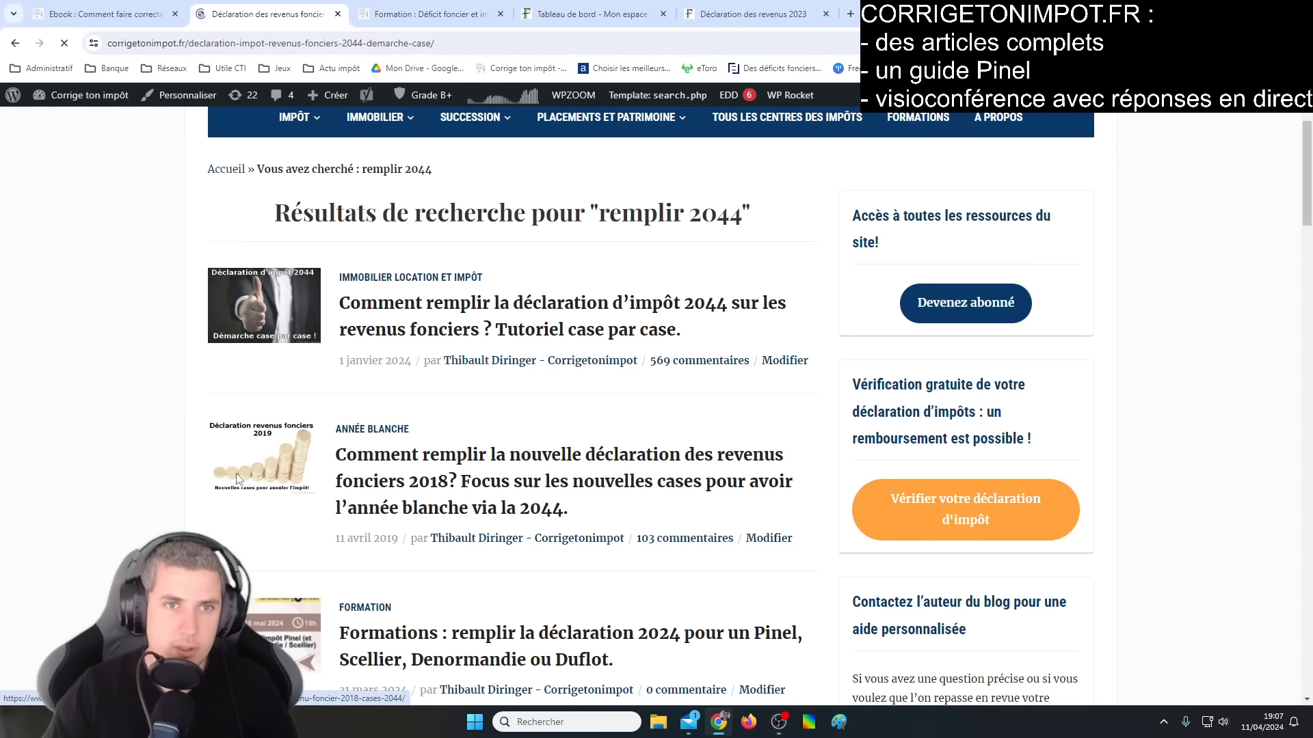
{"action": "scroll", "coordinate": [246, 471], "scroll_direction": "down", "scroll_amount": 10}
{"action": "scroll", "coordinate": [402, 268], "scroll_direction": "down", "scroll_amount": 2}
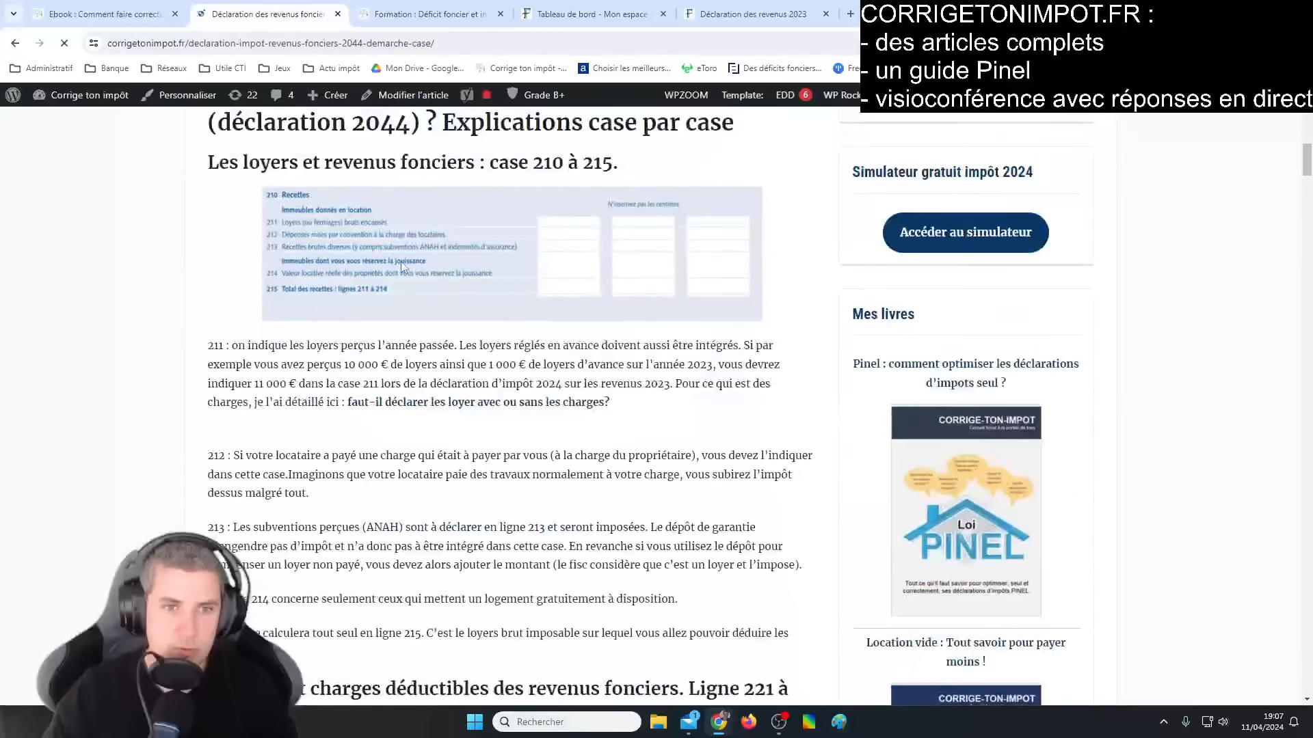
{"action": "scroll", "coordinate": [210, 522], "scroll_direction": "down", "scroll_amount": 2}
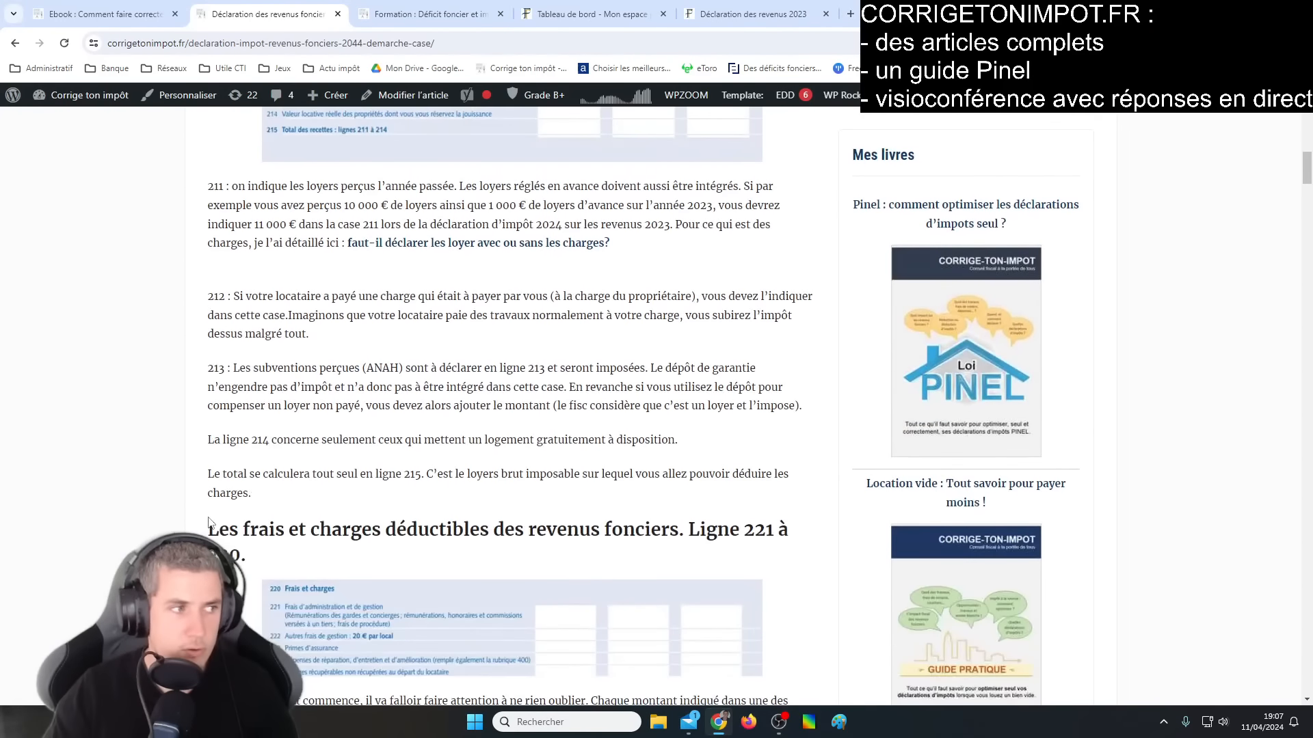
{"action": "scroll", "coordinate": [227, 422], "scroll_direction": "down", "scroll_amount": 10}
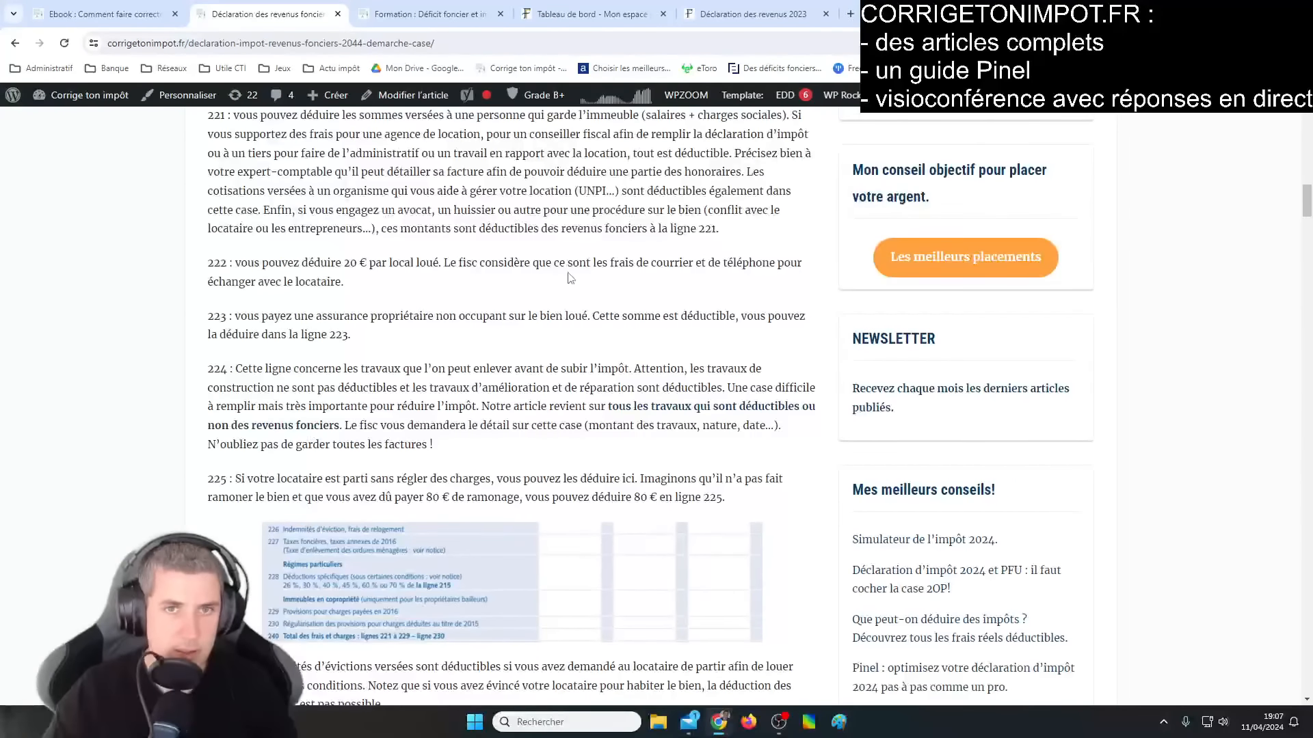
Step: Return to the 2023 declaration and review the rents, charges, loan interest and taxable income from line 211 to 263
{"action": "left_click", "coordinate": [752, 13]}
{"action": "scroll", "coordinate": [867, 314], "scroll_direction": "up", "scroll_amount": 3}
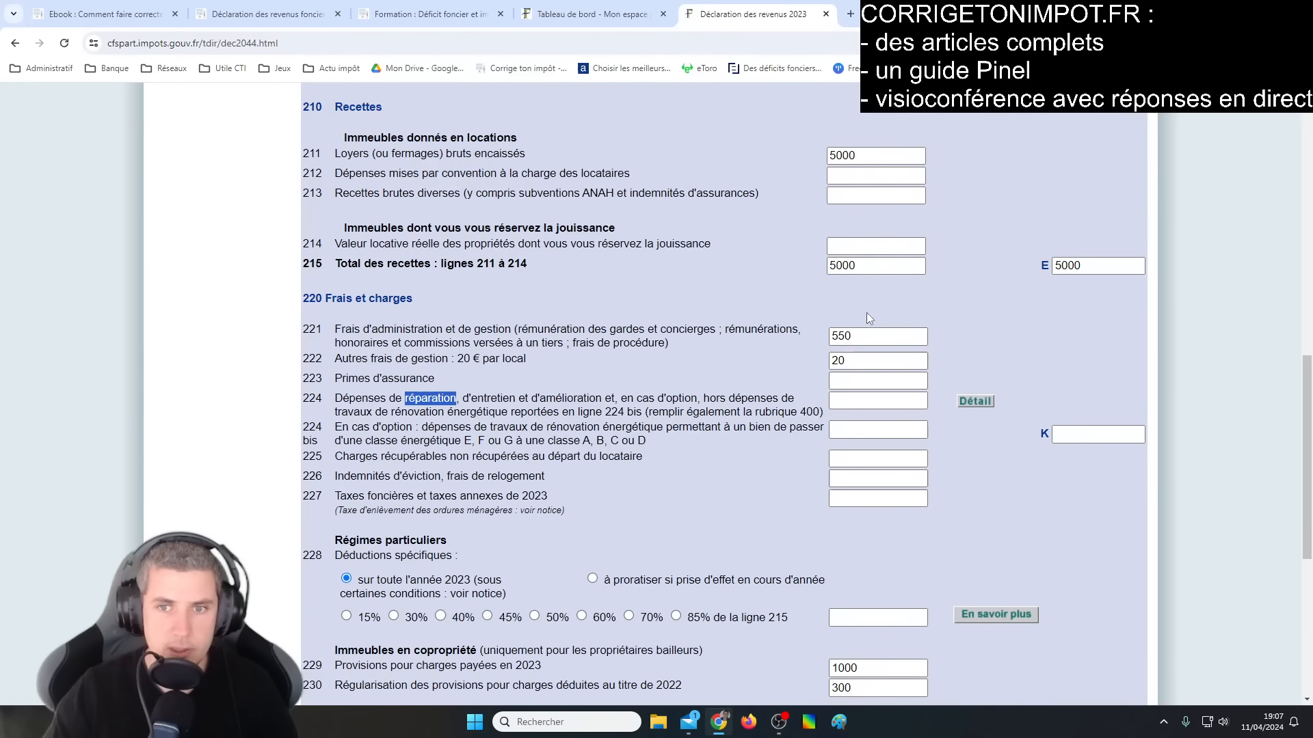
{"action": "scroll", "coordinate": [867, 318], "scroll_direction": "down", "scroll_amount": 2}
{"action": "scroll", "coordinate": [868, 397], "scroll_direction": "up", "scroll_amount": 2}
{"action": "left_click", "coordinate": [856, 153]}
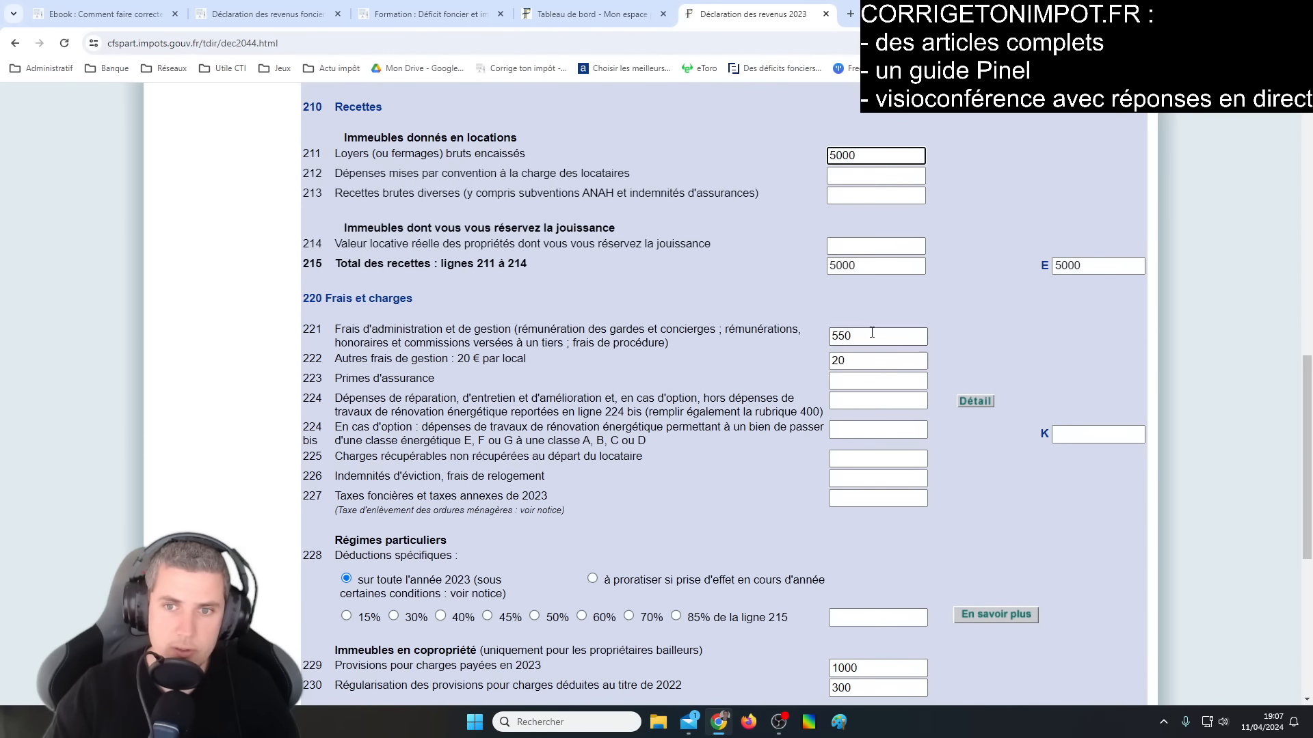
{"action": "scroll", "coordinate": [882, 444], "scroll_direction": "down", "scroll_amount": 5}
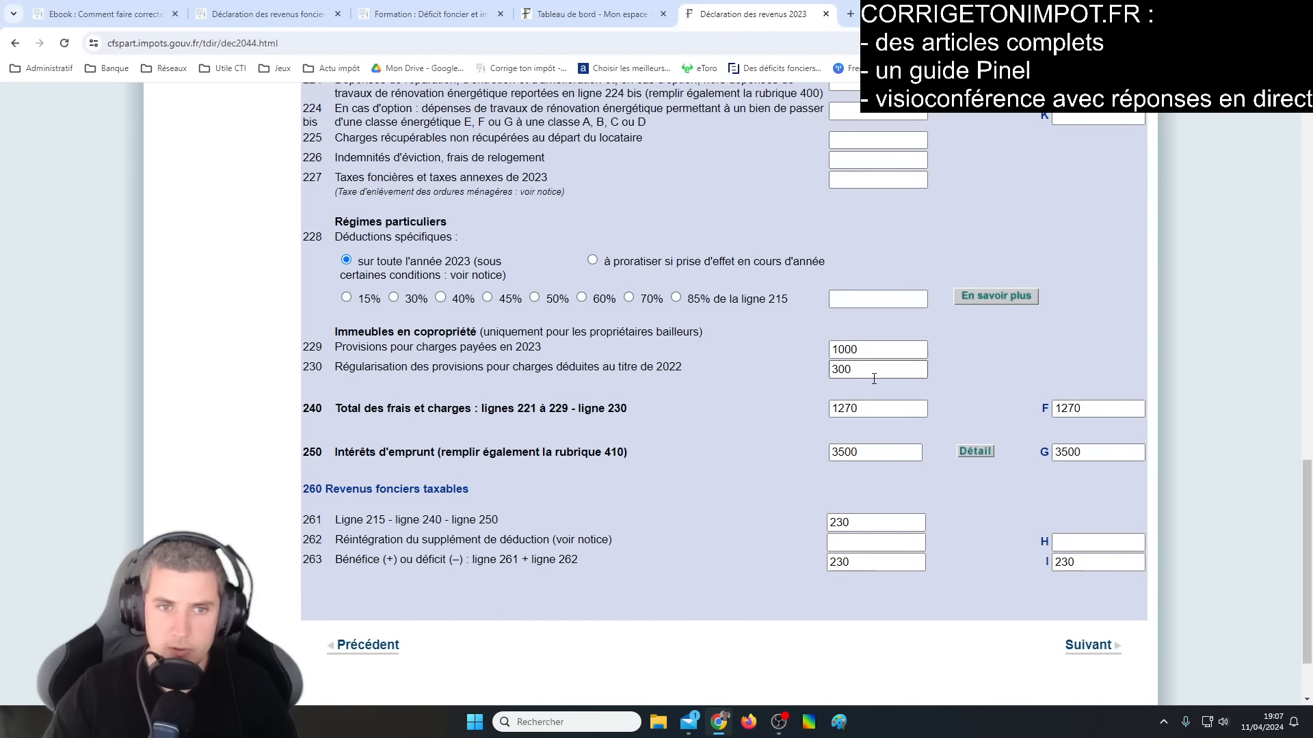
Step: Clear the amounts for other management costs on line 222 and administration costs on line 221
{"action": "scroll", "coordinate": [873, 378], "scroll_direction": "up", "scroll_amount": 5}
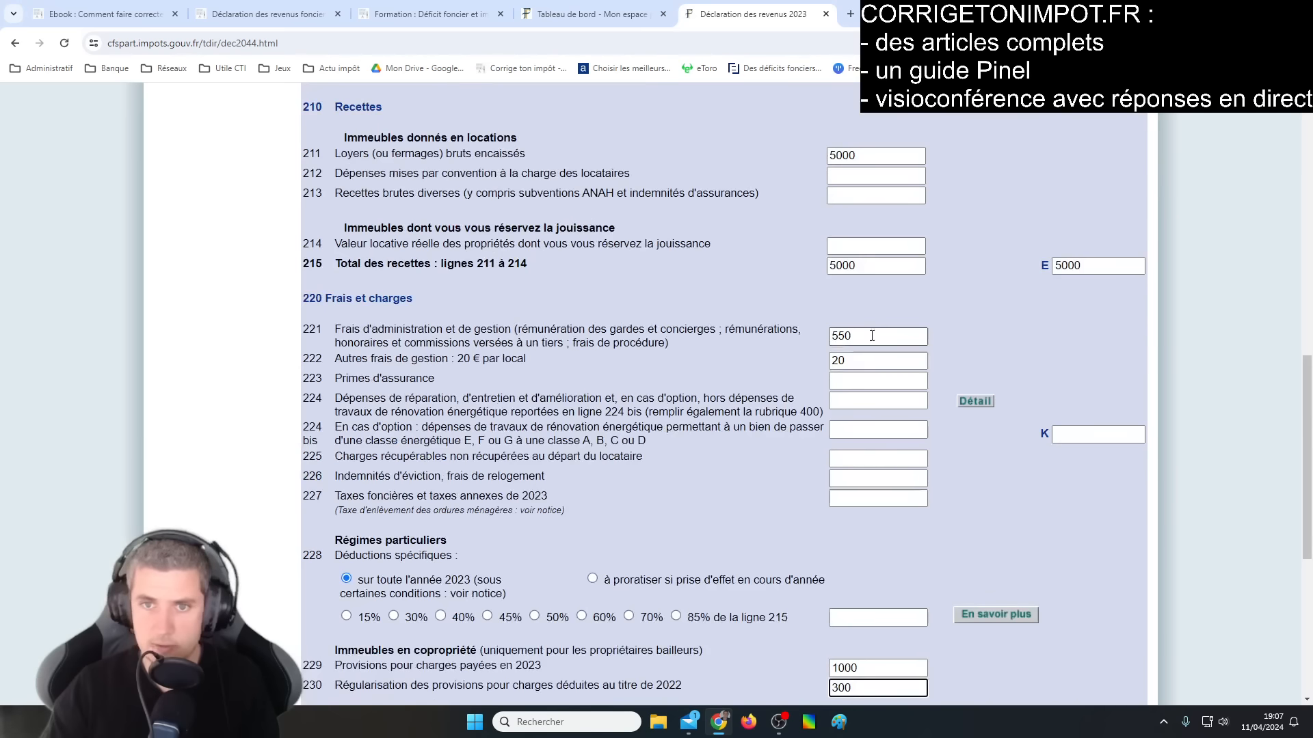
{"action": "left_click", "coordinate": [865, 359]}
{"action": "left_click", "coordinate": [867, 335]}
{"action": "key", "text": "BackSpace"}
{"action": "key", "text": "BackSpace"}
{"action": "key", "text": "BackSpace"}
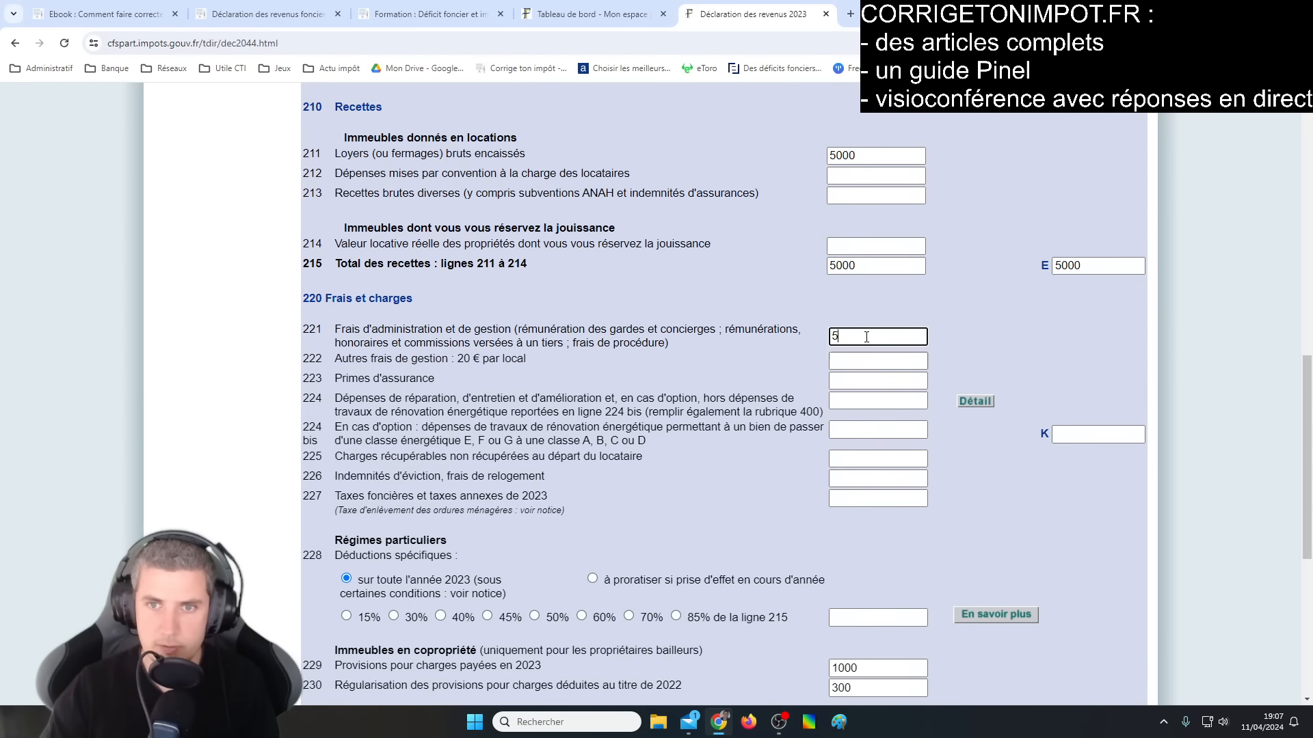
Step: Clear the 2022 co-ownership provision adjustment on line 230
{"action": "scroll", "coordinate": [886, 486], "scroll_direction": "down", "scroll_amount": 2}
{"action": "left_click", "coordinate": [869, 530]}
{"action": "key", "text": "BackSpace"}
{"action": "key", "text": "BackSpace"}
{"action": "key", "text": "BackSpace"}
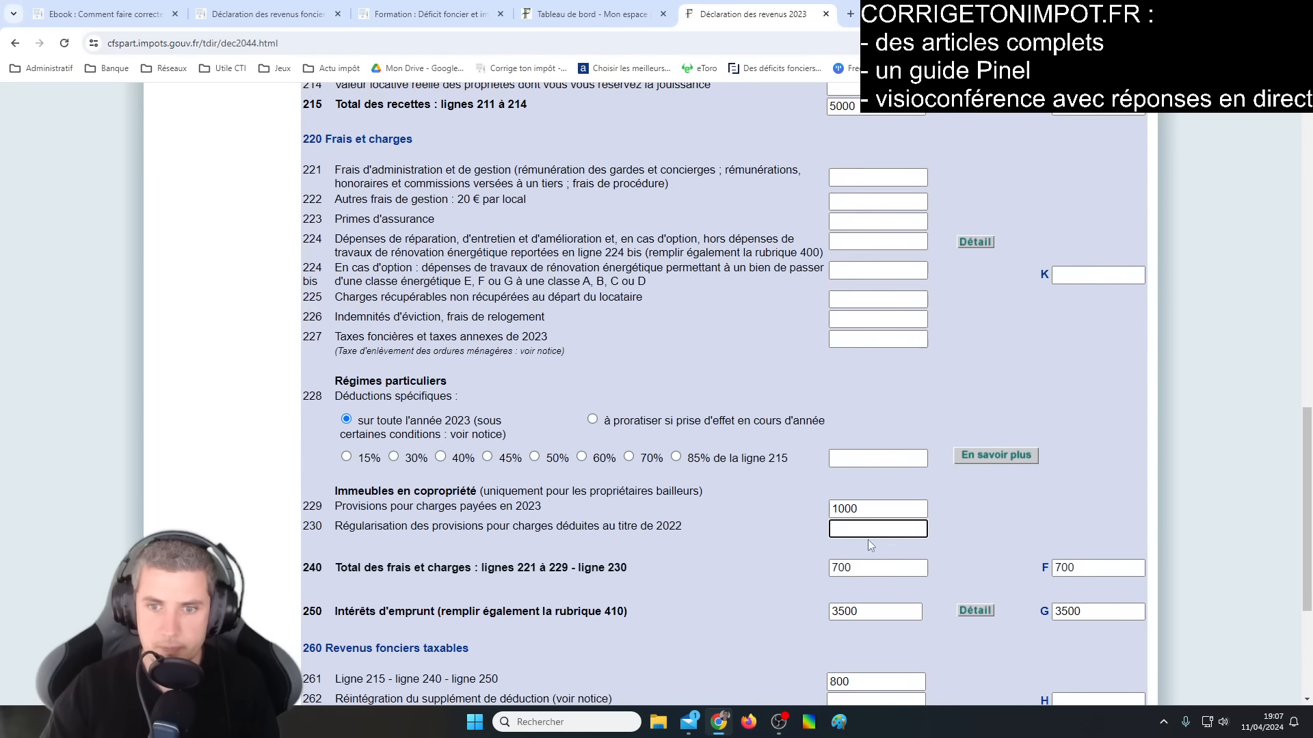
Step: Set the loan interest on line 250 to 3000
{"action": "scroll", "coordinate": [865, 608], "scroll_direction": "down", "scroll_amount": 2}
{"action": "scroll", "coordinate": [859, 477], "scroll_direction": "up", "scroll_amount": 4}
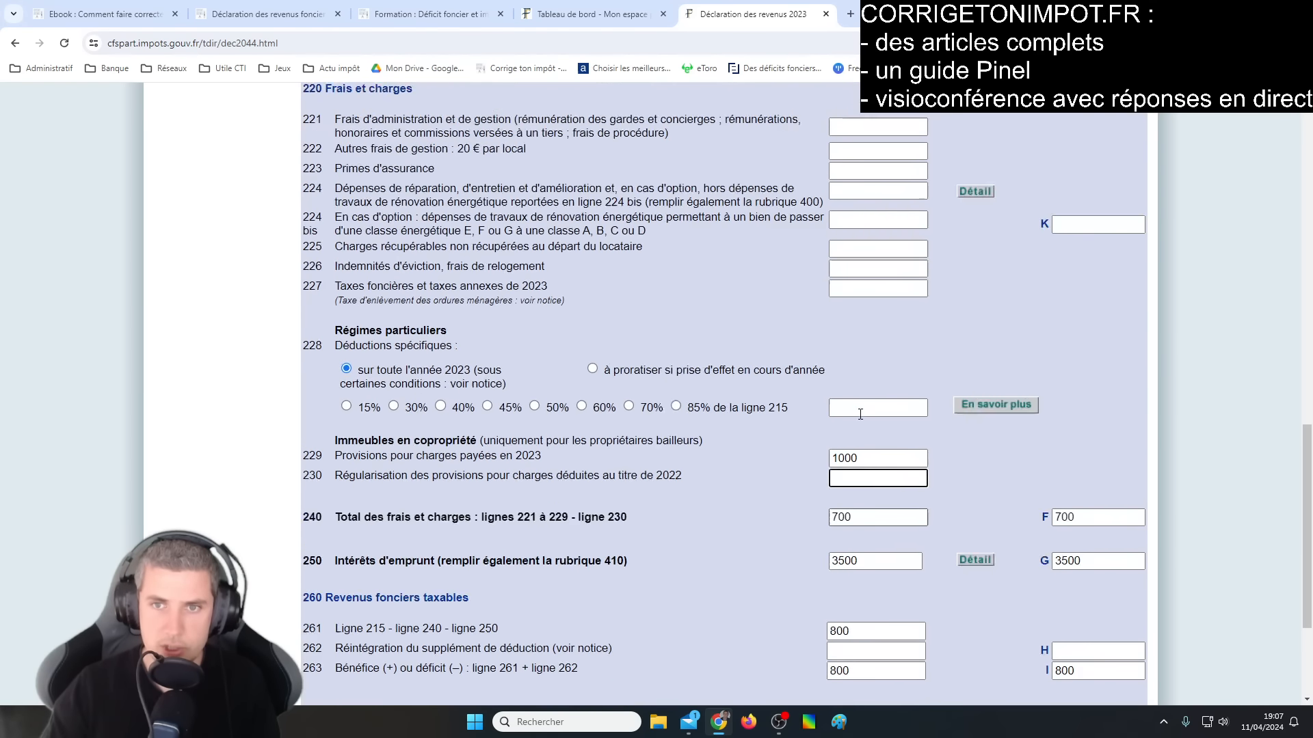
{"action": "scroll", "coordinate": [887, 406], "scroll_direction": "down", "scroll_amount": 3}
{"action": "scroll", "coordinate": [887, 406], "scroll_direction": "down", "scroll_amount": 1}
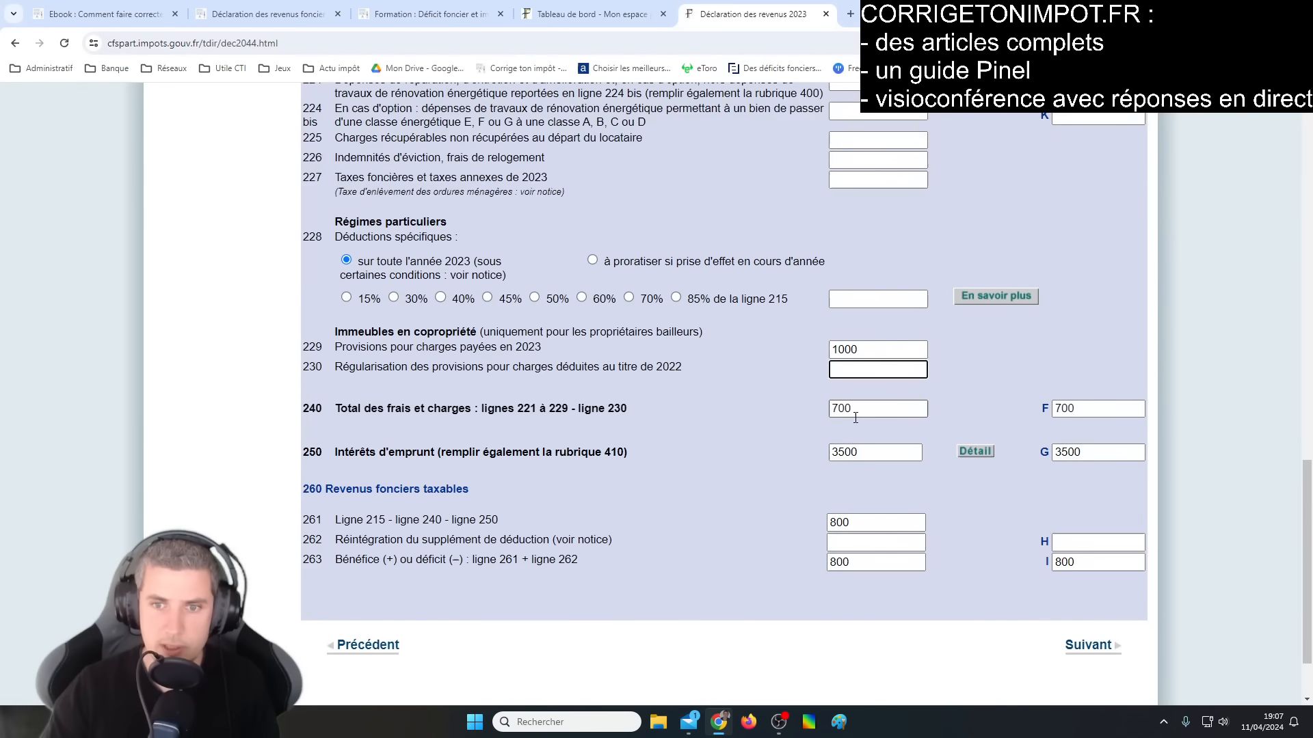
{"action": "left_click", "coordinate": [842, 452]}
{"action": "key", "text": "BackSpace"}
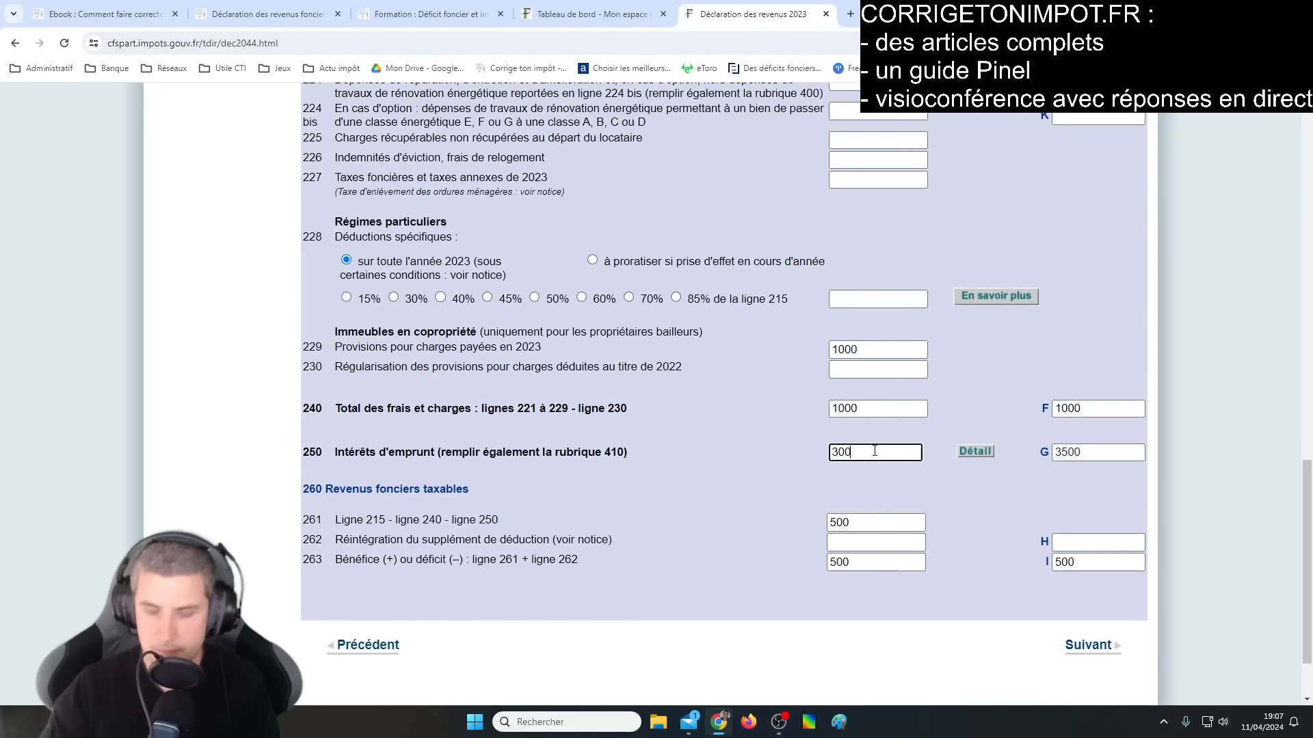
{"action": "type", "text": "0"}
{"action": "left_click", "coordinate": [862, 503]}
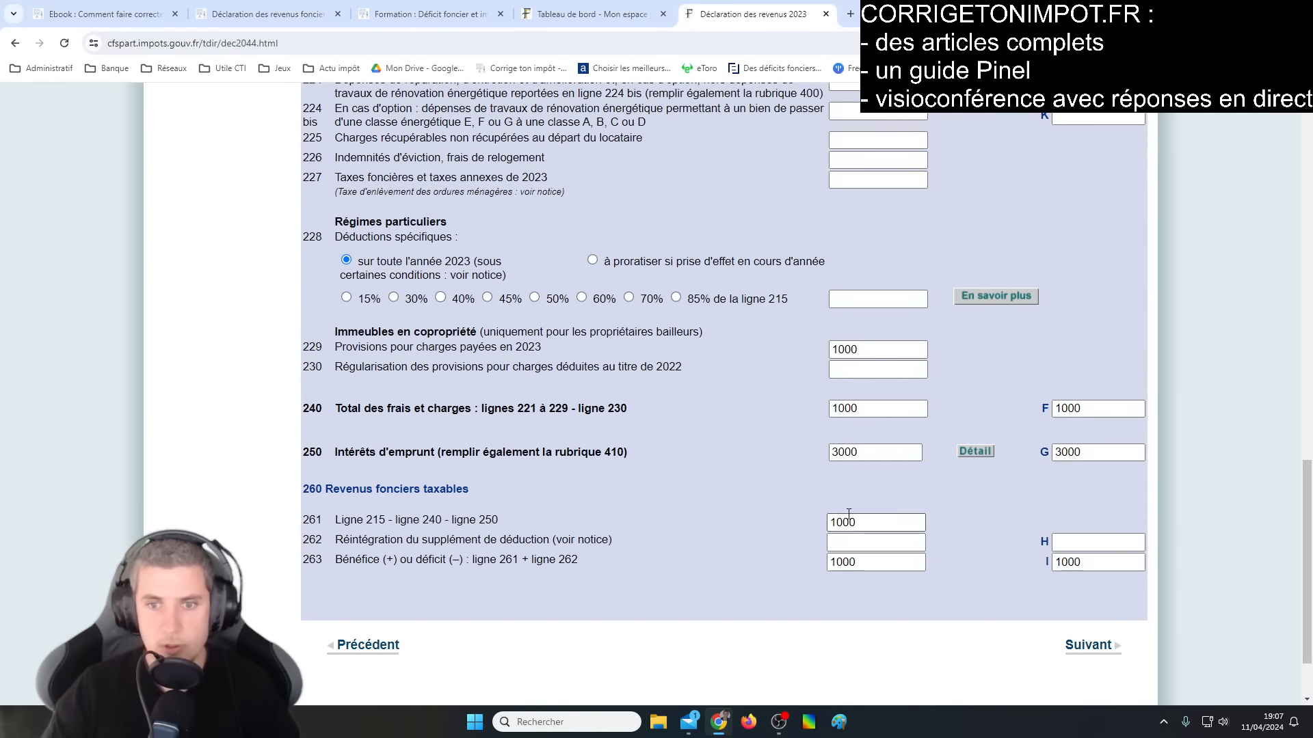
Step: Review the rents, charges and taxable income on lines 211 to 263, including line 224 bis, and continue to the following declaration page
{"action": "scroll", "coordinate": [716, 572], "scroll_direction": "up", "scroll_amount": 4}
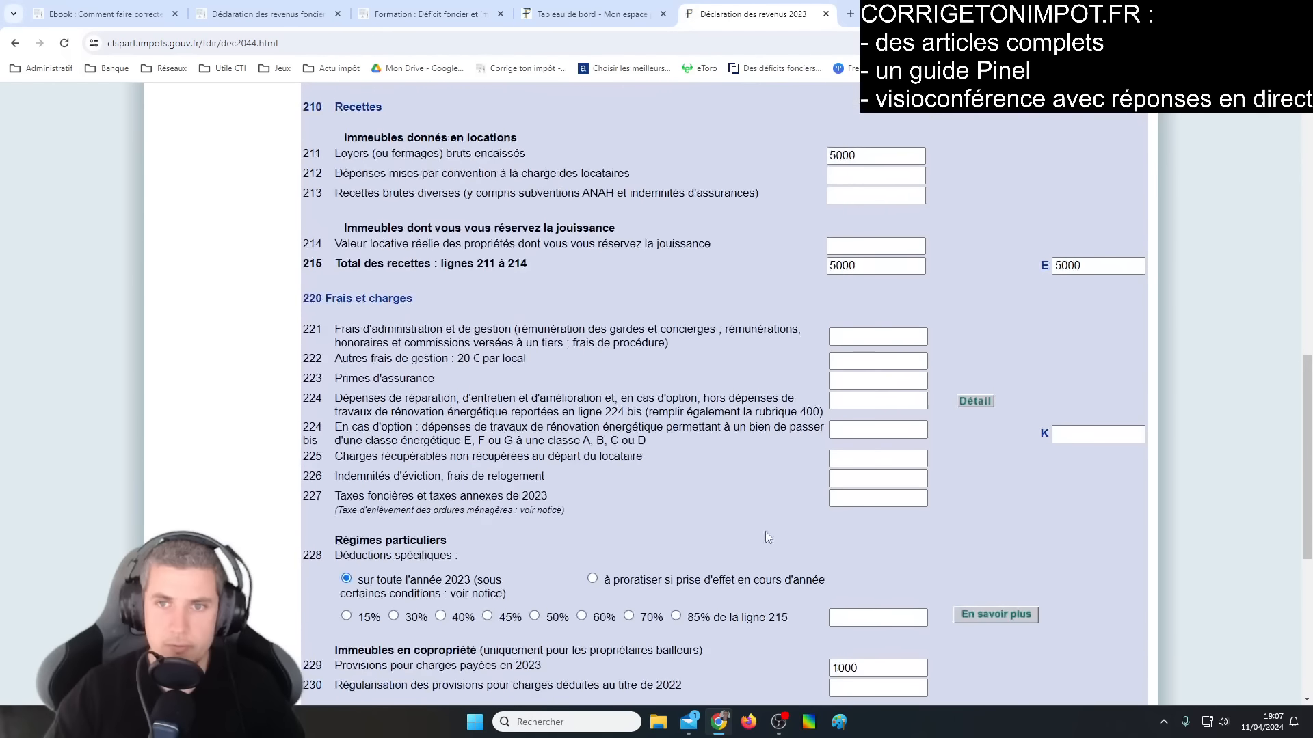
{"action": "scroll", "coordinate": [851, 429], "scroll_direction": "down", "scroll_amount": 2}
{"action": "scroll", "coordinate": [851, 429], "scroll_direction": "down", "scroll_amount": 2}
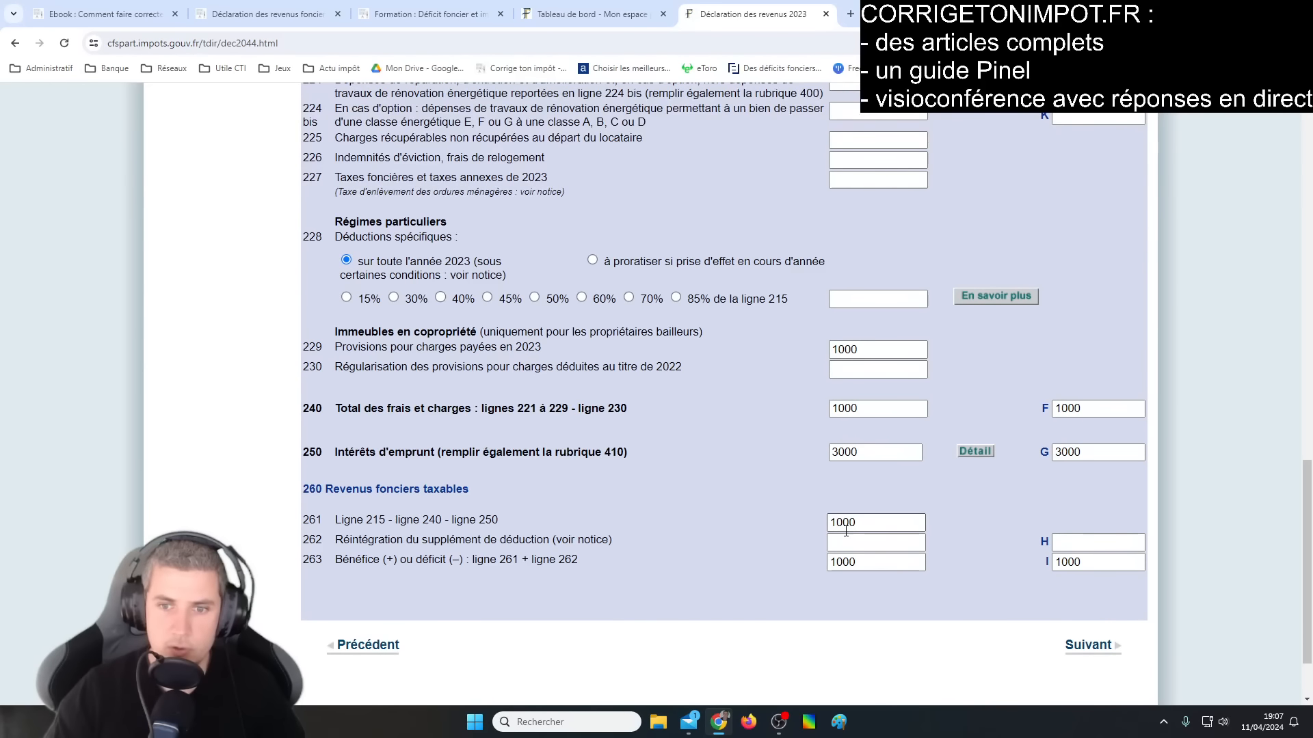
{"action": "left_click_drag", "start_coordinate": [855, 524], "coordinate": [834, 523]}
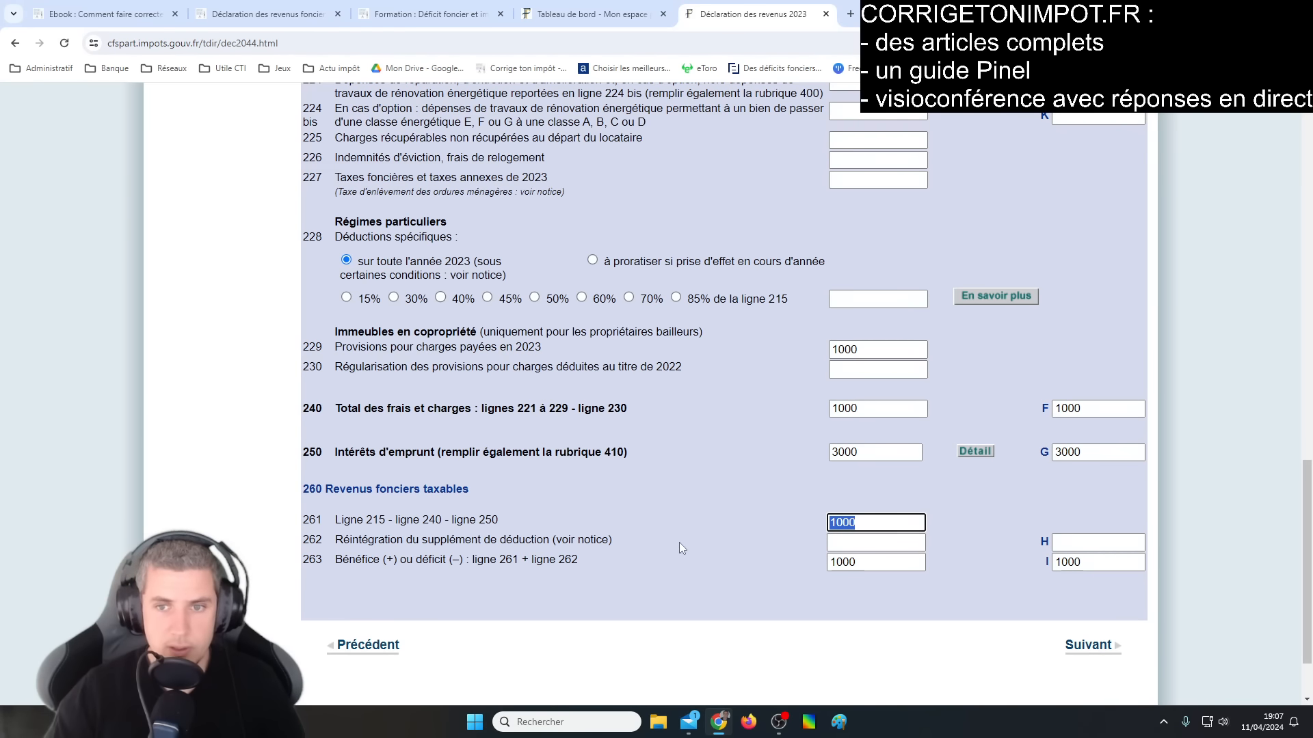
{"action": "scroll", "coordinate": [778, 546], "scroll_direction": "up", "scroll_amount": 5}
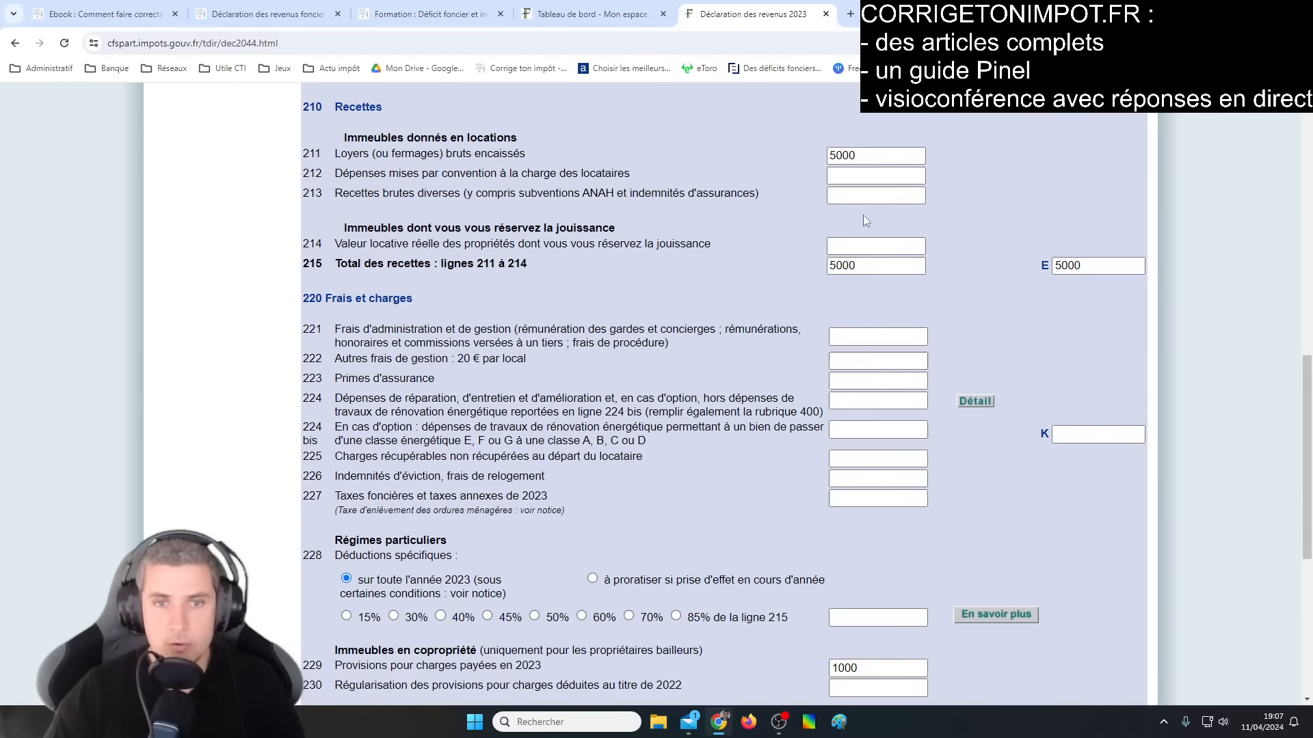
{"action": "scroll", "coordinate": [812, 502], "scroll_direction": "down", "scroll_amount": 5}
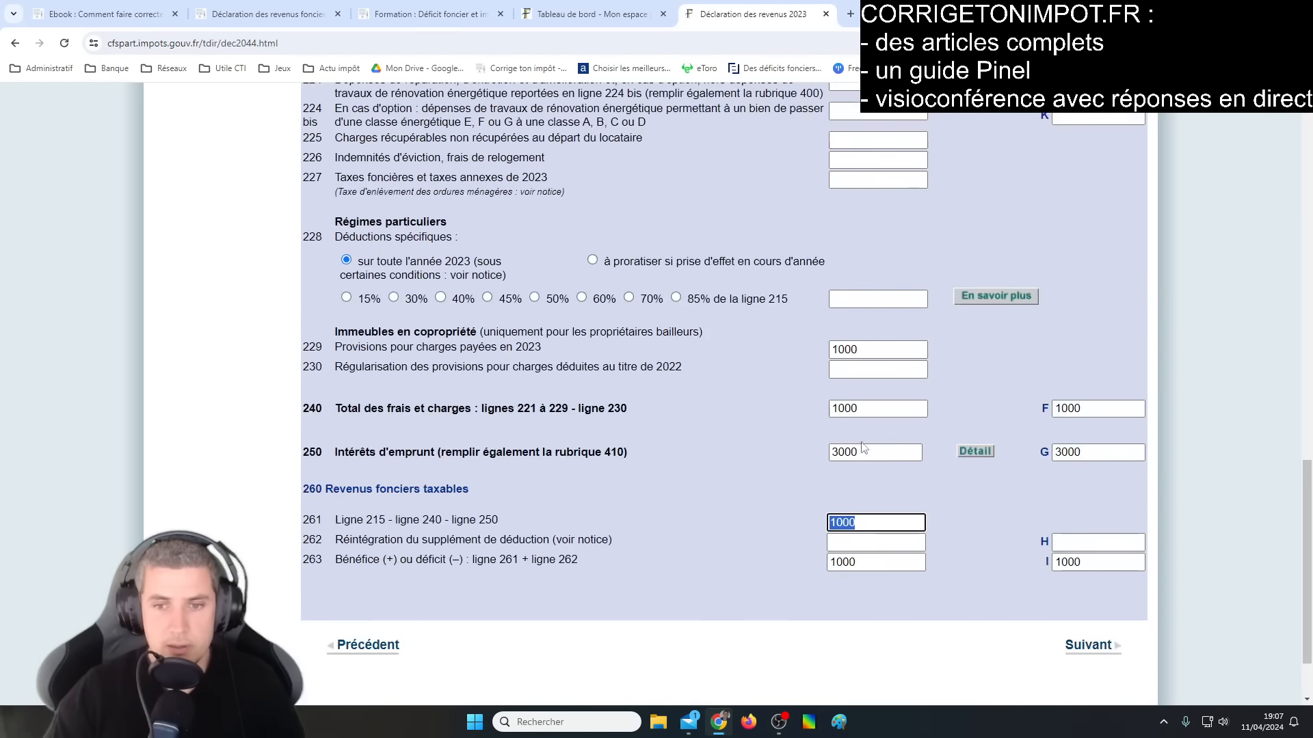
{"action": "scroll", "coordinate": [812, 502], "scroll_direction": "up", "scroll_amount": 3}
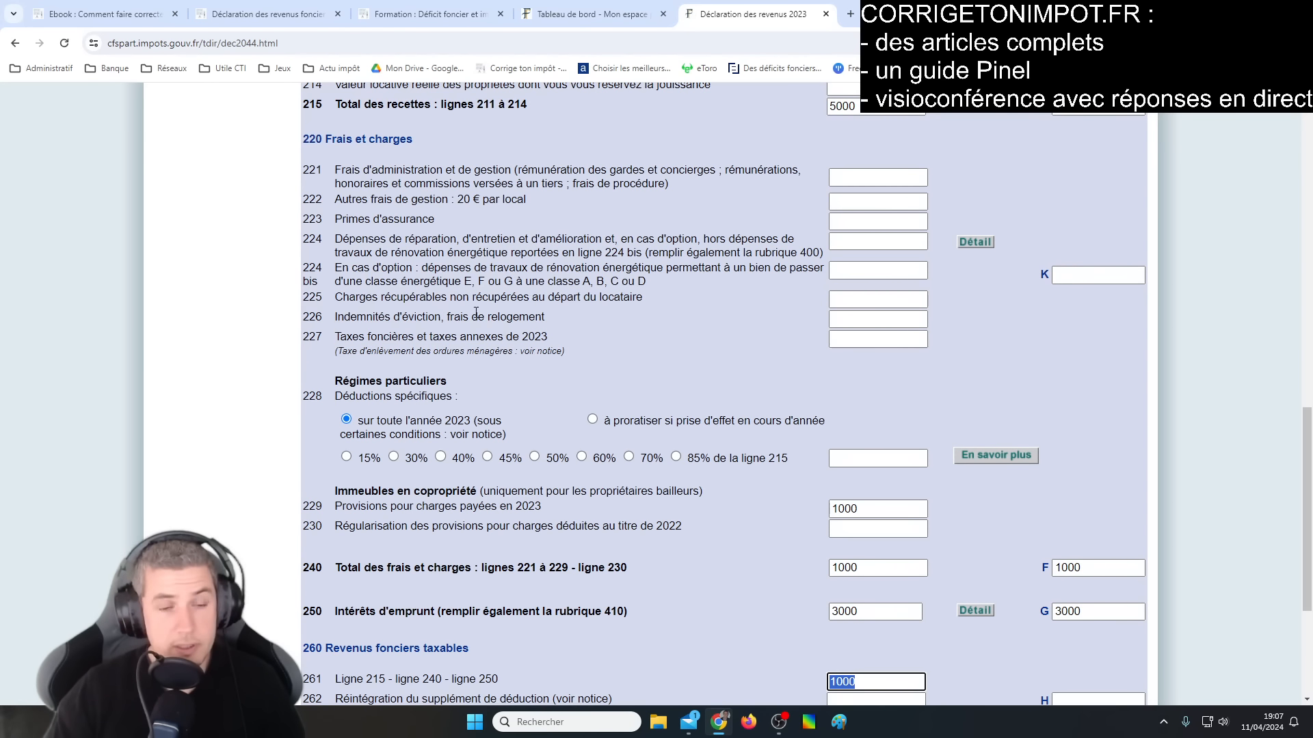
{"action": "left_click_drag", "start_coordinate": [302, 267], "coordinate": [320, 282]}
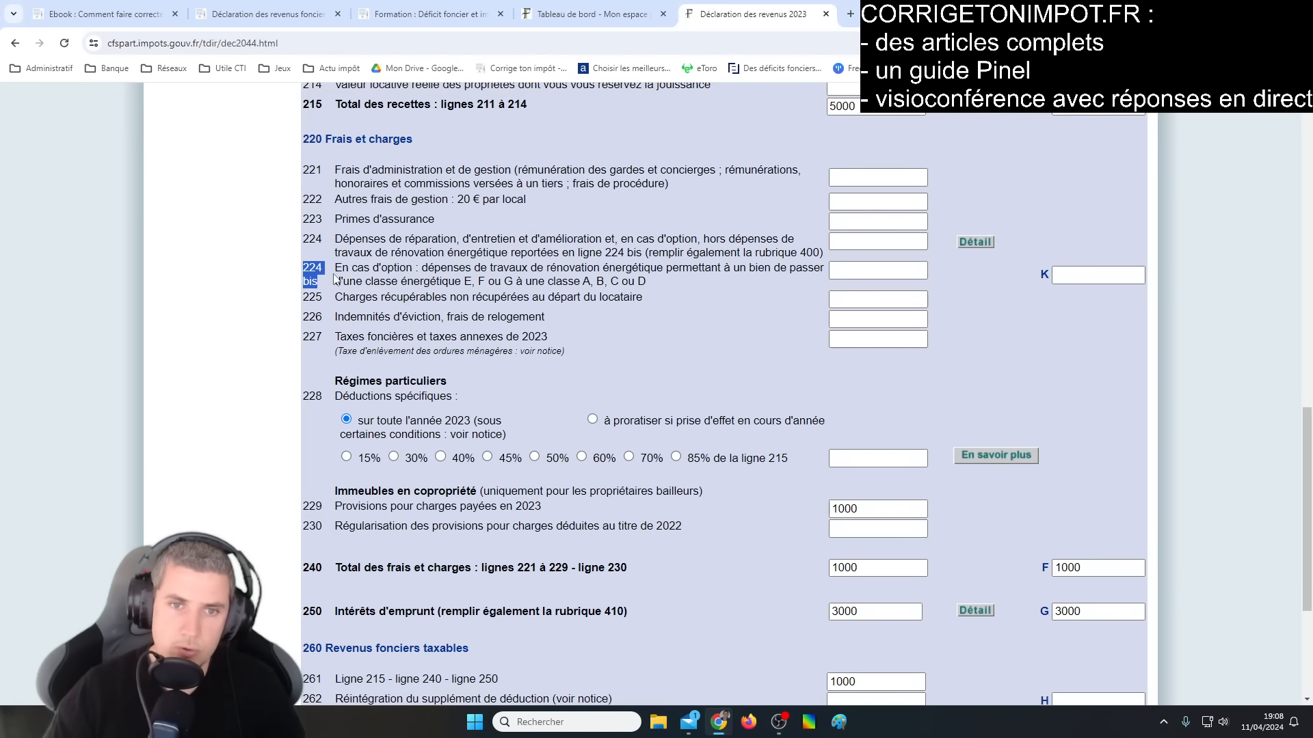
{"action": "scroll", "coordinate": [733, 553], "scroll_direction": "down", "scroll_amount": 4}
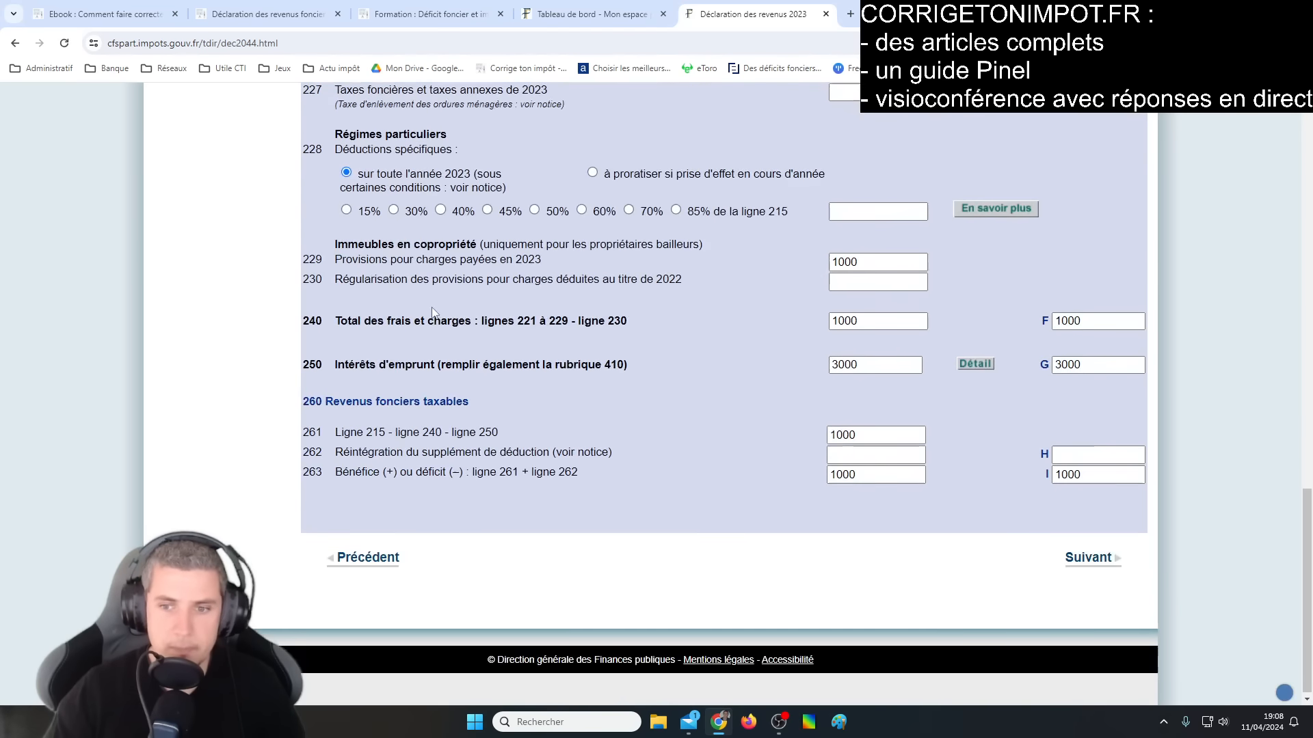
{"action": "left_click", "coordinate": [1089, 554]}
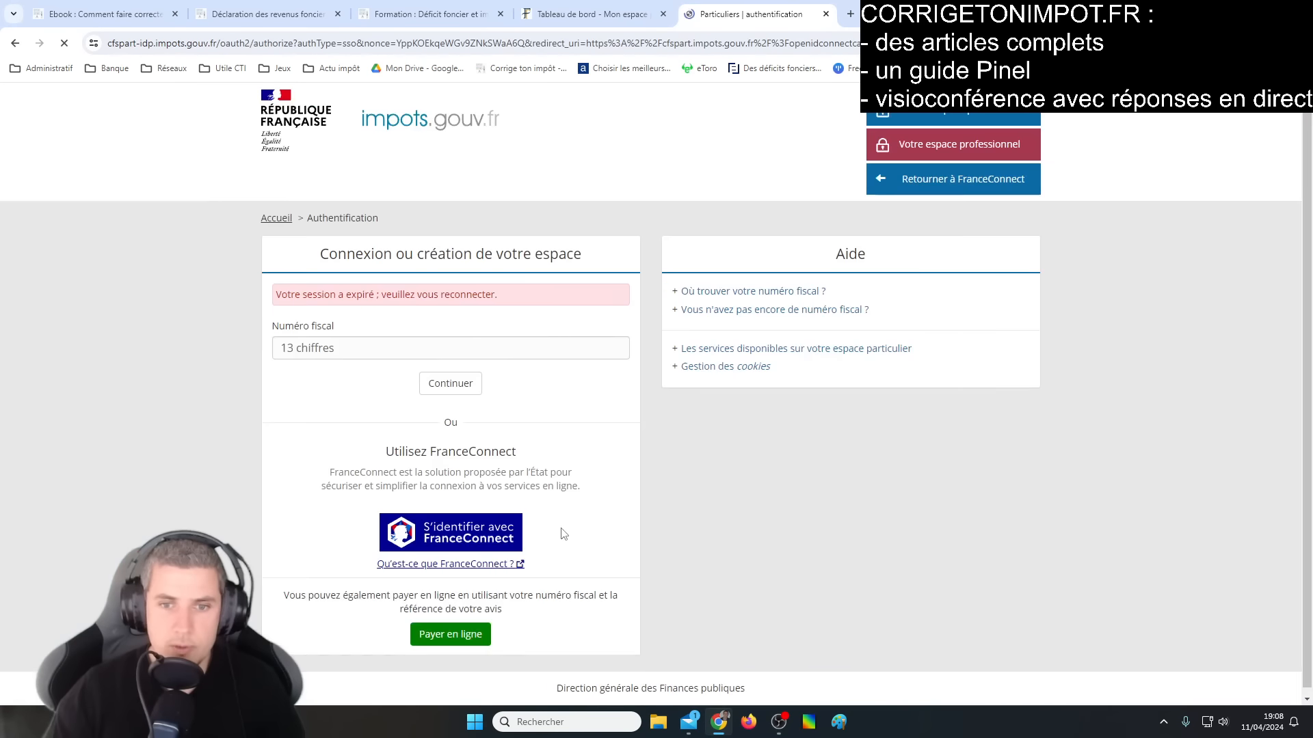
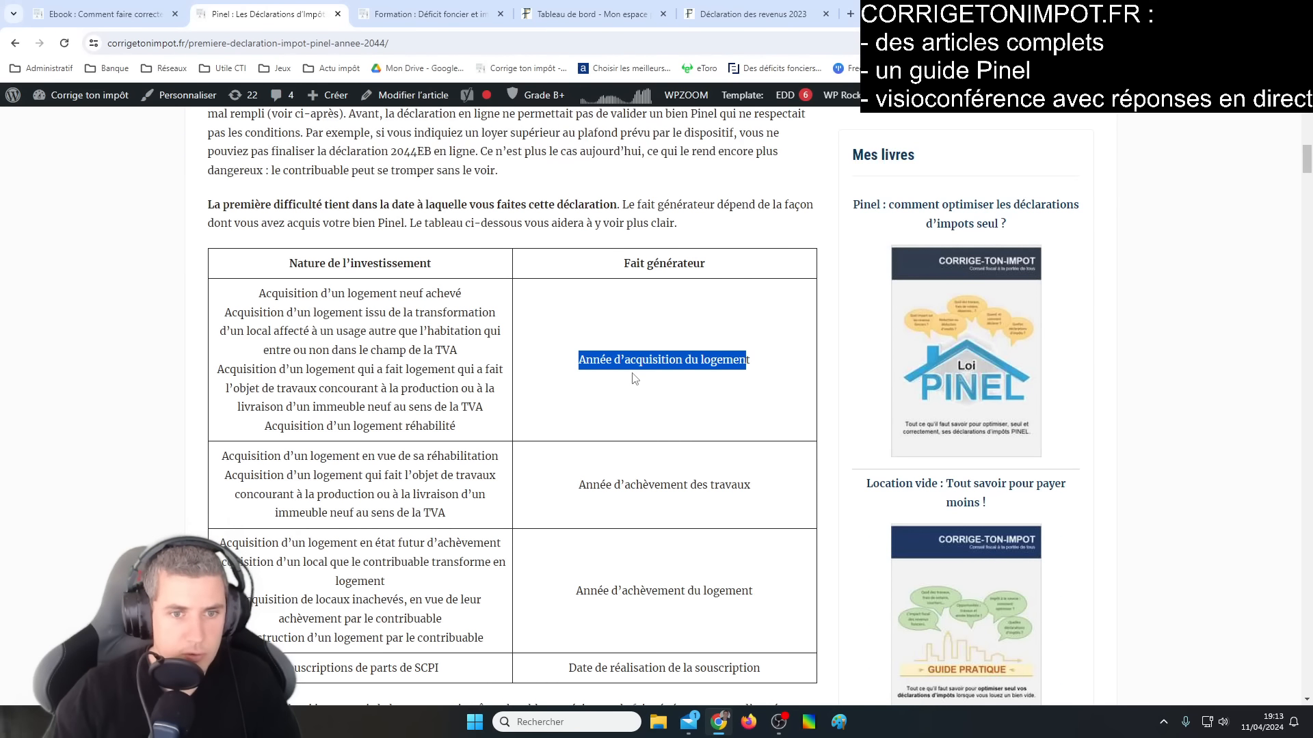
Step: Read the Pinel article's table that matches each type of investment with the year that triggers the declaration
{"action": "left_click", "coordinate": [653, 488]}
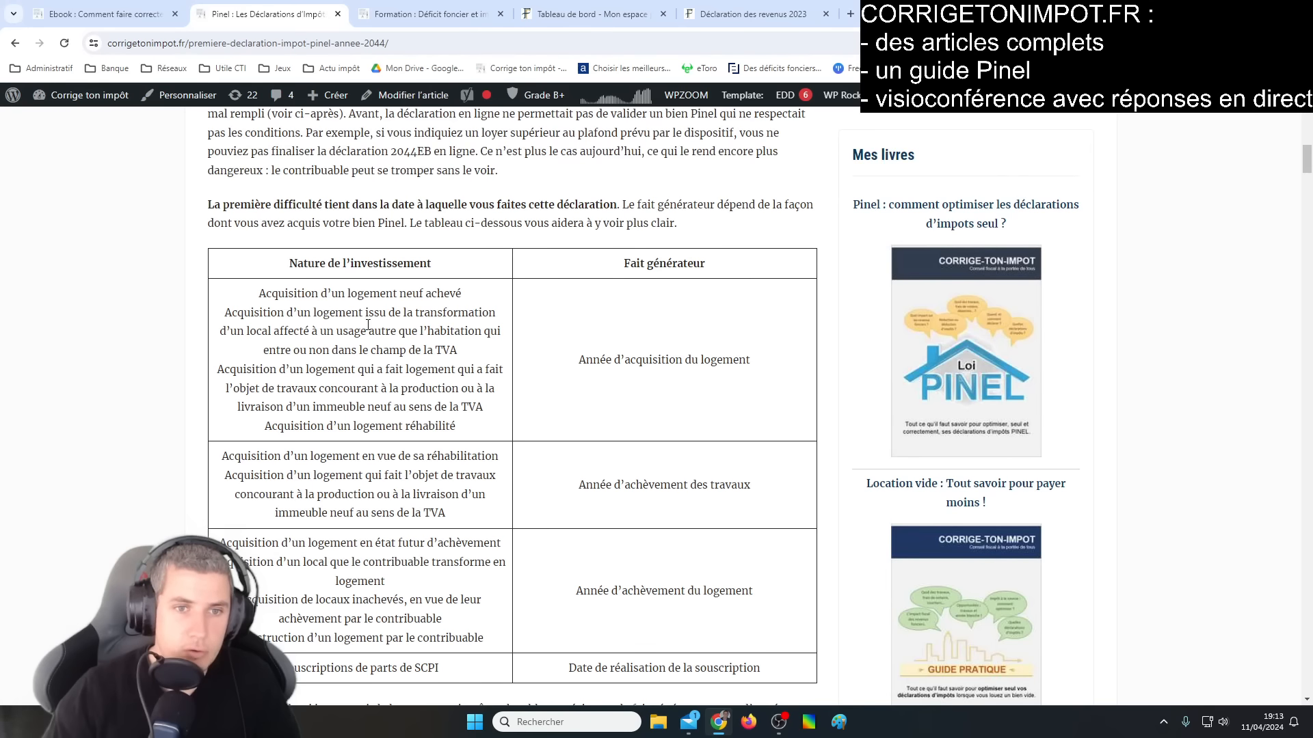
{"action": "left_click_drag", "start_coordinate": [260, 294], "coordinate": [468, 298]}
{"action": "left_click", "coordinate": [325, 294]}
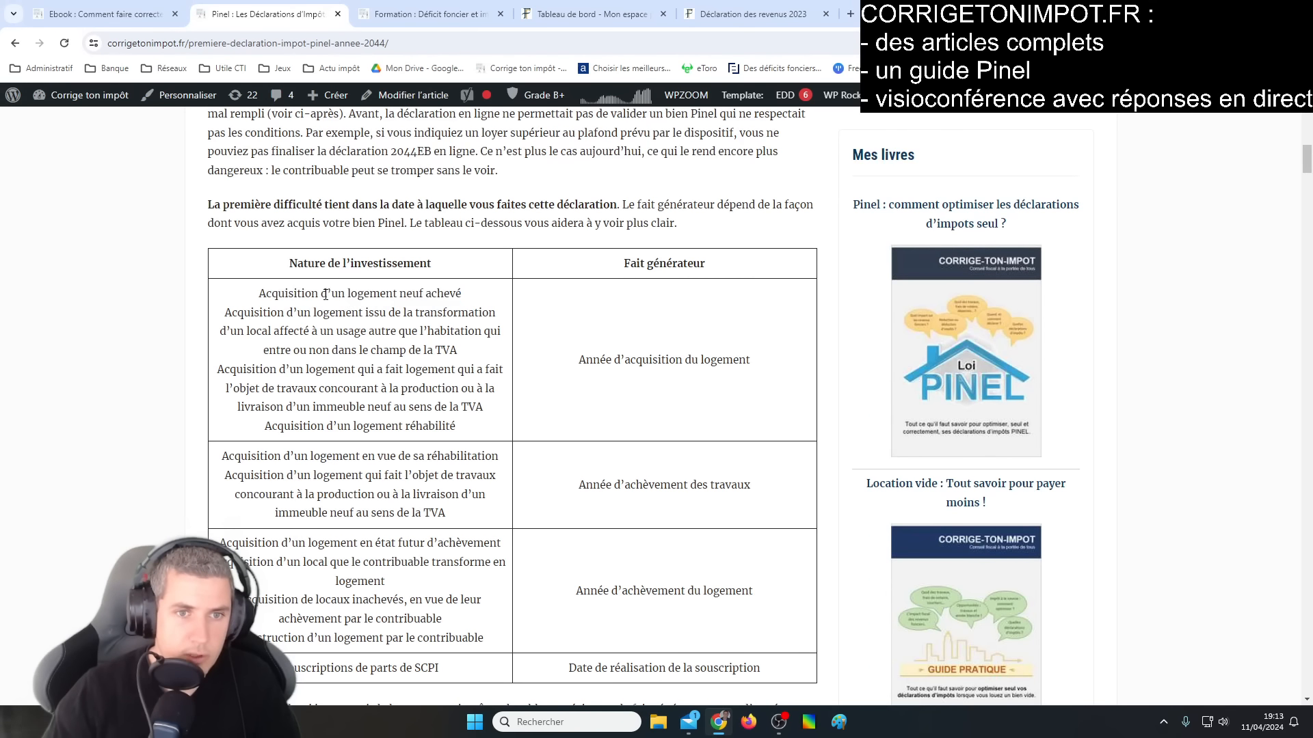
{"action": "left_click_drag", "start_coordinate": [297, 293], "coordinate": [420, 308]}
{"action": "left_click_drag", "start_coordinate": [586, 360], "coordinate": [783, 383]}
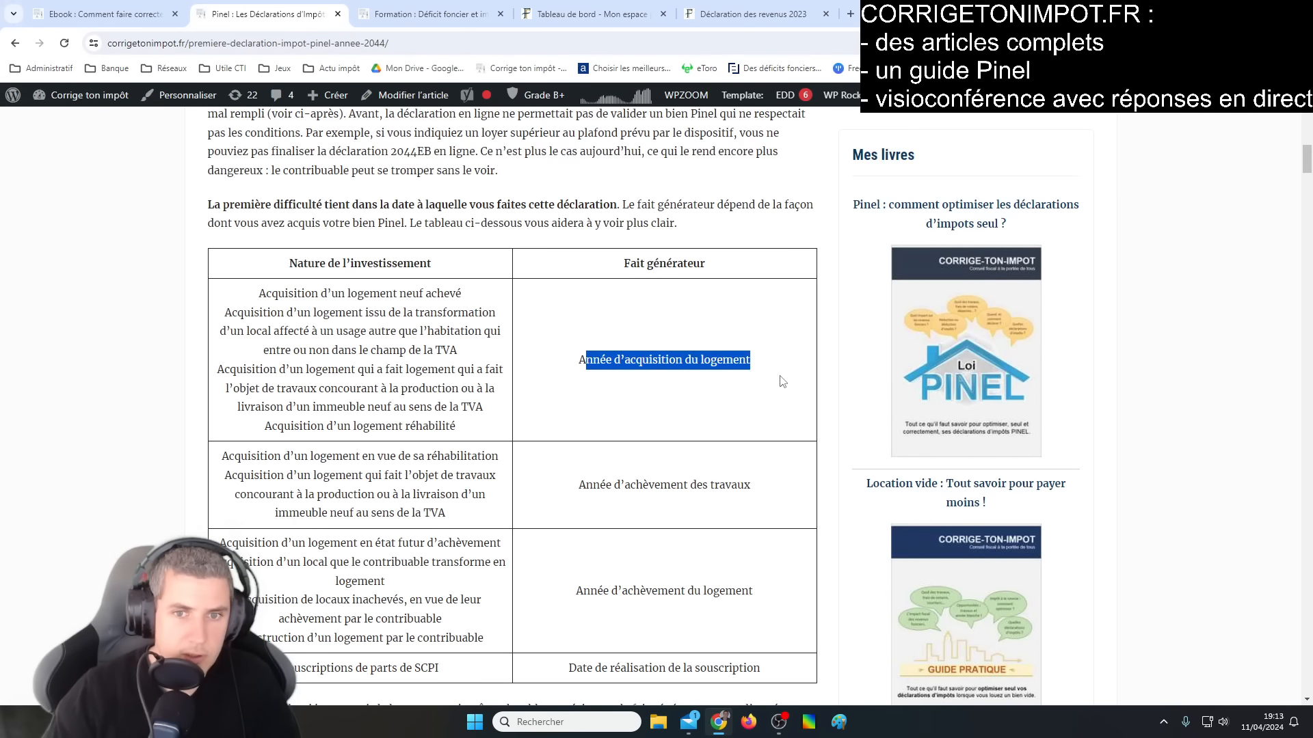
{"action": "left_click_drag", "start_coordinate": [234, 456], "coordinate": [480, 457]}
{"action": "left_click", "coordinate": [326, 470]}
{"action": "left_click_drag", "start_coordinate": [259, 456], "coordinate": [496, 462]}
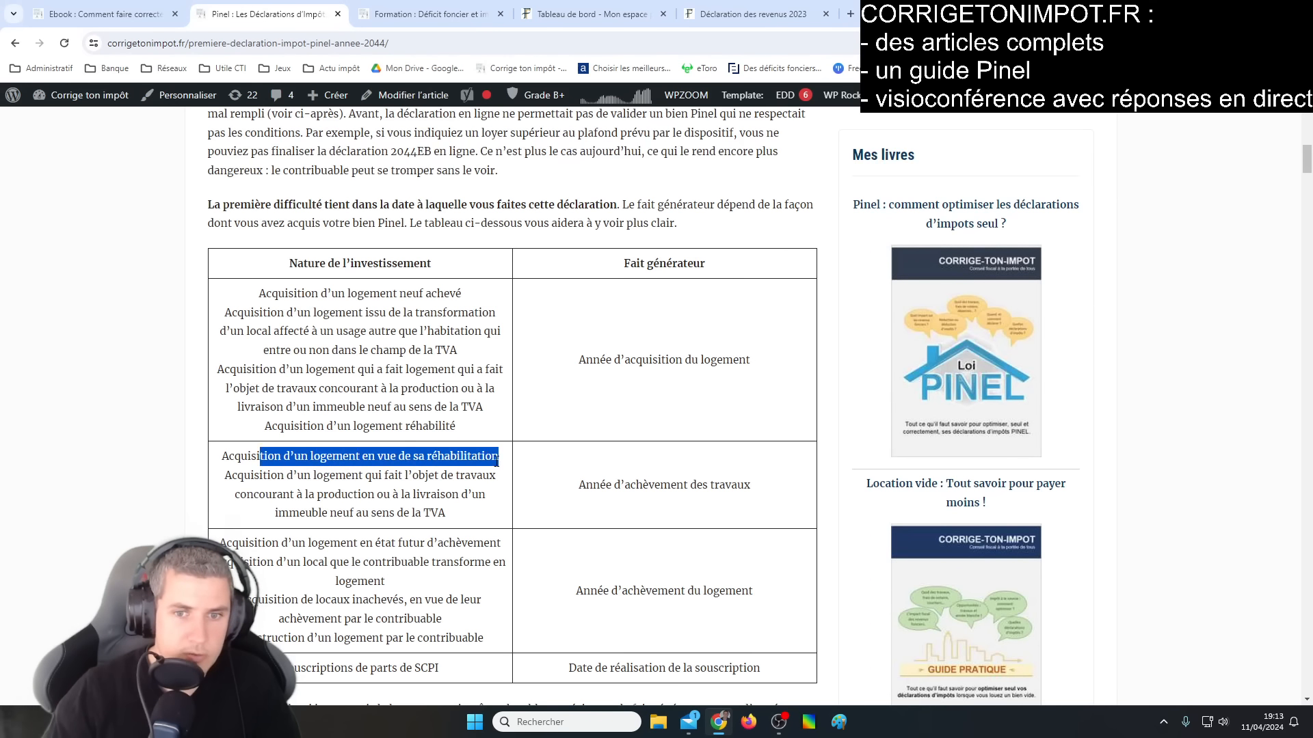
{"action": "left_click_drag", "start_coordinate": [574, 492], "coordinate": [766, 496]}
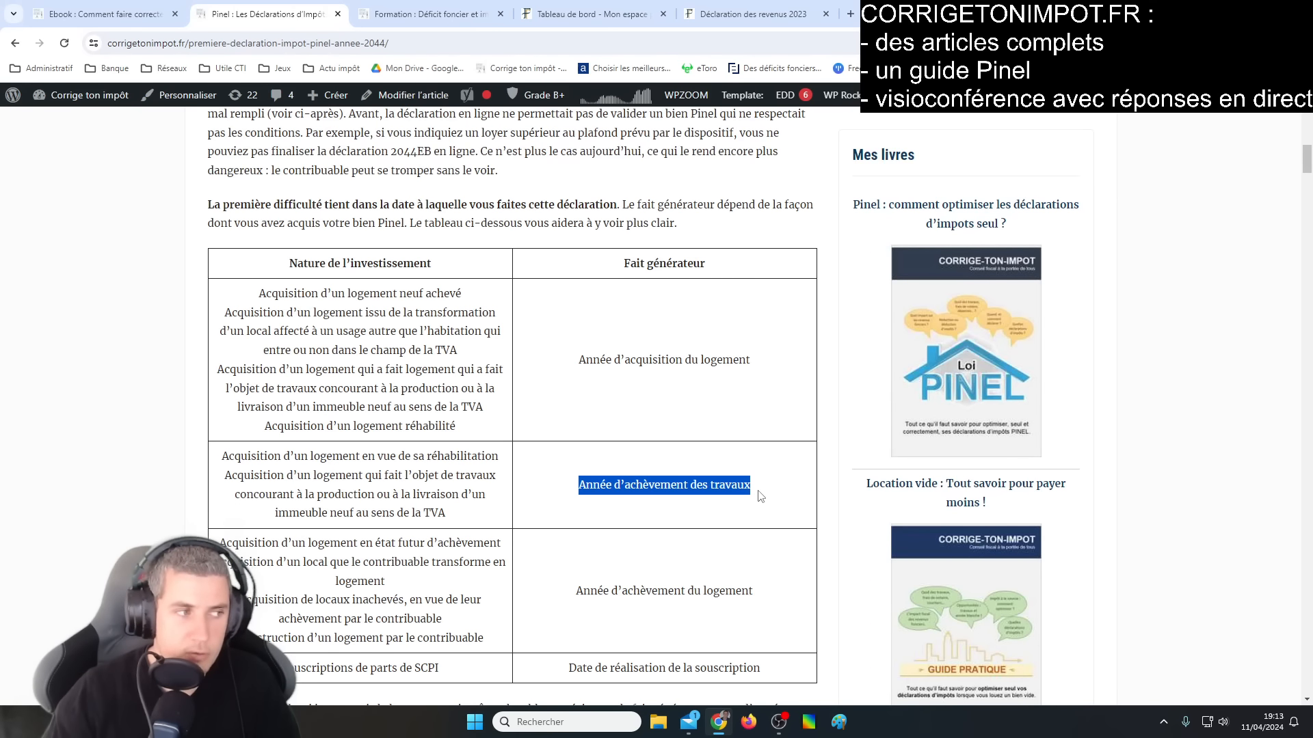
{"action": "left_click", "coordinate": [690, 482]}
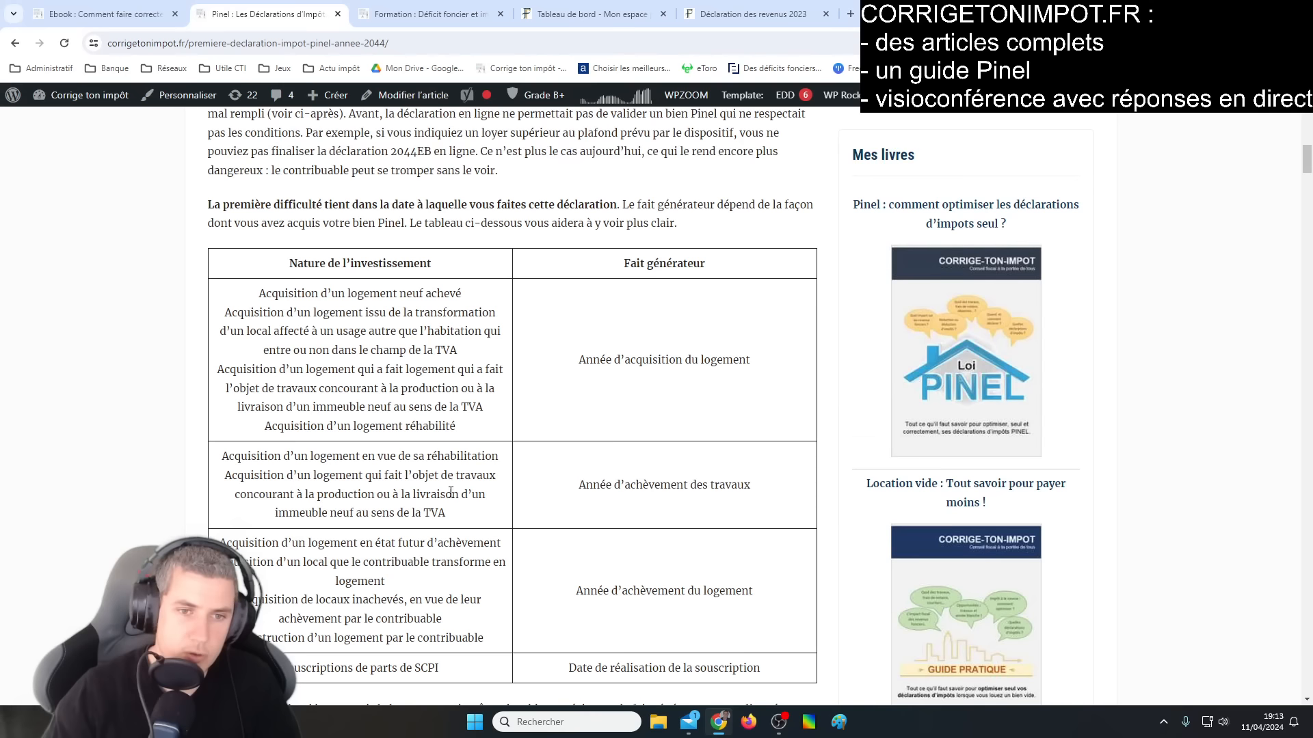
{"action": "left_click_drag", "start_coordinate": [305, 460], "coordinate": [397, 468]}
{"action": "left_click_drag", "start_coordinate": [574, 496], "coordinate": [771, 499]}
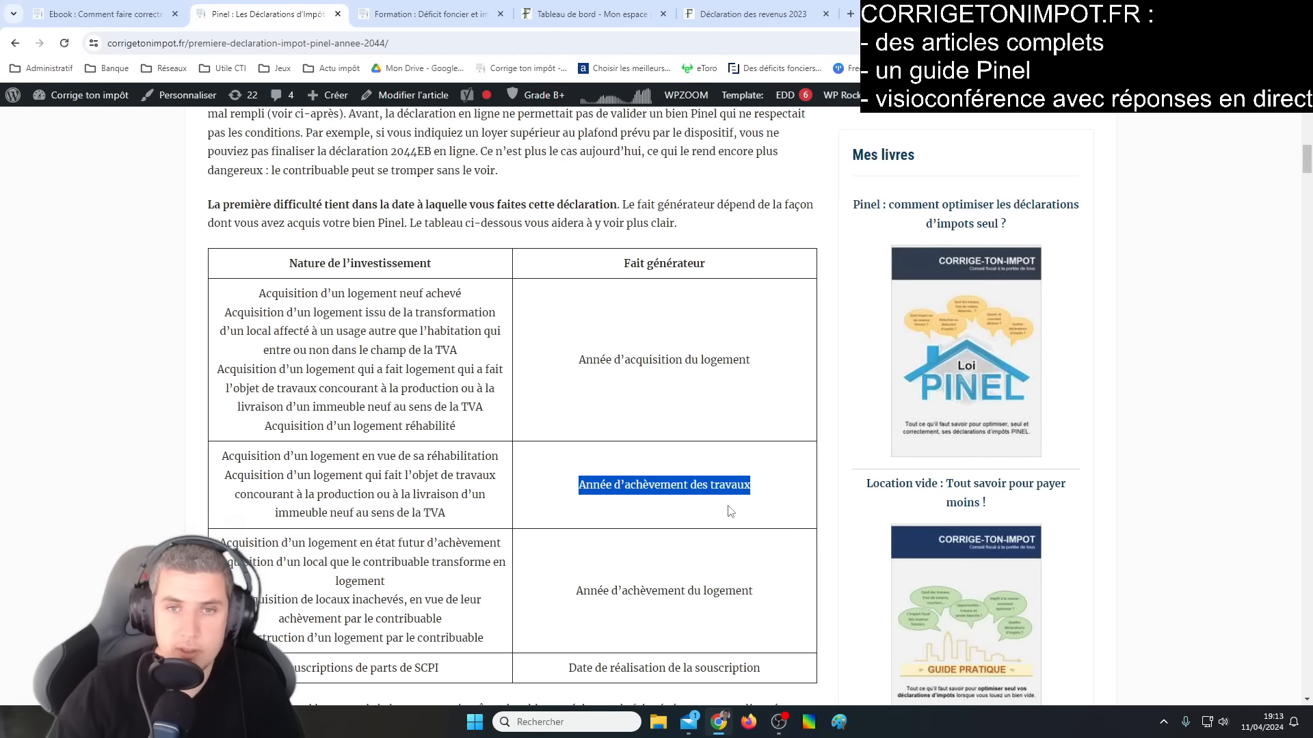
Step: Return to the 2023 declaration and continue from the rental investment selection to the Pinel tax reduction boxes, keeping several Pinel / Pinel + investments selected
{"action": "left_click", "coordinate": [742, 10]}
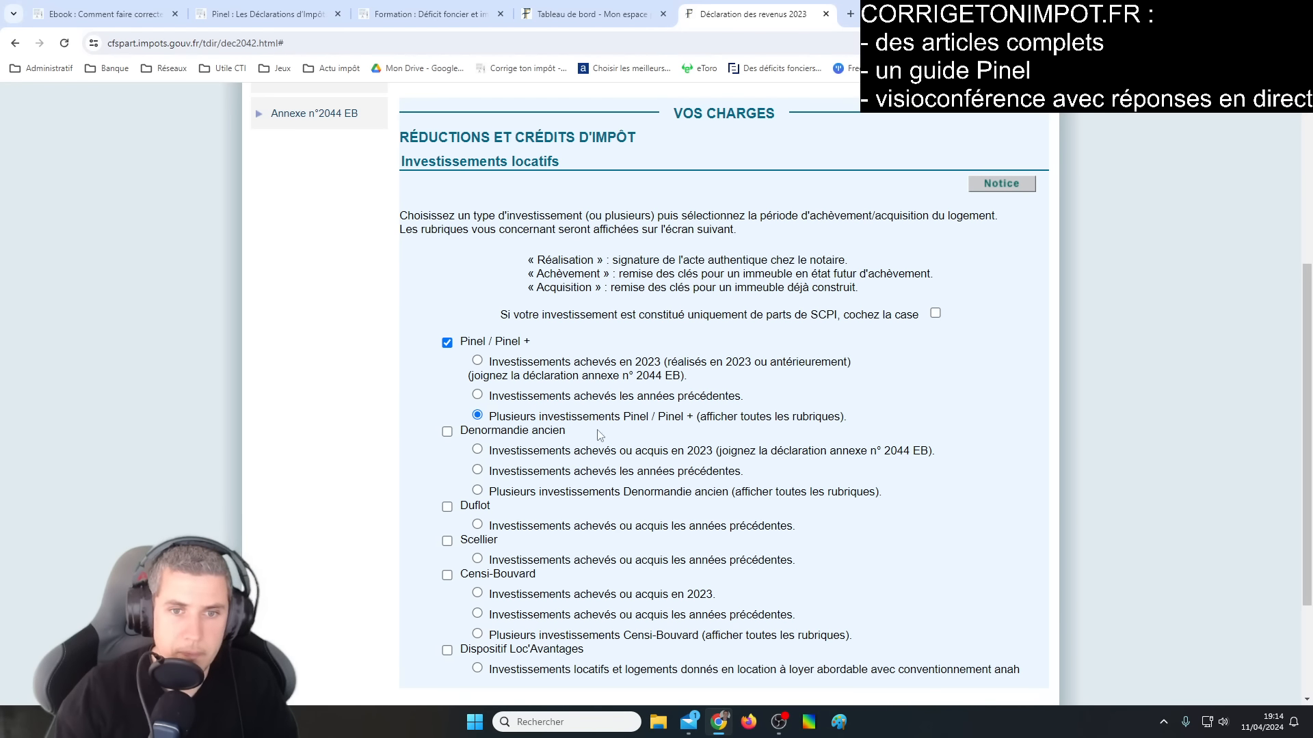
{"action": "scroll", "coordinate": [618, 425], "scroll_direction": "down", "scroll_amount": 3}
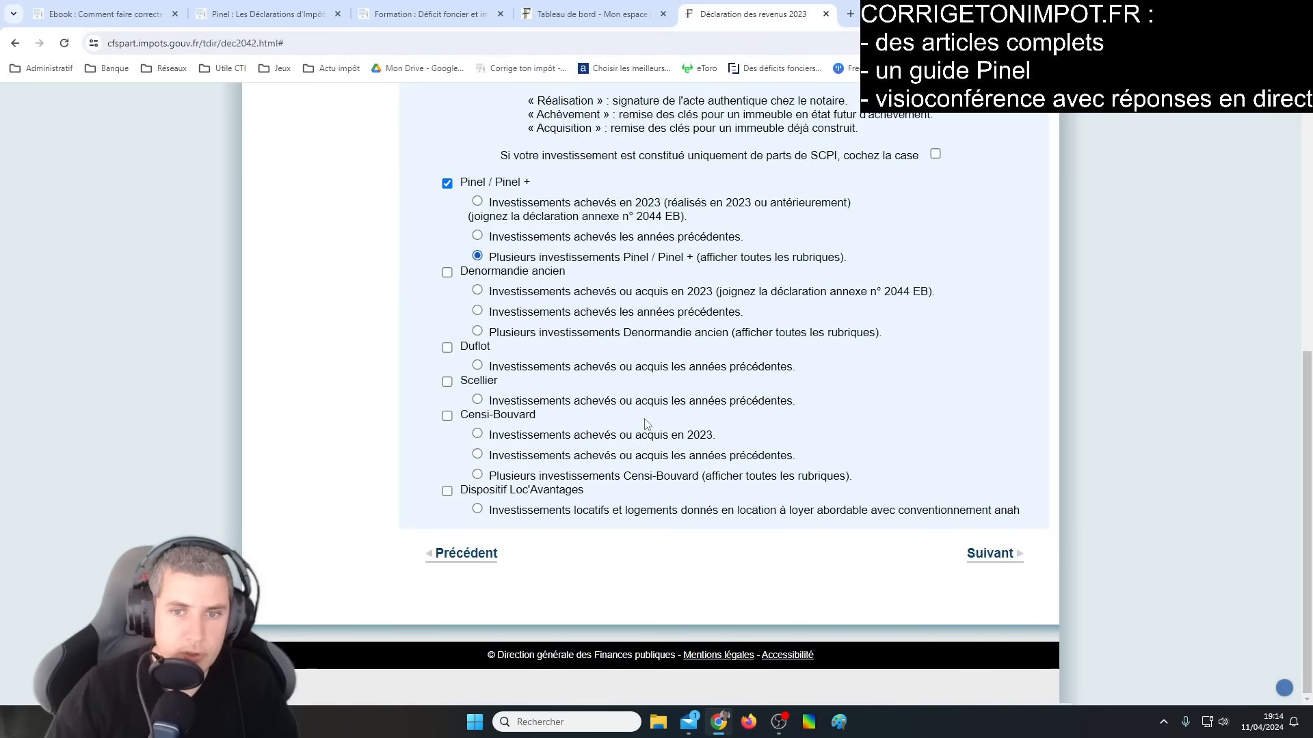
{"action": "left_click", "coordinate": [986, 555]}
Step: Examine the Pinel initial rental commitment boxes for investments made from 2019 to 2023 and the instructions for the first year of the reduction
{"action": "scroll", "coordinate": [445, 534], "scroll_direction": "down", "scroll_amount": 3}
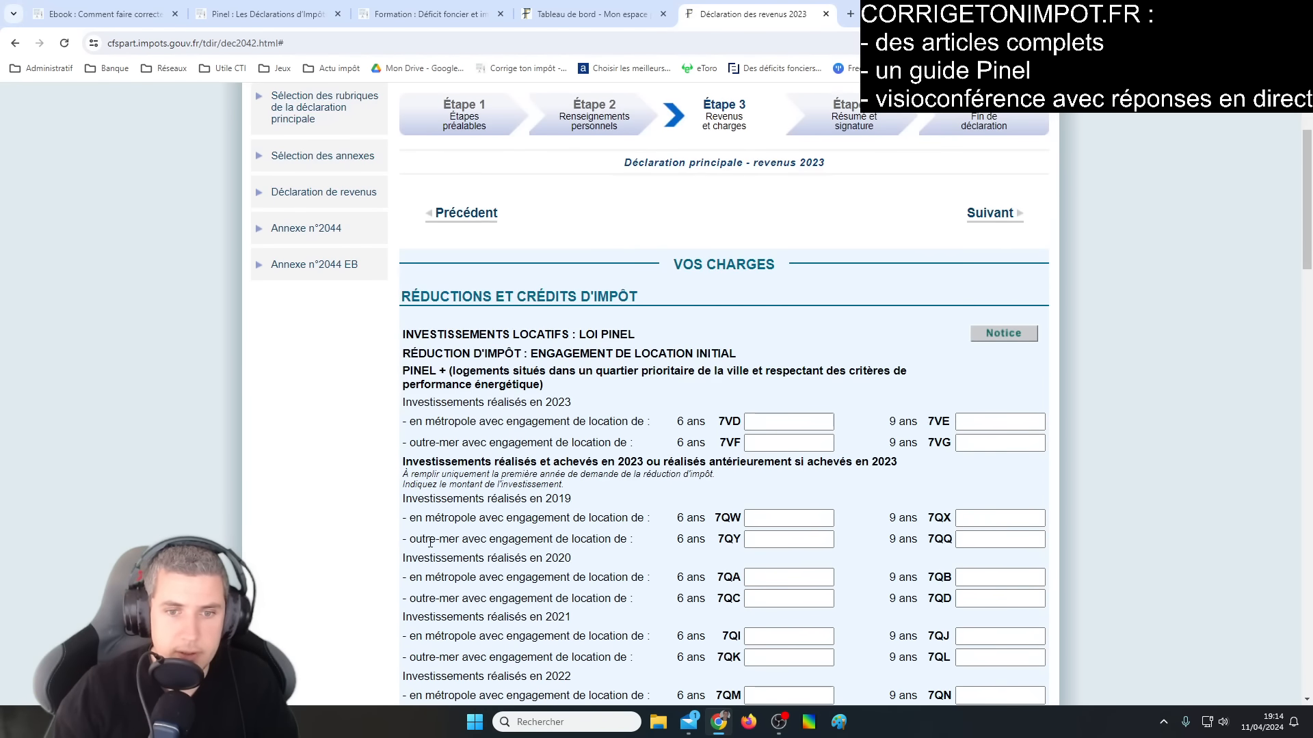
{"action": "scroll", "coordinate": [443, 539], "scroll_direction": "down", "scroll_amount": 3}
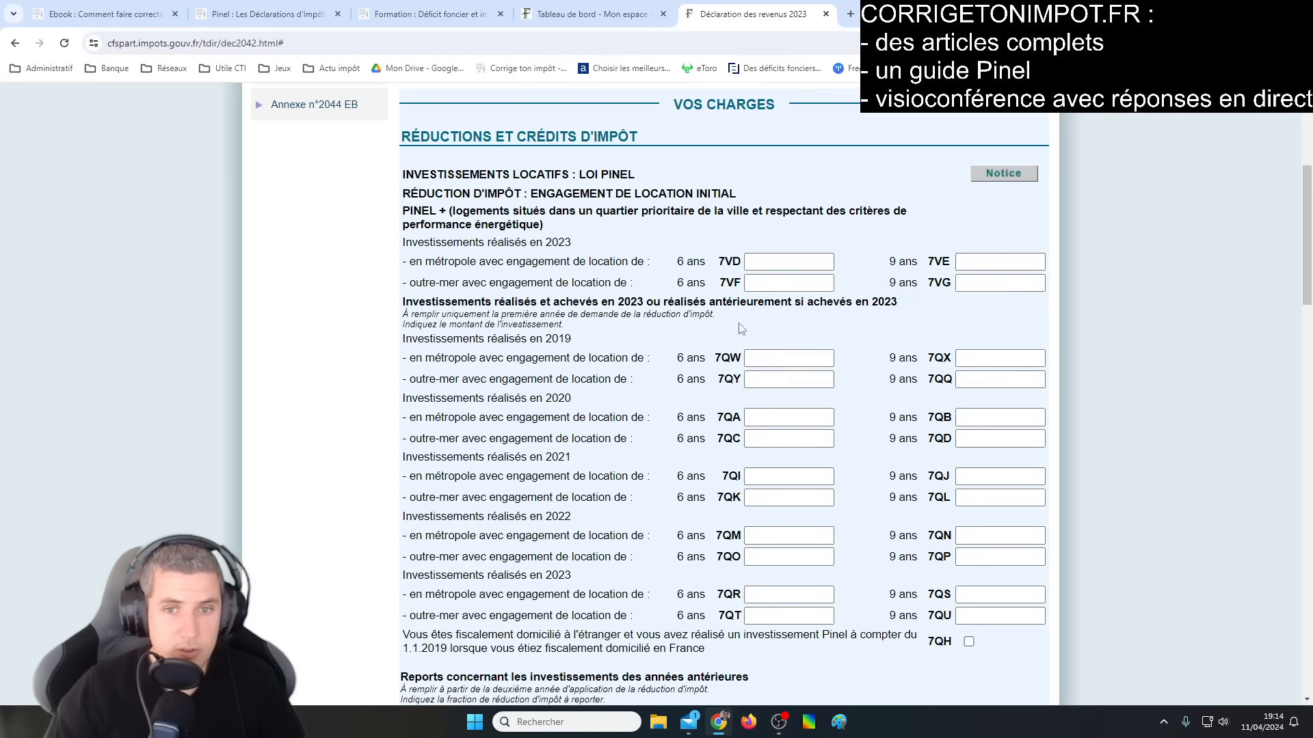
{"action": "scroll", "coordinate": [623, 524], "scroll_direction": "down", "scroll_amount": 2}
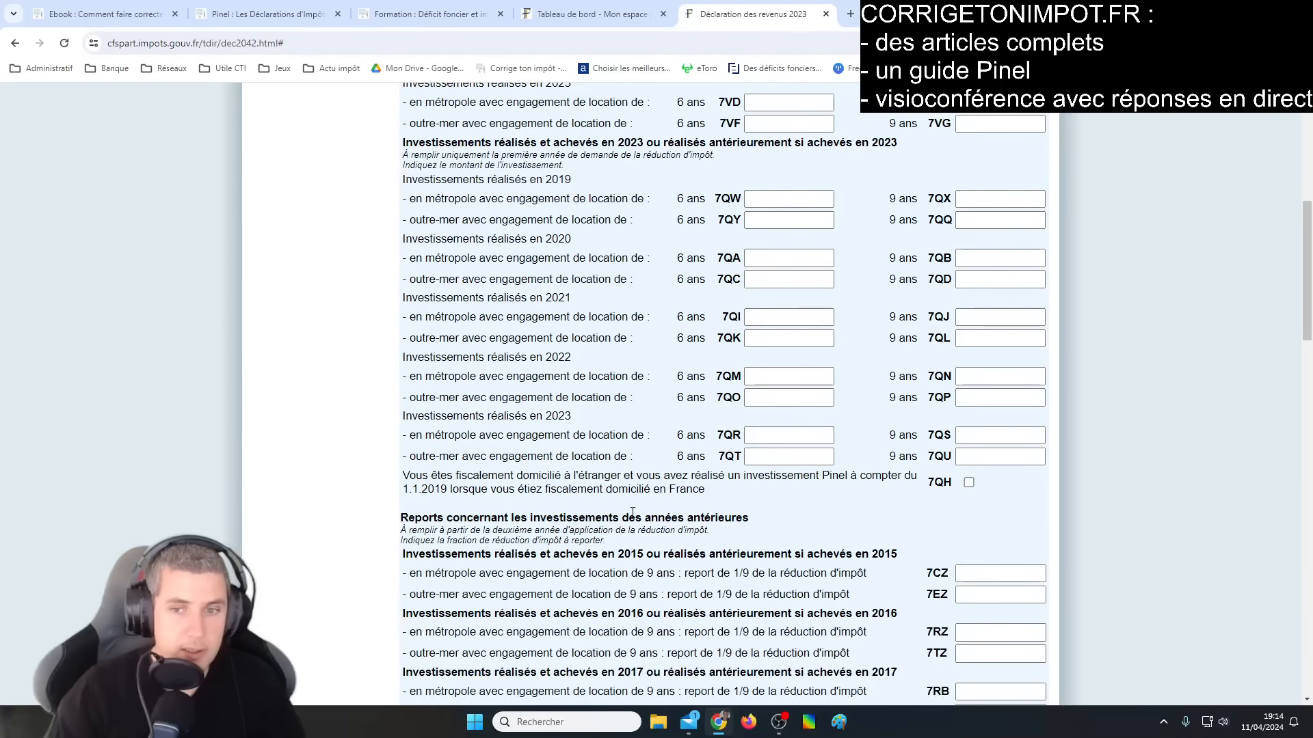
{"action": "scroll", "coordinate": [623, 524], "scroll_direction": "down", "scroll_amount": 2}
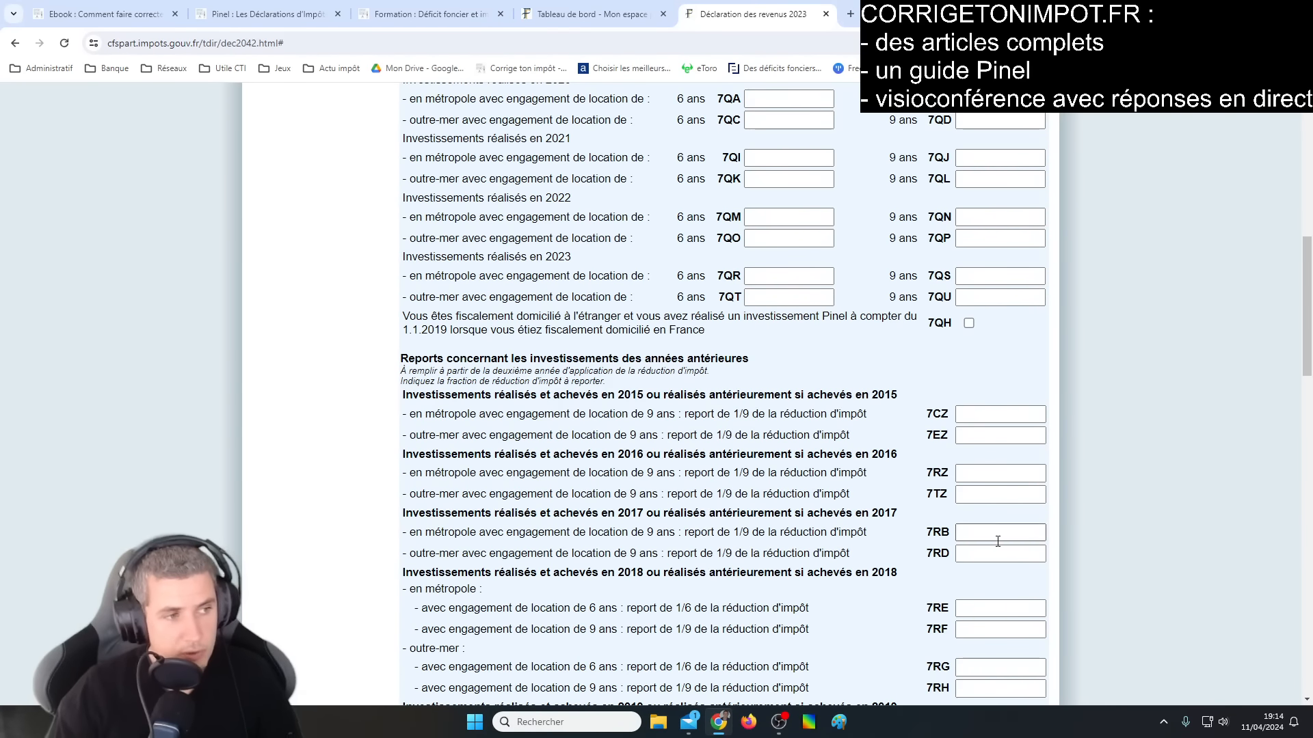
{"action": "scroll", "coordinate": [890, 624], "scroll_direction": "up", "scroll_amount": 4}
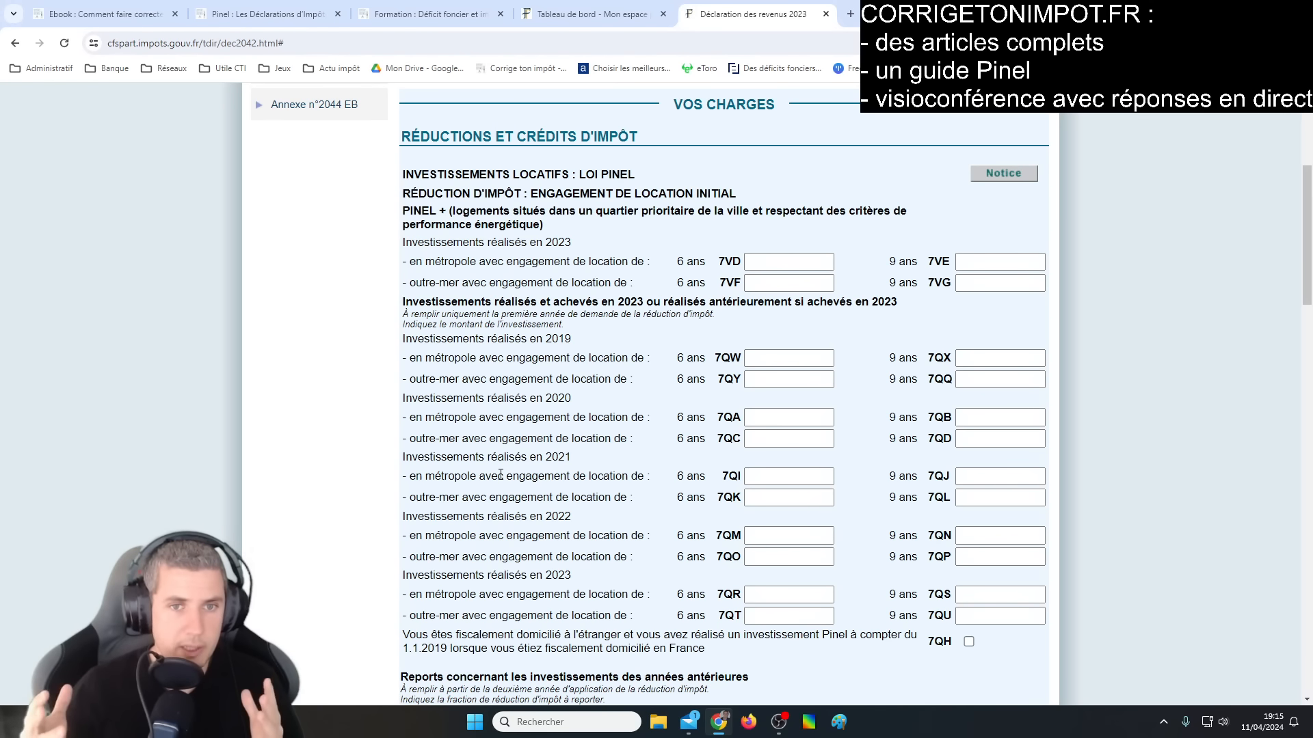
{"action": "mouse_move", "coordinate": [763, 351]}
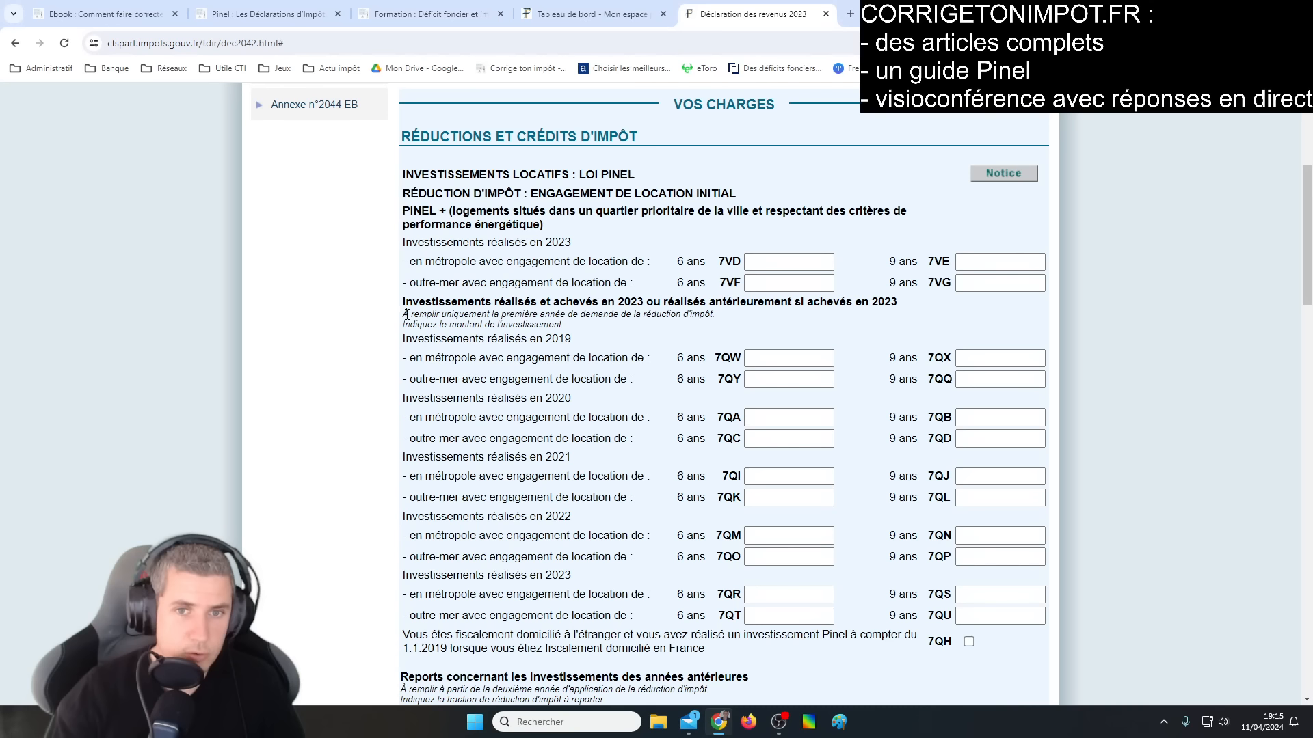
{"action": "left_click_drag", "start_coordinate": [406, 314], "coordinate": [677, 316]}
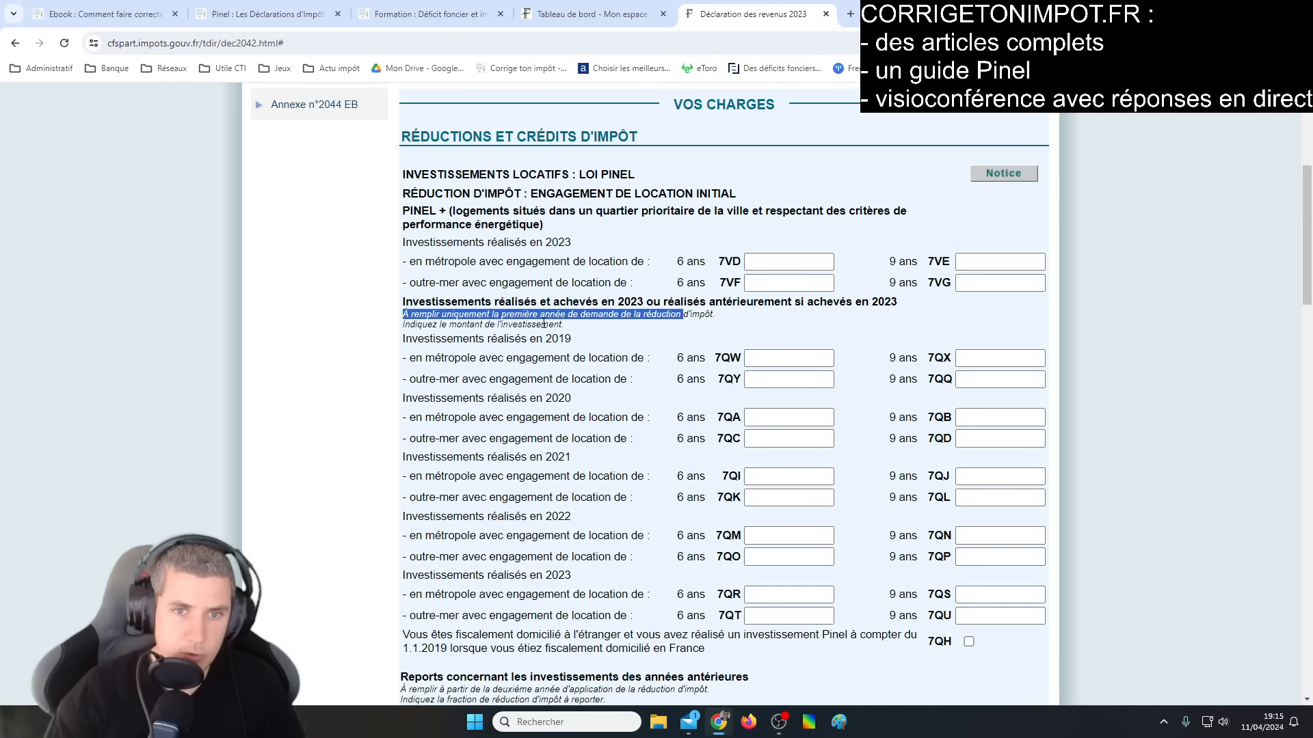
{"action": "left_click_drag", "start_coordinate": [424, 325], "coordinate": [567, 328]}
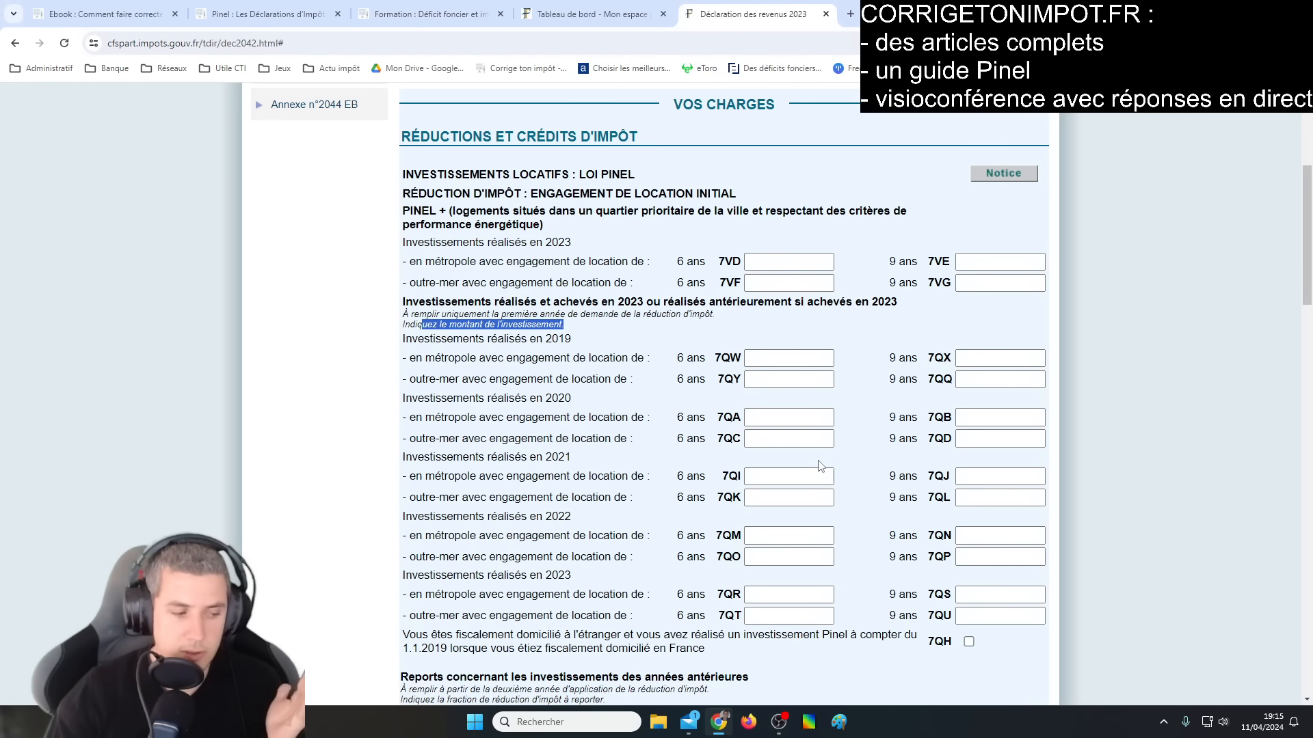
Step: Read the carry-forward instructions for previous years' Pinel investments and place the cursor in box 7CZ for 2015 mainland investments
{"action": "scroll", "coordinate": [740, 298], "scroll_direction": "down", "scroll_amount": 7}
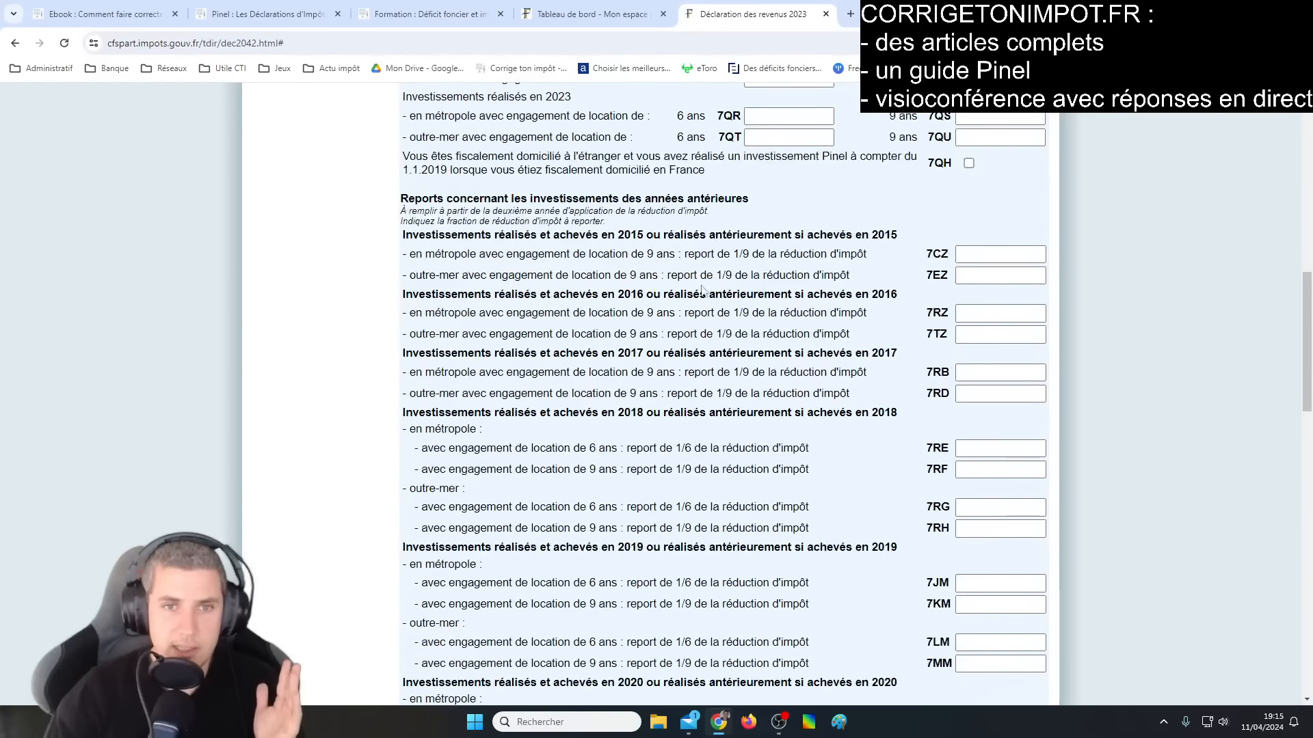
{"action": "left_click_drag", "start_coordinate": [416, 212], "coordinate": [705, 209]}
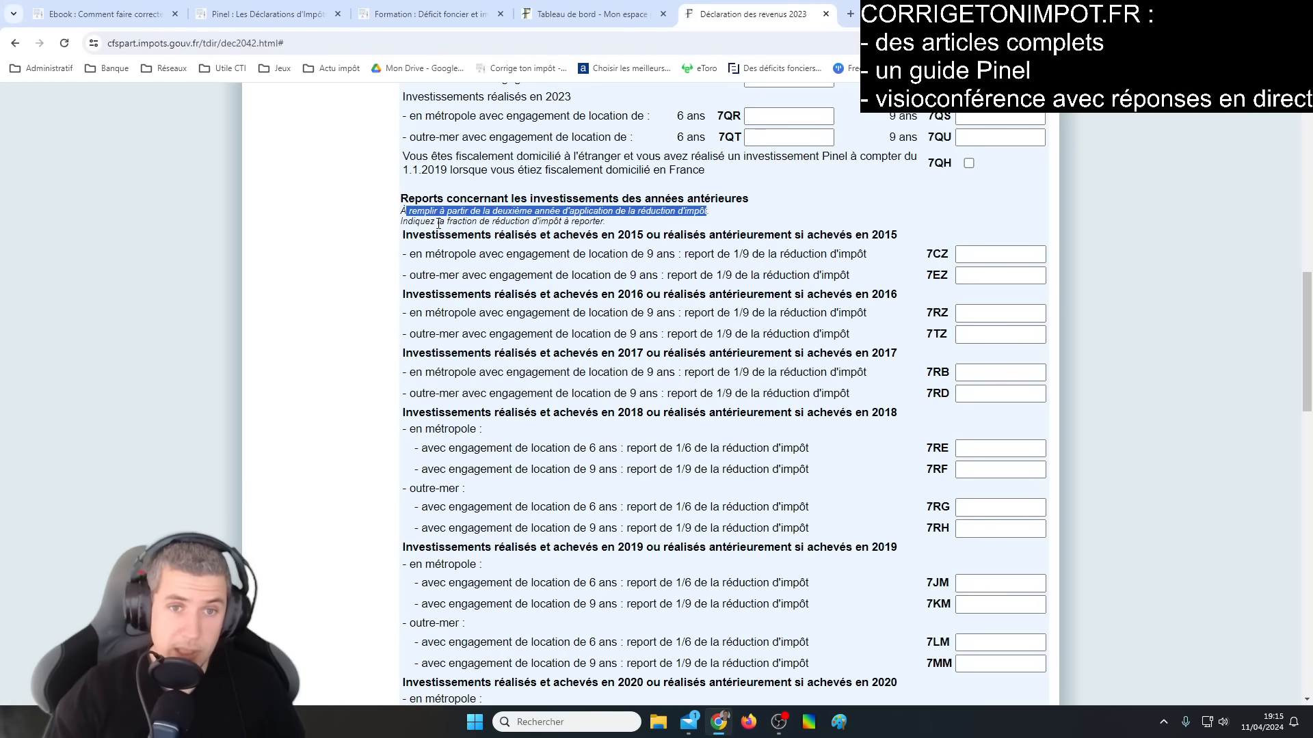
{"action": "left_click_drag", "start_coordinate": [438, 223], "coordinate": [530, 222]}
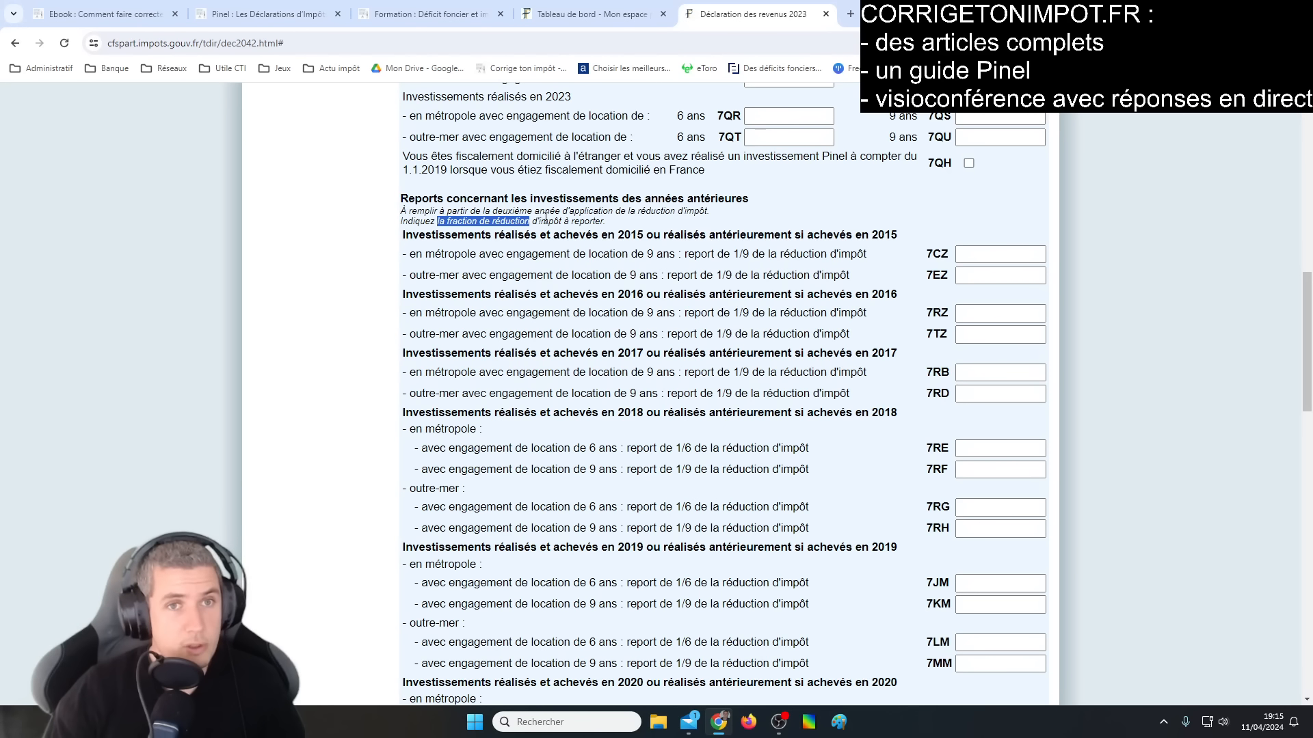
{"action": "left_click", "coordinate": [1005, 276]}
{"action": "left_click", "coordinate": [975, 255]}
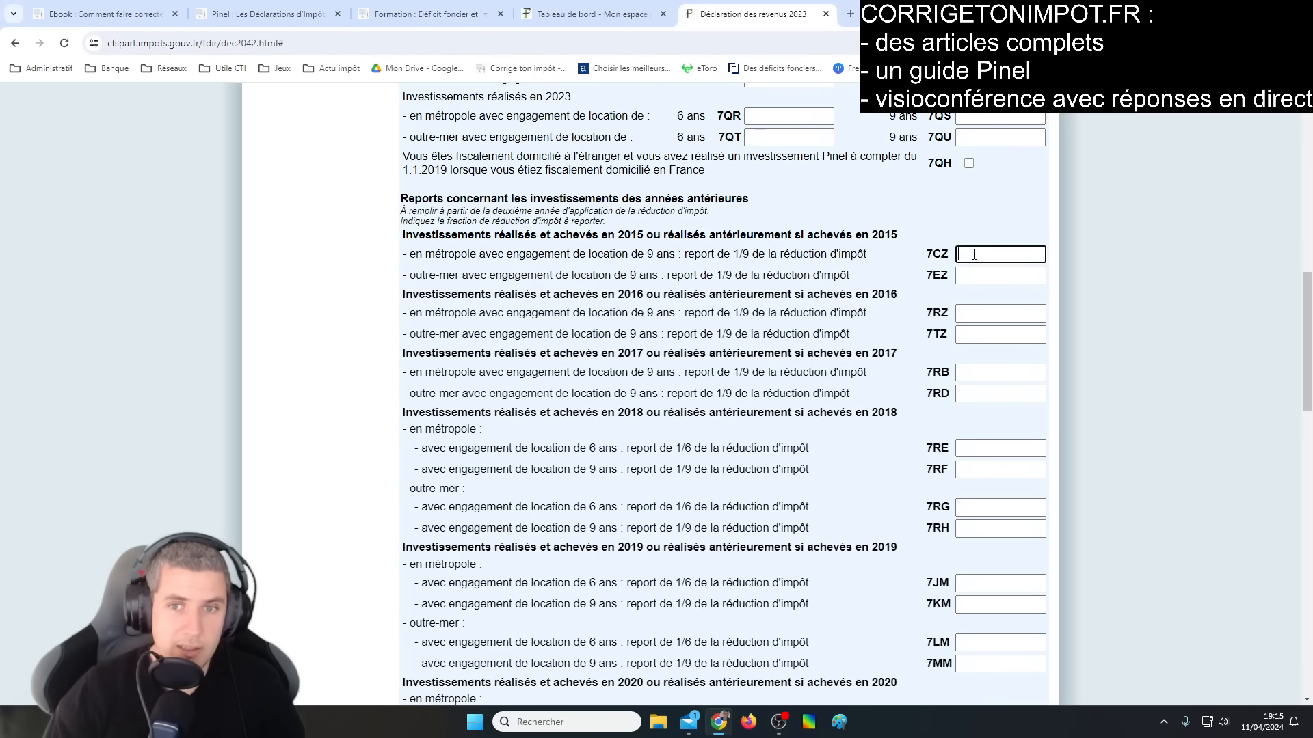
Step: Compare the initial rental commitment boxes with the carry-forward boxes for Pinel investments completed from 2015 to 2022
{"action": "scroll", "coordinate": [977, 273], "scroll_direction": "down", "scroll_amount": 2}
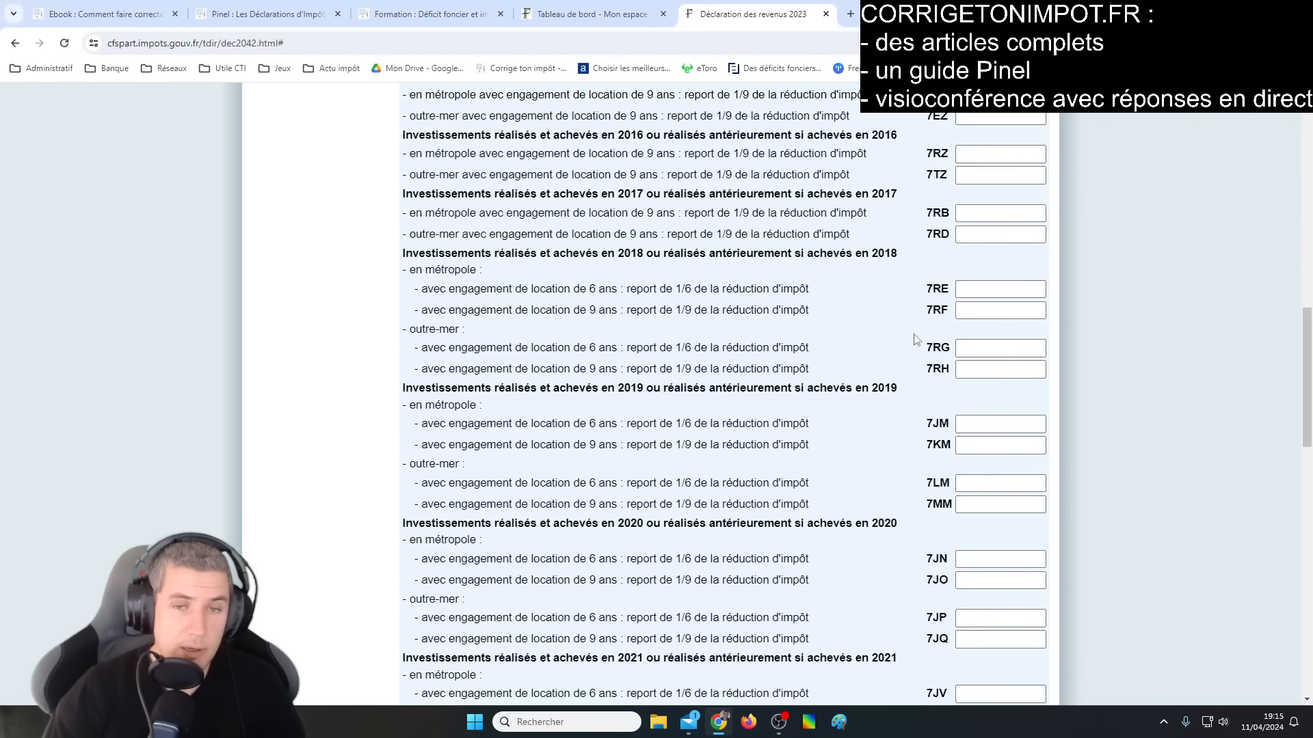
{"action": "scroll", "coordinate": [917, 340], "scroll_direction": "up", "scroll_amount": 4}
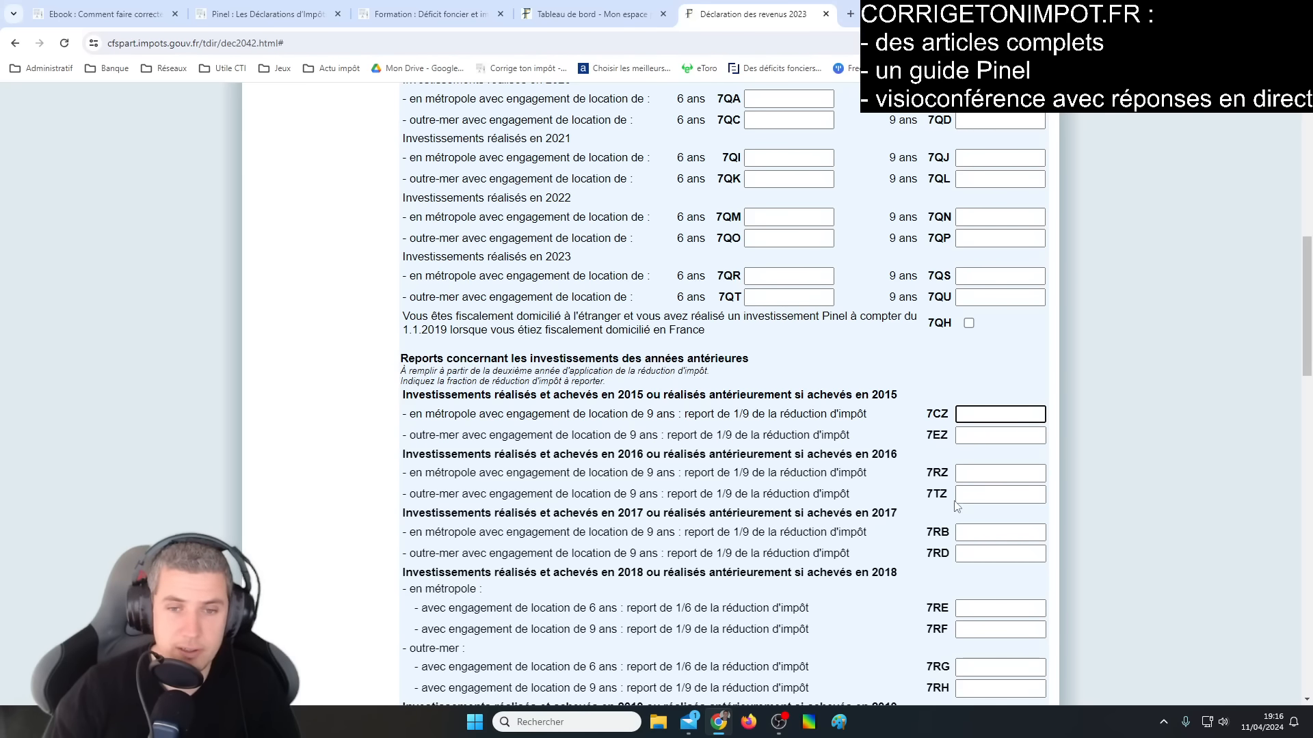
{"action": "scroll", "coordinate": [604, 572], "scroll_direction": "up", "scroll_amount": 4}
{"action": "scroll", "coordinate": [605, 572], "scroll_direction": "up", "scroll_amount": 1}
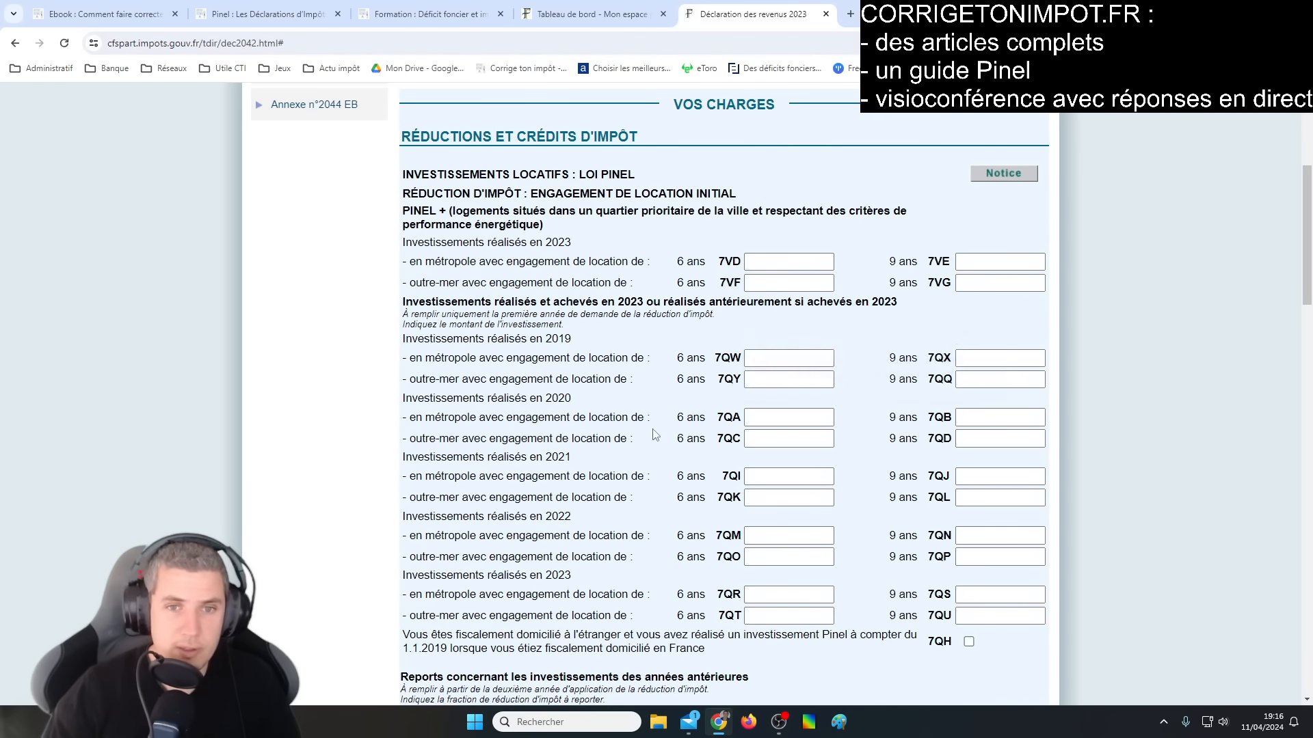
{"action": "scroll", "coordinate": [970, 314], "scroll_direction": "down", "scroll_amount": 7}
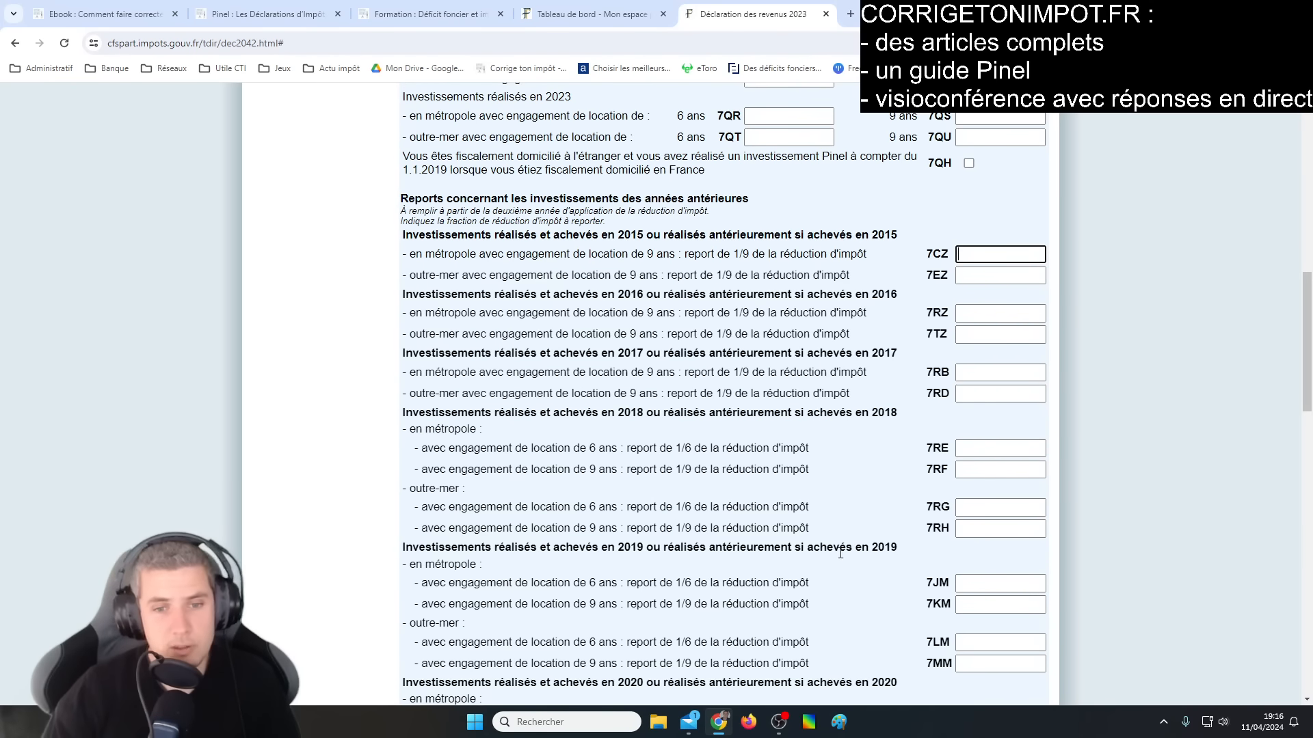
{"action": "scroll", "coordinate": [808, 560], "scroll_direction": "down", "scroll_amount": 5}
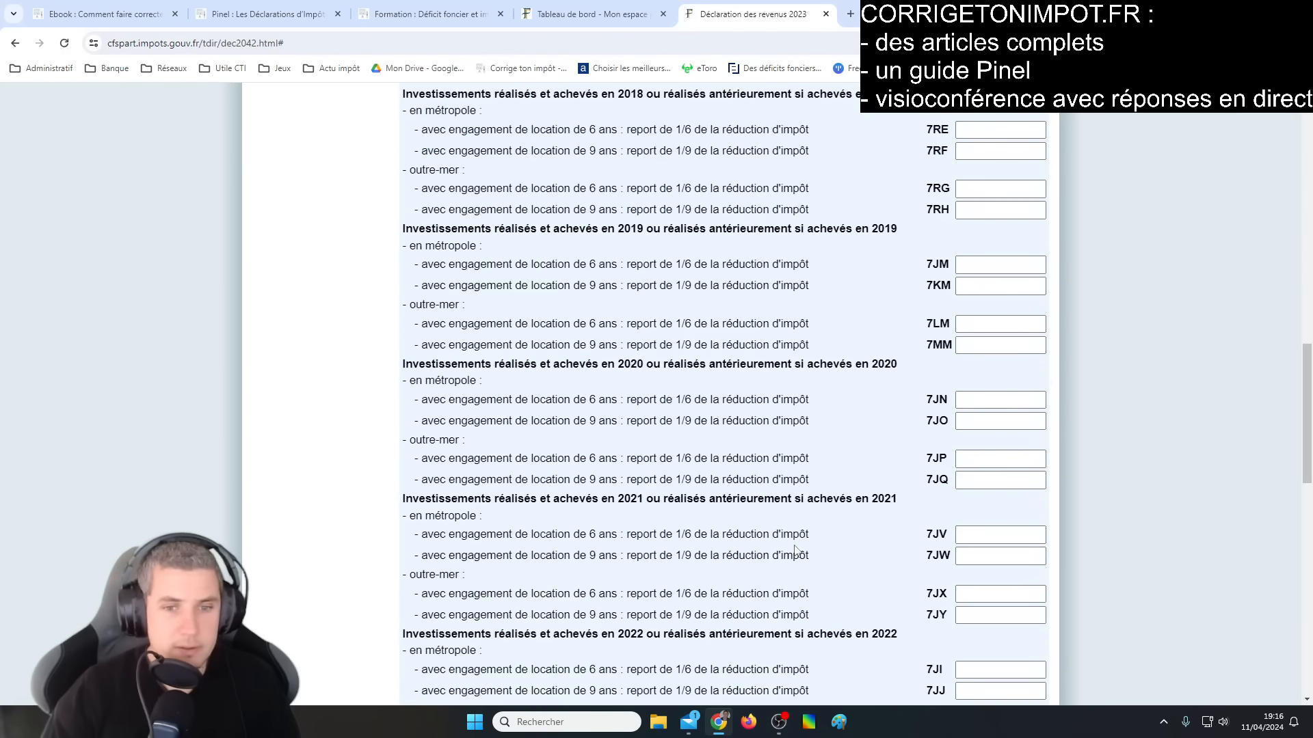
{"action": "scroll", "coordinate": [795, 551], "scroll_direction": "down", "scroll_amount": 7}
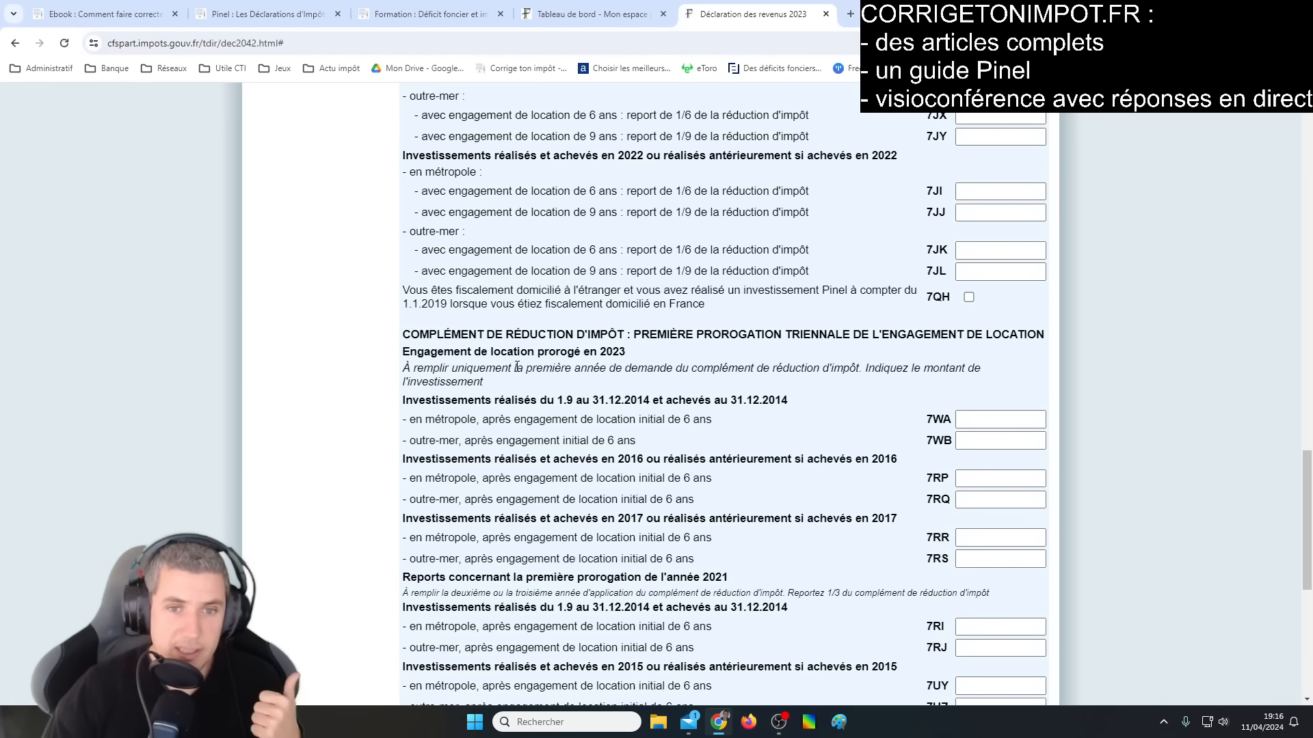
Step: Read the first three-year extension instructions for commitments extended in 2023 and for the carry-forward of 2021 extensions
{"action": "left_click_drag", "start_coordinate": [517, 368], "coordinate": [646, 362]}
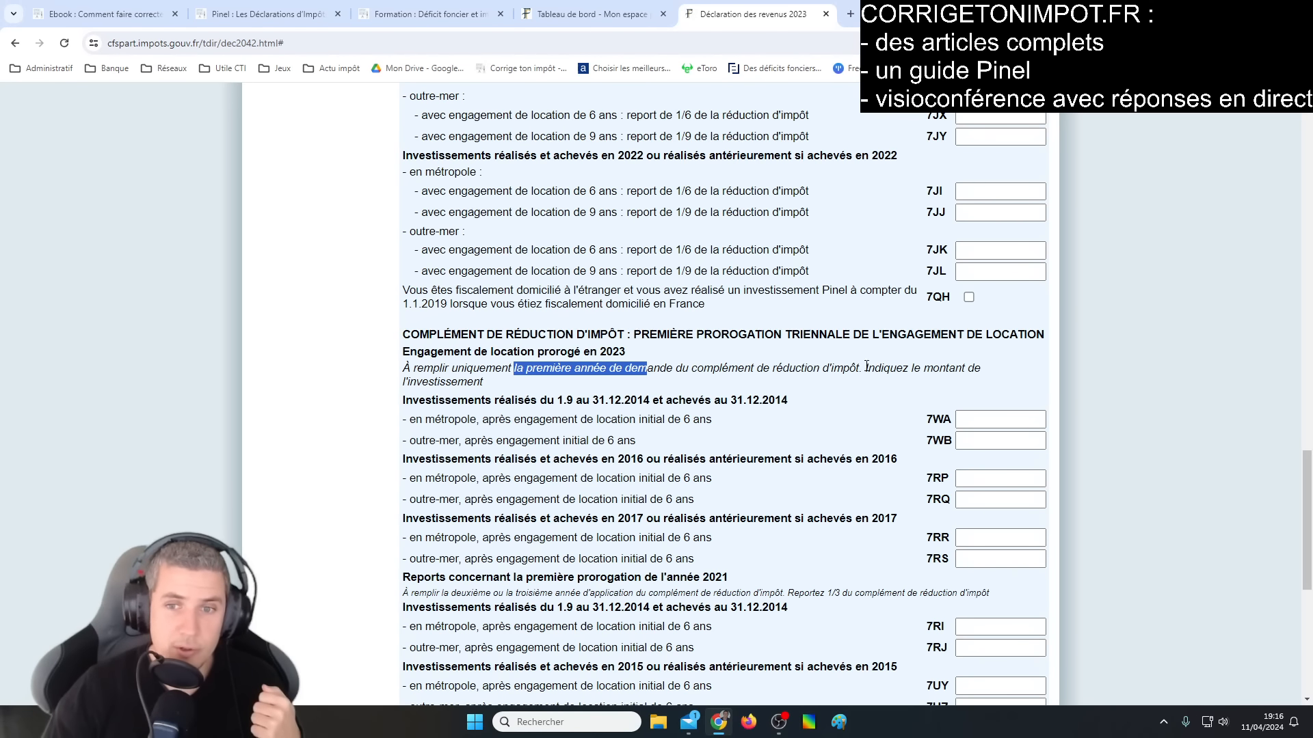
{"action": "left_click_drag", "start_coordinate": [866, 367], "coordinate": [890, 388]}
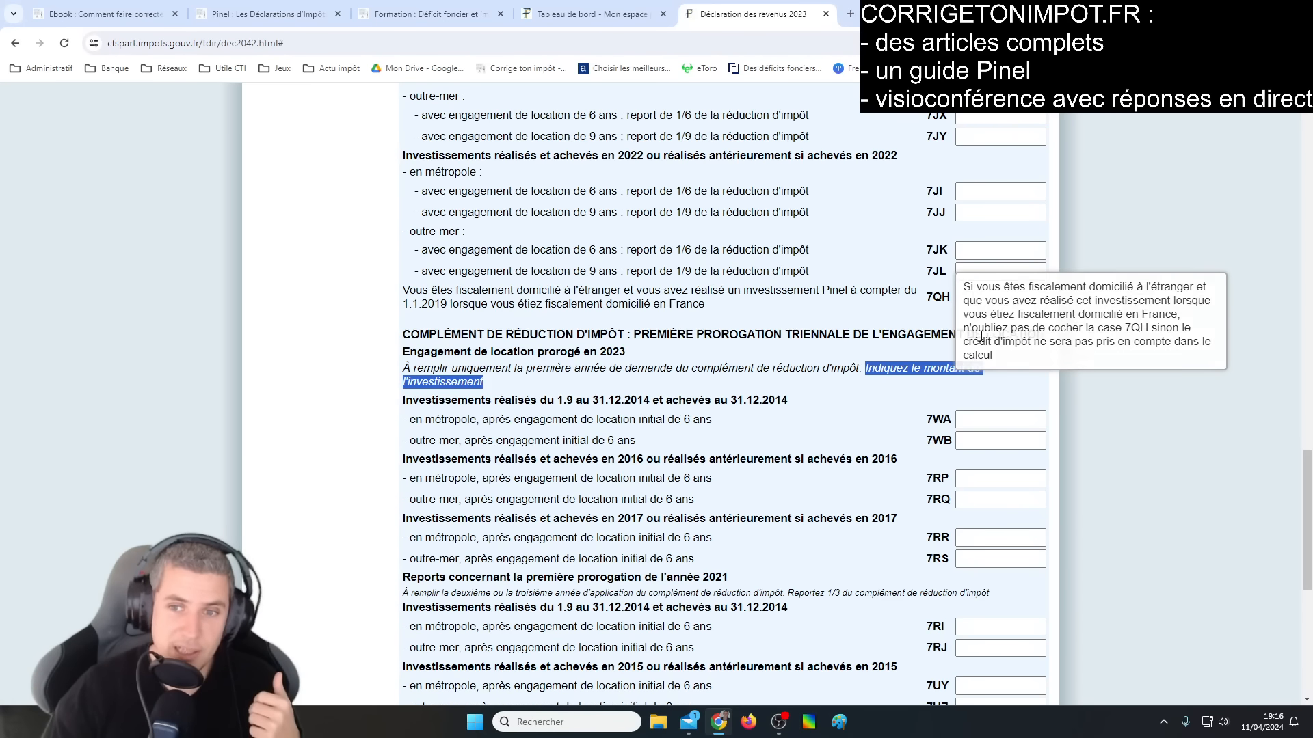
{"action": "left_click", "coordinate": [969, 419]}
{"action": "scroll", "coordinate": [969, 419], "scroll_direction": "down", "scroll_amount": 2}
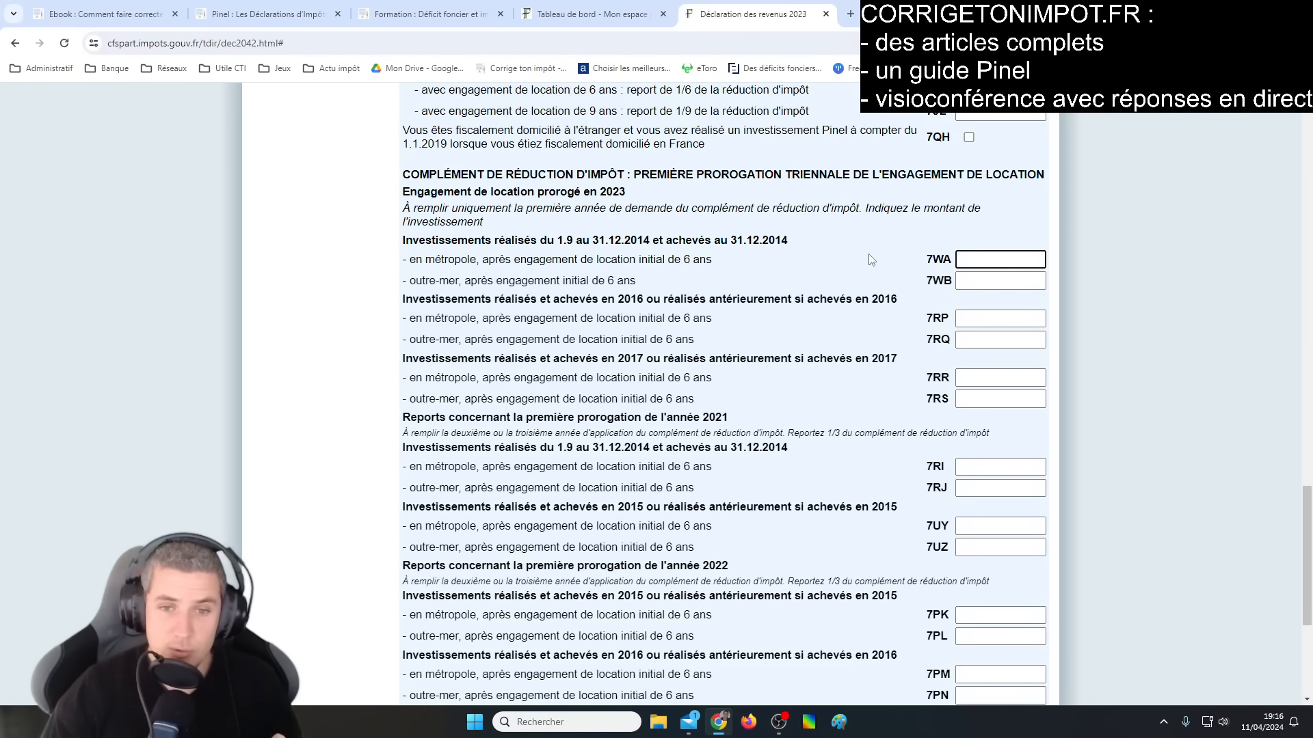
{"action": "left_click_drag", "start_coordinate": [443, 433], "coordinate": [930, 433]}
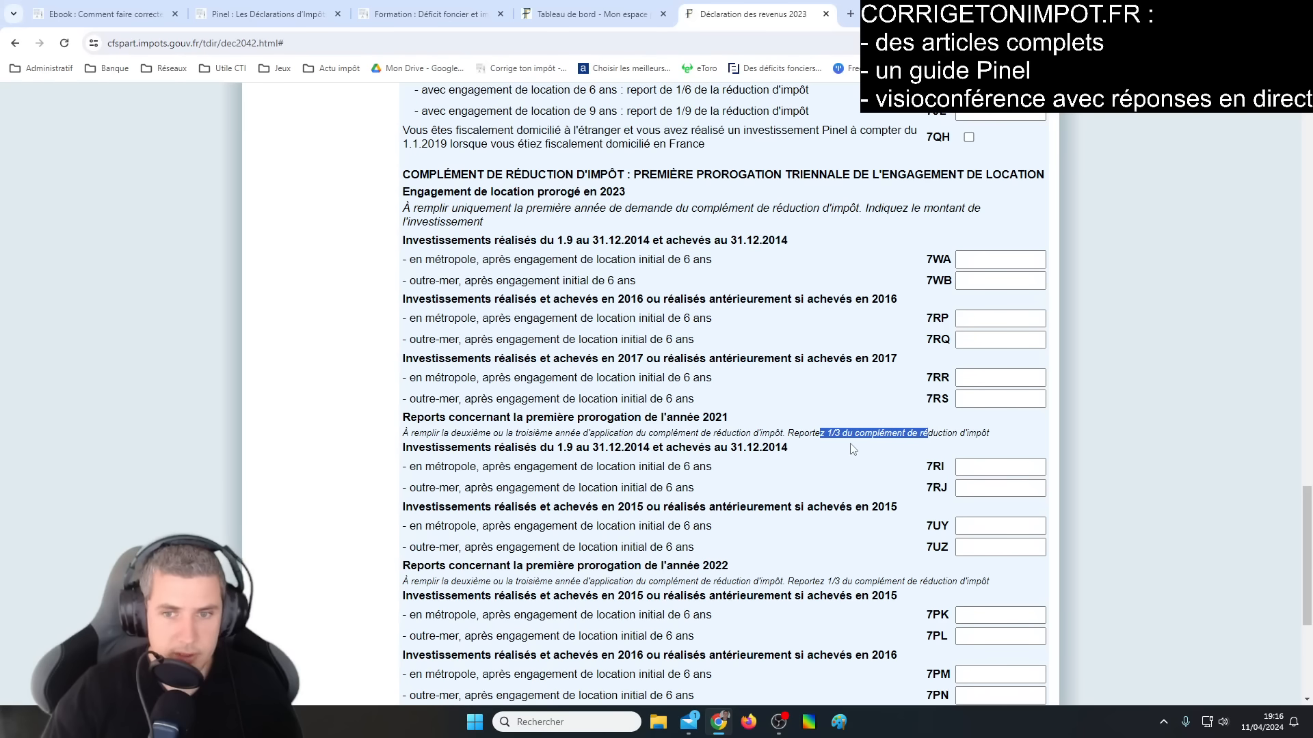
{"action": "left_click_drag", "start_coordinate": [820, 433], "coordinate": [992, 435]}
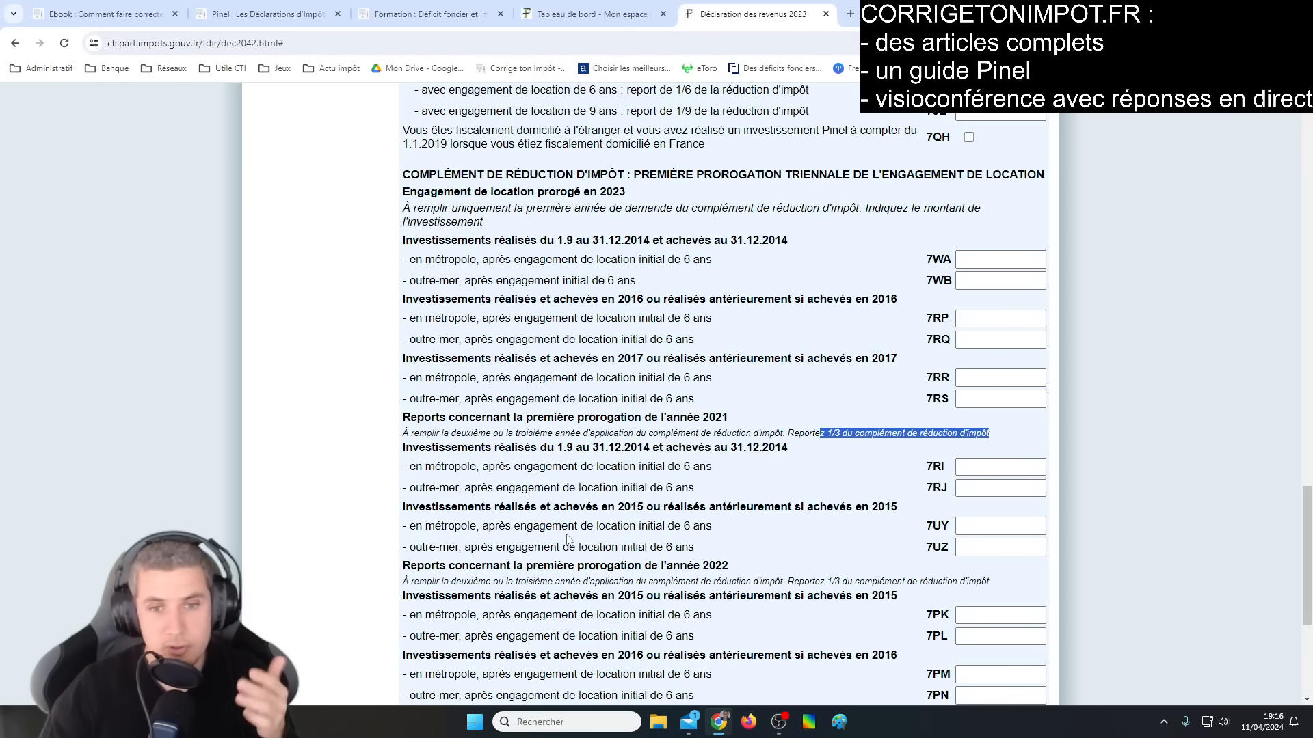
Step: Return to the Pinel + section and compare the 6-year and 9-year commitment boxes for mainland and overseas investments made in 2023
{"action": "scroll", "coordinate": [498, 538], "scroll_direction": "up", "scroll_amount": 10}
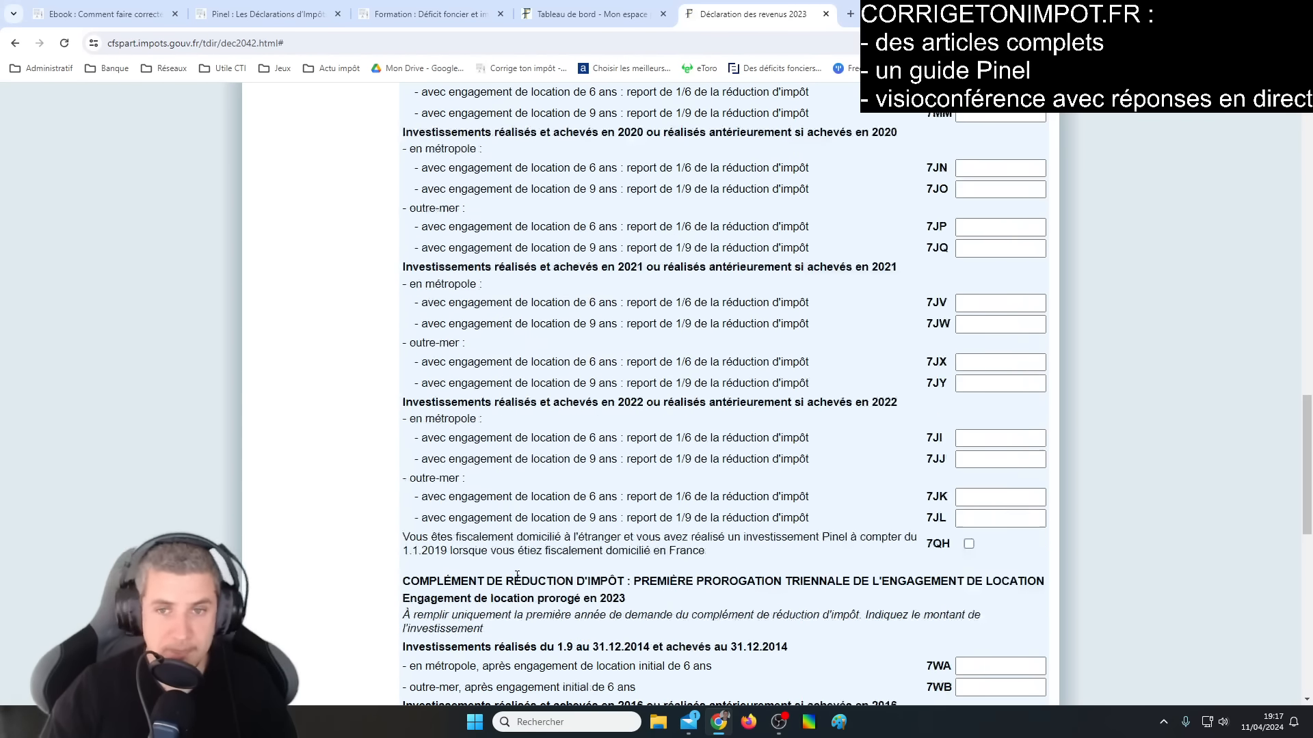
{"action": "scroll", "coordinate": [571, 595], "scroll_direction": "up", "scroll_amount": 15}
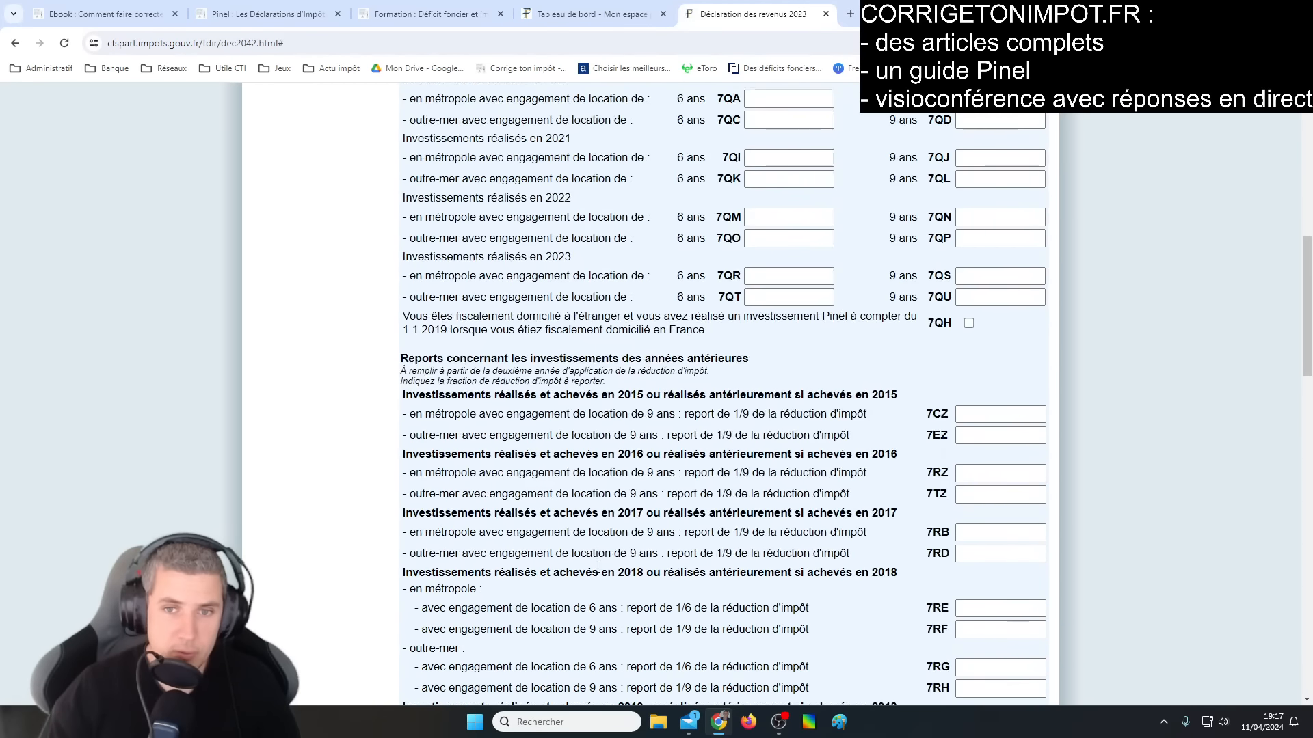
{"action": "scroll", "coordinate": [604, 573], "scroll_direction": "down", "scroll_amount": 2}
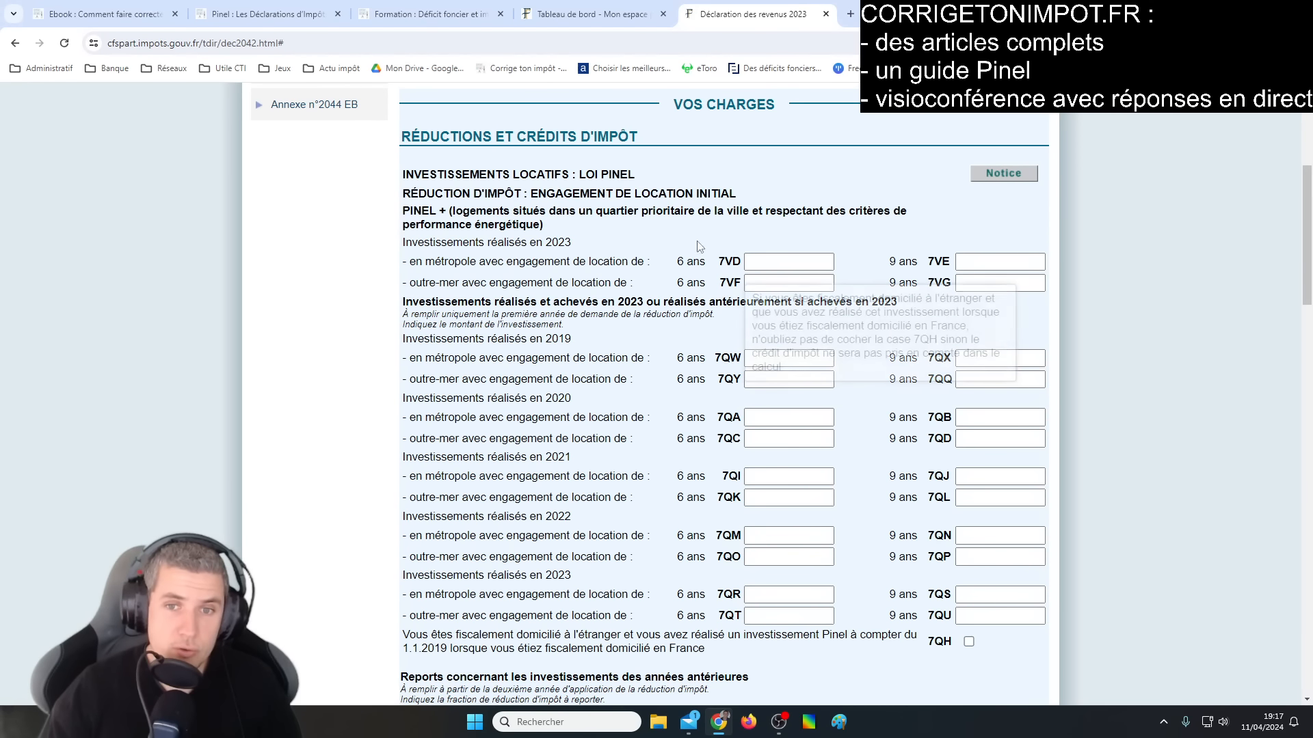
{"action": "mouse_move", "coordinate": [799, 261]}
{"action": "left_click_drag", "start_coordinate": [436, 261], "coordinate": [465, 287]}
{"action": "left_click", "coordinate": [780, 283]}
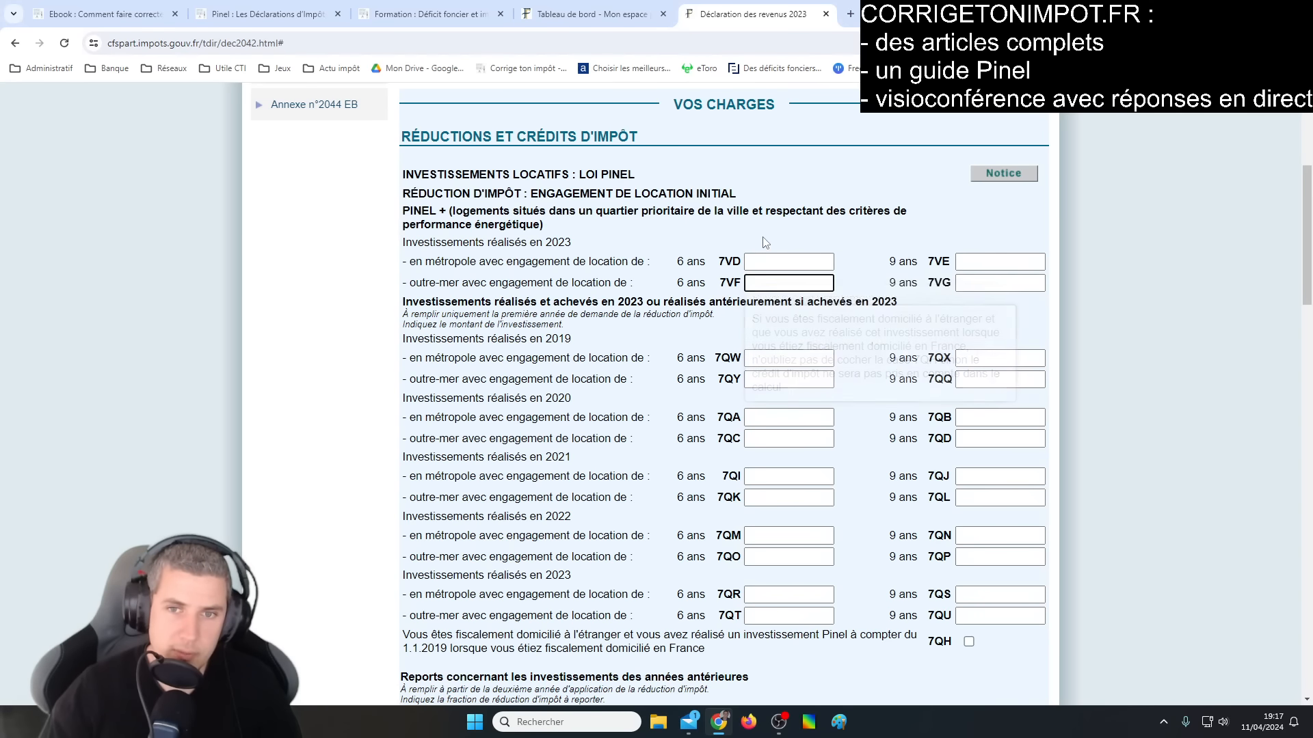
{"action": "double_click", "coordinate": [695, 262]}
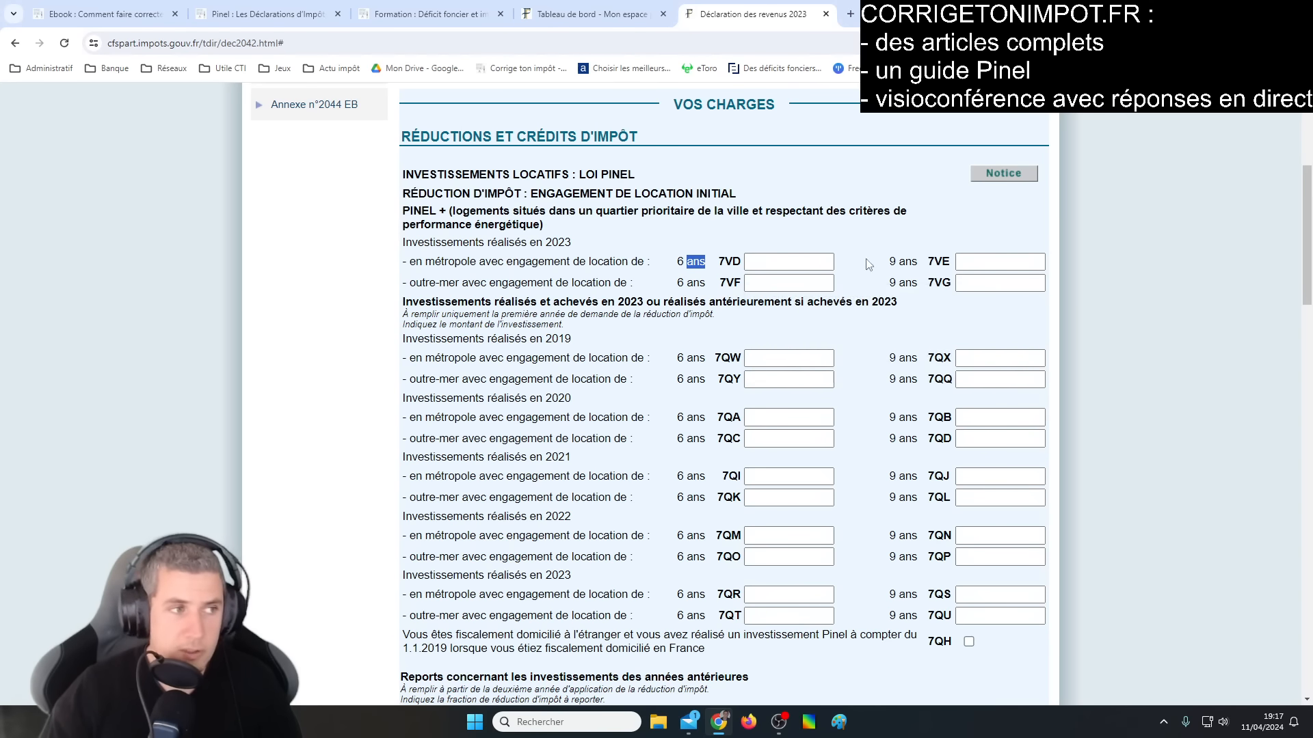
{"action": "left_click", "coordinate": [793, 262]}
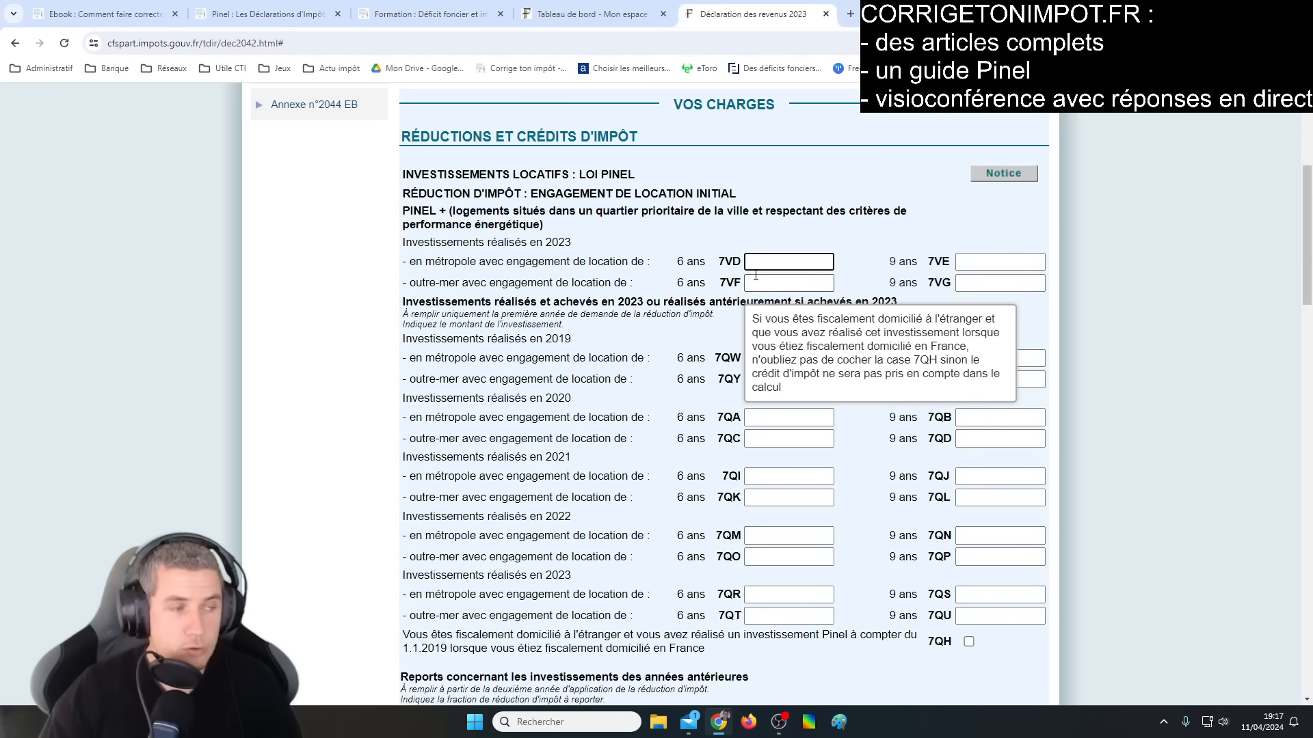
{"action": "left_click_drag", "start_coordinate": [676, 262], "coordinate": [706, 264]}
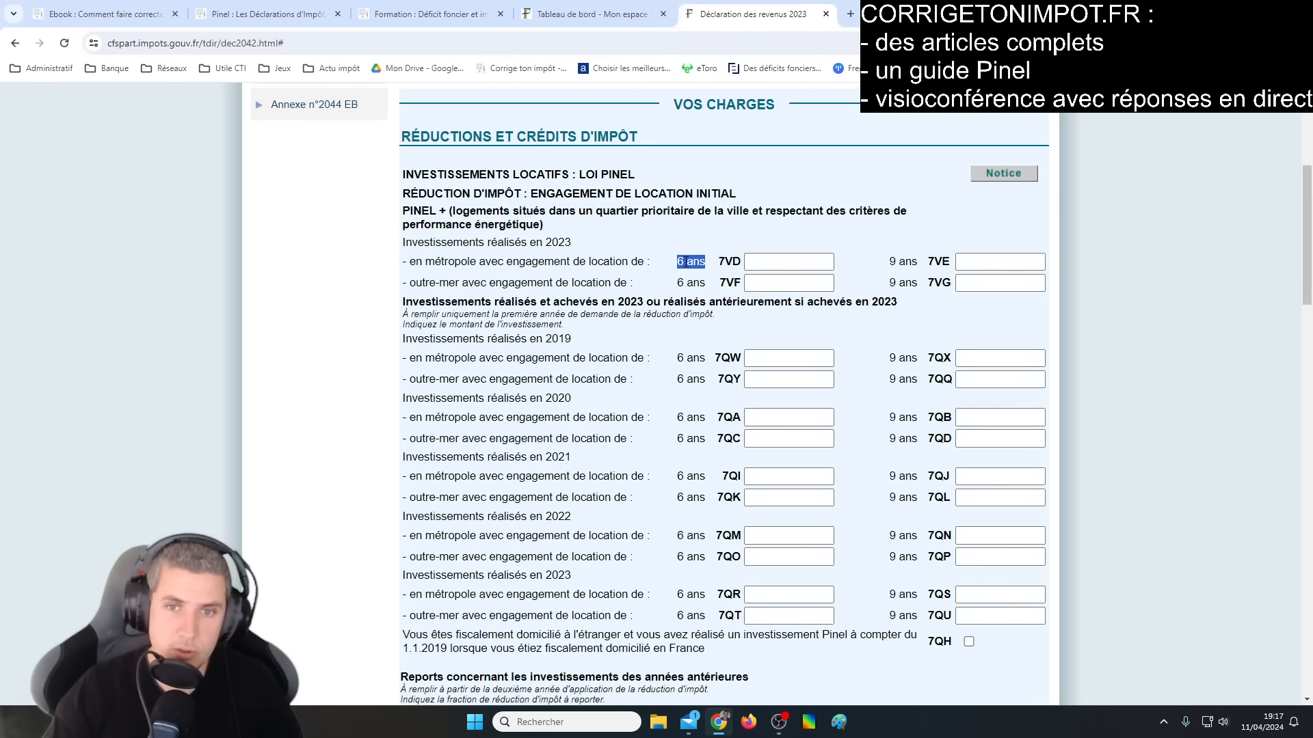
{"action": "left_click", "coordinate": [896, 262]}
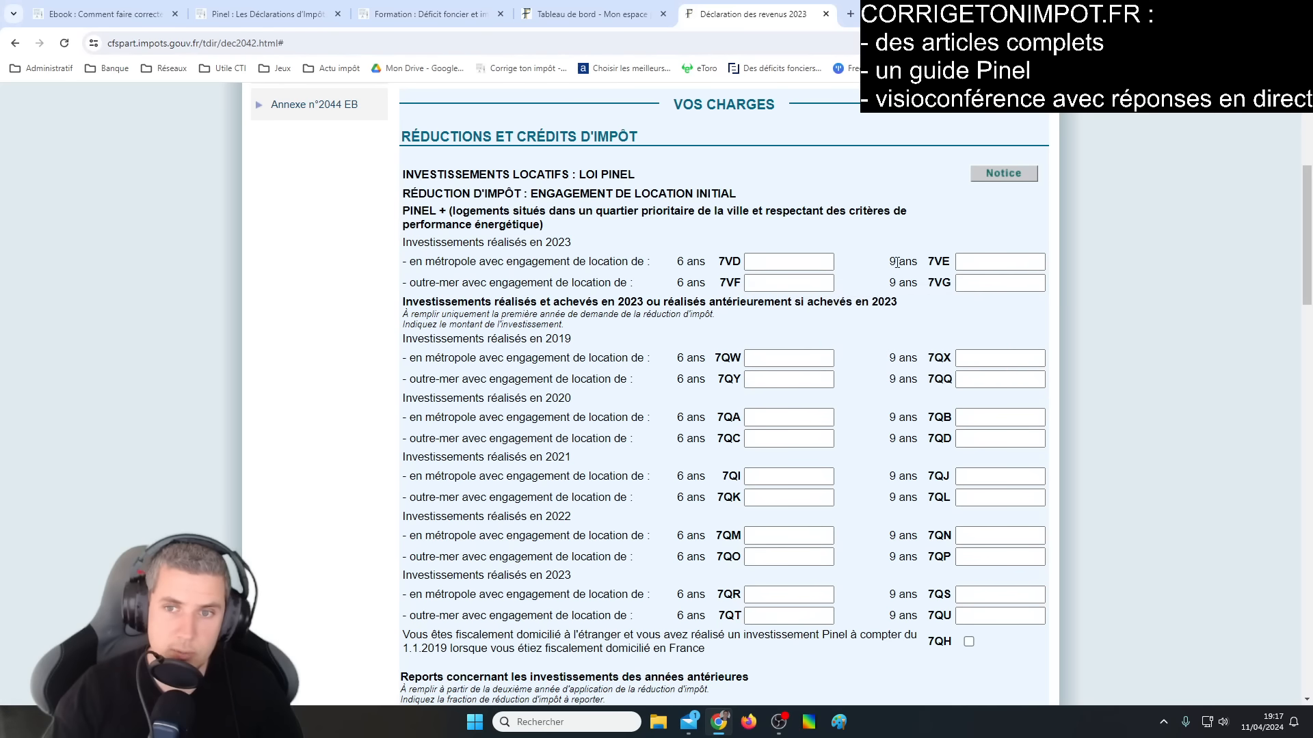
{"action": "left_click_drag", "start_coordinate": [890, 262], "coordinate": [917, 262]}
{"action": "left_click", "coordinate": [668, 230]}
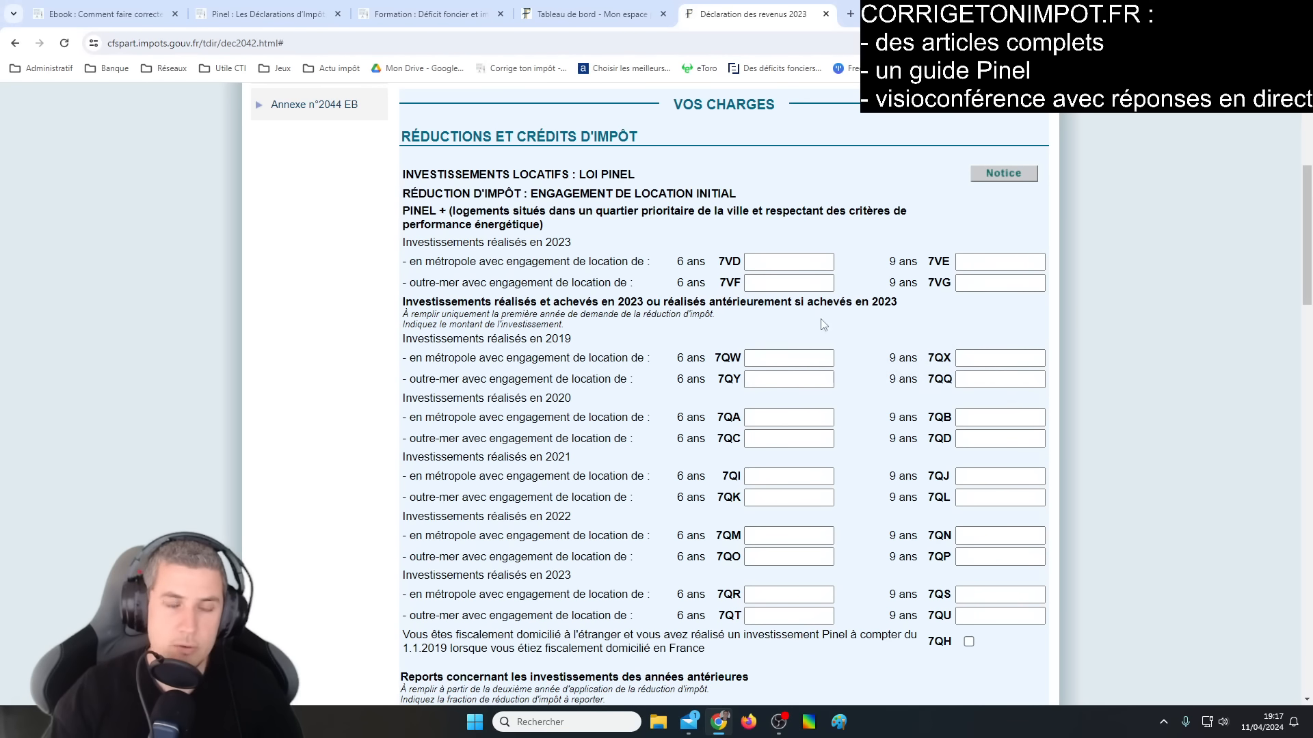
{"action": "left_click_drag", "start_coordinate": [889, 263], "coordinate": [922, 267]}
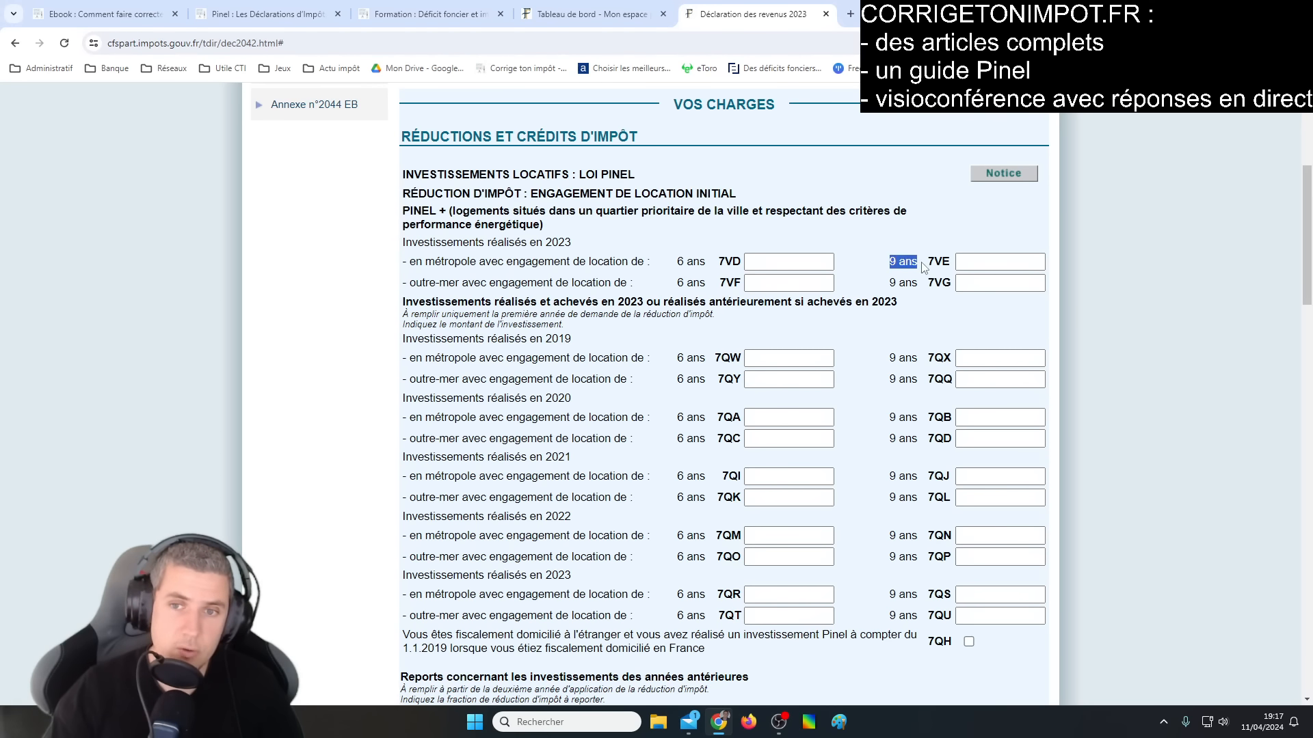
{"action": "left_click_drag", "start_coordinate": [669, 263], "coordinate": [695, 264]}
{"action": "left_click", "coordinate": [715, 241]}
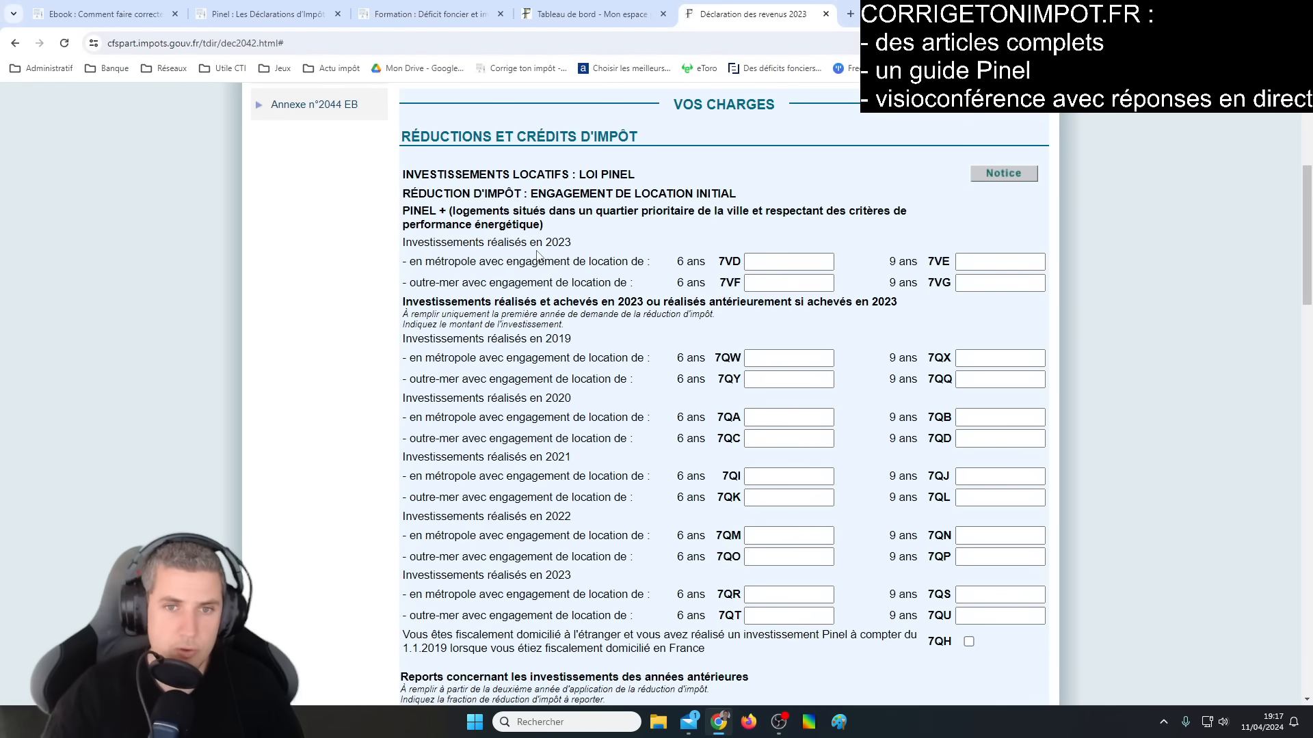
Step: Identify the Pinel + box codes 7VD, 7VE, 7VF and 7VG by location and commitment length
{"action": "left_click", "coordinate": [797, 256]}
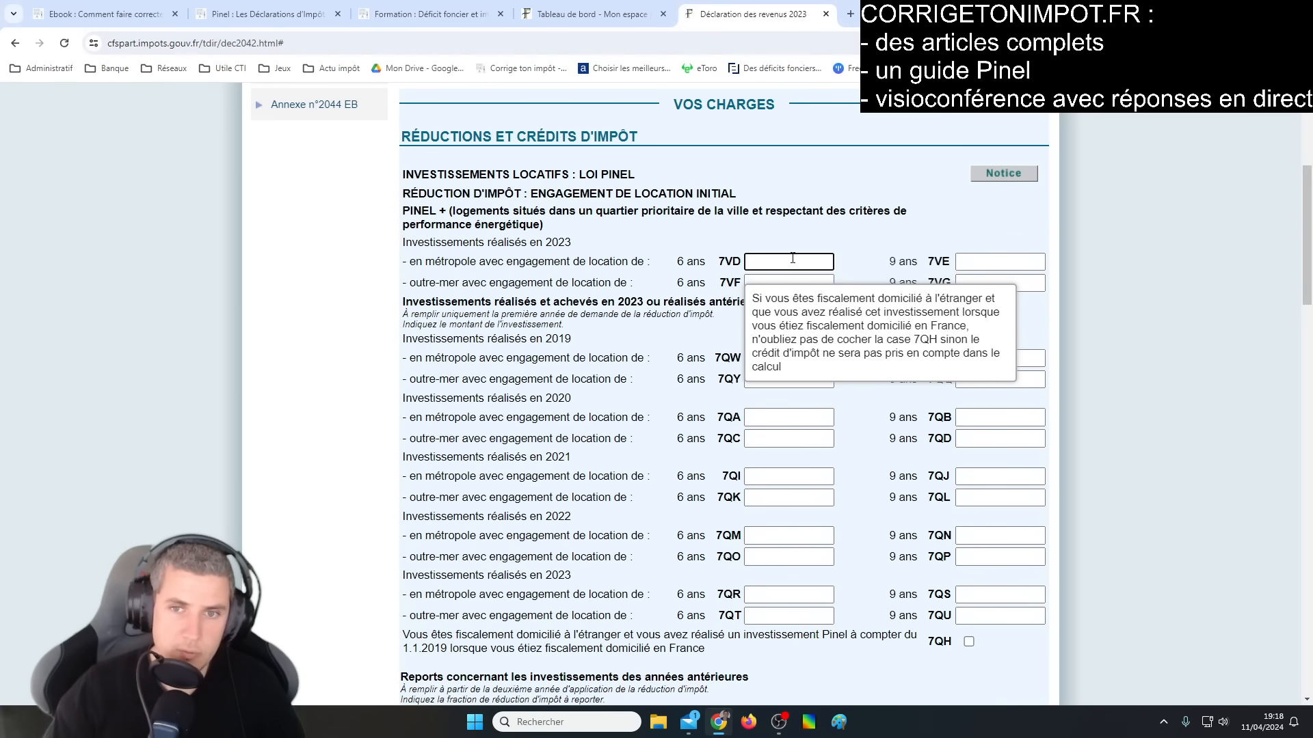
{"action": "double_click", "coordinate": [732, 263]}
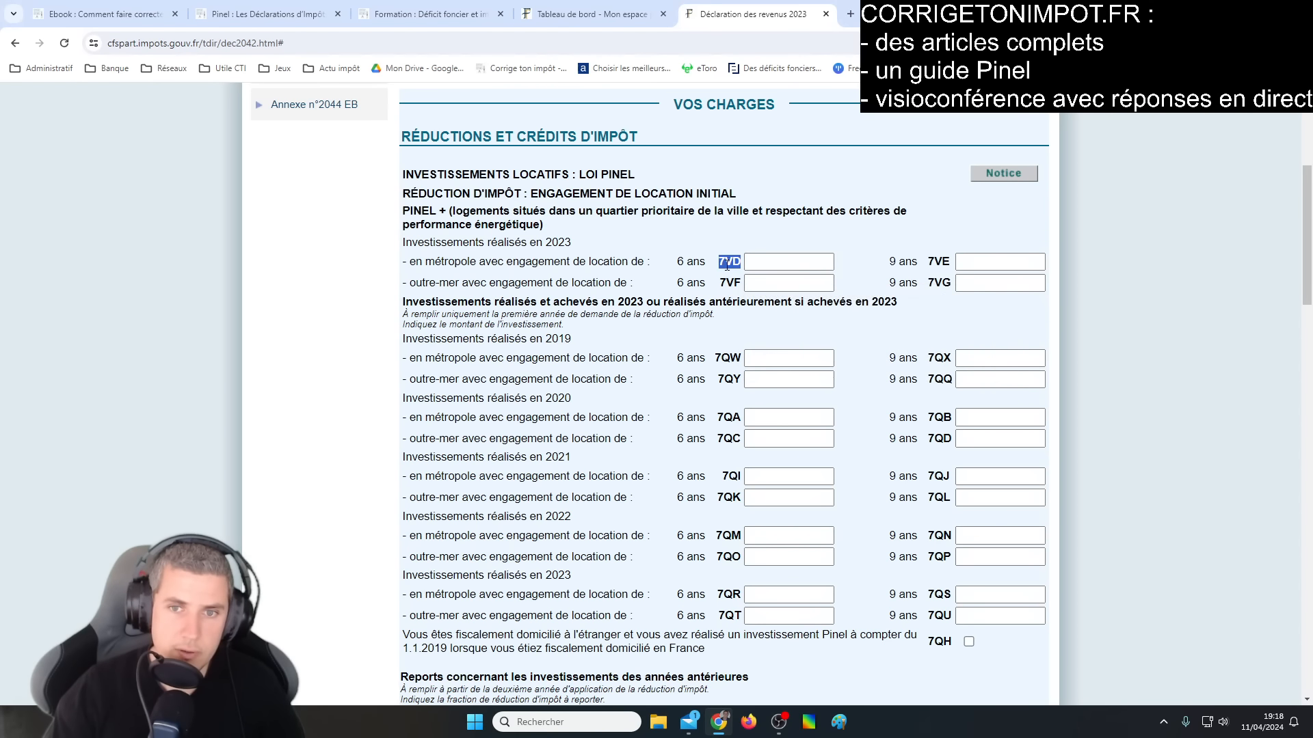
{"action": "double_click", "coordinate": [942, 266]}
{"action": "left_click", "coordinate": [780, 261]}
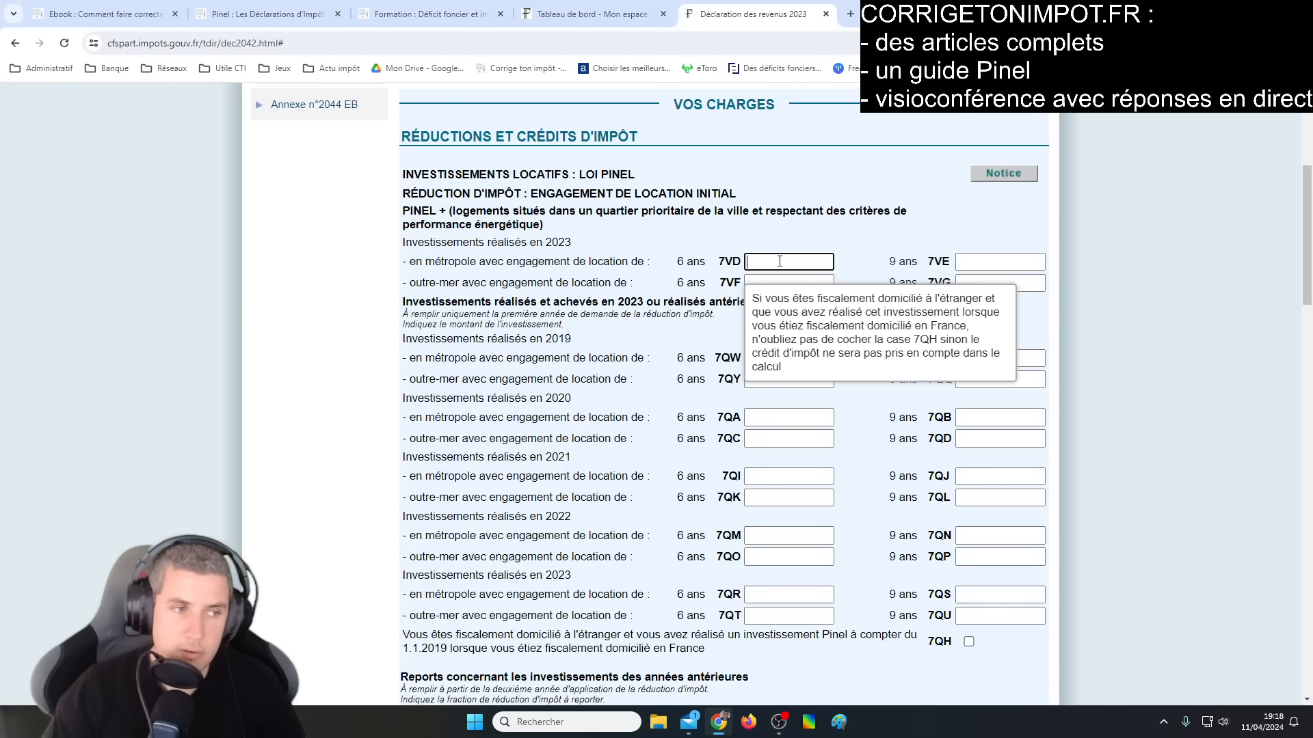
{"action": "left_click", "coordinate": [935, 261]}
{"action": "double_click", "coordinate": [728, 261]}
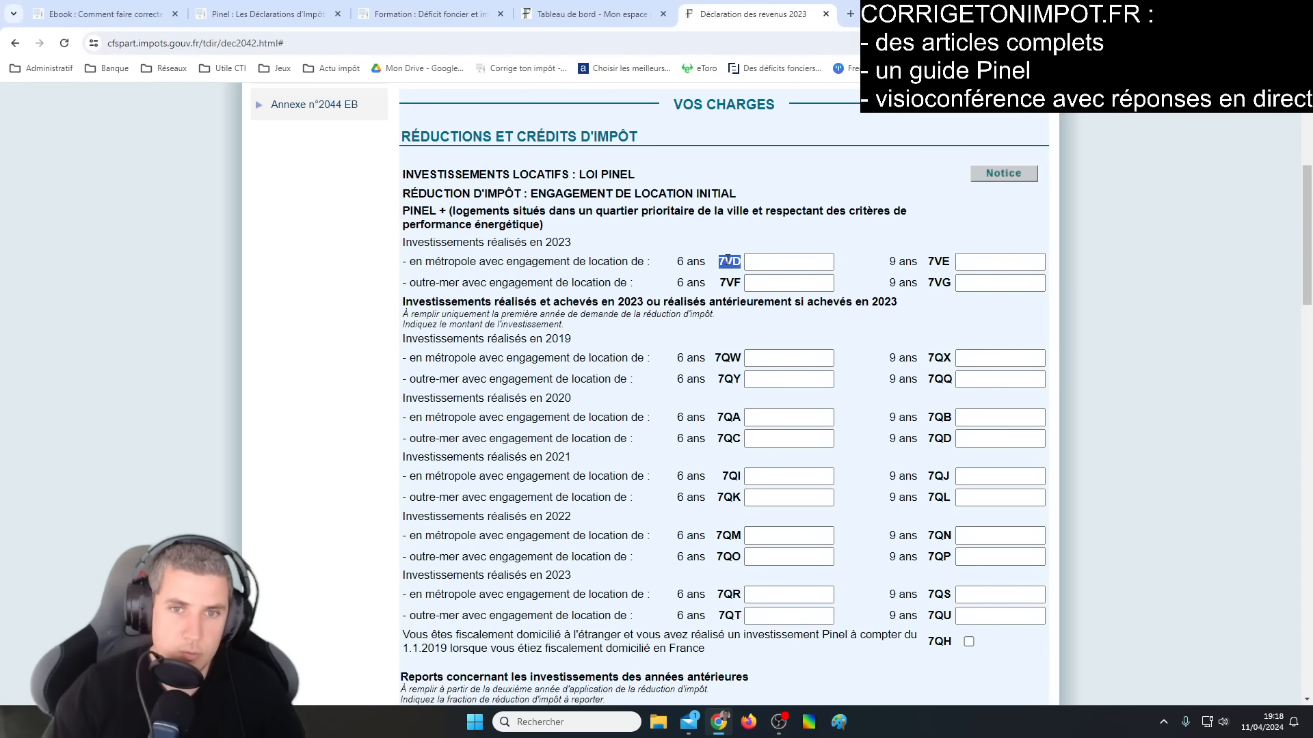
{"action": "double_click", "coordinate": [729, 282]}
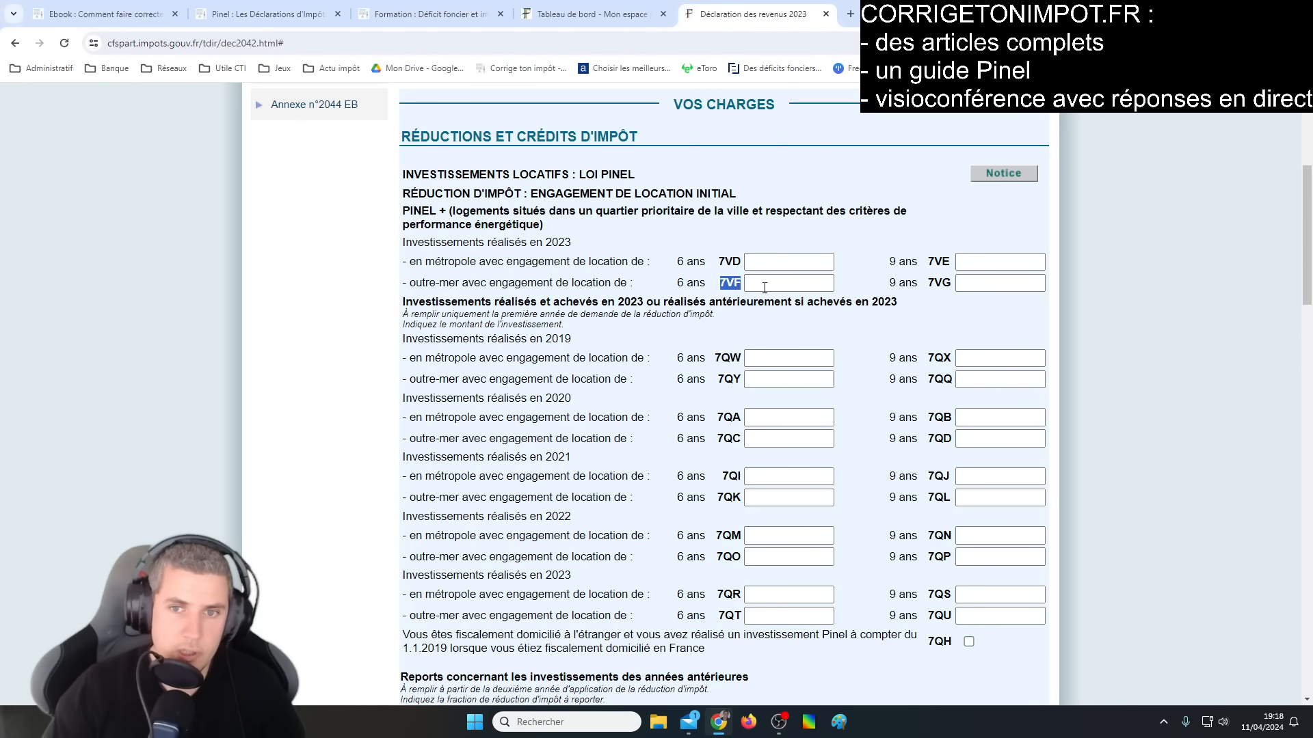
{"action": "double_click", "coordinate": [940, 282]}
Step: Examine the initial commitment boxes for 2019 to 2023 investments, including 7QB, 7QR, 7QS and the overseas lines
{"action": "scroll", "coordinate": [809, 413], "scroll_direction": "down", "scroll_amount": 2}
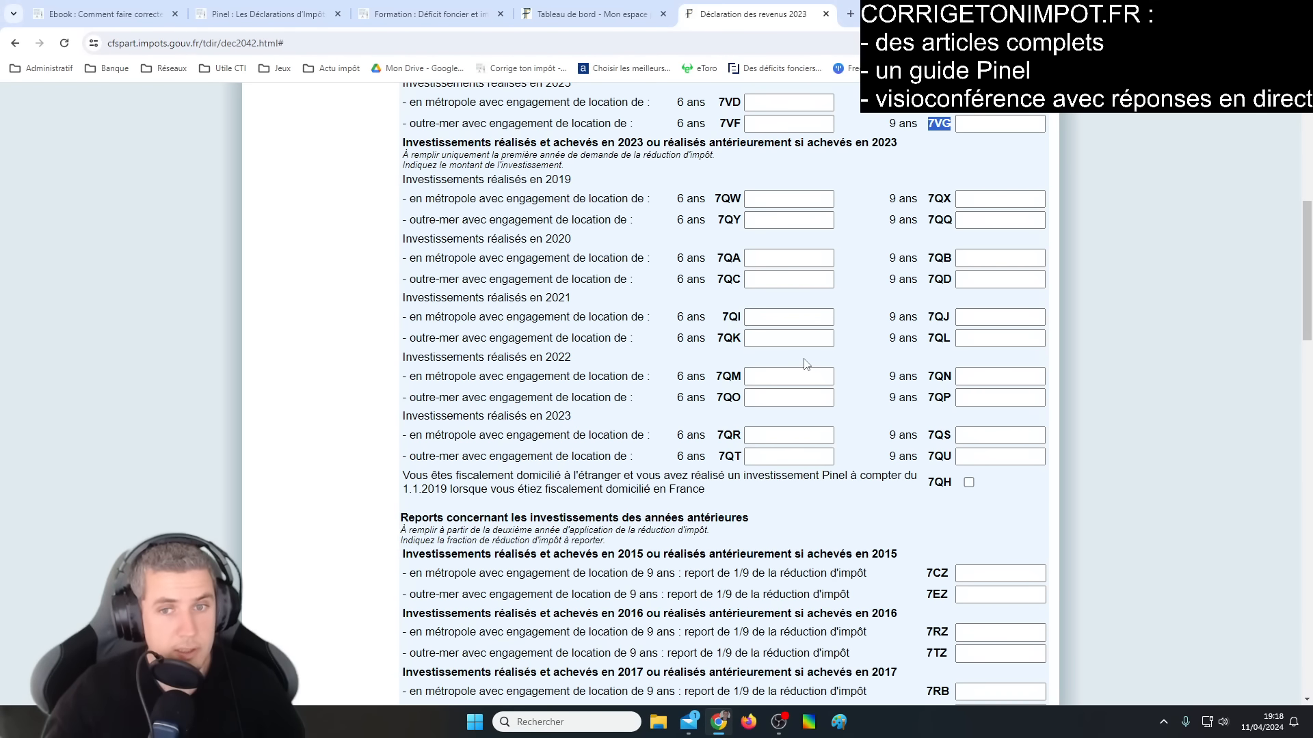
{"action": "left_click", "coordinate": [999, 259]}
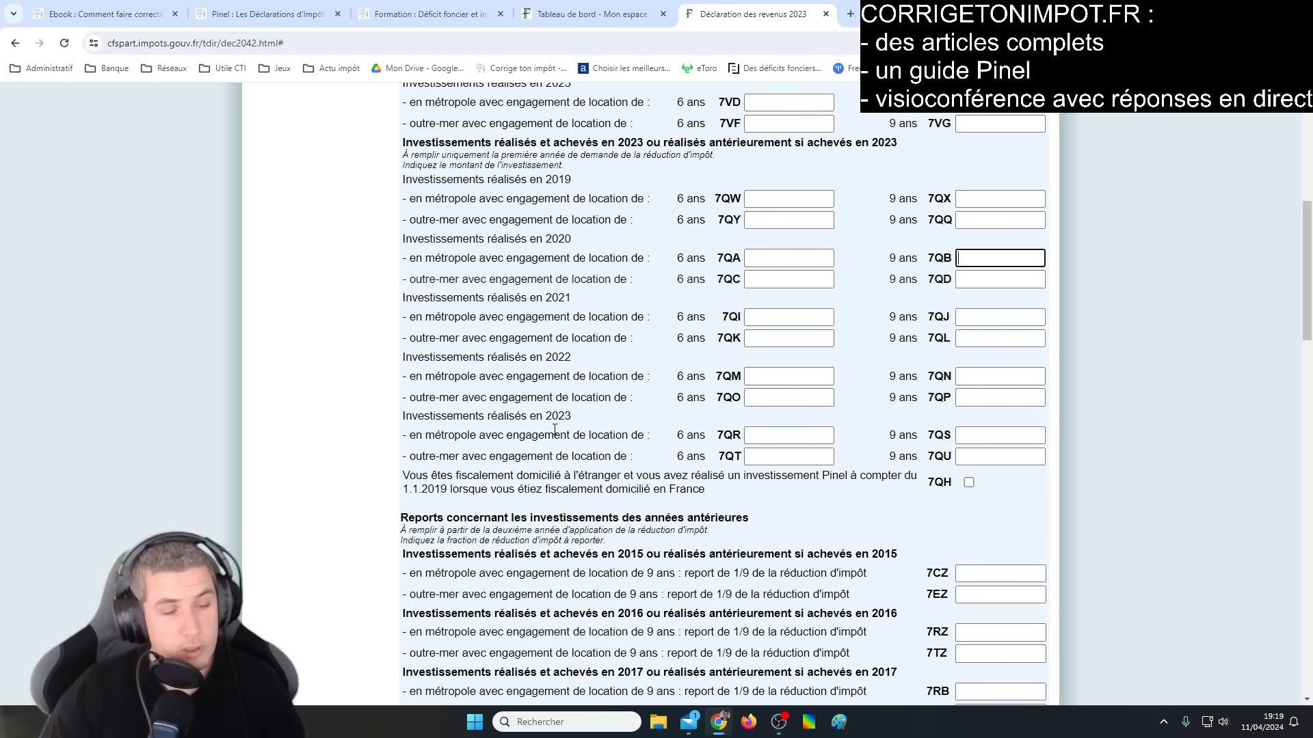
{"action": "left_click_drag", "start_coordinate": [429, 415], "coordinate": [570, 417]}
{"action": "left_click", "coordinate": [793, 436]}
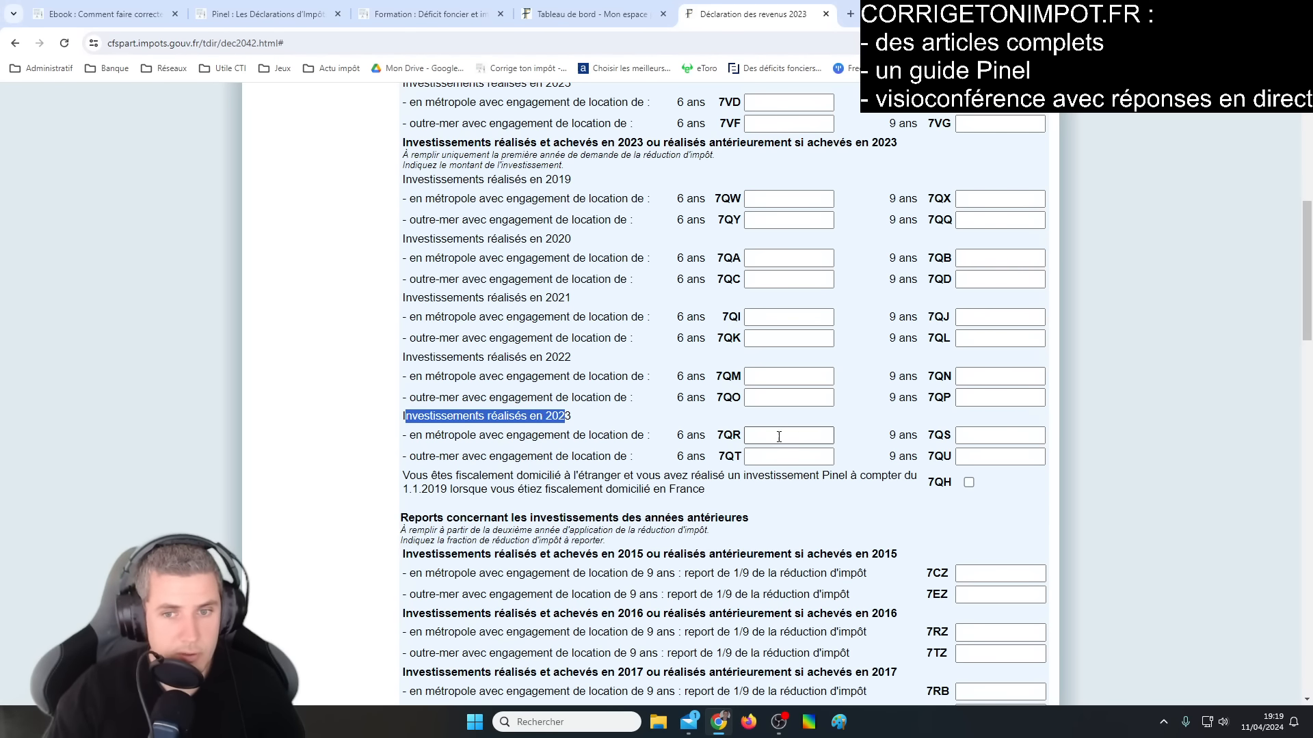
{"action": "left_click", "coordinate": [972, 435]}
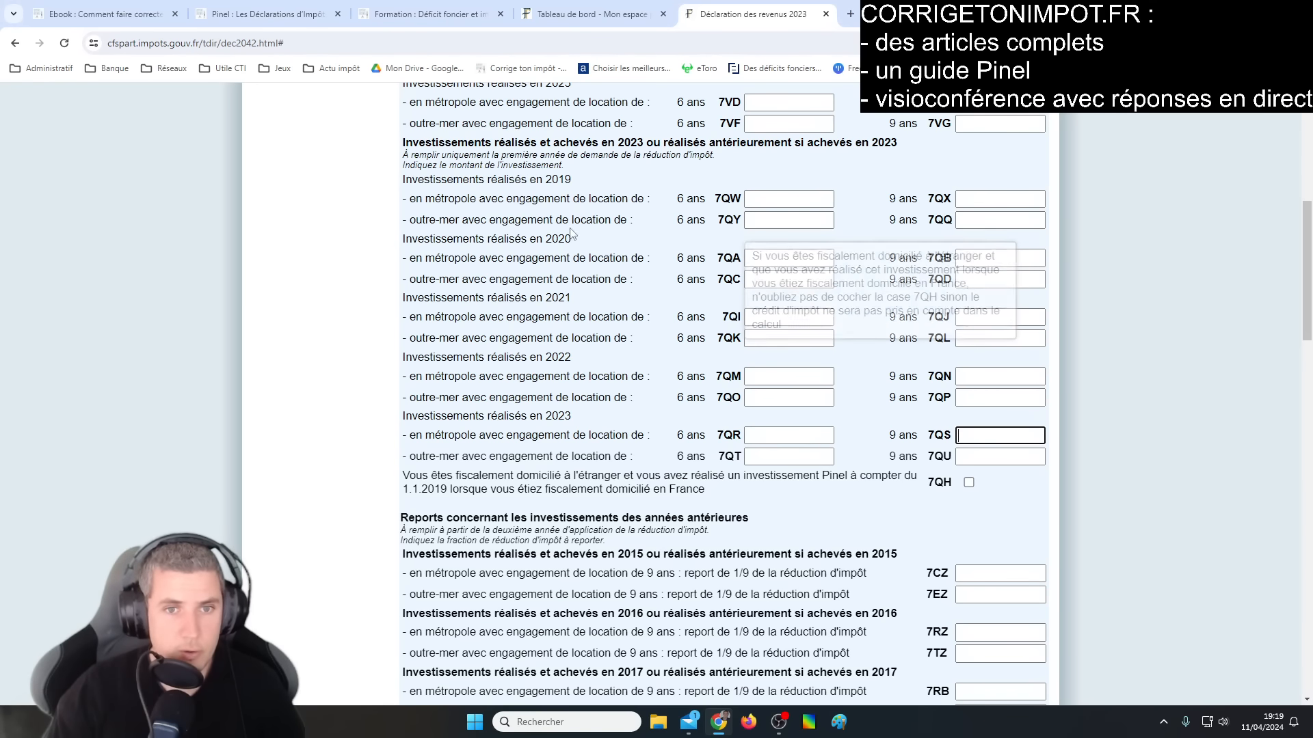
{"action": "left_click_drag", "start_coordinate": [425, 219], "coordinate": [474, 220]}
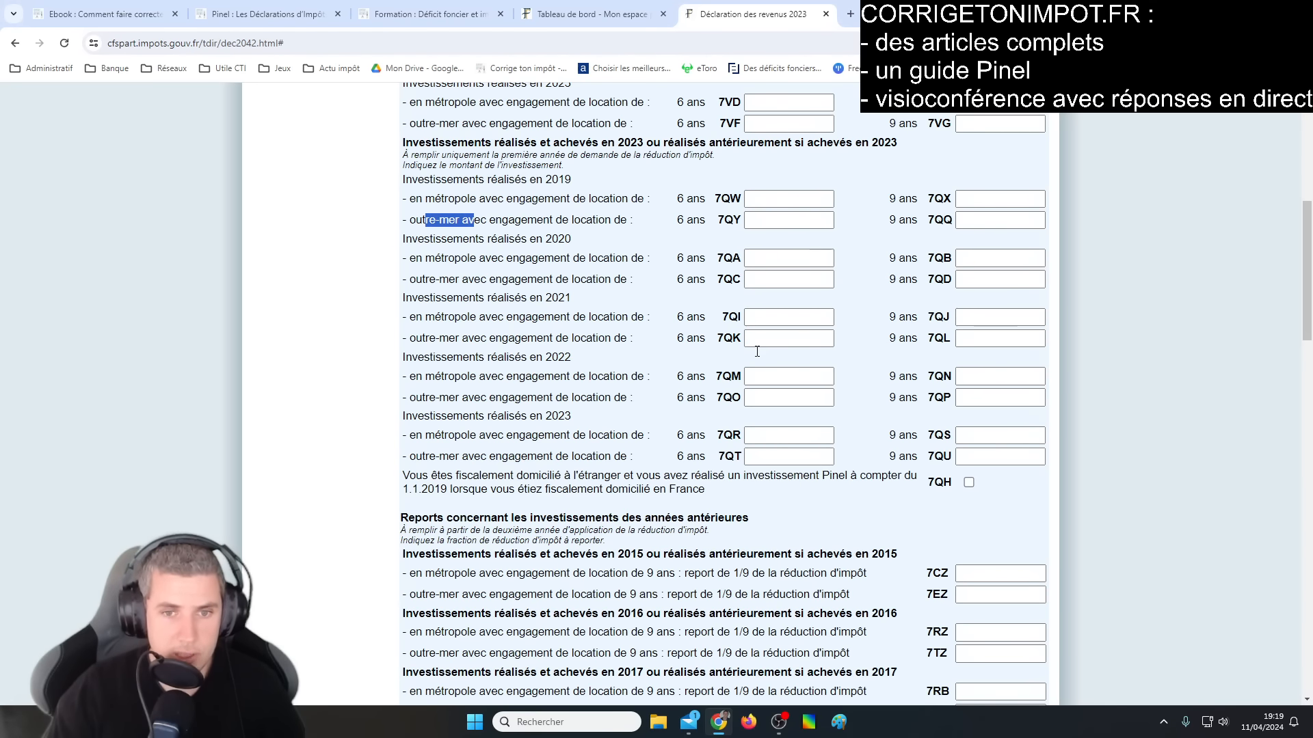
Step: Study the colour-coded chart that matches each Pinel initial commitment box with its tax reduction rate
{"action": "scroll", "coordinate": [754, 354], "scroll_direction": "down", "scroll_amount": 2}
{"action": "scroll", "coordinate": [790, 523], "scroll_direction": "up", "scroll_amount": 4}
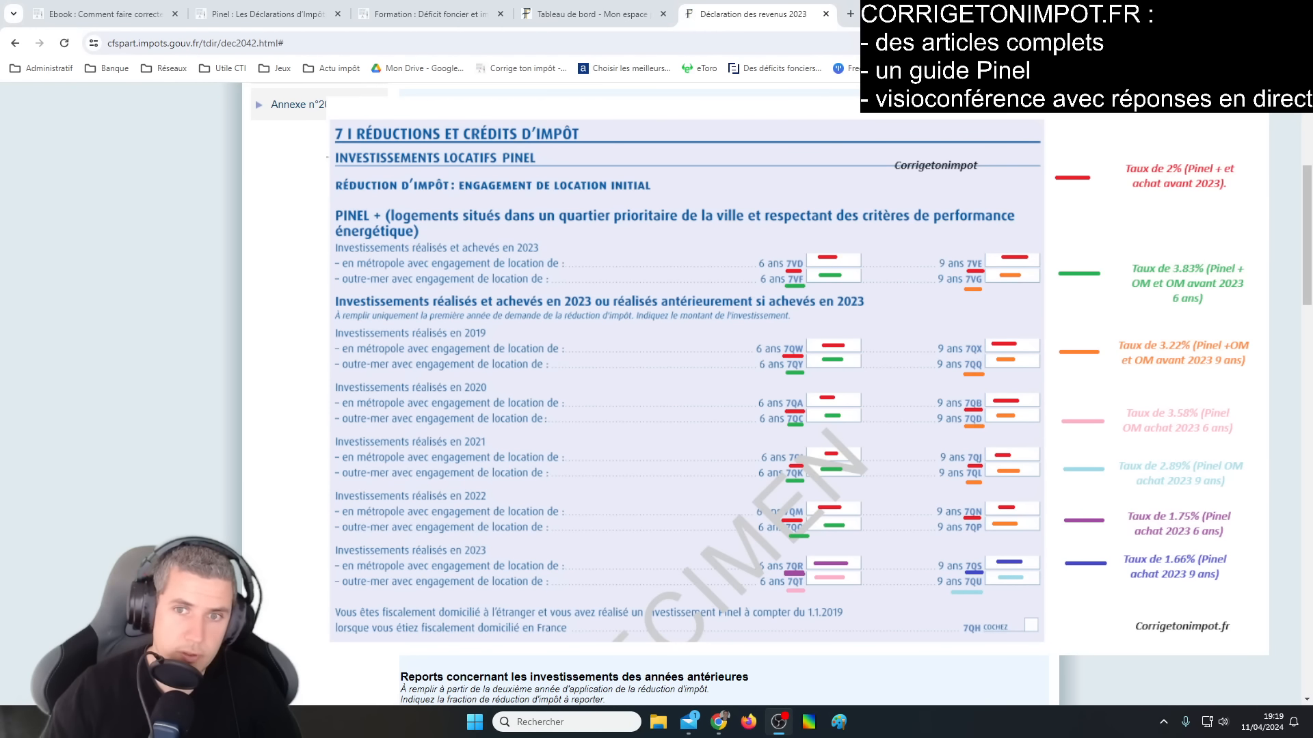
{"action": "key", "text": "alt+Tab"}
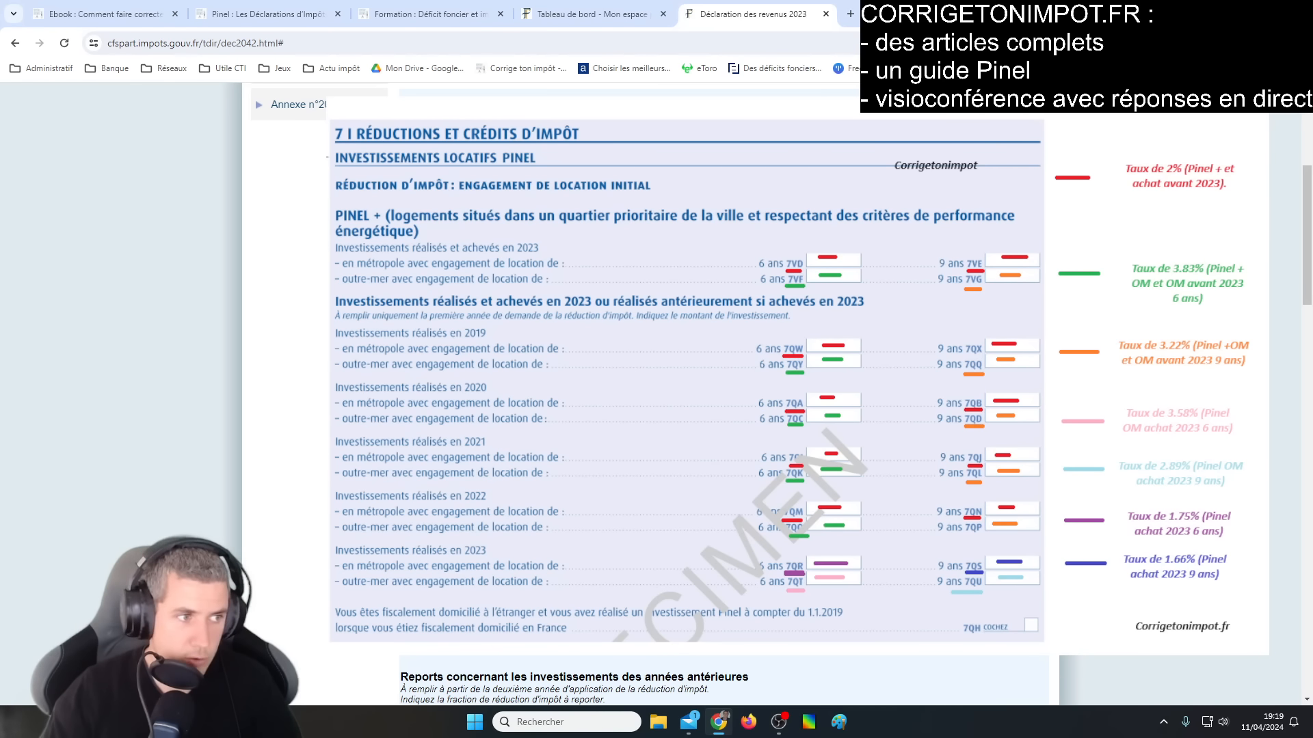
{"action": "scroll", "coordinate": [656, 410], "scroll_direction": "down", "scroll_amount": 5}
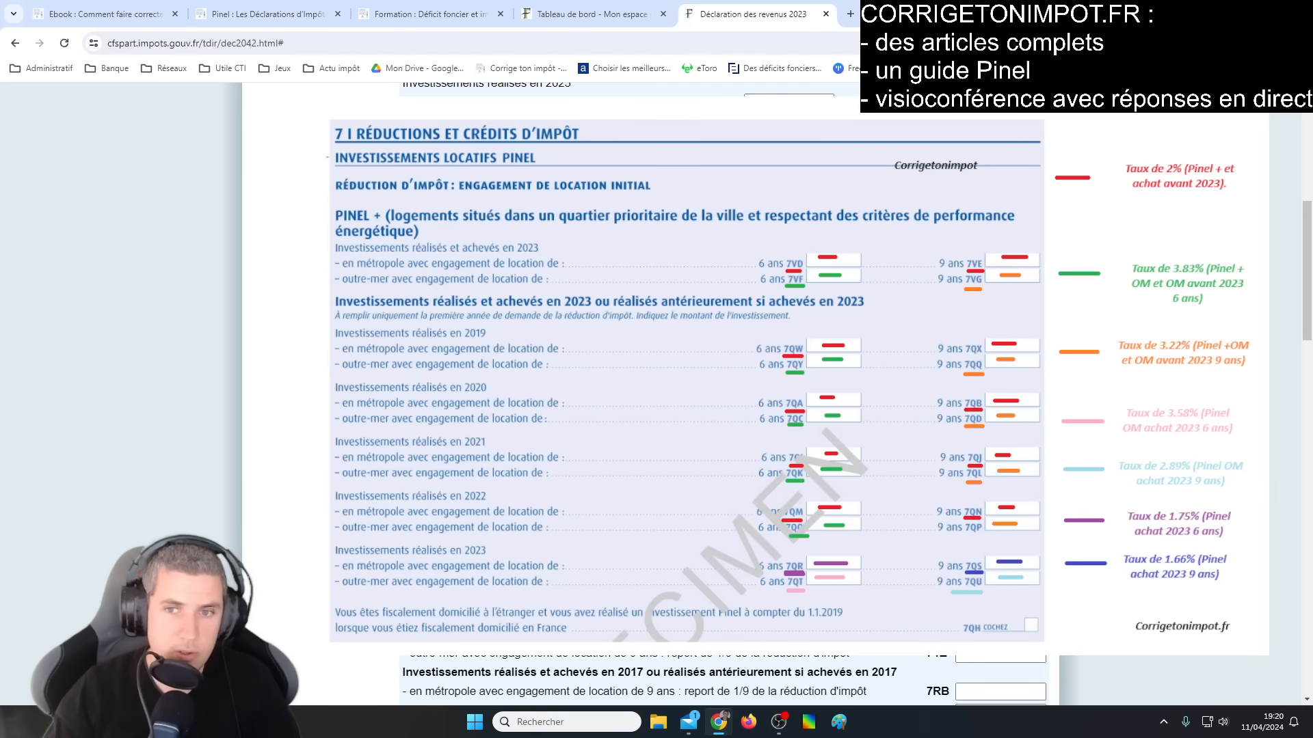
Step: Examine the boxes for carrying forward Pinel reductions from 2015 onward and for the first three-year extension of the rental commitment
{"action": "scroll", "coordinate": [728, 397], "scroll_direction": "up", "scroll_amount": 7}
{"action": "scroll", "coordinate": [728, 397], "scroll_direction": "down", "scroll_amount": 7}
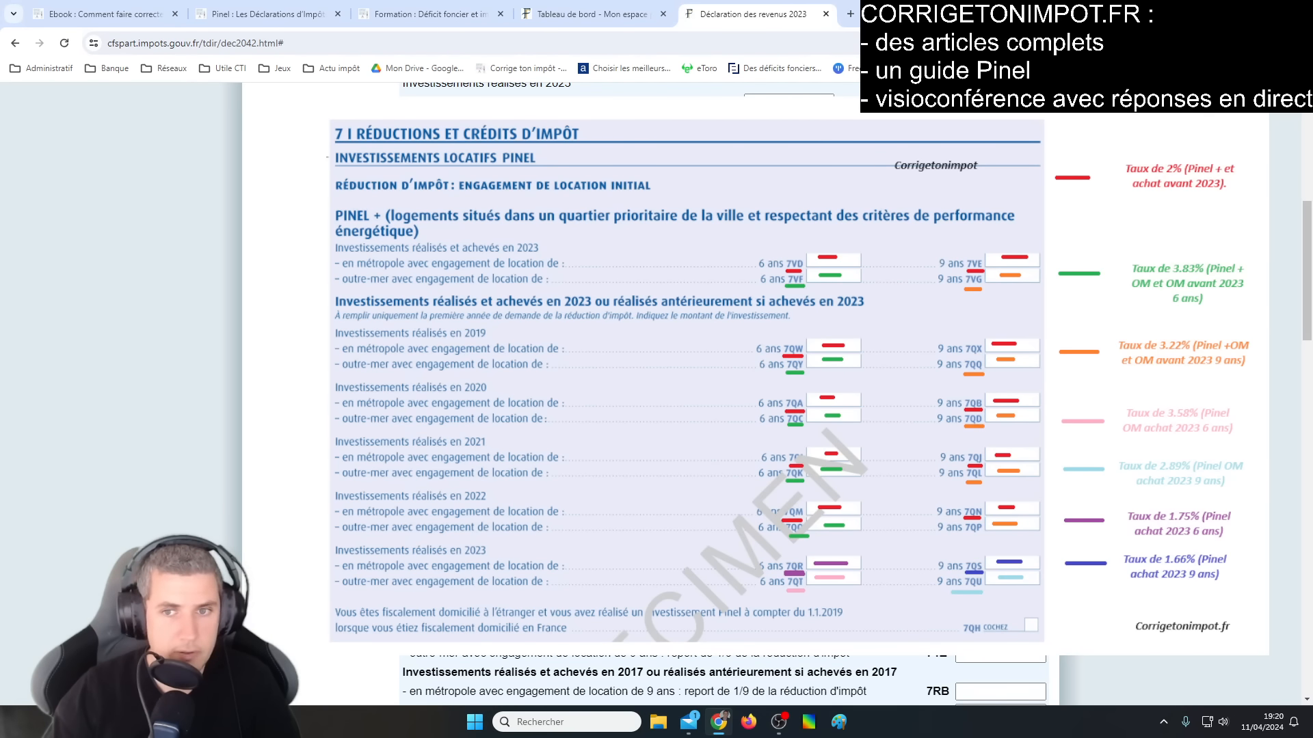
{"action": "scroll", "coordinate": [728, 396], "scroll_direction": "down", "scroll_amount": 5}
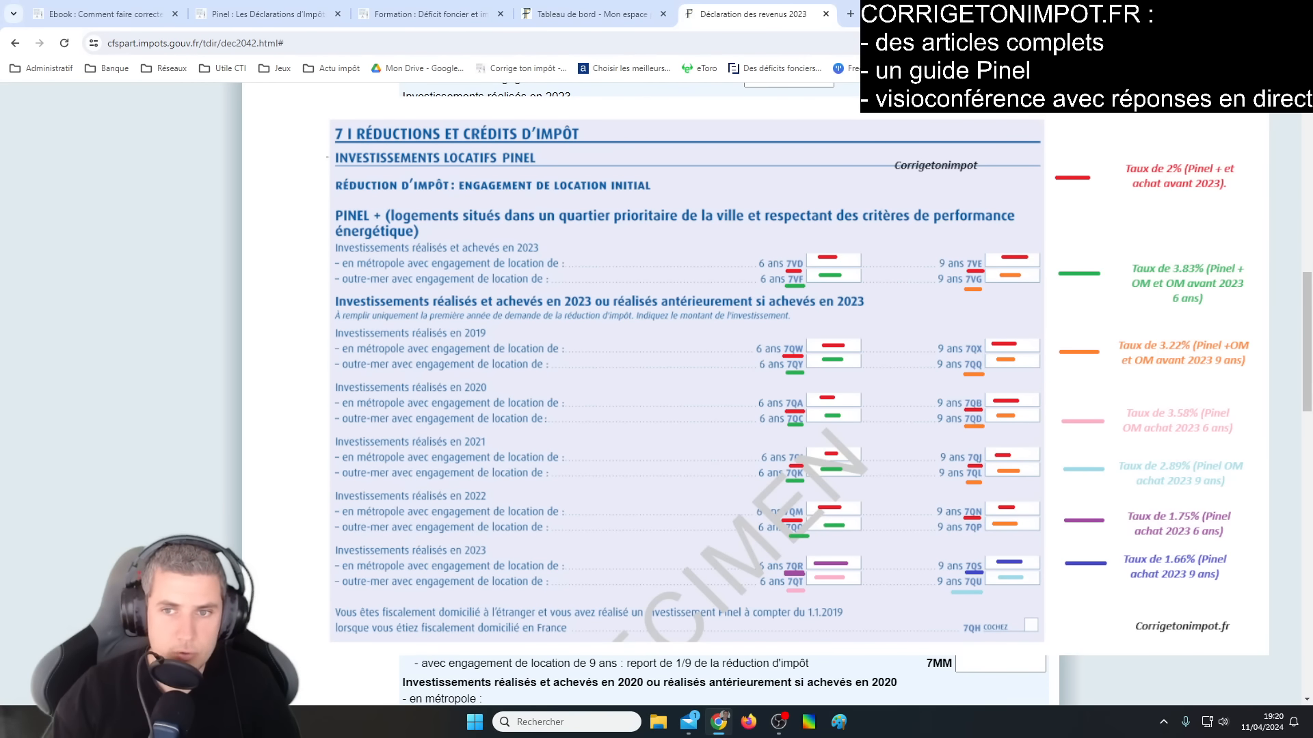
{"action": "scroll", "coordinate": [728, 396], "scroll_direction": "up", "scroll_amount": 1}
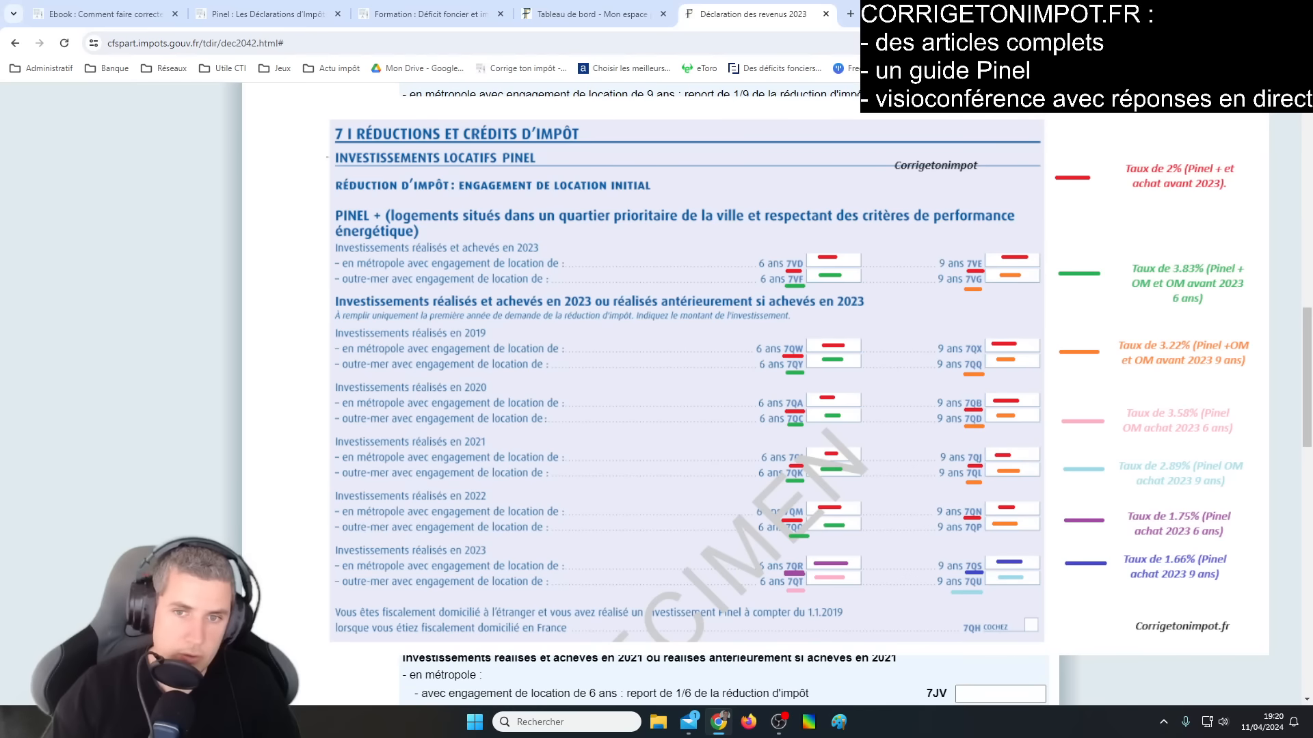
{"action": "scroll", "coordinate": [728, 396], "scroll_direction": "down", "scroll_amount": 1}
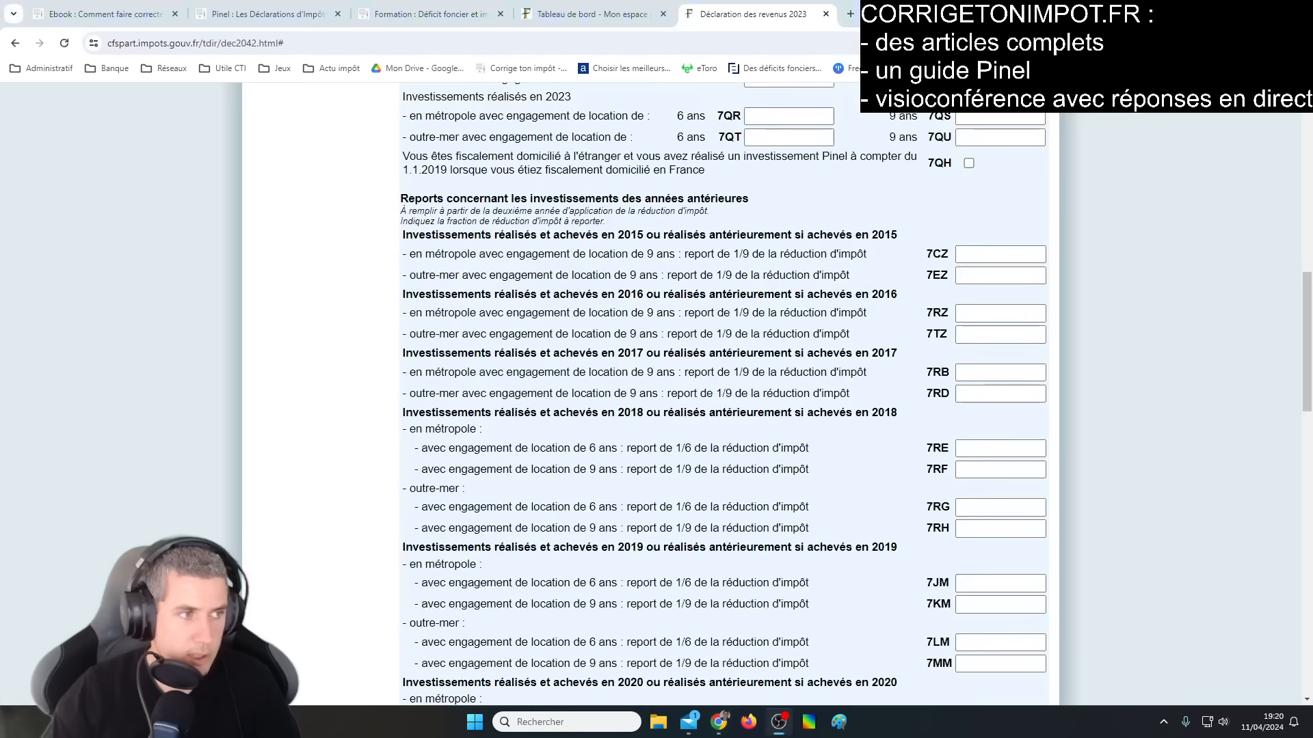
{"action": "scroll", "coordinate": [921, 476], "scroll_direction": "down", "scroll_amount": 5}
{"action": "scroll", "coordinate": [921, 477], "scroll_direction": "down", "scroll_amount": 9}
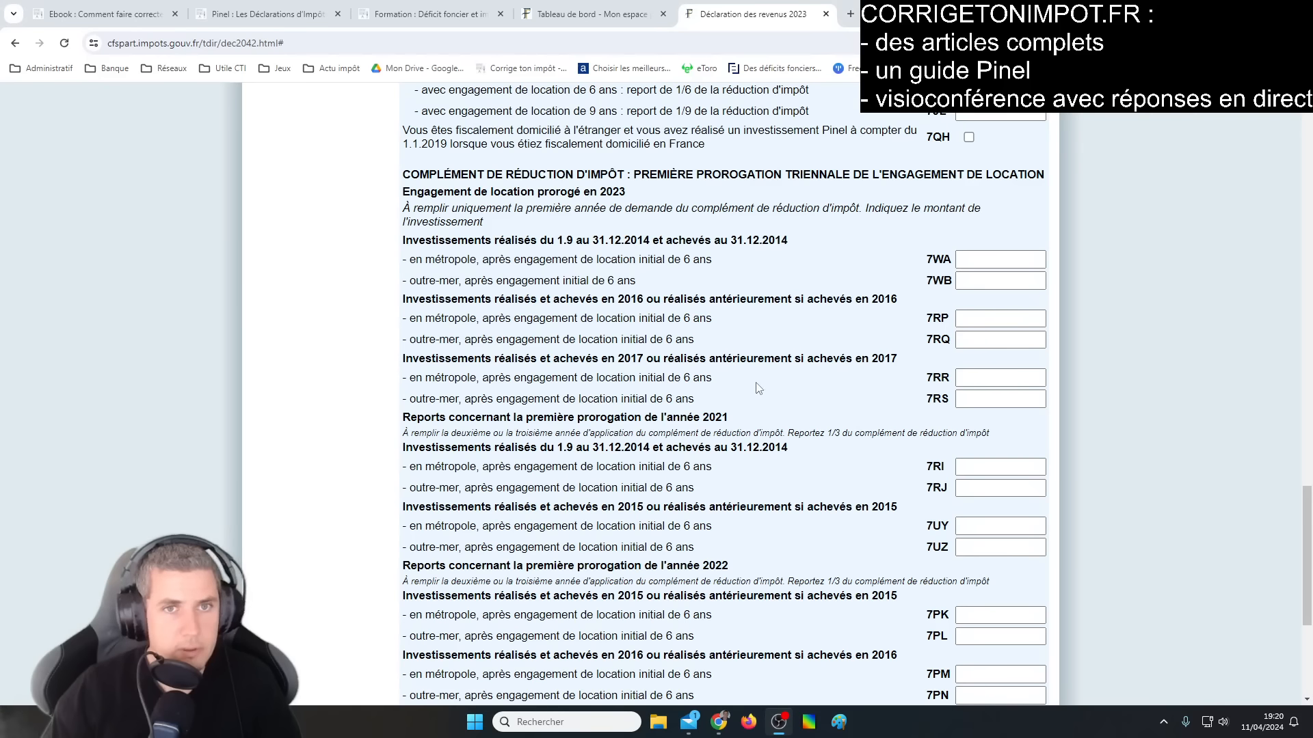
Step: Switch to the Corrige ton Impôt site, open its Formations category and browse the listed 2024 training sessions
{"action": "left_click", "coordinate": [255, 8]}
{"action": "left_click", "coordinate": [431, 13]}
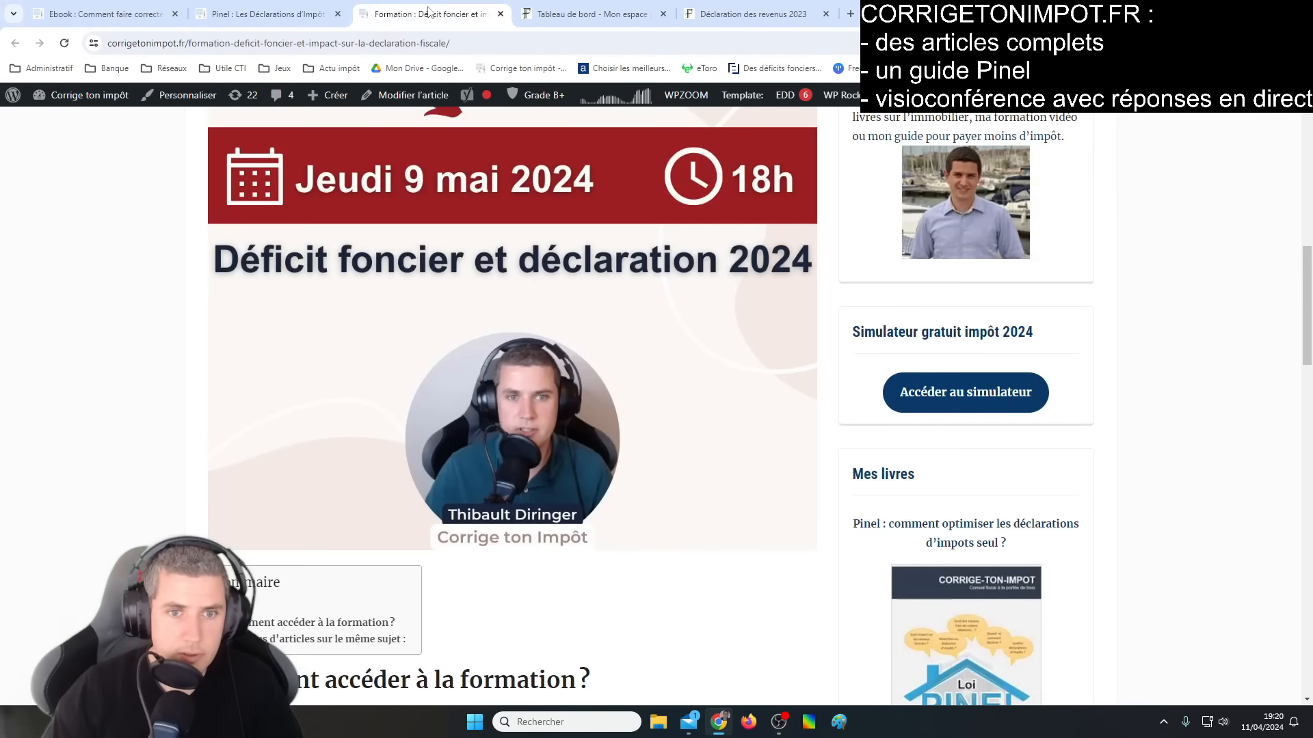
{"action": "left_click", "coordinate": [101, 5]}
{"action": "left_click", "coordinate": [431, 12]}
{"action": "scroll", "coordinate": [501, 429], "scroll_direction": "up", "scroll_amount": 10}
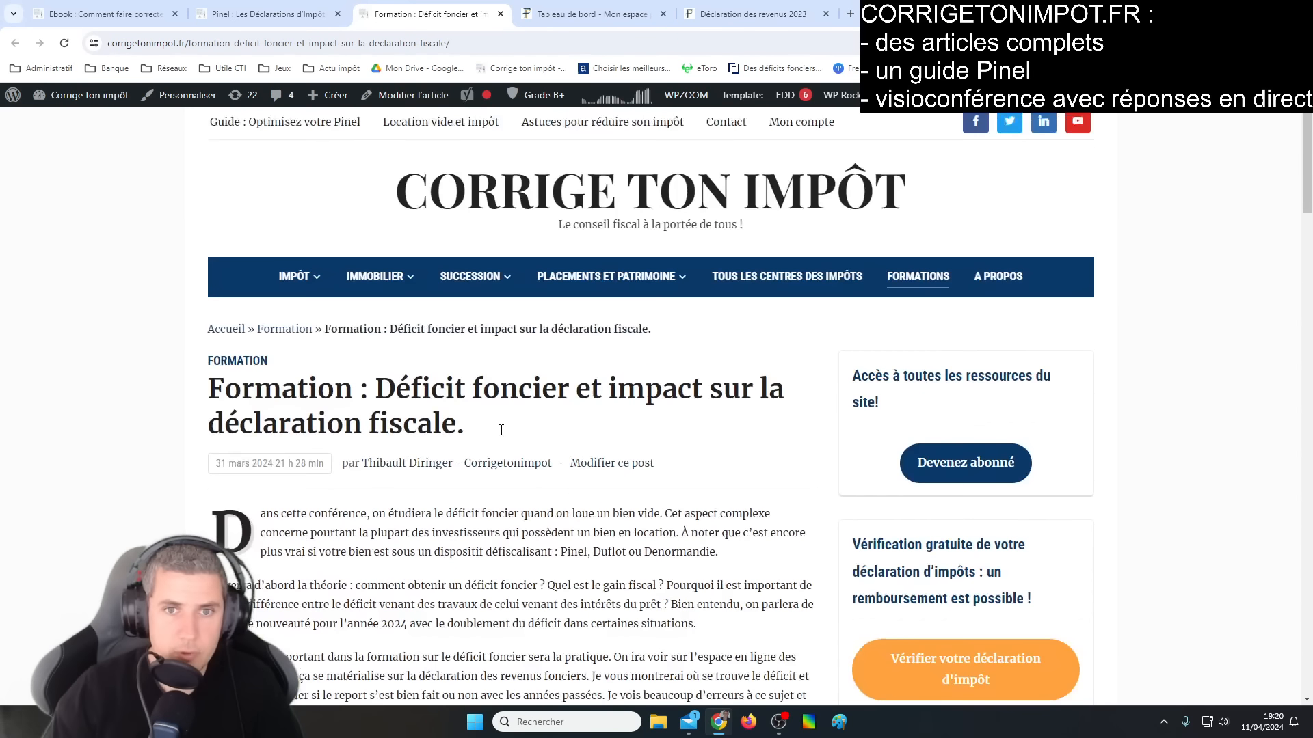
{"action": "left_click", "coordinate": [907, 281]}
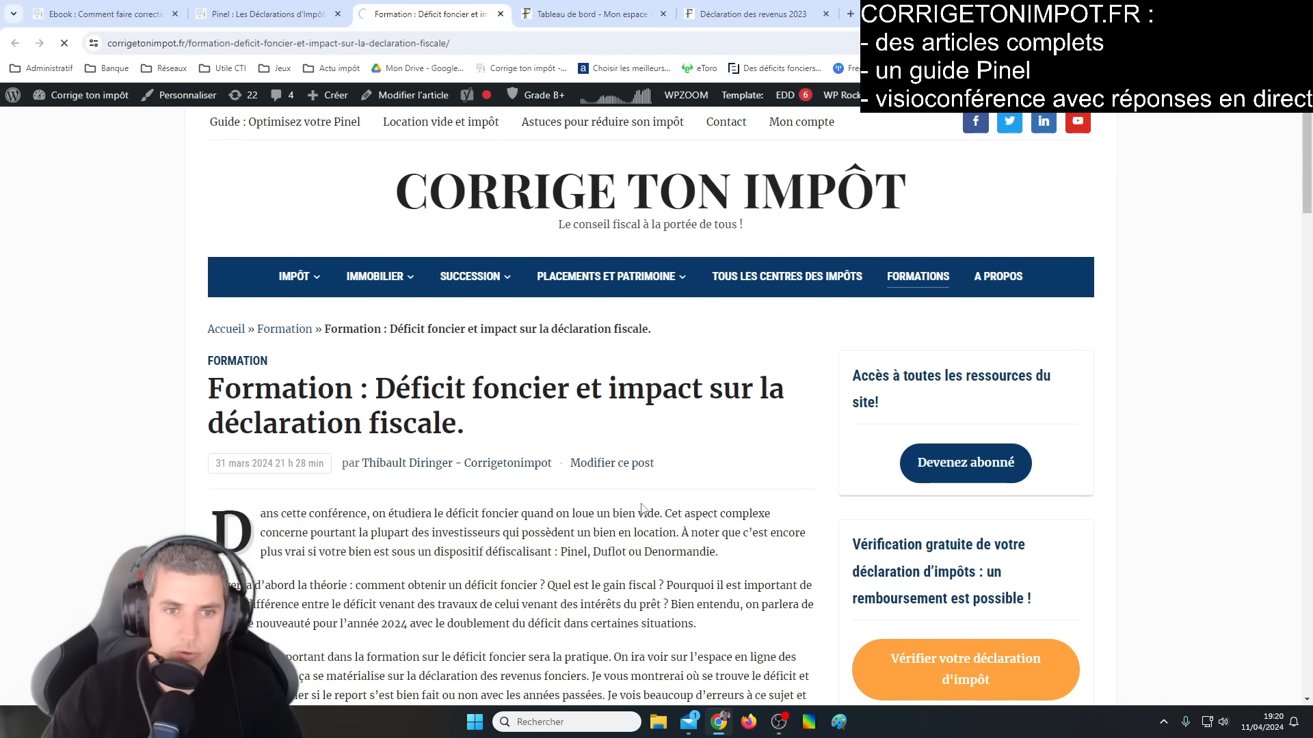
{"action": "scroll", "coordinate": [584, 568], "scroll_direction": "down", "scroll_amount": 15}
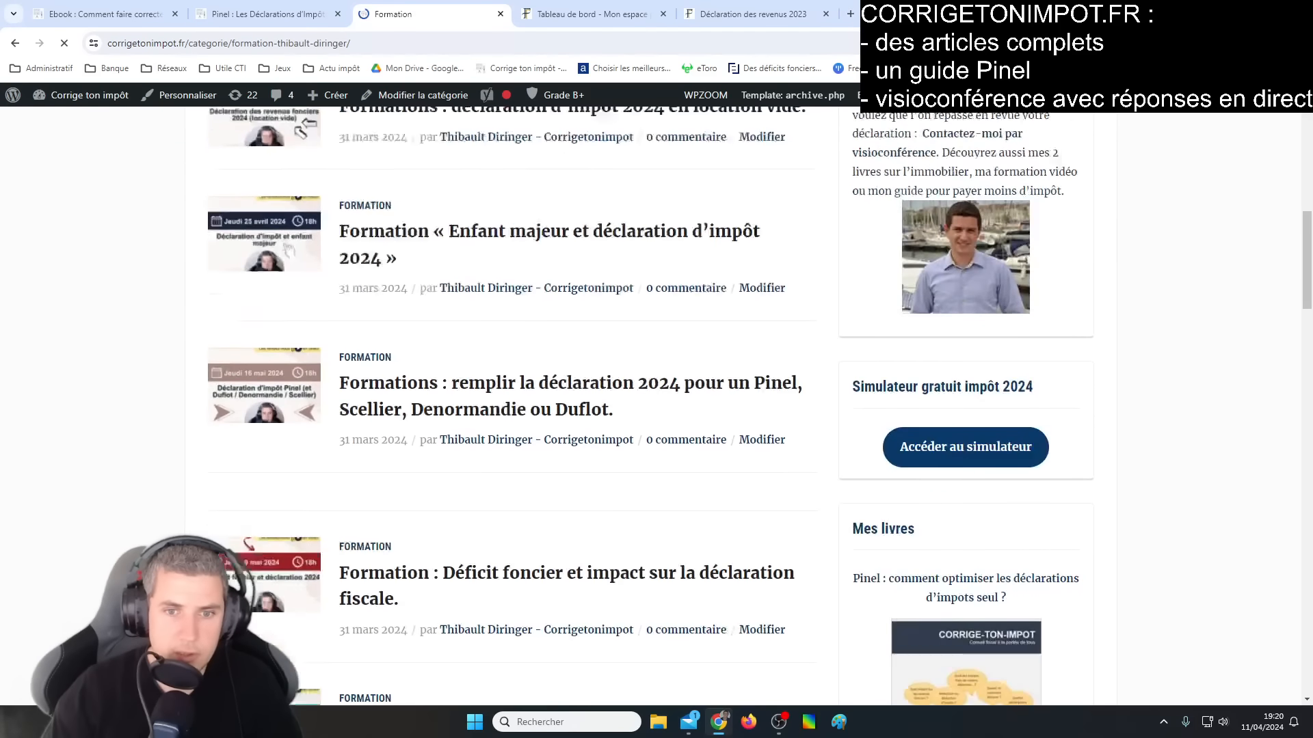
{"action": "scroll", "coordinate": [656, 410], "scroll_direction": "down", "scroll_amount": 2}
{"action": "scroll", "coordinate": [527, 474], "scroll_direction": "down", "scroll_amount": 2}
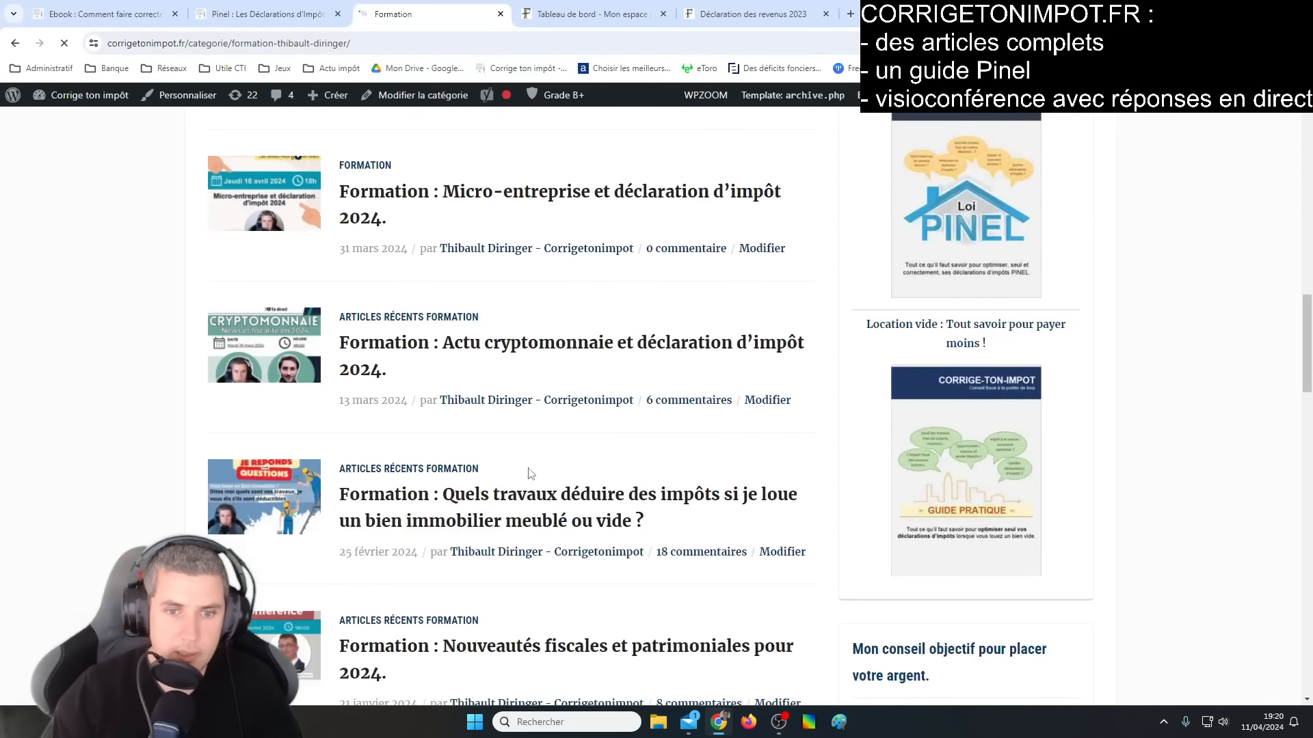
{"action": "scroll", "coordinate": [674, 536], "scroll_direction": "up", "scroll_amount": 10}
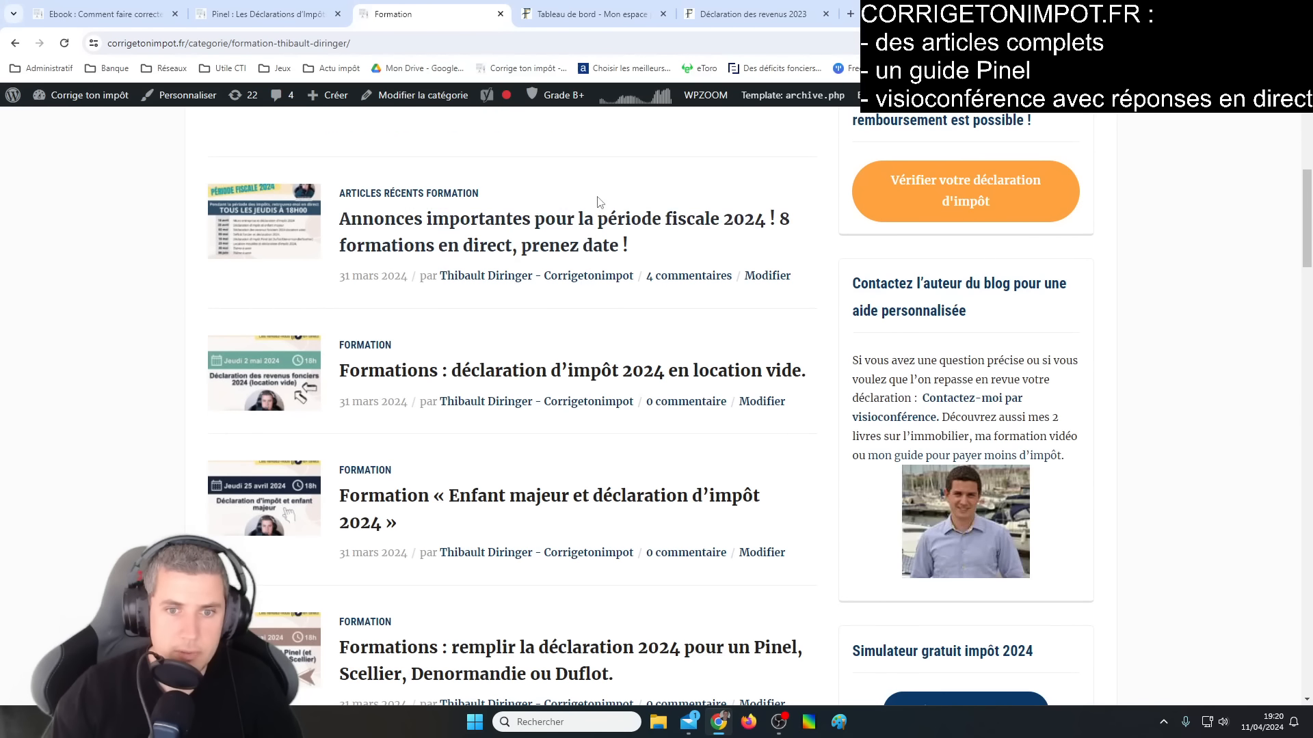
Step: Open the 2024 fiscal period announcement and, in a separate tab, the Pinel/Scellier/Denormandie/Duflot training article, and review its content, date and registration form
{"action": "left_click", "coordinate": [553, 258]}
{"action": "middle_click", "coordinate": [574, 658]}
{"action": "left_click", "coordinate": [576, 9]}
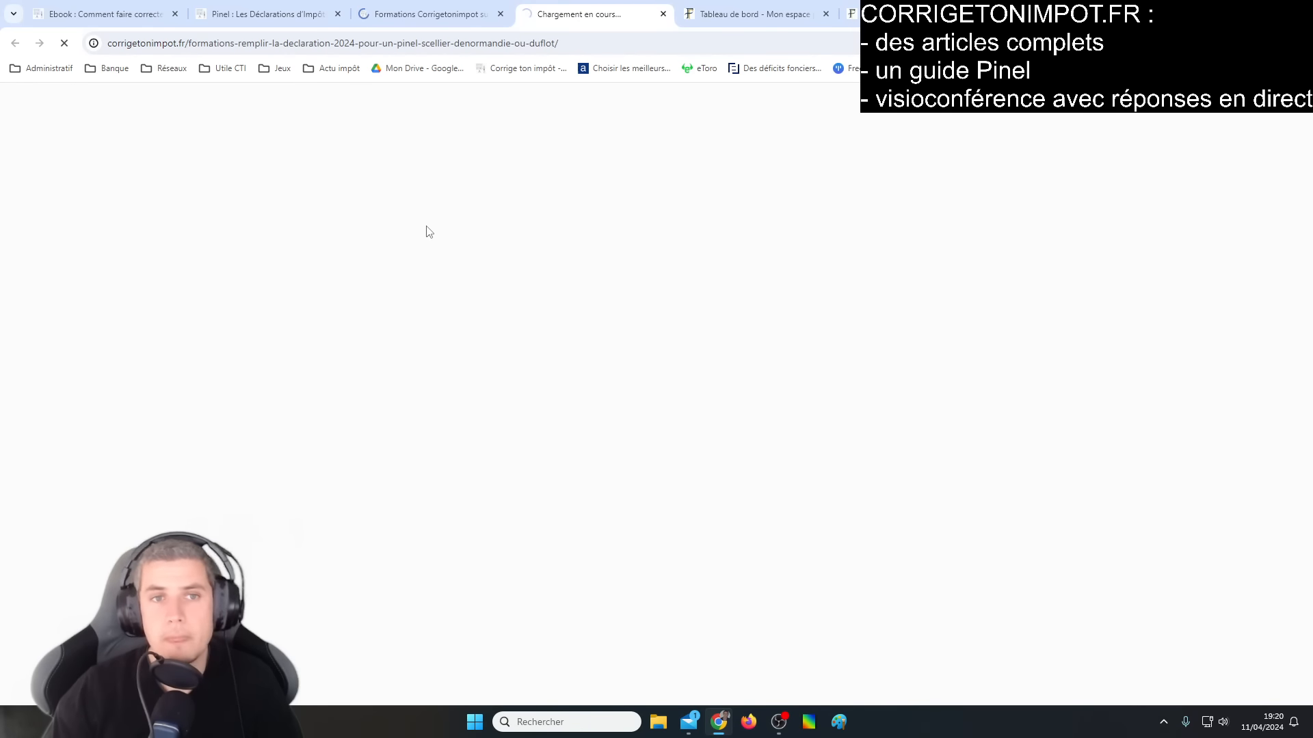
{"action": "scroll", "coordinate": [318, 471], "scroll_direction": "down", "scroll_amount": 15}
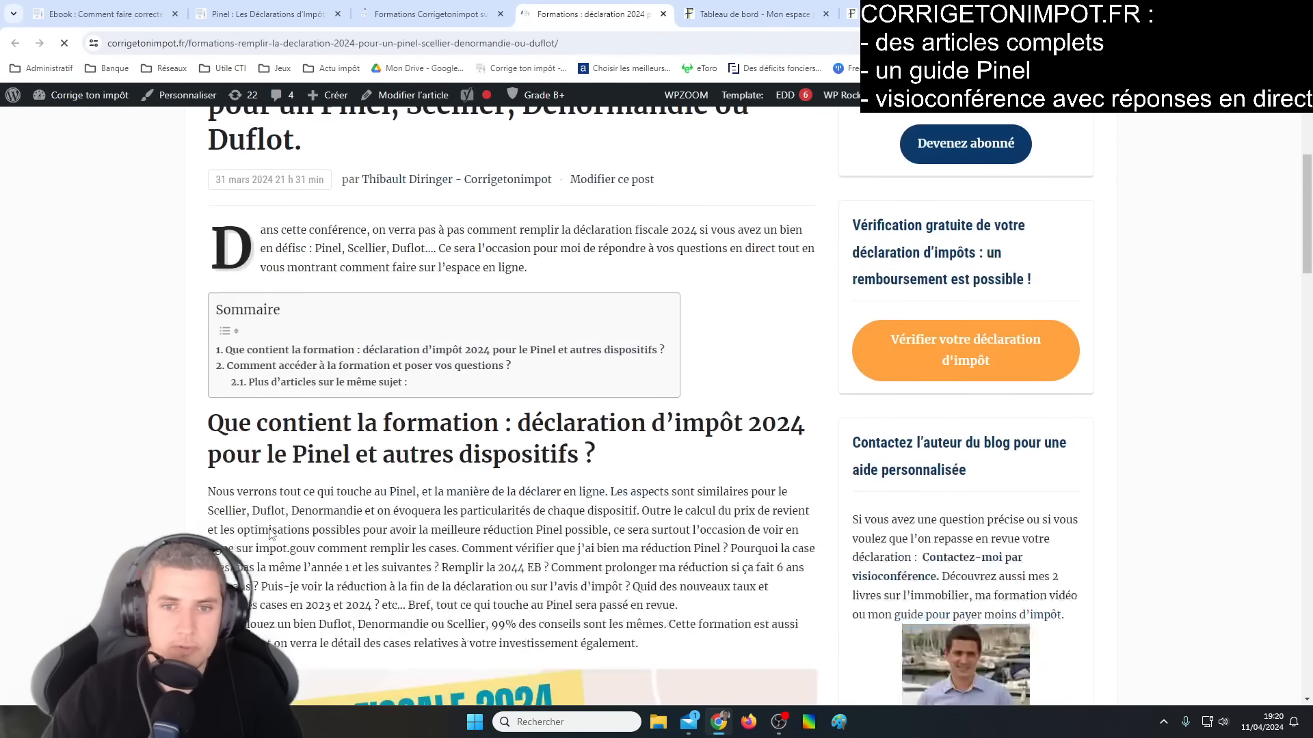
{"action": "scroll", "coordinate": [258, 524], "scroll_direction": "down", "scroll_amount": 5}
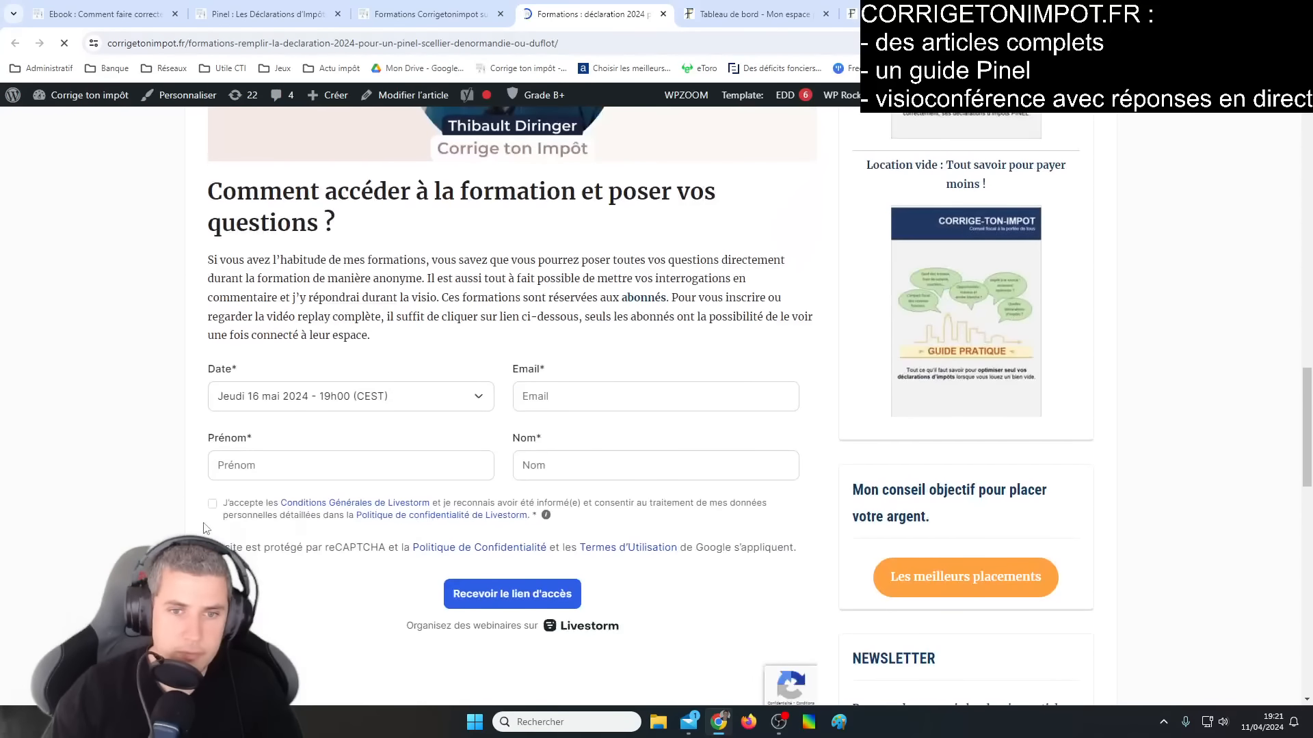
{"action": "scroll", "coordinate": [310, 527], "scroll_direction": "up", "scroll_amount": 7}
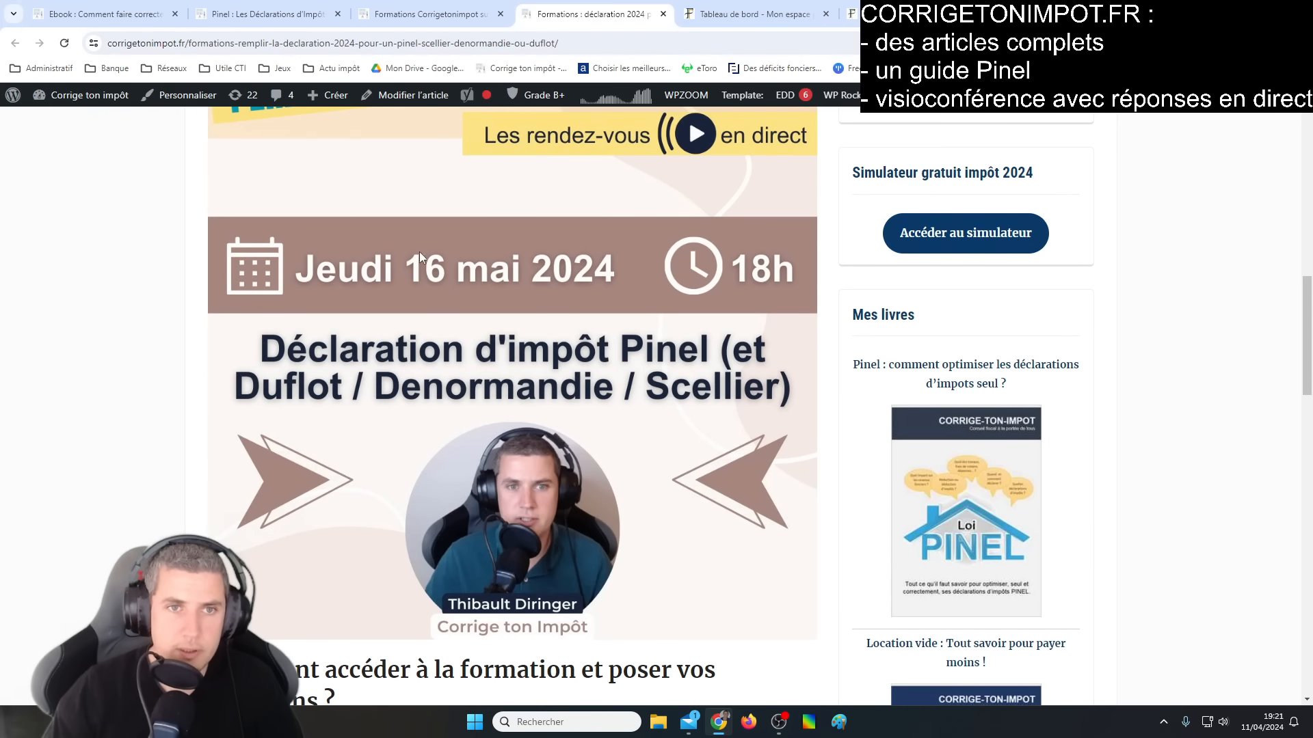
{"action": "scroll", "coordinate": [540, 328], "scroll_direction": "down", "scroll_amount": 5}
{"action": "scroll", "coordinate": [512, 403], "scroll_direction": "up", "scroll_amount": 5}
{"action": "left_click", "coordinate": [424, 9]}
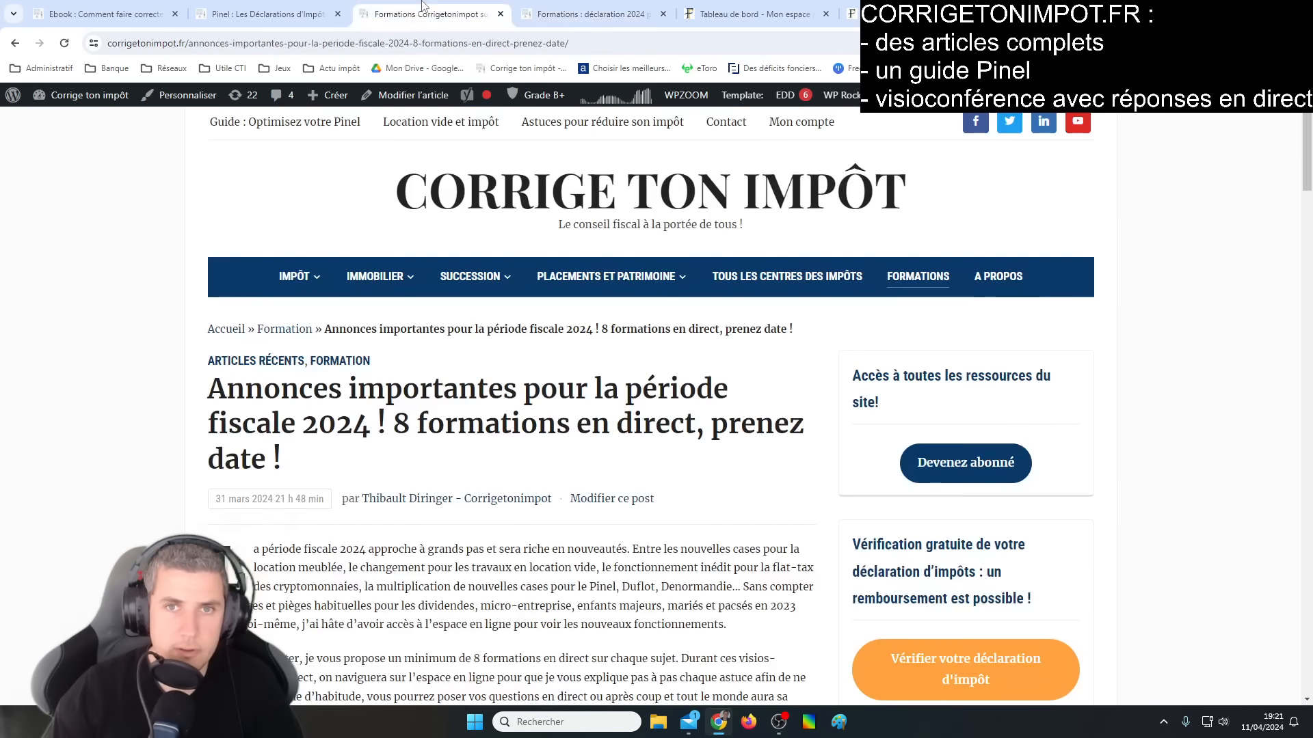
Step: Return to the income declaration and advance past the Pinel reductions and withholding tax pages to the Informations page
{"action": "left_click", "coordinate": [752, 13]}
{"action": "left_click", "coordinate": [853, 14]}
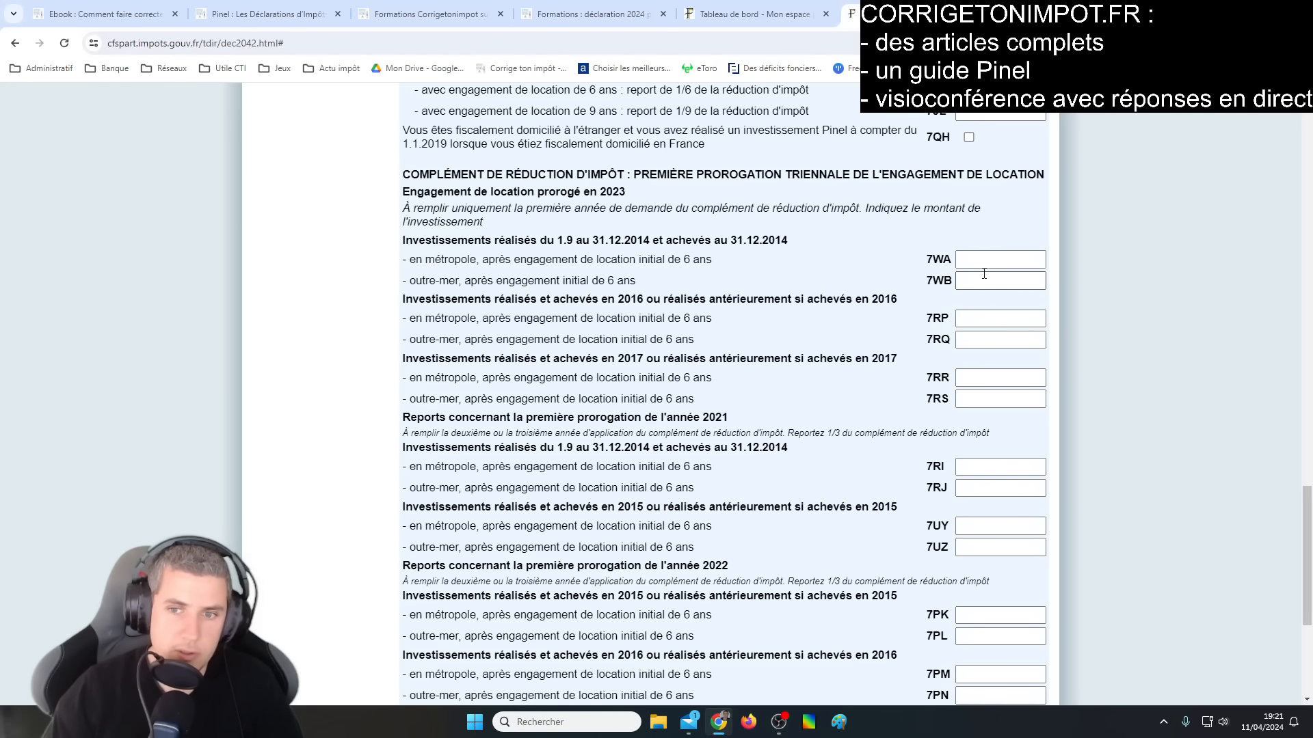
{"action": "scroll", "coordinate": [983, 273], "scroll_direction": "down", "scroll_amount": 5}
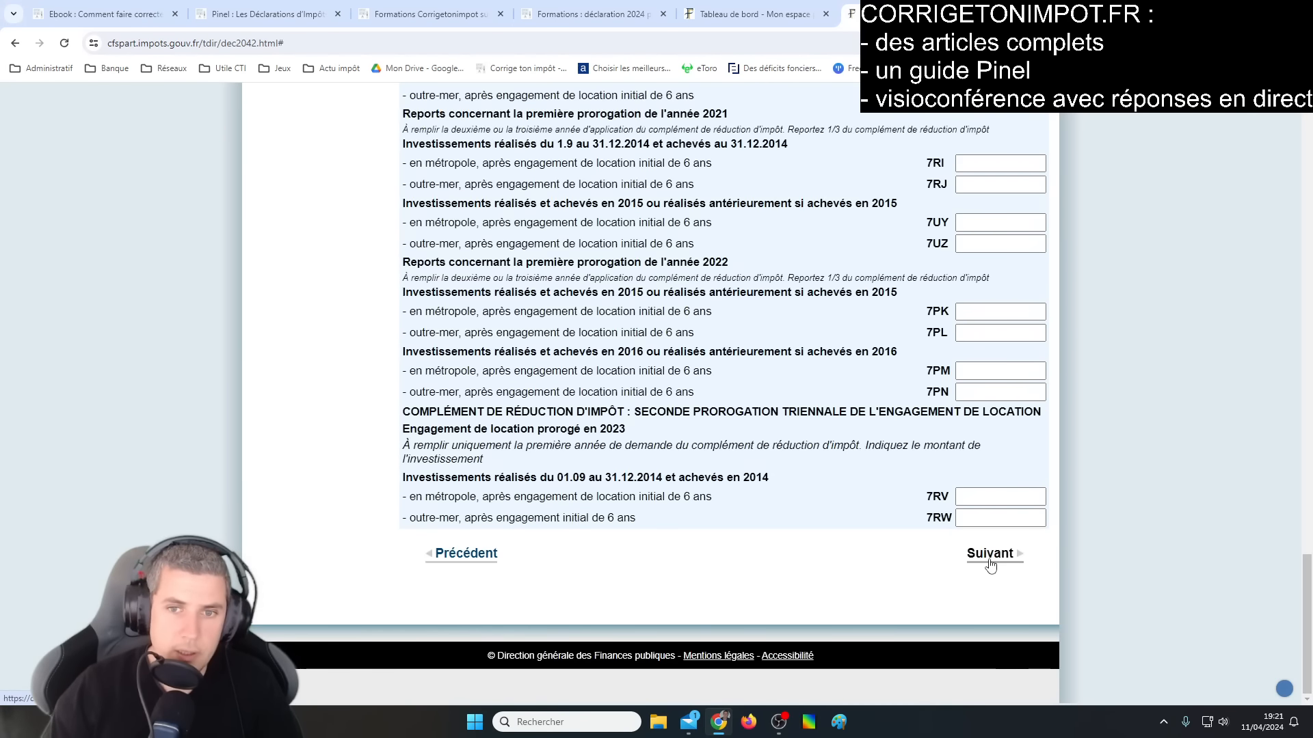
{"action": "left_click", "coordinate": [989, 565]}
{"action": "scroll", "coordinate": [674, 569], "scroll_direction": "down", "scroll_amount": 5}
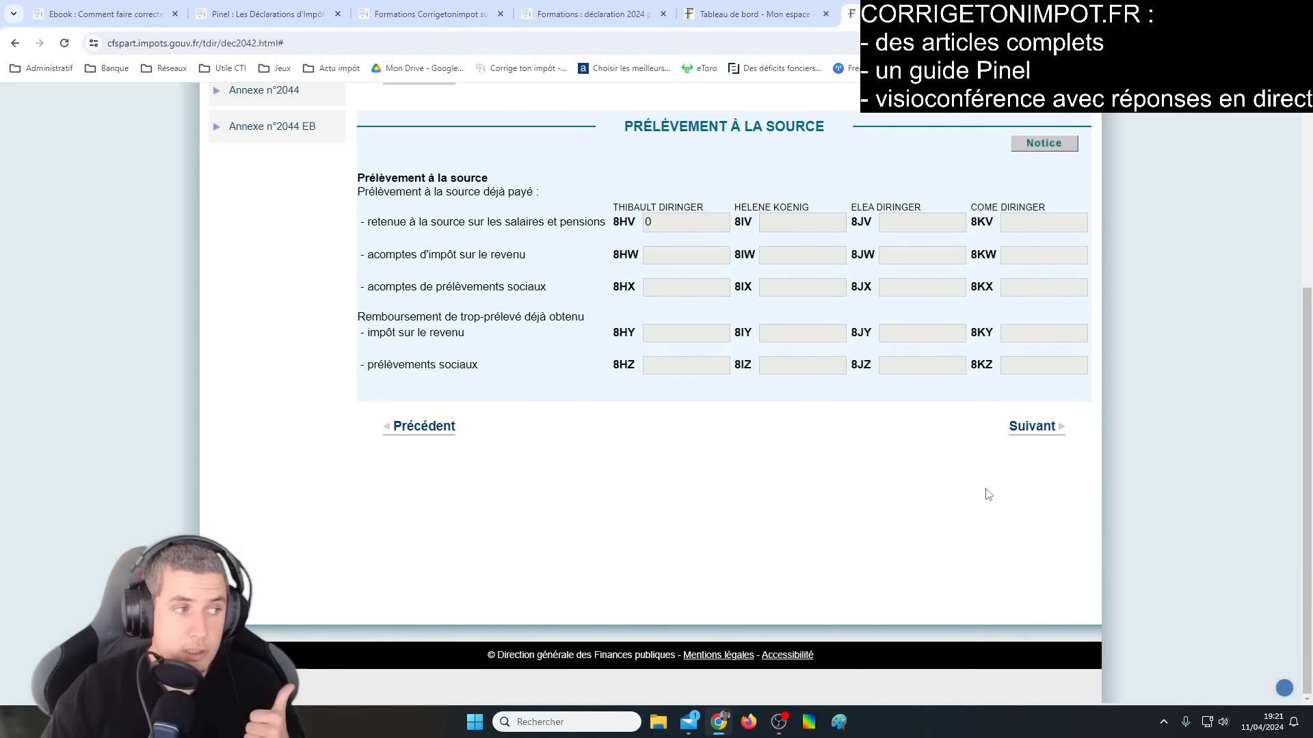
{"action": "left_click", "coordinate": [1029, 425]}
{"action": "scroll", "coordinate": [951, 365], "scroll_direction": "down", "scroll_amount": 2}
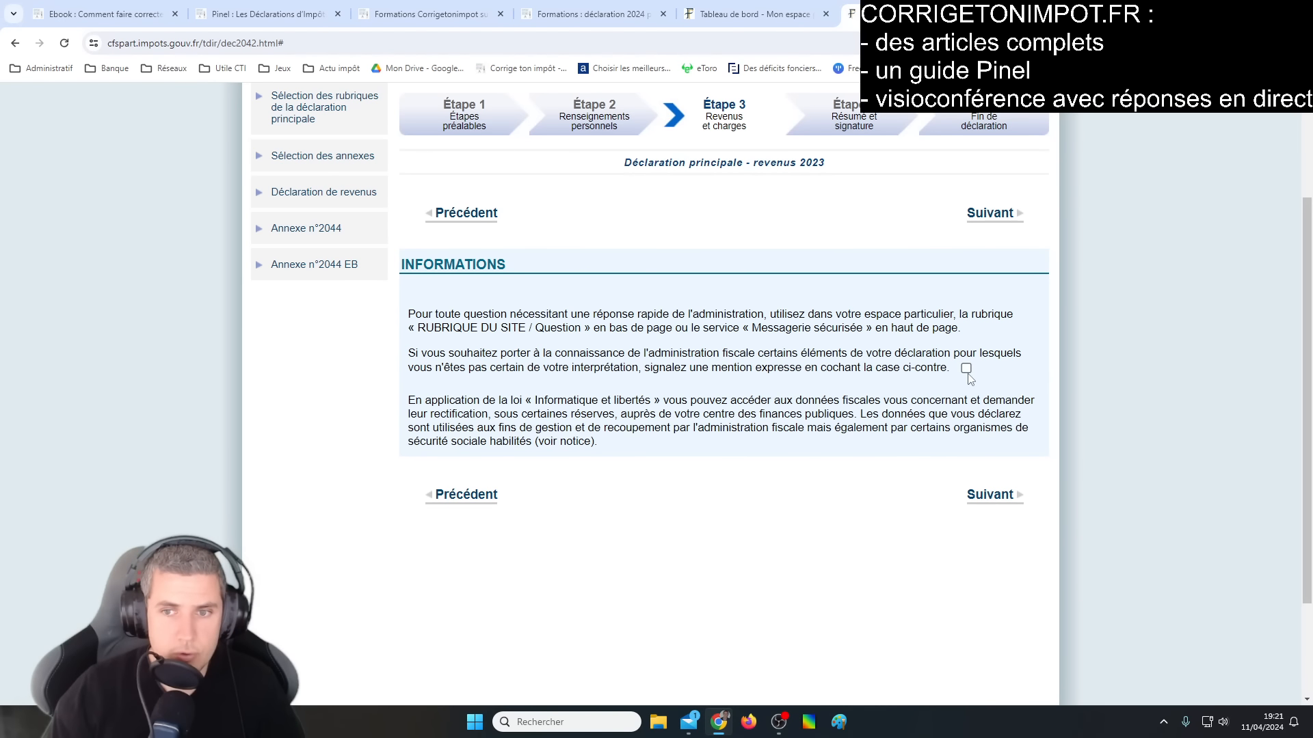
Step: Tick the express mention box on the Informations page, try unticking it, and cancel the deletion of its comment area
{"action": "left_click", "coordinate": [967, 371]}
{"action": "left_click", "coordinate": [881, 649]}
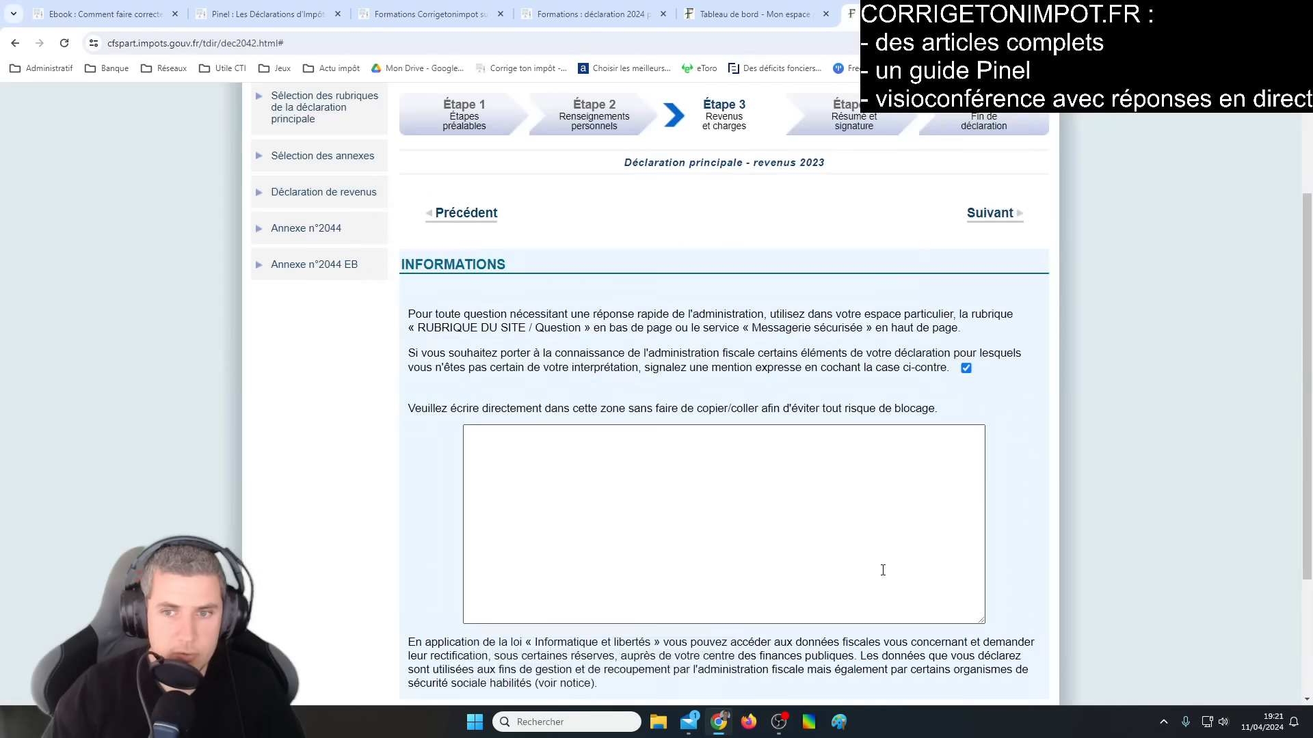
{"action": "left_click", "coordinate": [965, 370]}
{"action": "scroll", "coordinate": [937, 466], "scroll_direction": "down", "scroll_amount": 2}
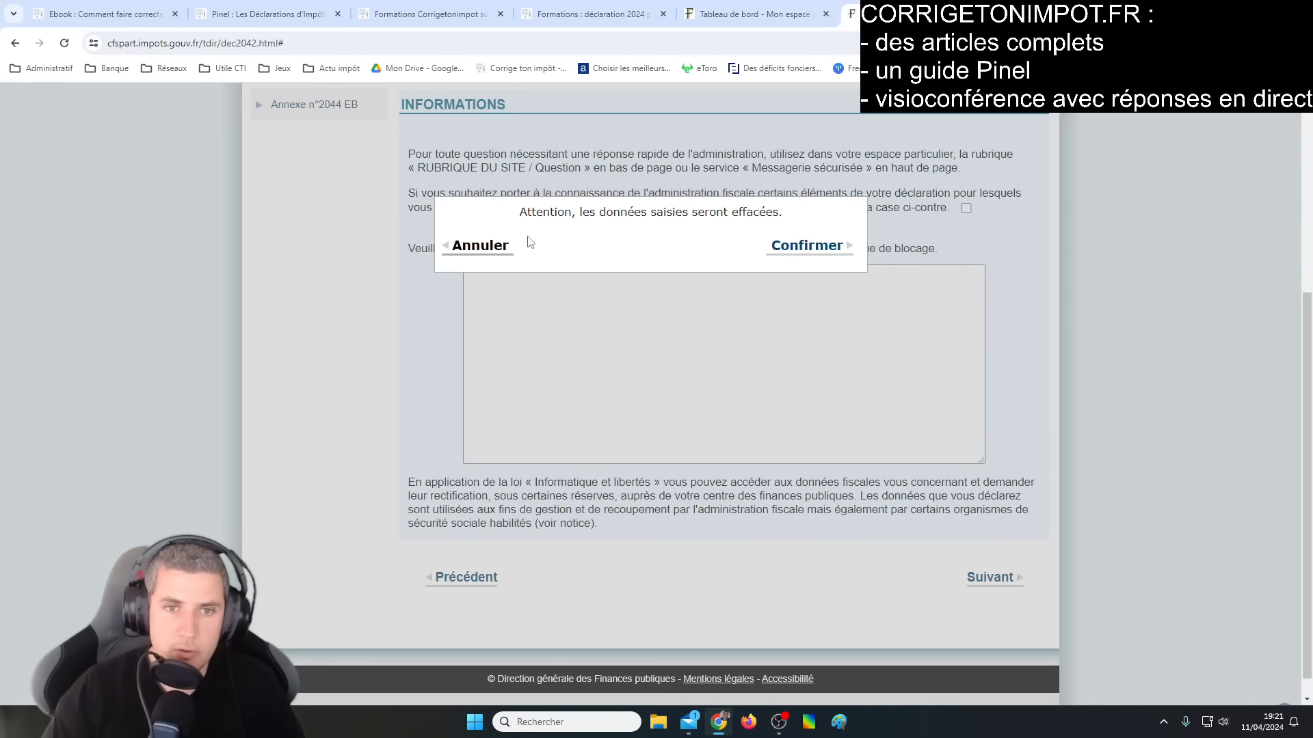
{"action": "left_click", "coordinate": [478, 250]}
Step: Advance to the declaration summary and review the declared income, estimated tax and bank details
{"action": "left_click", "coordinate": [988, 578]}
{"action": "left_click", "coordinate": [988, 636]}
{"action": "scroll", "coordinate": [827, 605], "scroll_direction": "down", "scroll_amount": 2}
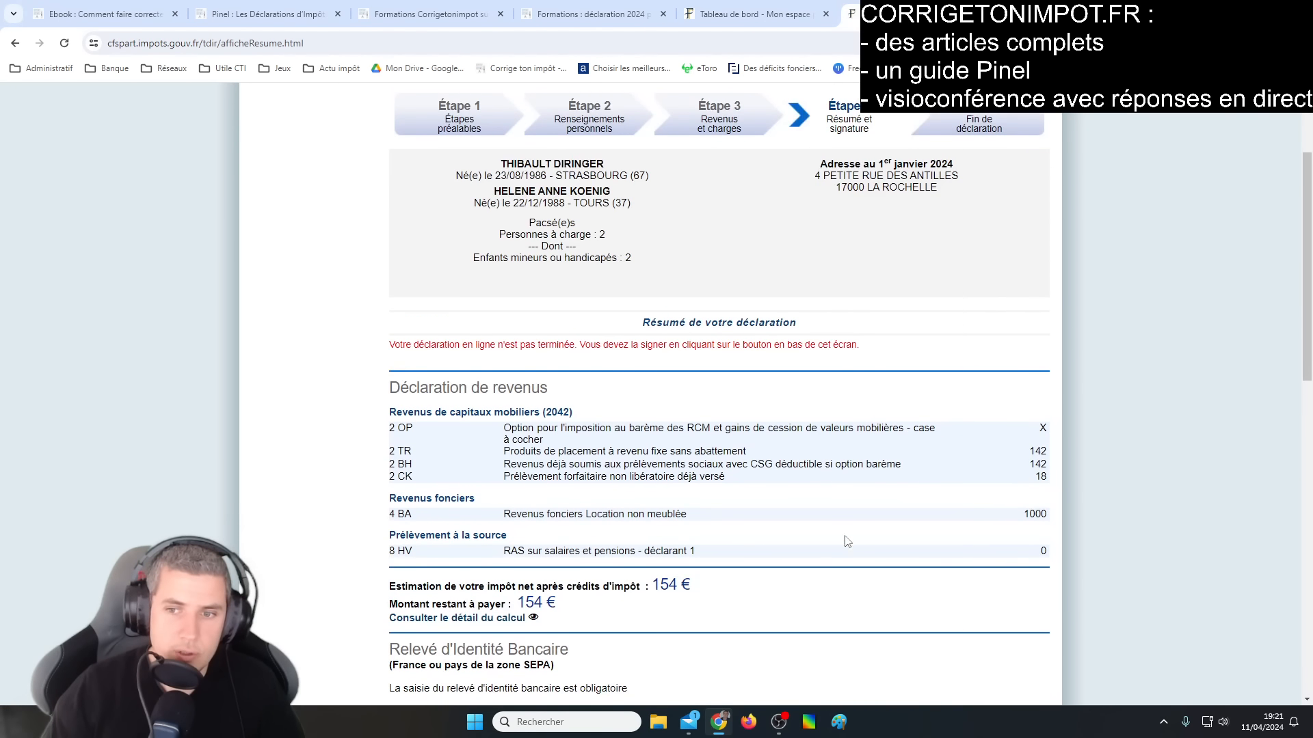
{"action": "scroll", "coordinate": [843, 551], "scroll_direction": "down", "scroll_amount": 2}
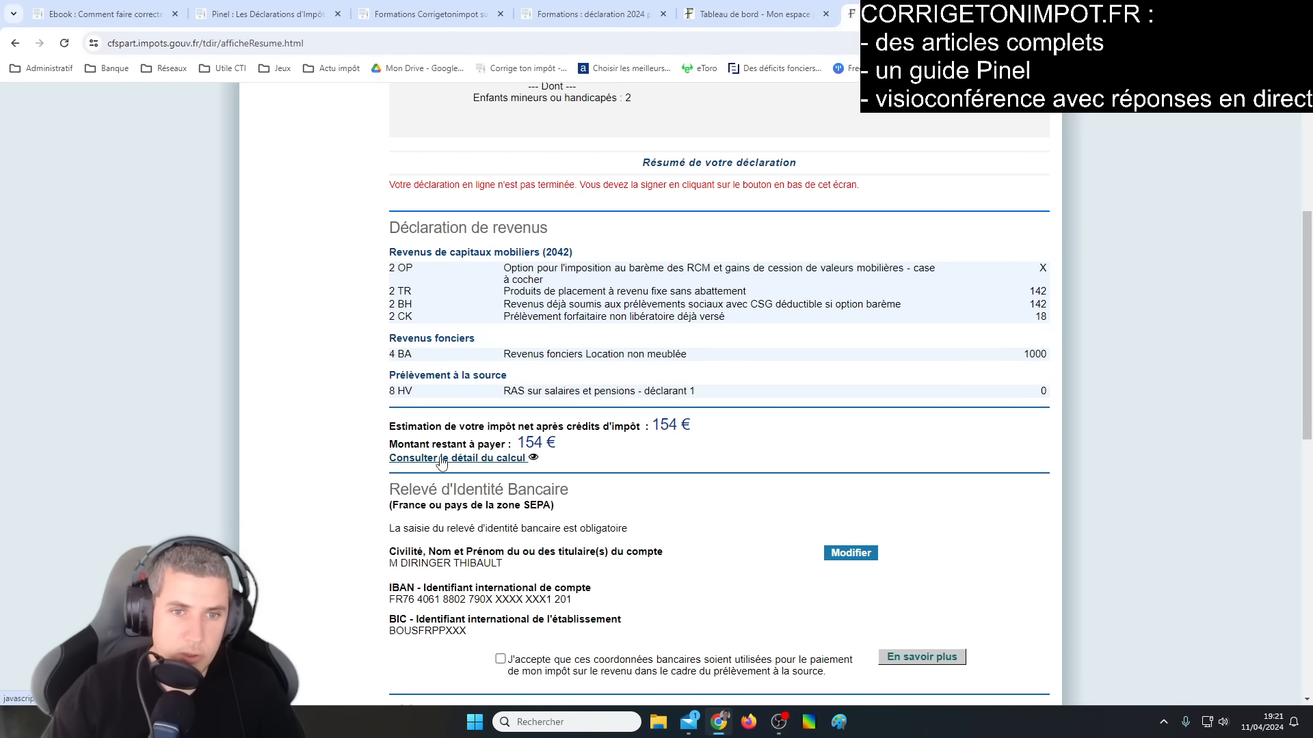
{"action": "scroll", "coordinate": [441, 463], "scroll_direction": "up", "scroll_amount": 2}
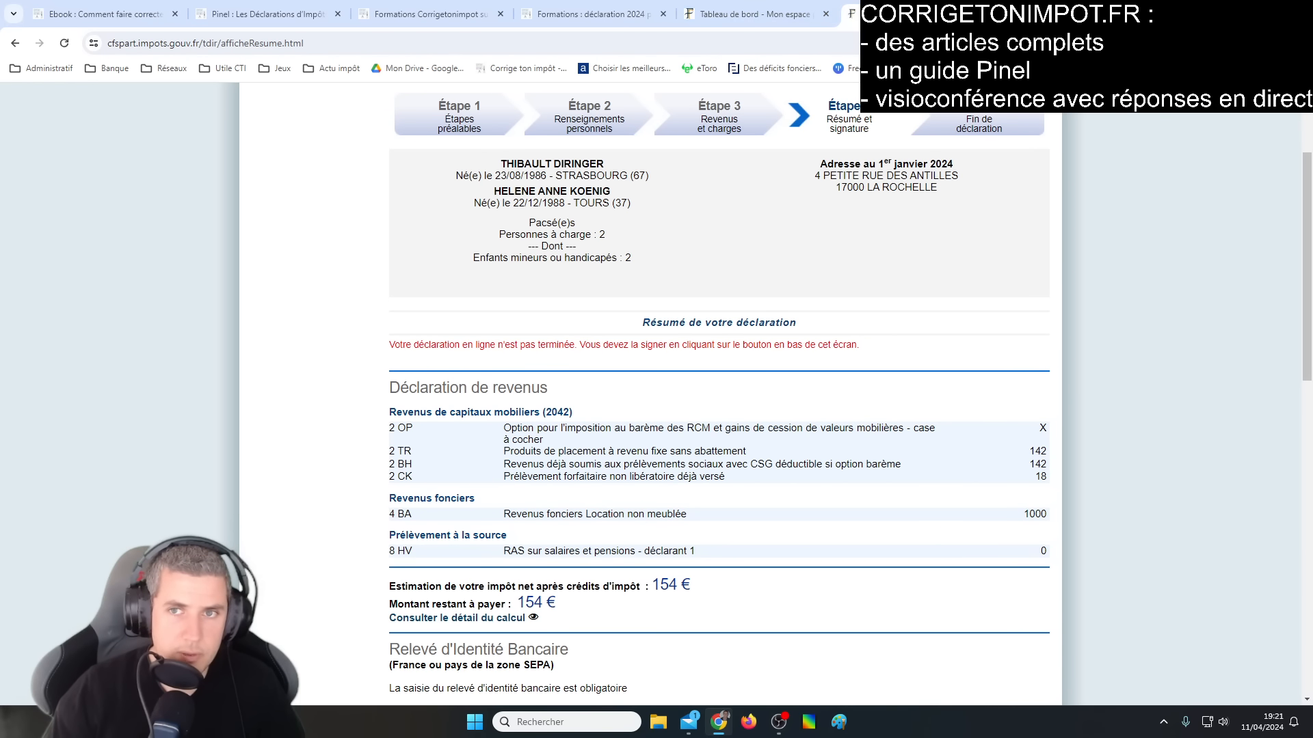
Step: Go back to the income and expenses stage and open the first rental commitment form in annex 2044 EB, keeping one commitment
{"action": "left_click", "coordinate": [728, 12]}
{"action": "left_click", "coordinate": [851, 14]}
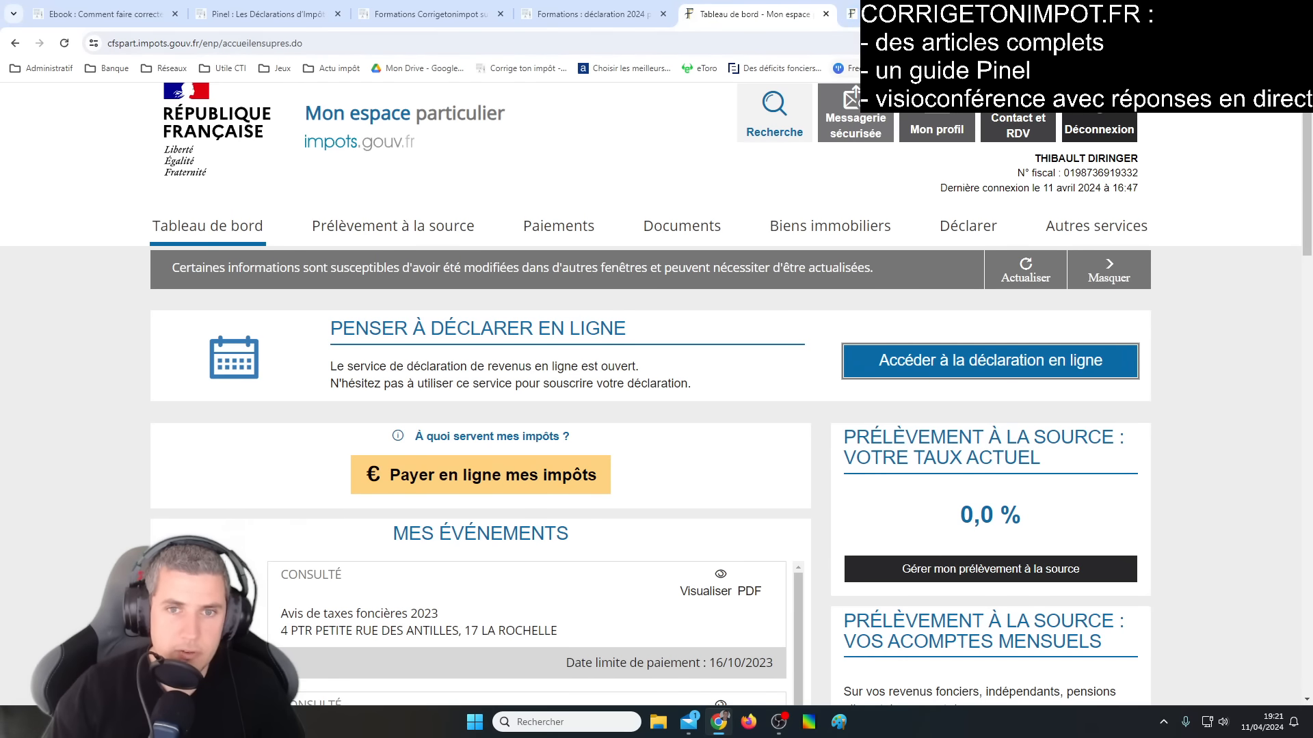
{"action": "left_click", "coordinate": [15, 43]}
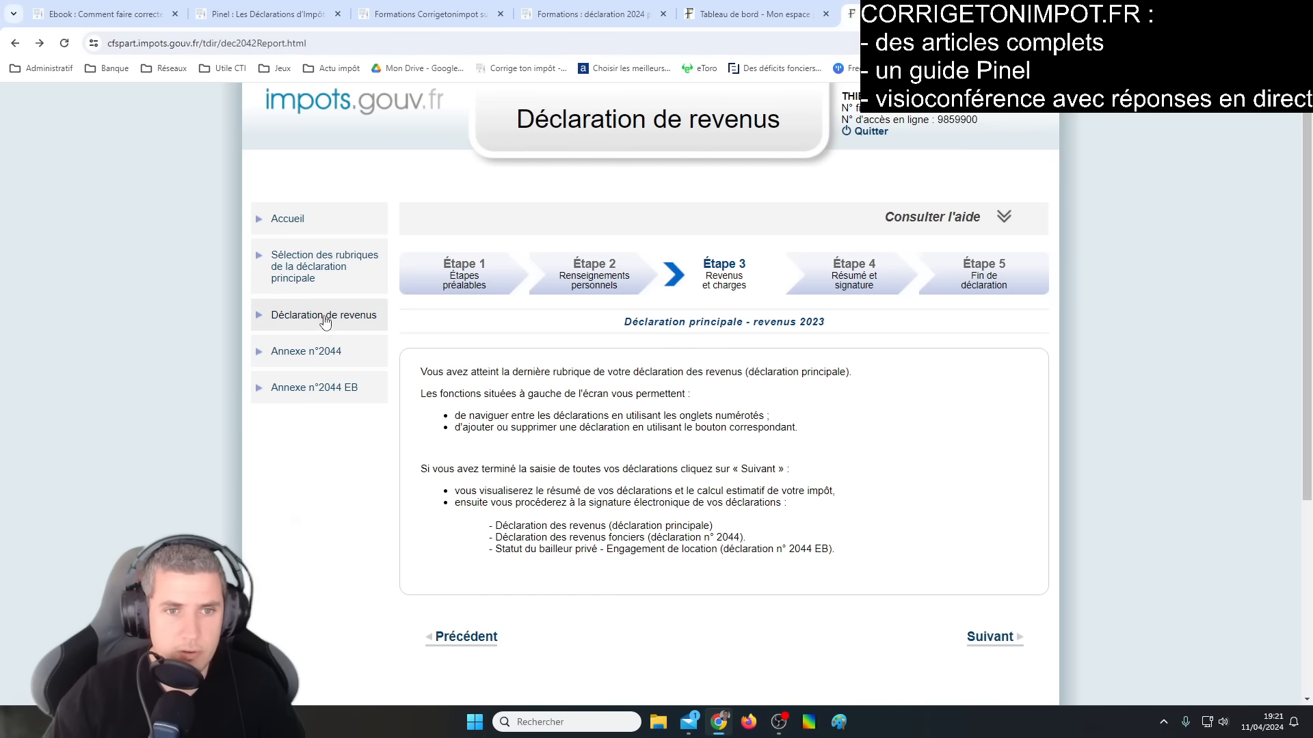
{"action": "left_click", "coordinate": [330, 395]}
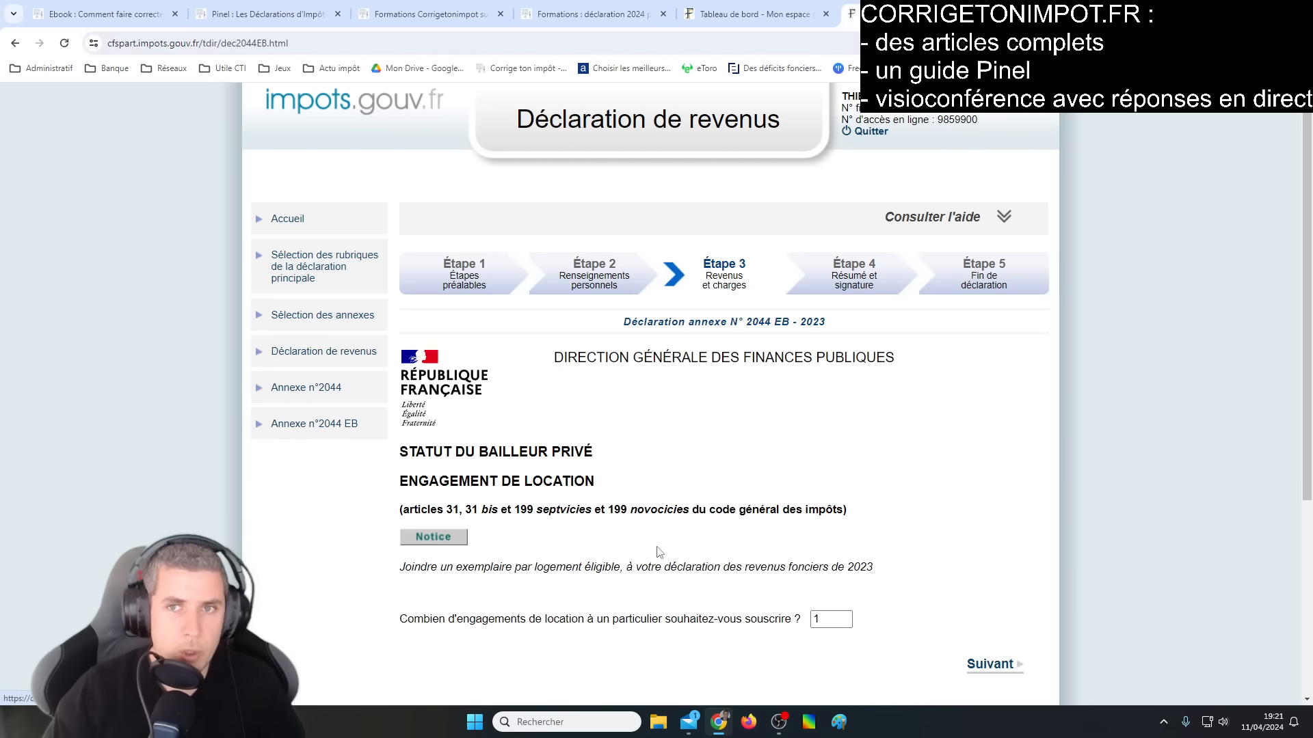
{"action": "scroll", "coordinate": [683, 554], "scroll_direction": "down", "scroll_amount": 2}
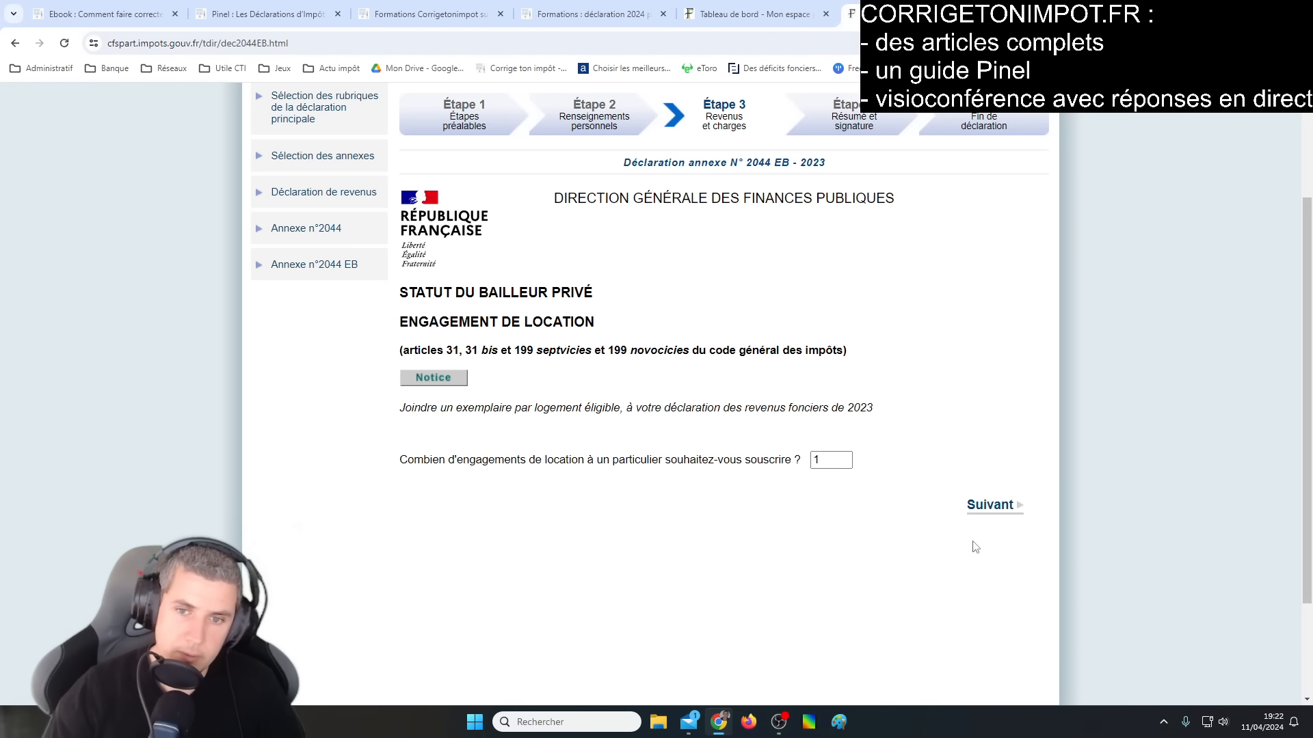
{"action": "left_click", "coordinate": [978, 518]}
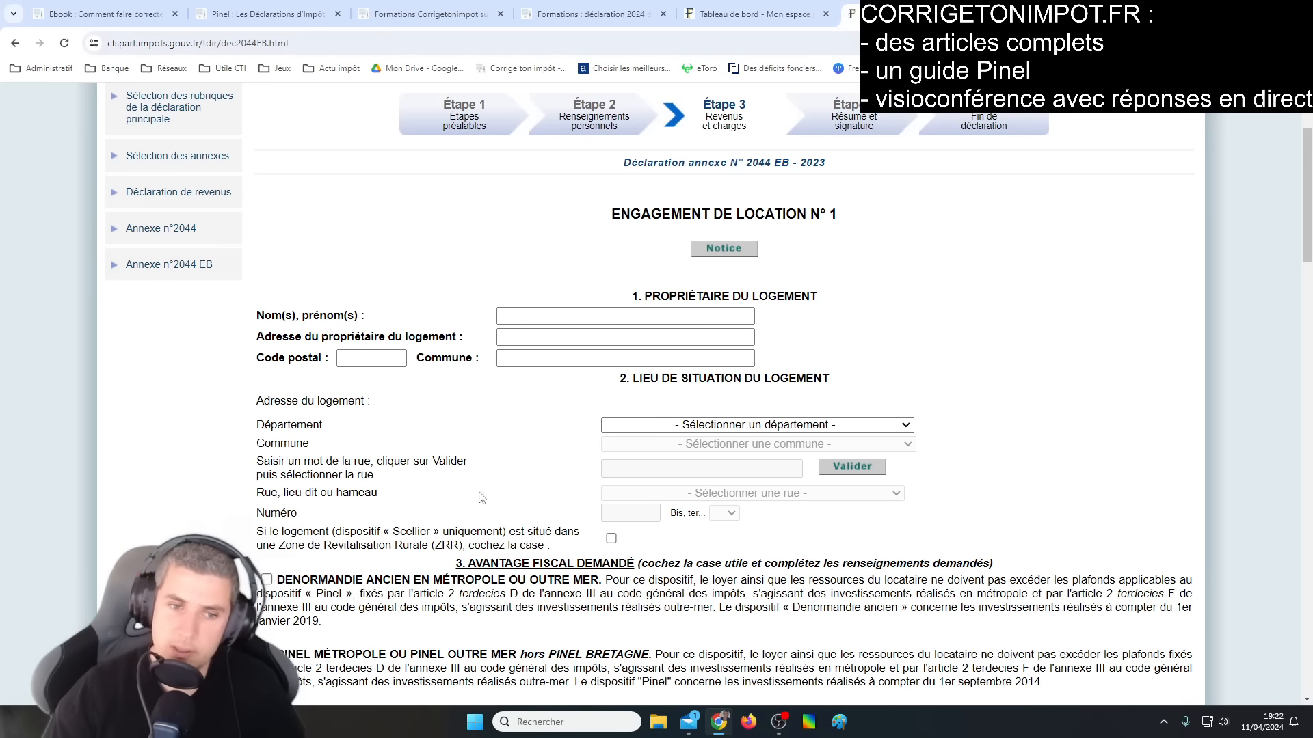
Step: Examine the rental commitment form's owner, property location and tax advantage sections, including the options for Pinel, Pinel Bretagne and three-year extensions
{"action": "scroll", "coordinate": [447, 457], "scroll_direction": "down", "scroll_amount": 2}
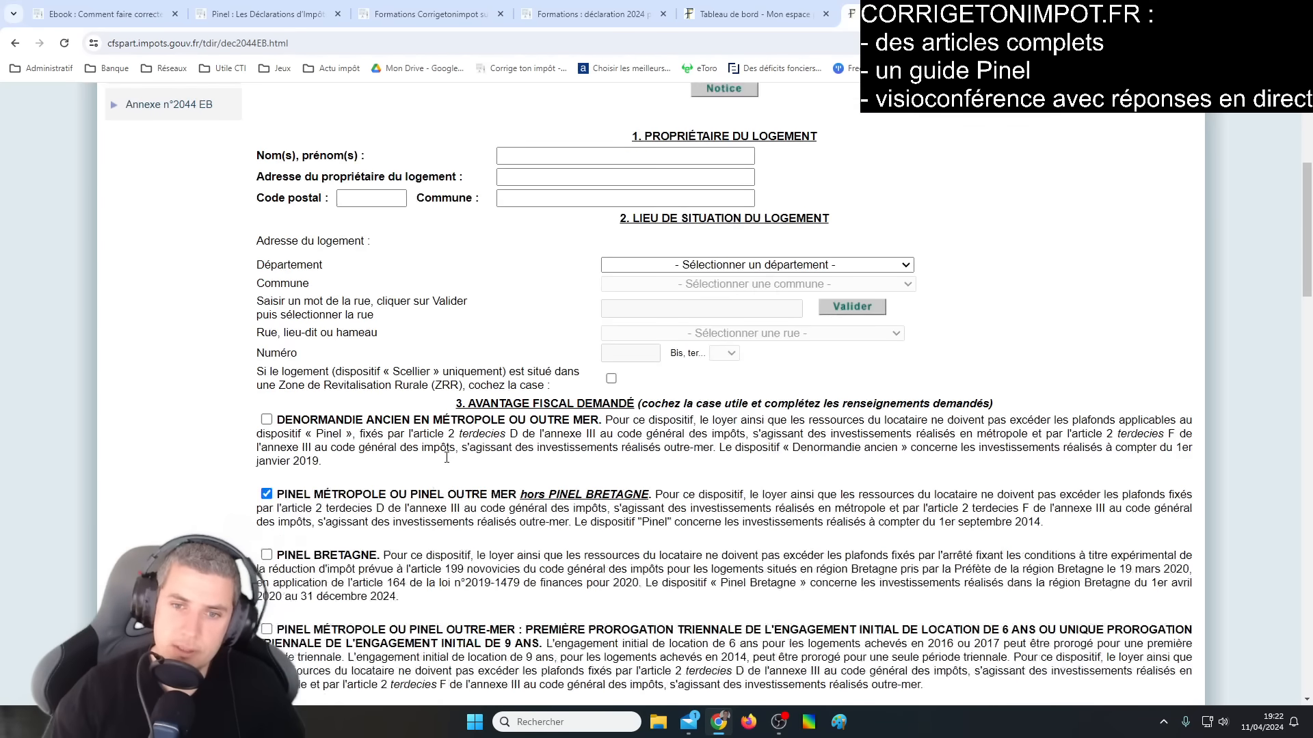
{"action": "scroll", "coordinate": [454, 465], "scroll_direction": "down", "scroll_amount": 3}
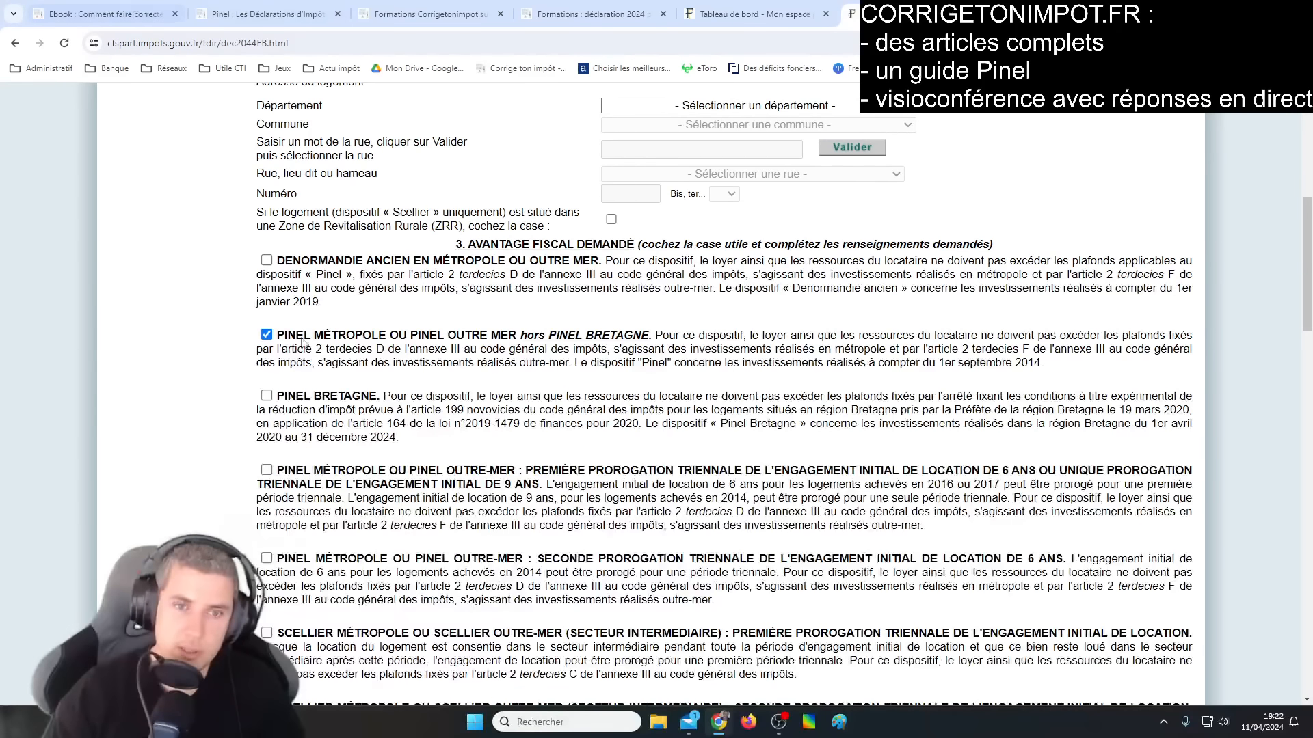
{"action": "scroll", "coordinate": [409, 506], "scroll_direction": "up", "scroll_amount": 3}
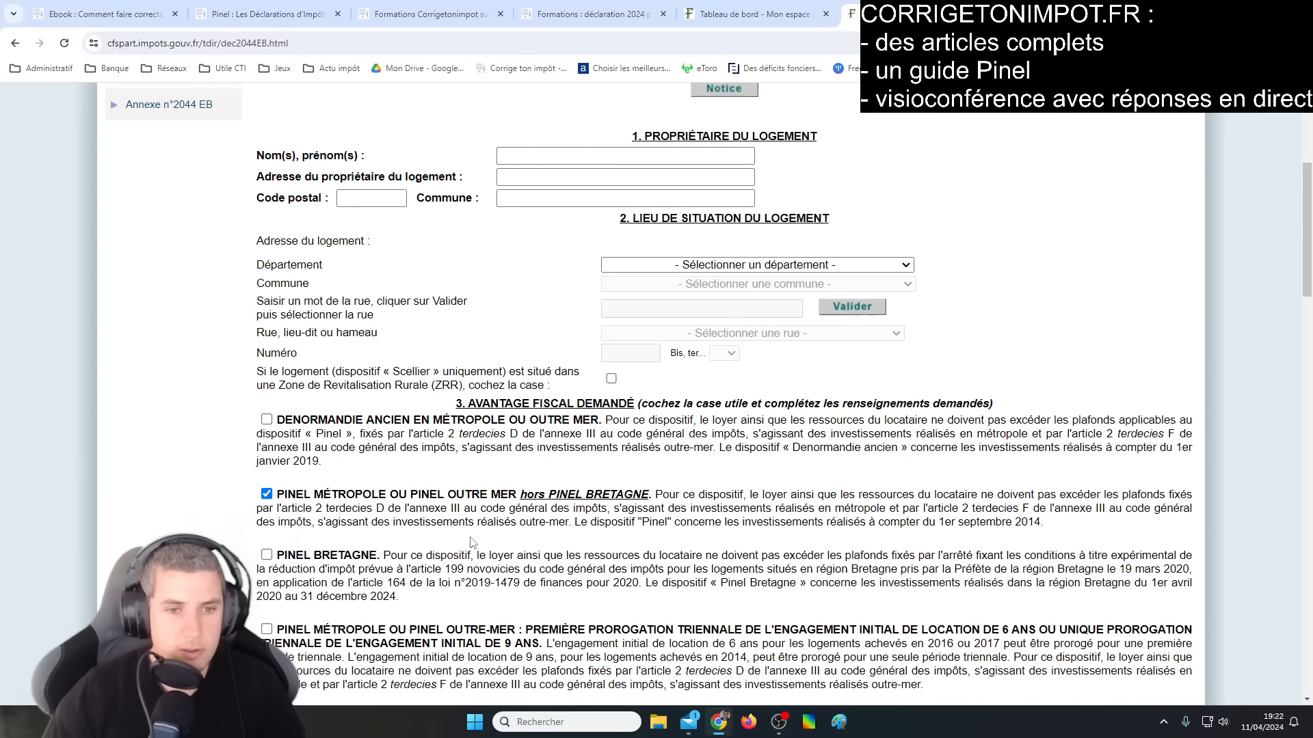
{"action": "scroll", "coordinate": [501, 545], "scroll_direction": "up", "scroll_amount": 2}
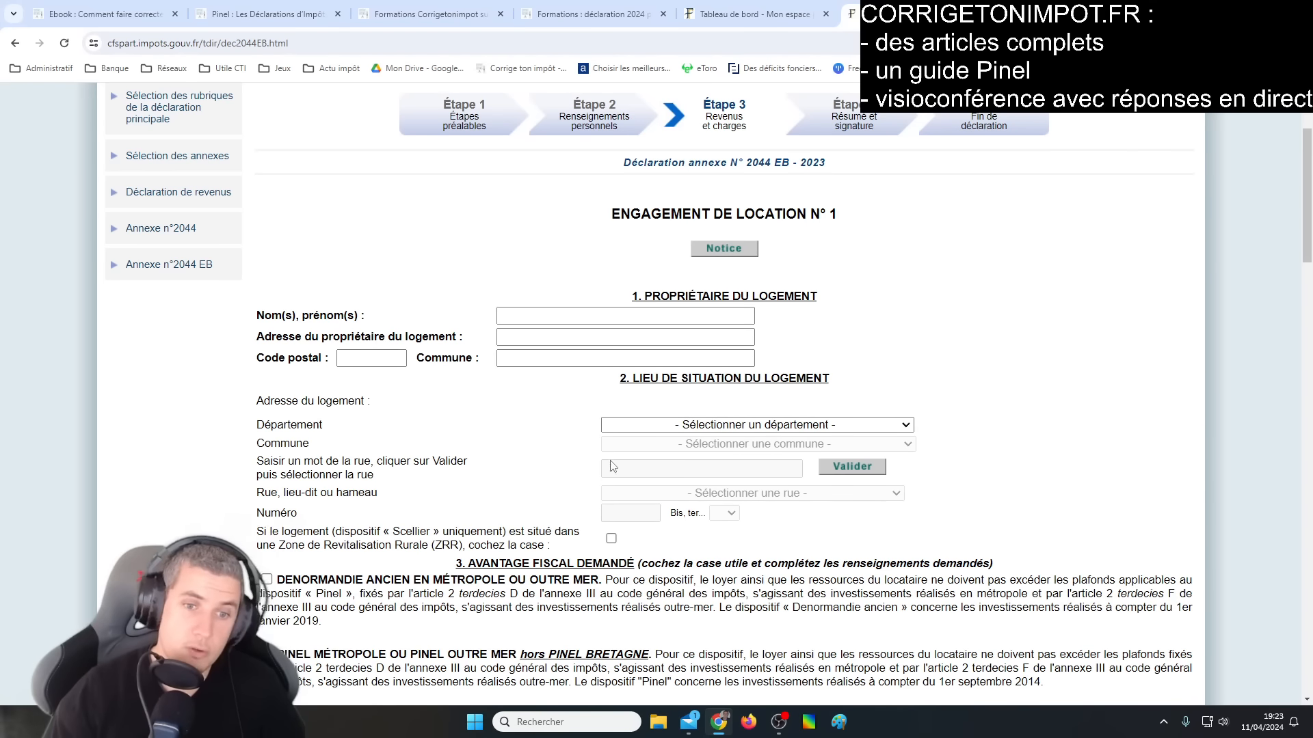
{"action": "scroll", "coordinate": [458, 602], "scroll_direction": "down", "scroll_amount": 2}
{"action": "scroll", "coordinate": [454, 574], "scroll_direction": "down", "scroll_amount": 2}
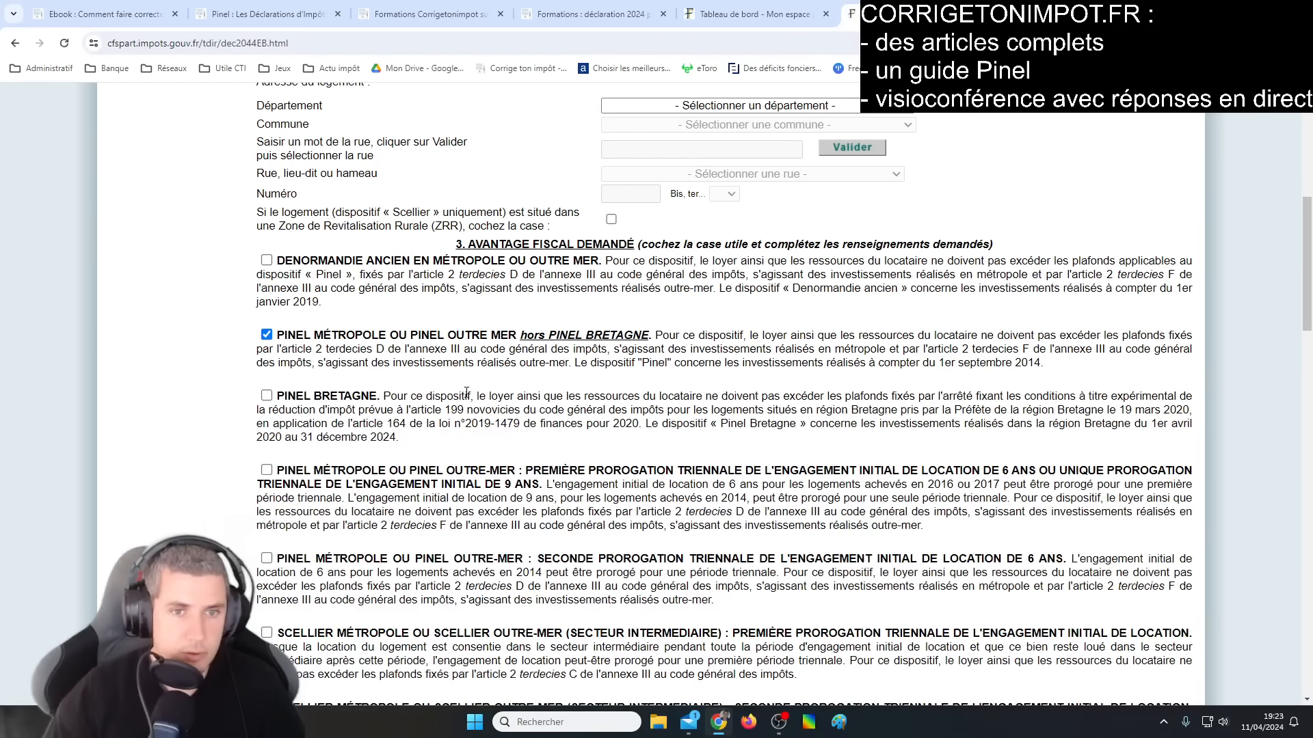
Step: Untick Pinel Métropole ou Pinel Outre-mer hors Pinel Bretagne, and tick the first three-year extension option only temporarily
{"action": "left_click", "coordinate": [267, 335]}
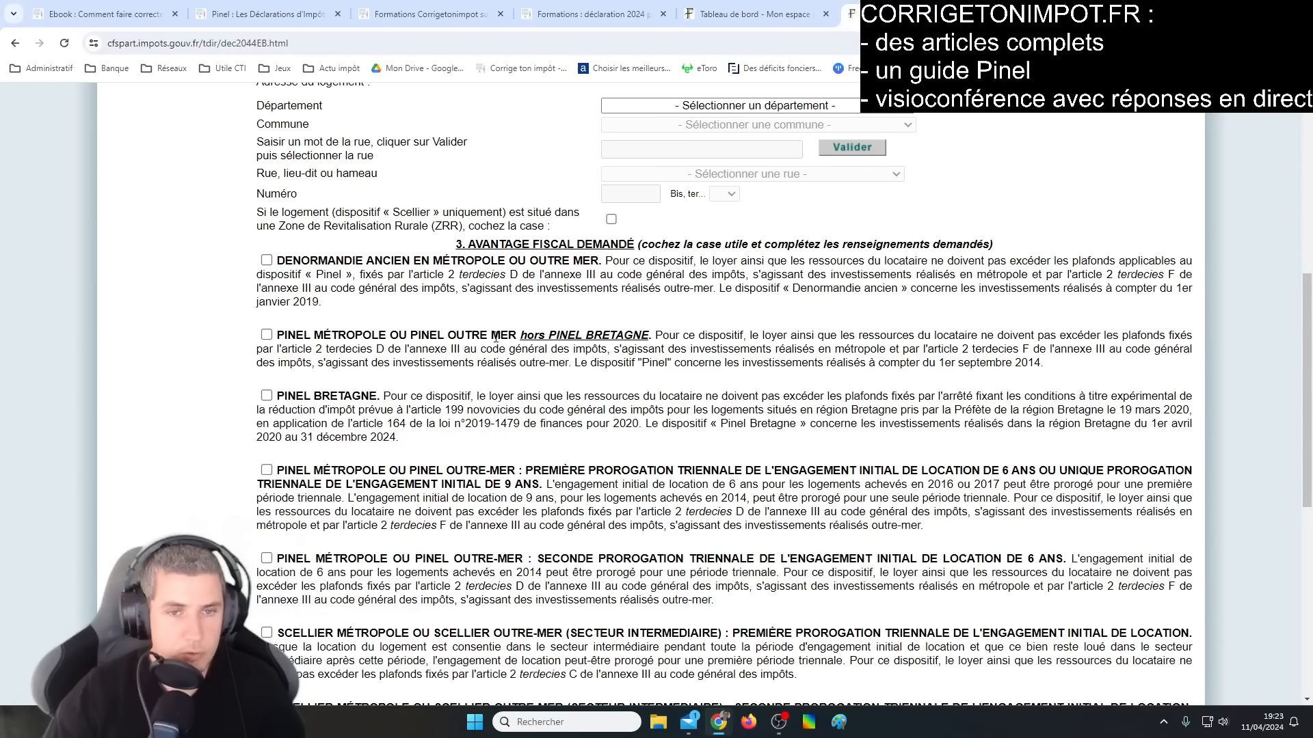
{"action": "scroll", "coordinate": [496, 337], "scroll_direction": "down", "scroll_amount": 2}
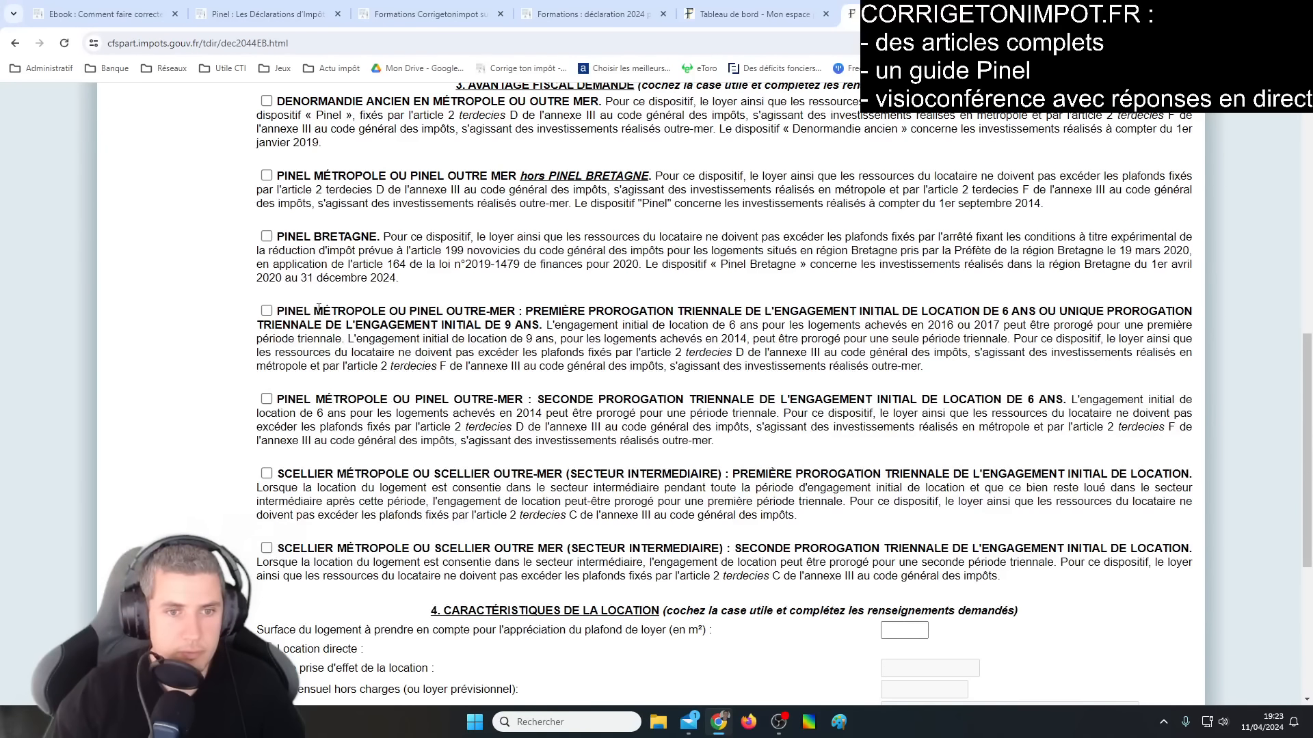
{"action": "left_click", "coordinate": [267, 311]}
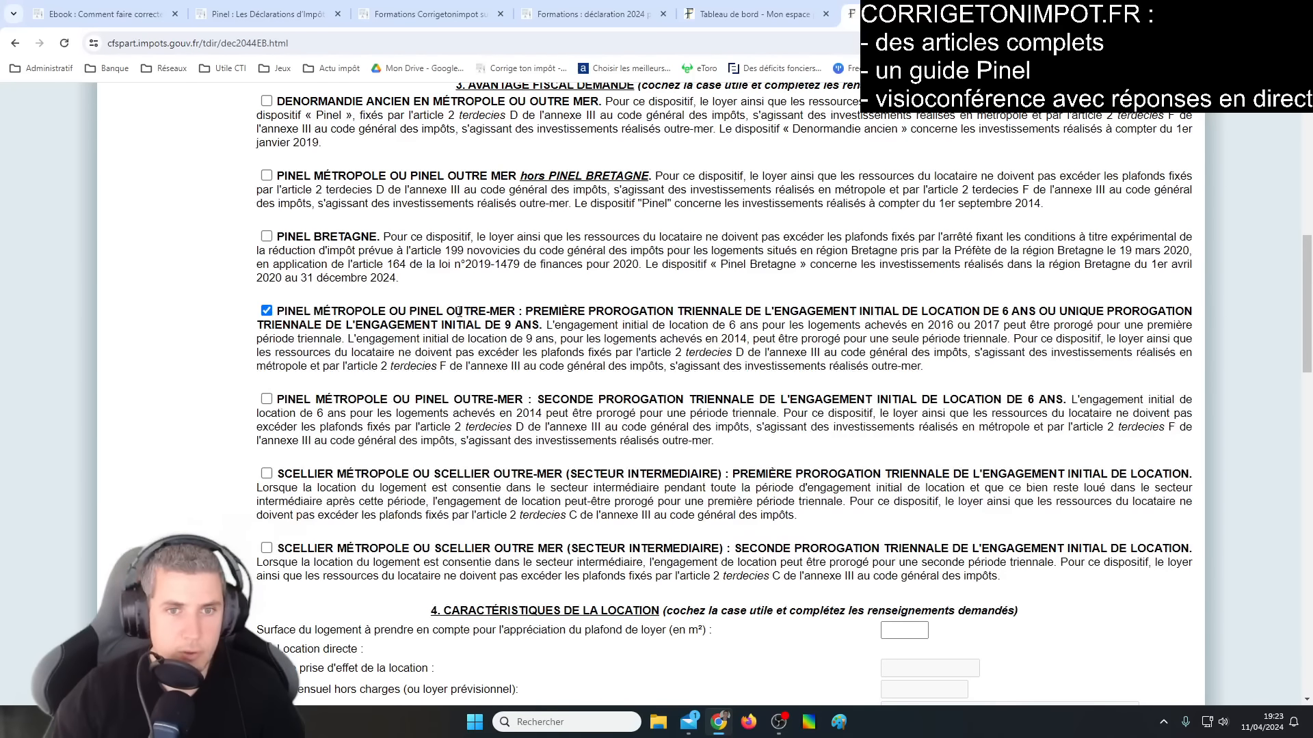
{"action": "left_click_drag", "start_coordinate": [562, 311], "coordinate": [748, 311]}
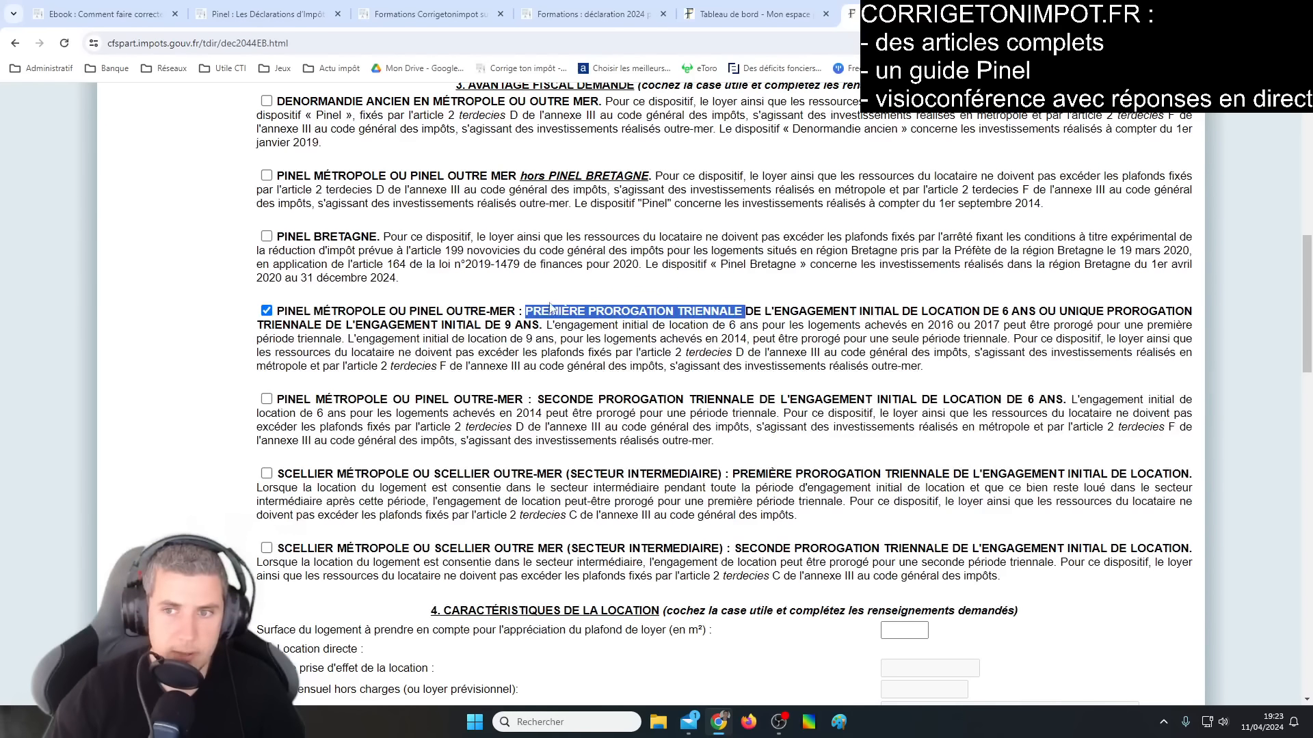
{"action": "left_click", "coordinate": [266, 311]}
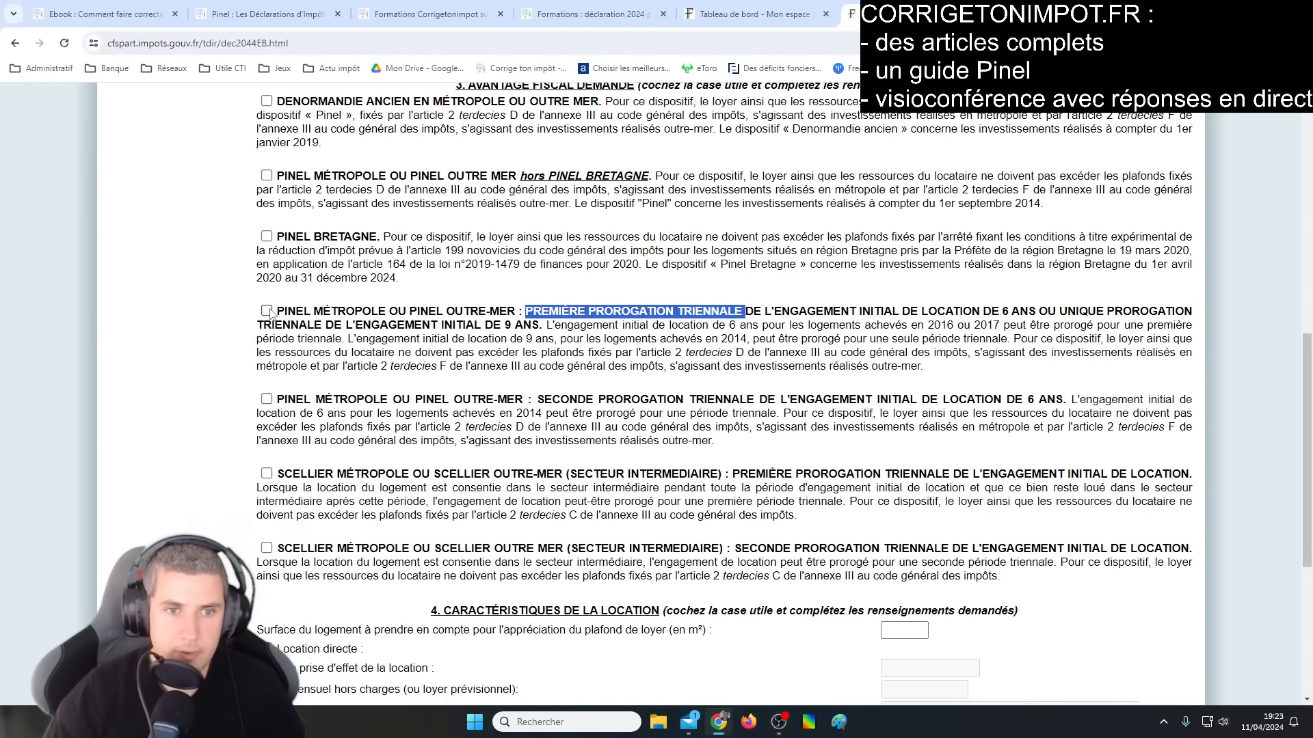
Step: Tick the Pinel second three-year extension of the six-year commitment, highlight its wording, and untick the option again
{"action": "left_click", "coordinate": [267, 399]}
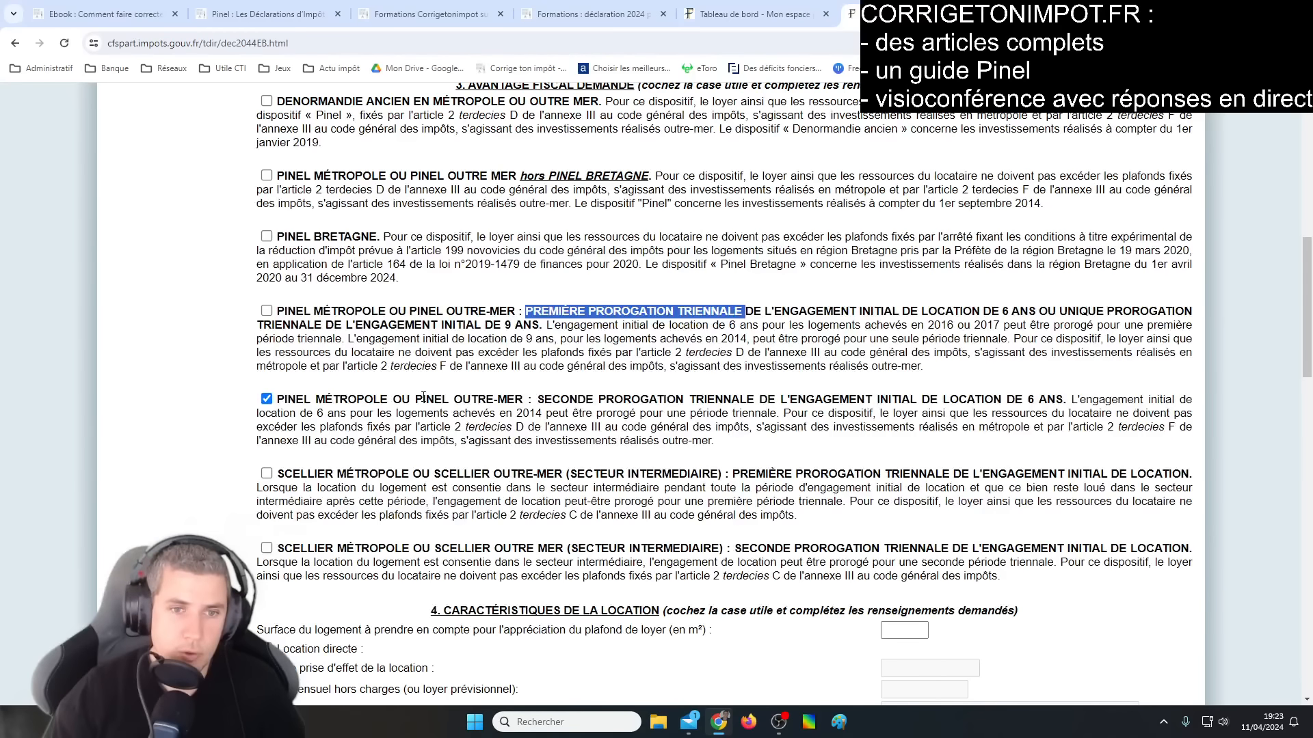
{"action": "left_click_drag", "start_coordinate": [297, 399], "coordinate": [684, 406]}
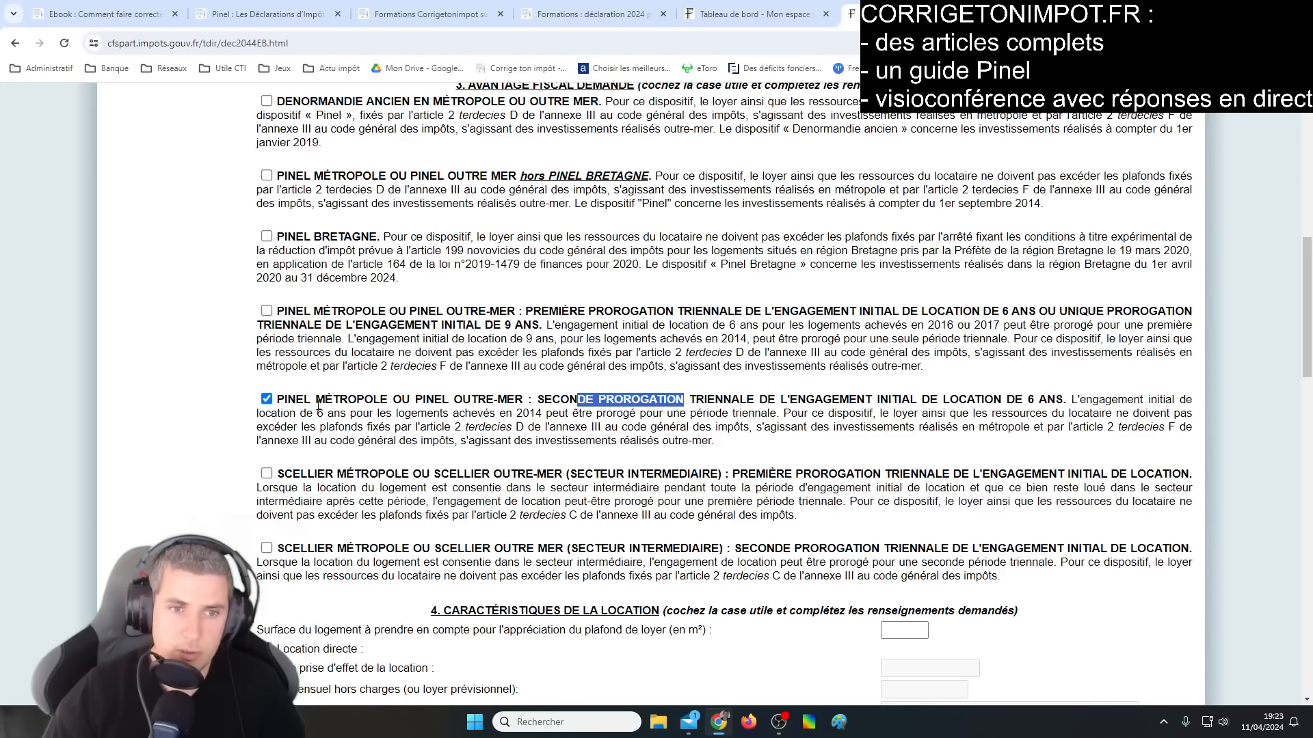
{"action": "left_click", "coordinate": [267, 400]}
{"action": "scroll", "coordinate": [345, 446], "scroll_direction": "down", "scroll_amount": 2}
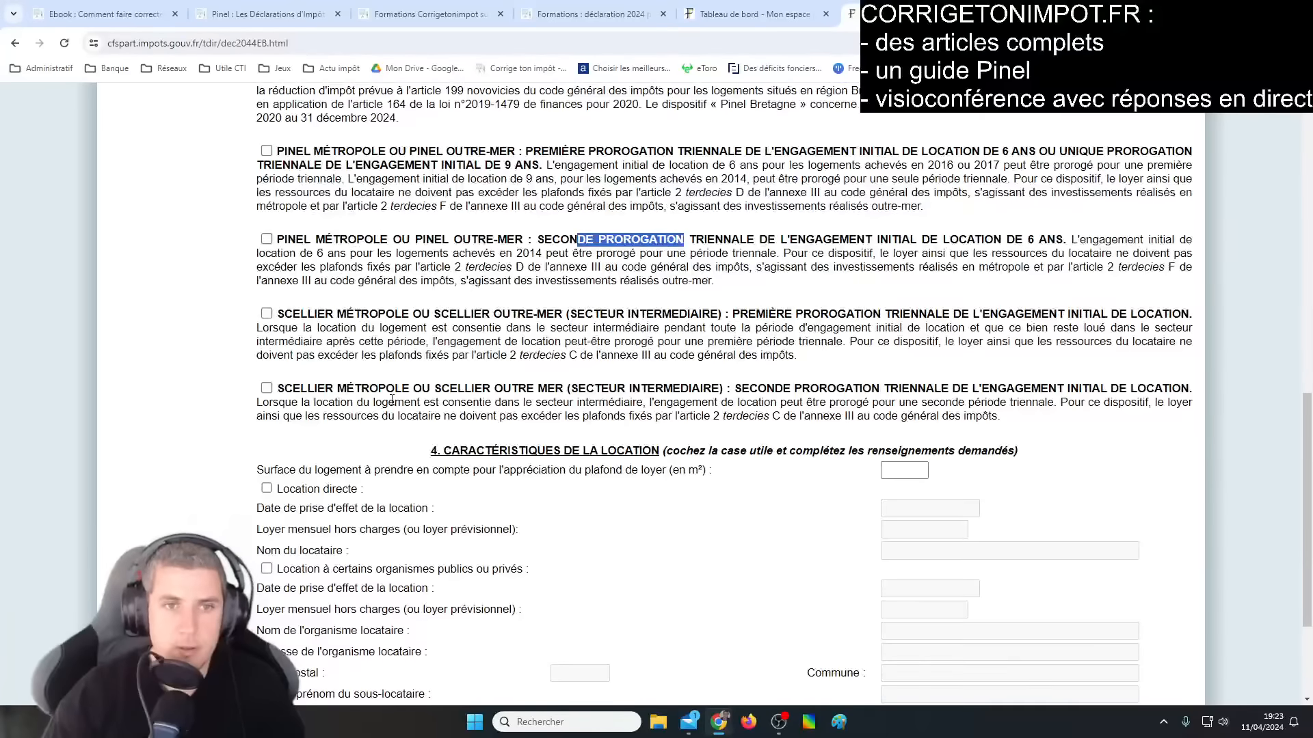
Step: Tick Pinel Métropole ou Pinel Outre-mer hors Pinel Bretagne as the requested tax advantage
{"action": "scroll", "coordinate": [392, 400], "scroll_direction": "up", "scroll_amount": 2}
{"action": "scroll", "coordinate": [309, 291], "scroll_direction": "down", "scroll_amount": 2}
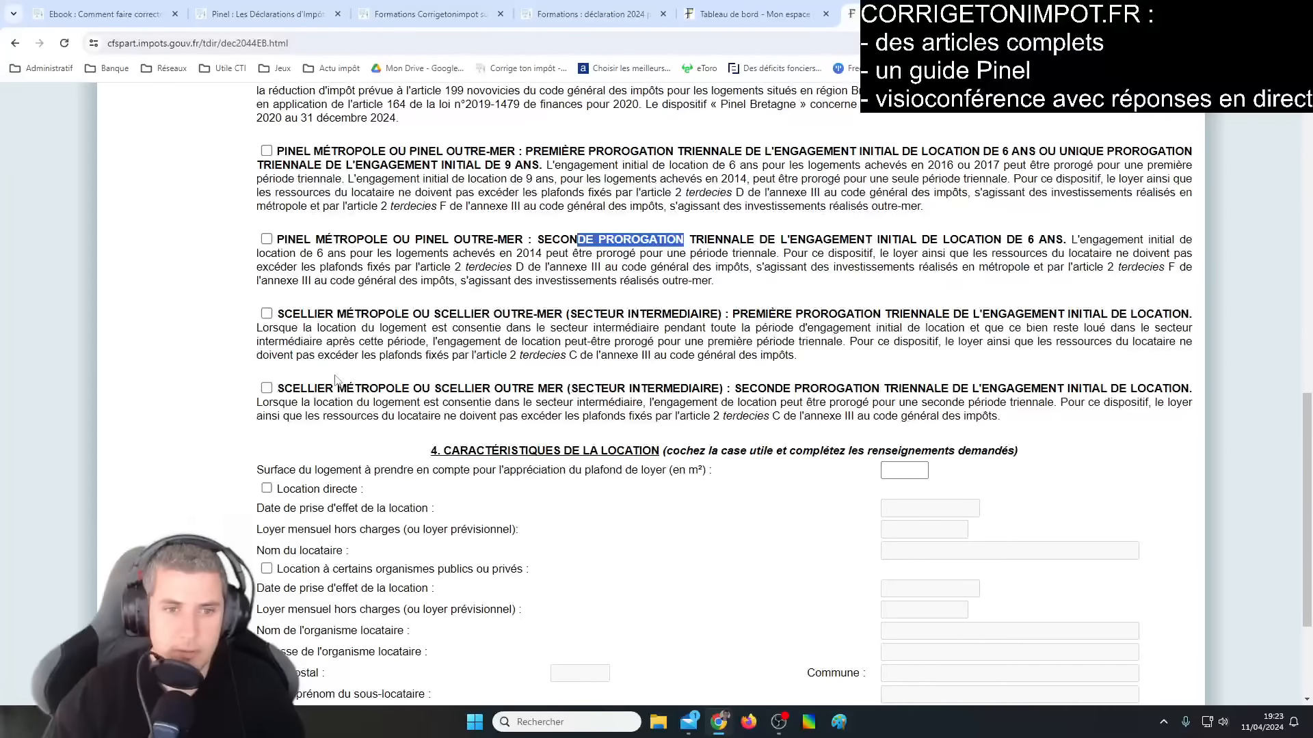
{"action": "scroll", "coordinate": [335, 380], "scroll_direction": "down", "scroll_amount": 2}
{"action": "scroll", "coordinate": [345, 341], "scroll_direction": "up", "scroll_amount": 6}
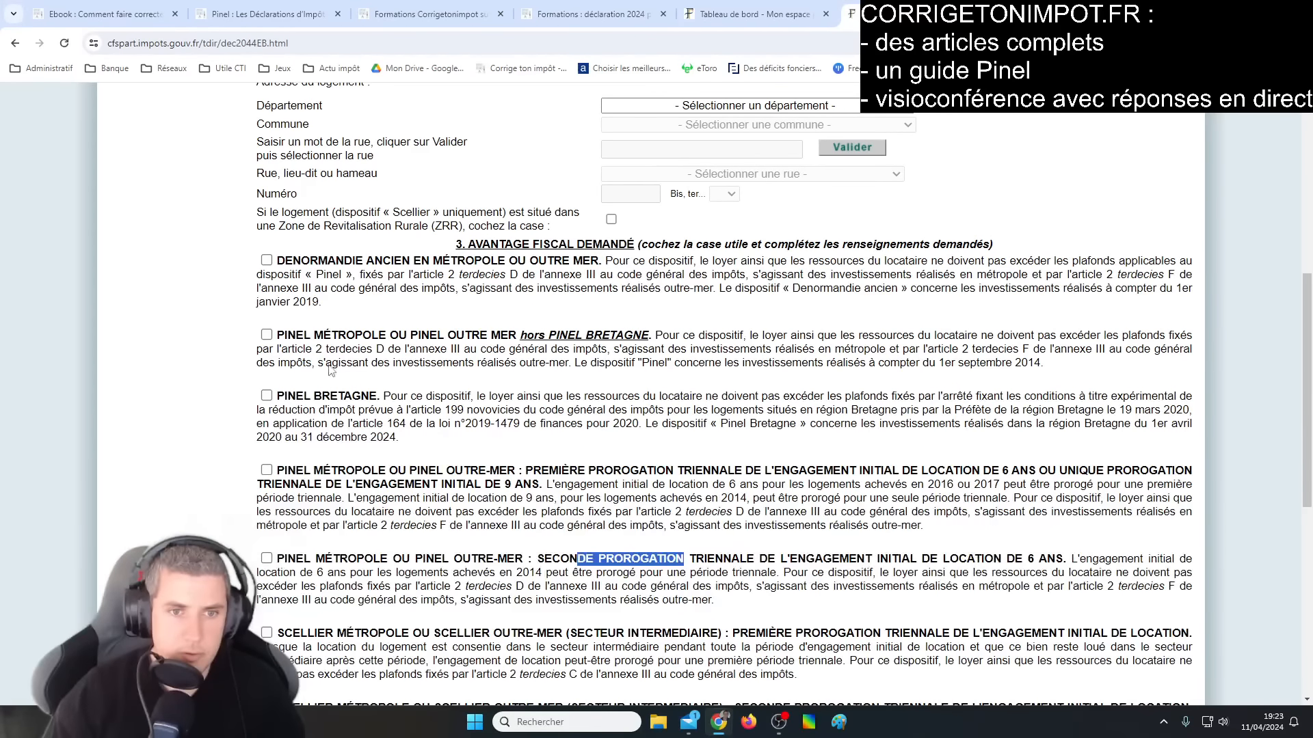
{"action": "left_click", "coordinate": [266, 334]}
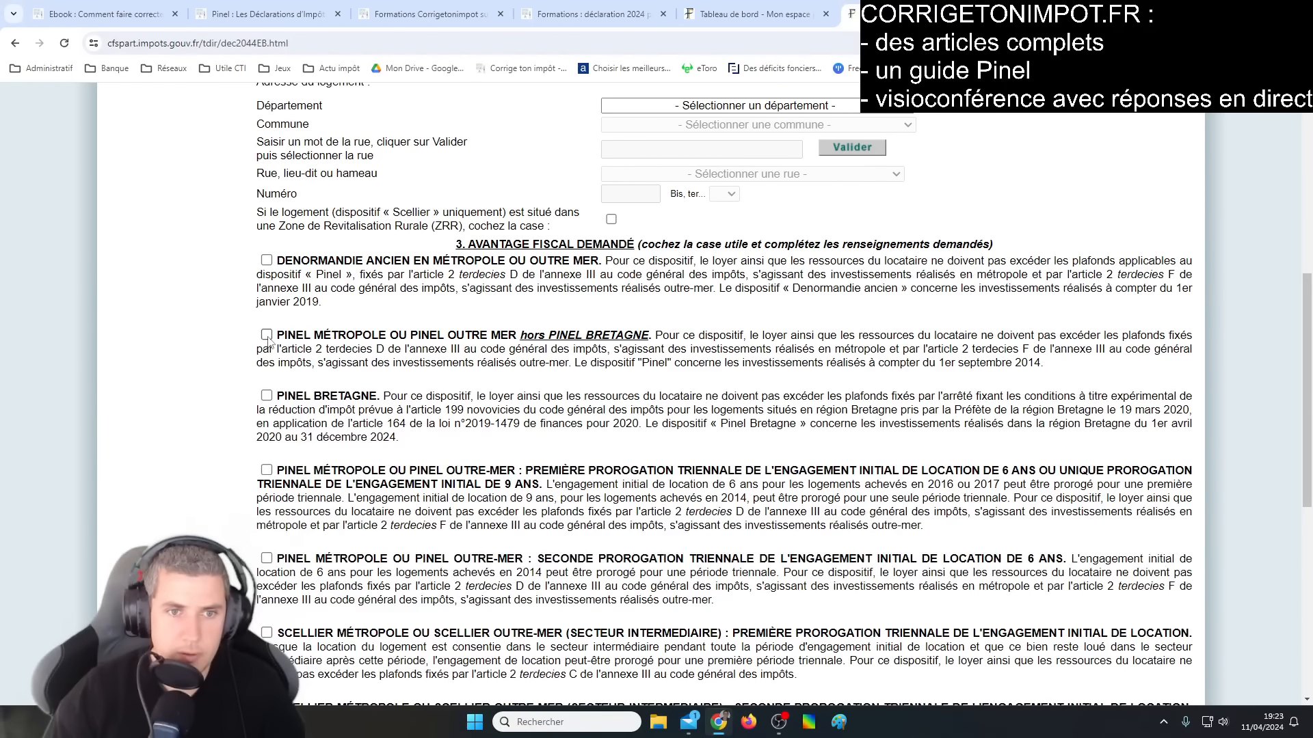
Step: Examine the rental characteristics and housing nature sections of the commitment form, including the area used for the rent ceiling
{"action": "scroll", "coordinate": [315, 399], "scroll_direction": "down", "scroll_amount": 5}
{"action": "scroll", "coordinate": [599, 507], "scroll_direction": "down", "scroll_amount": 2}
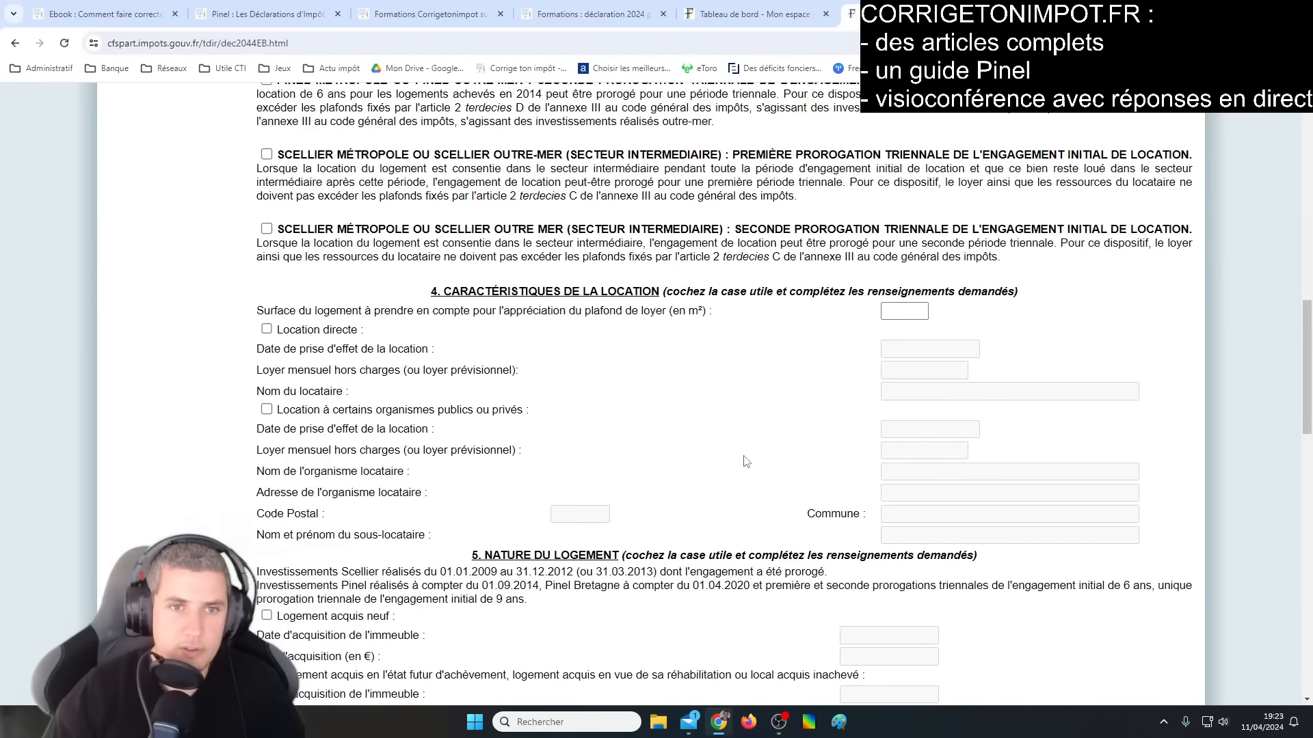
{"action": "scroll", "coordinate": [692, 516], "scroll_direction": "up", "scroll_amount": 5}
{"action": "scroll", "coordinate": [558, 465], "scroll_direction": "up", "scroll_amount": 2}
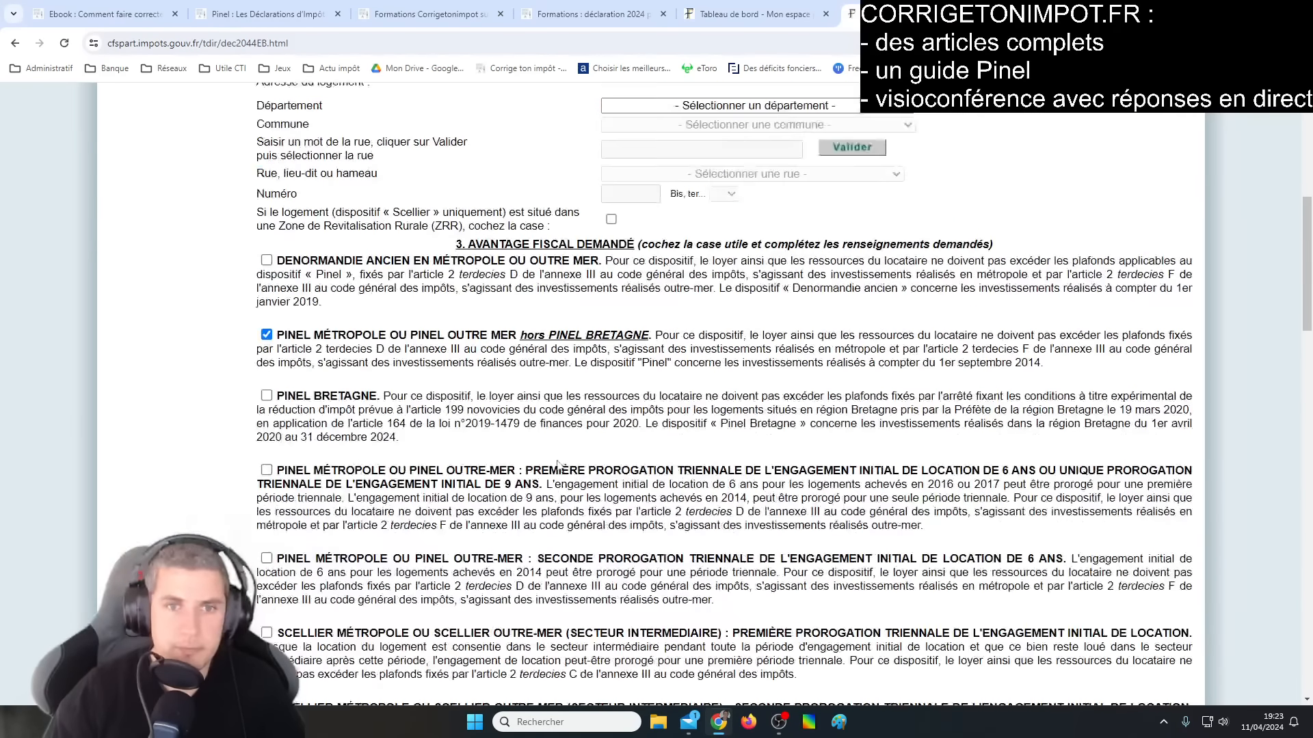
{"action": "scroll", "coordinate": [393, 381], "scroll_direction": "down", "scroll_amount": 18}
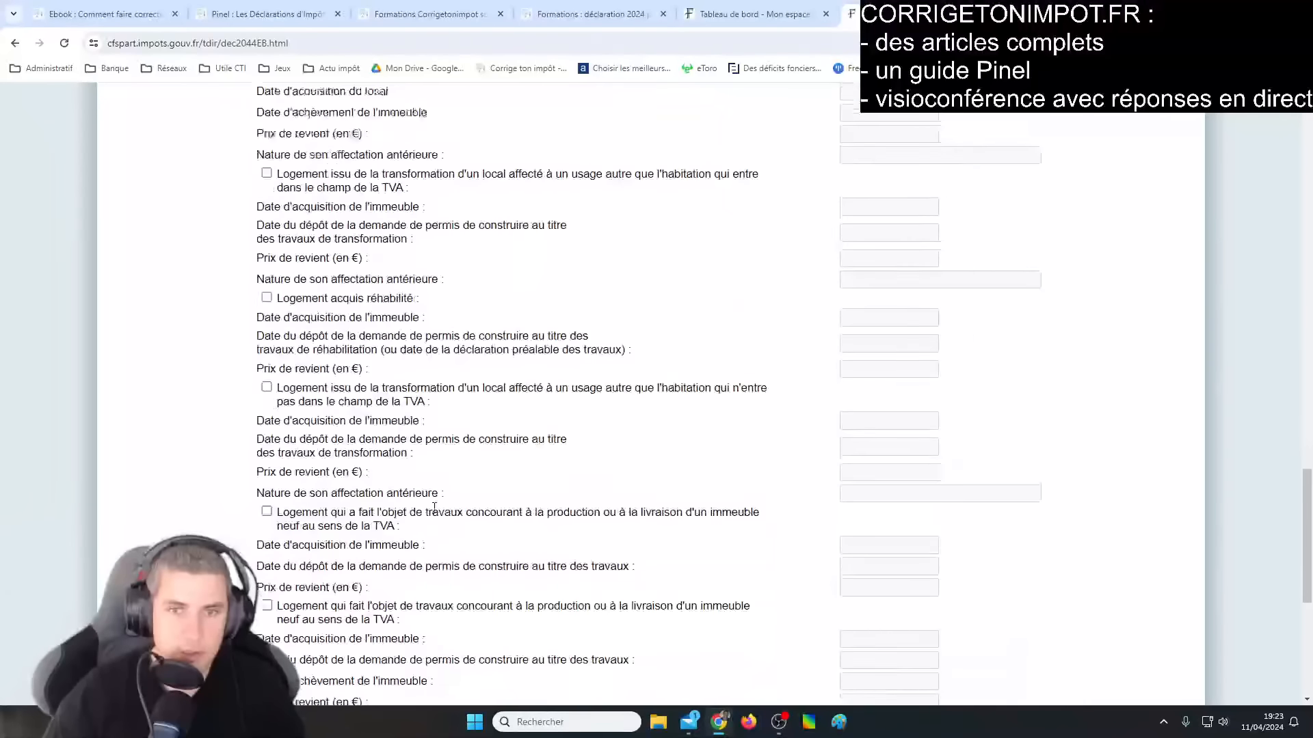
{"action": "scroll", "coordinate": [436, 513], "scroll_direction": "up", "scroll_amount": 12}
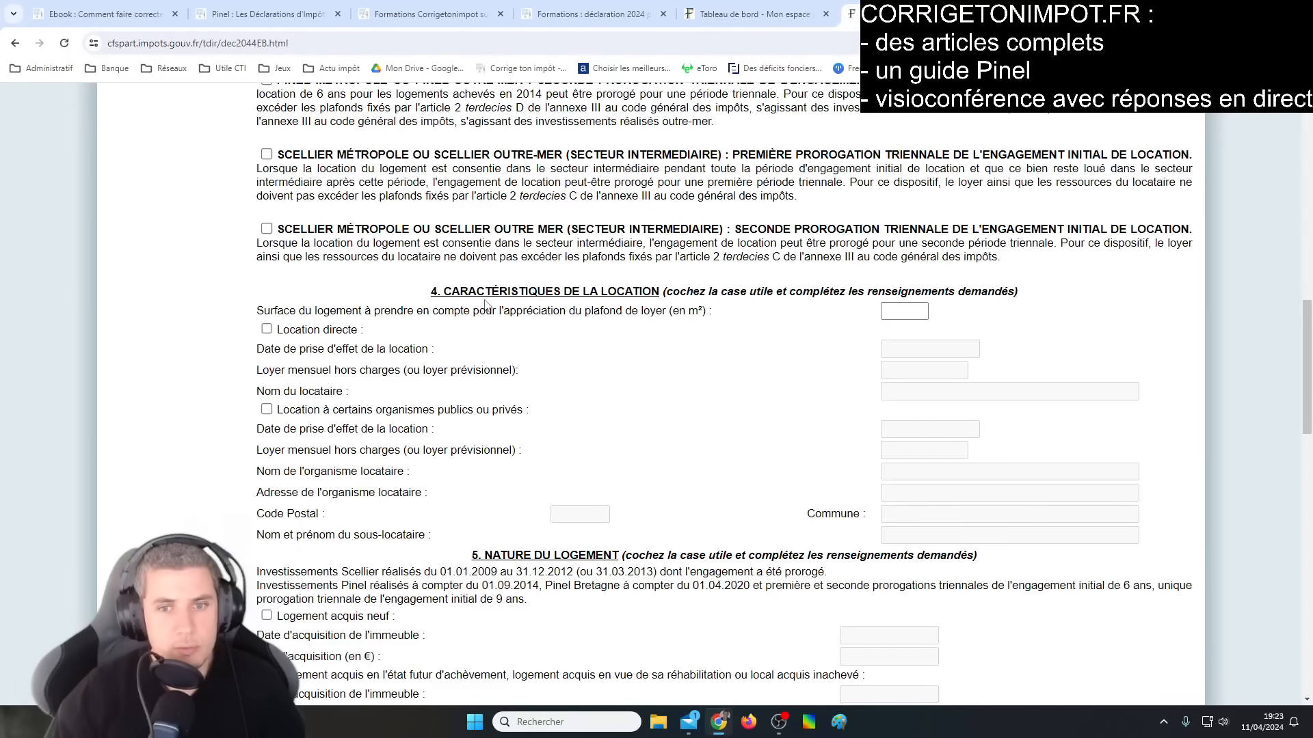
{"action": "left_click", "coordinate": [895, 313]}
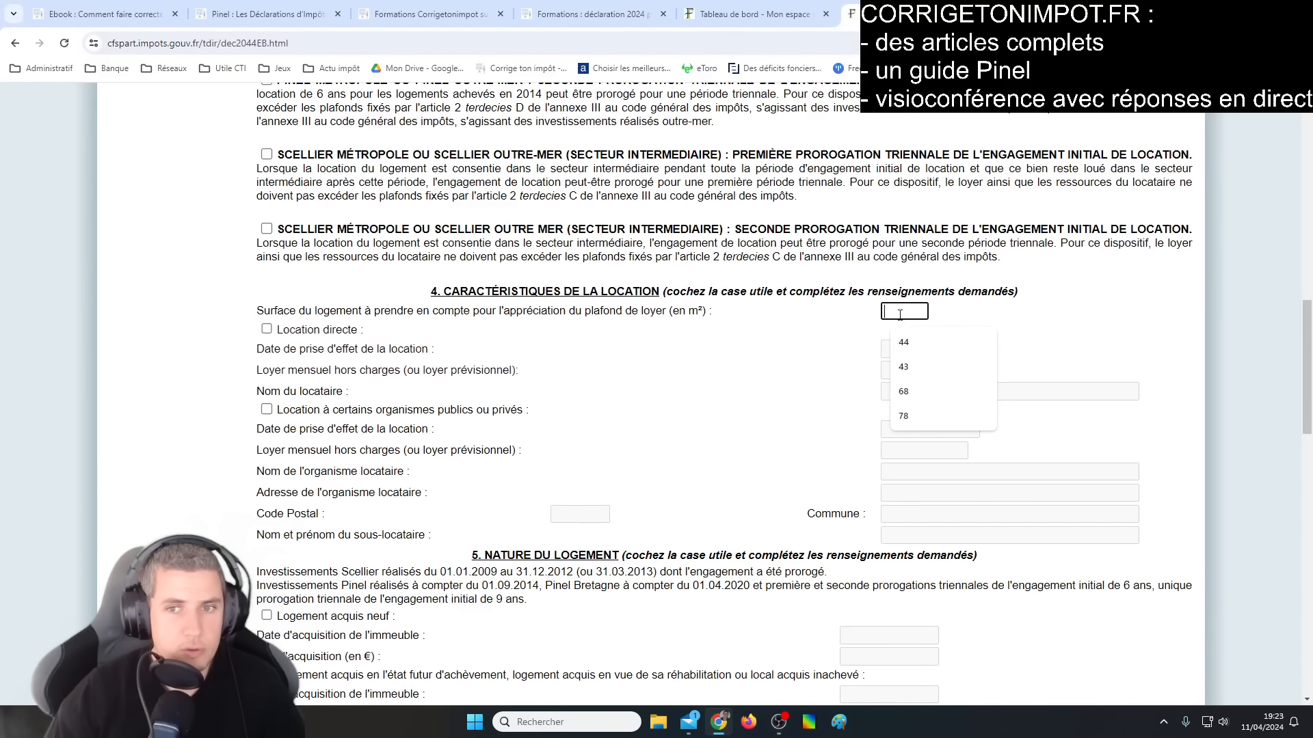
{"action": "left_click", "coordinate": [798, 339]}
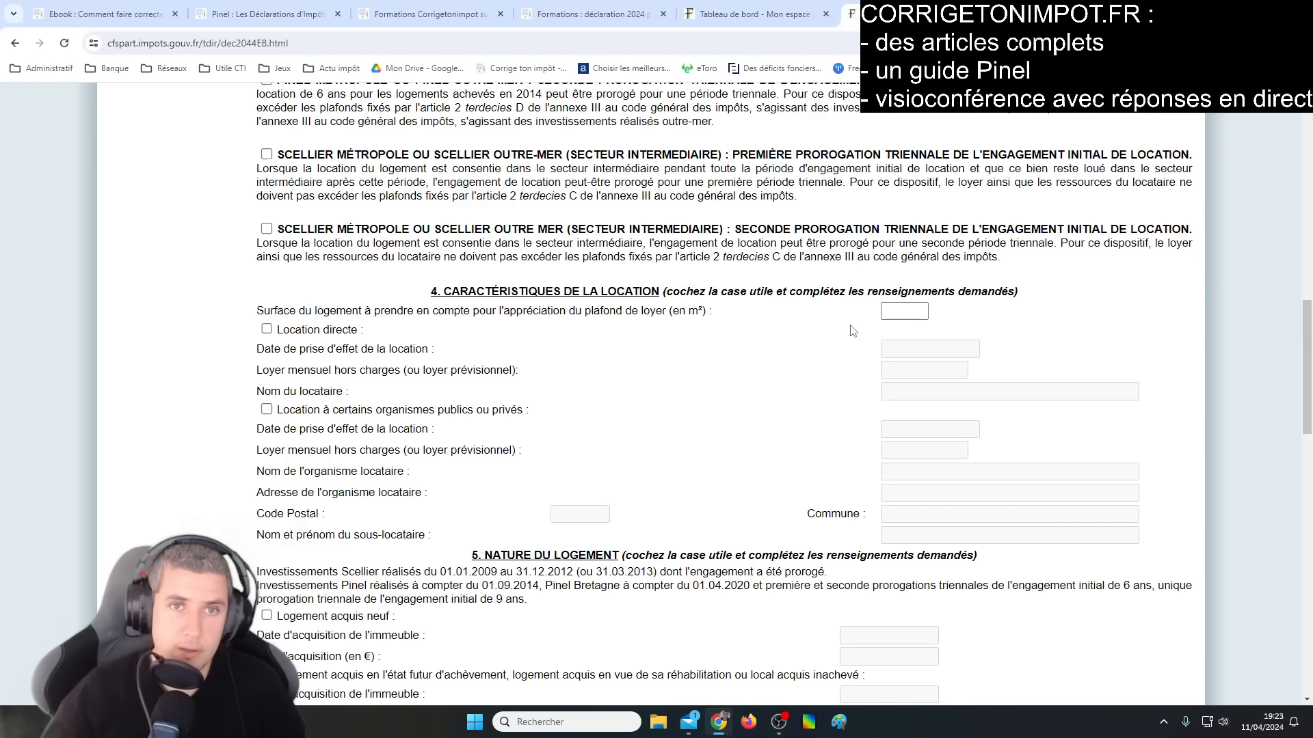
Step: Switch to the Corrige ton impôt site and open its Loi Pinel article to look through the contents
{"action": "left_click", "coordinate": [453, 9]}
{"action": "scroll", "coordinate": [852, 553], "scroll_direction": "down", "scroll_amount": 9}
{"action": "scroll", "coordinate": [852, 553], "scroll_direction": "down", "scroll_amount": 15}
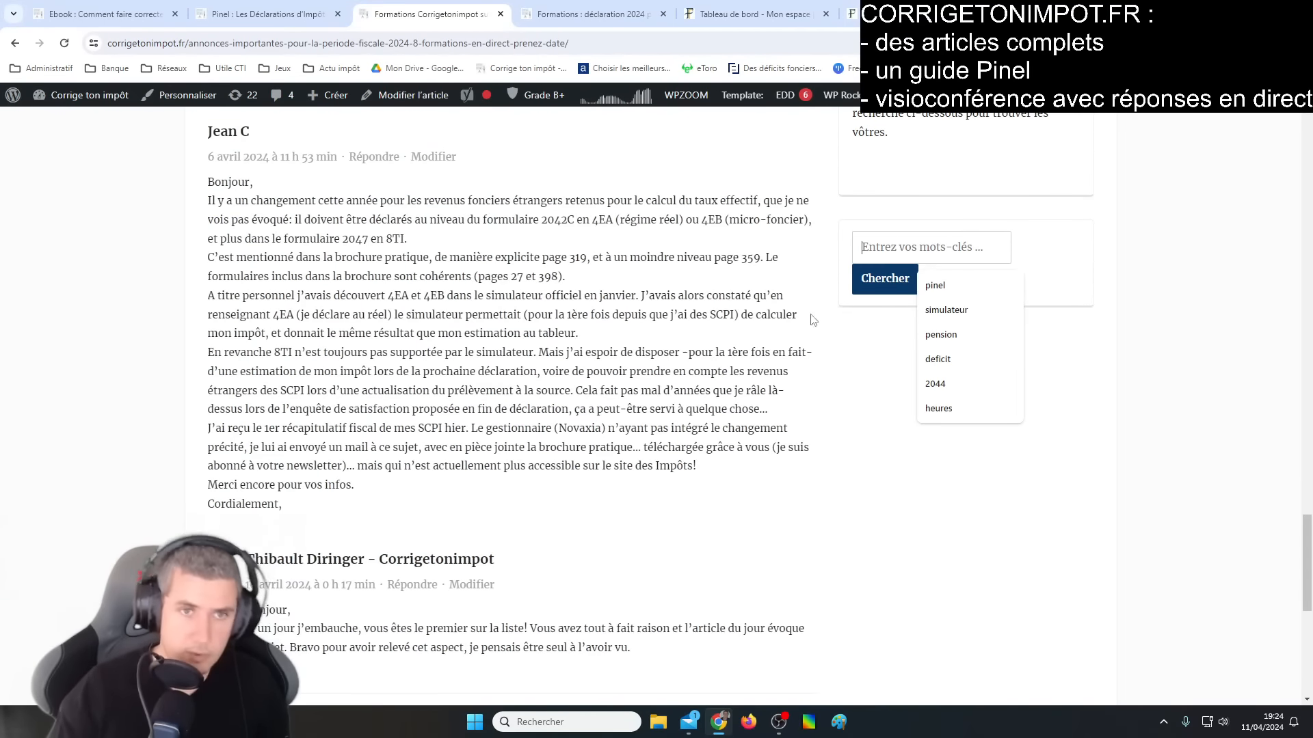
{"action": "scroll", "coordinate": [615, 479], "scroll_direction": "up", "scroll_amount": 10}
{"action": "scroll", "coordinate": [298, 578], "scroll_direction": "up", "scroll_amount": 15}
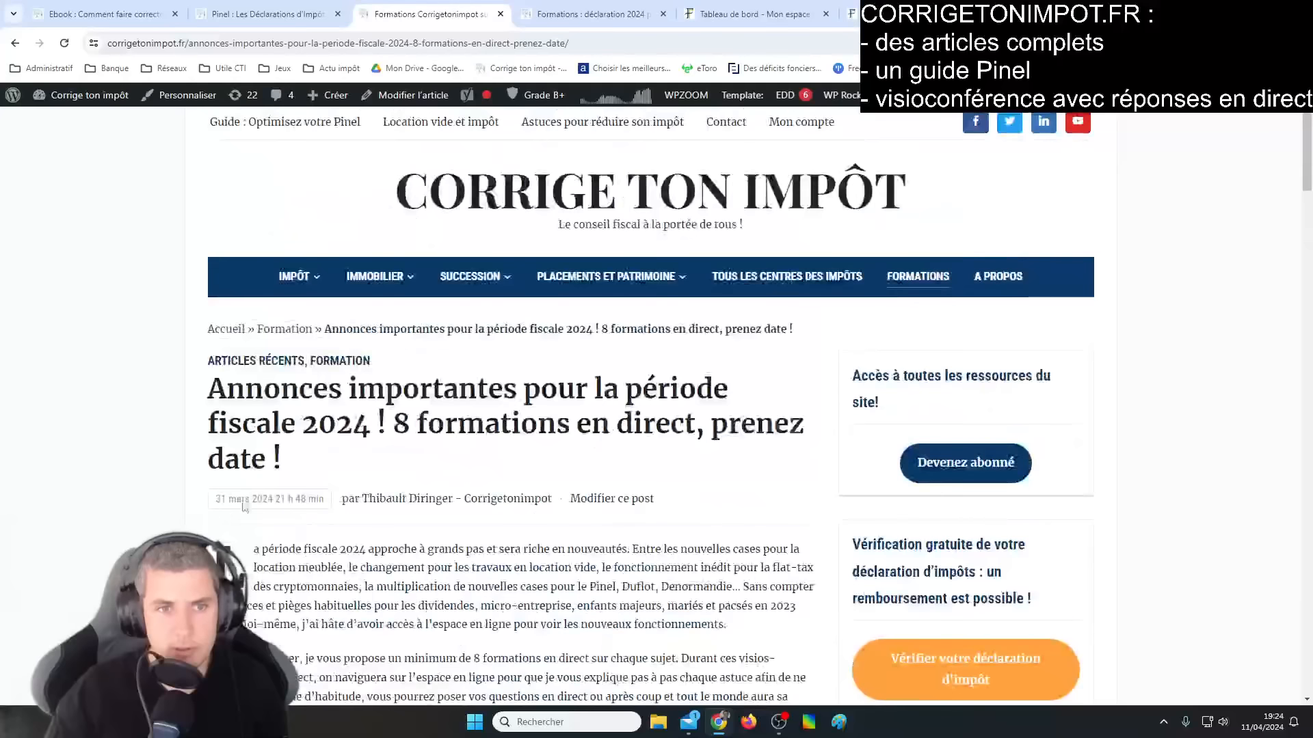
{"action": "mouse_move", "coordinate": [371, 277]}
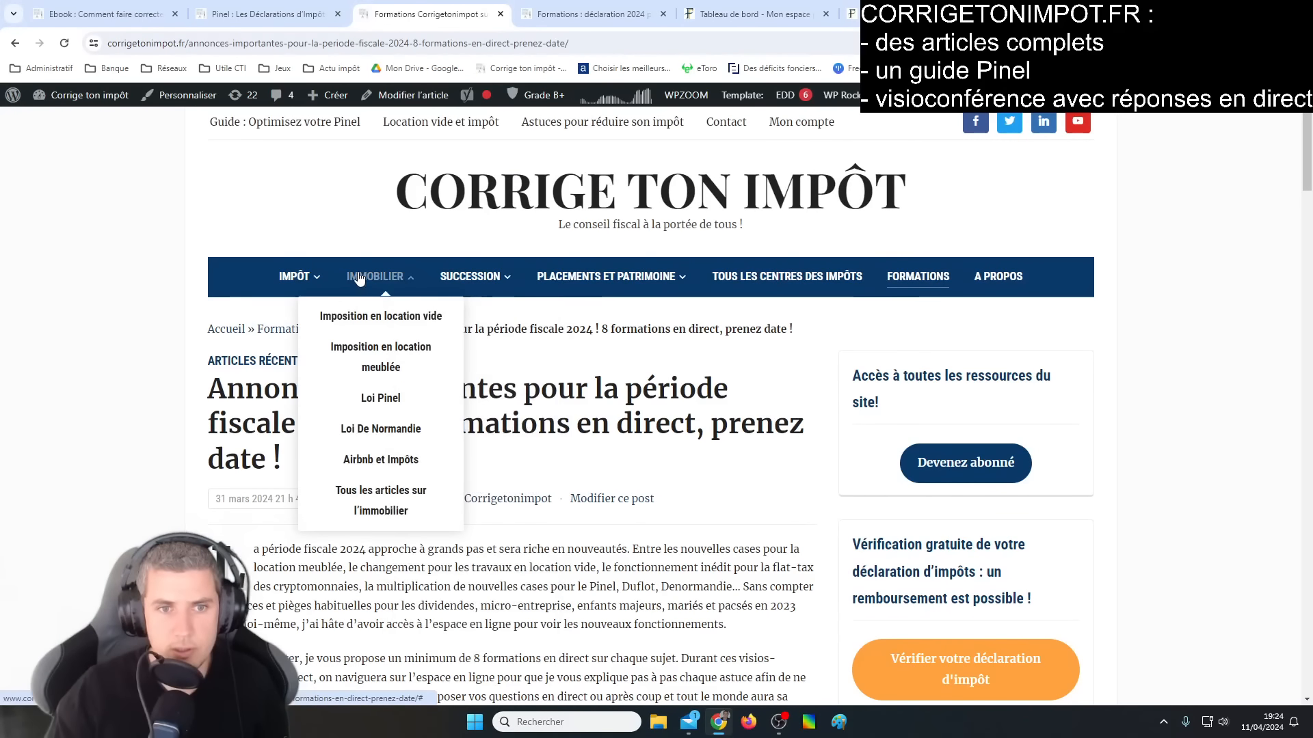
{"action": "left_click", "coordinate": [382, 399]}
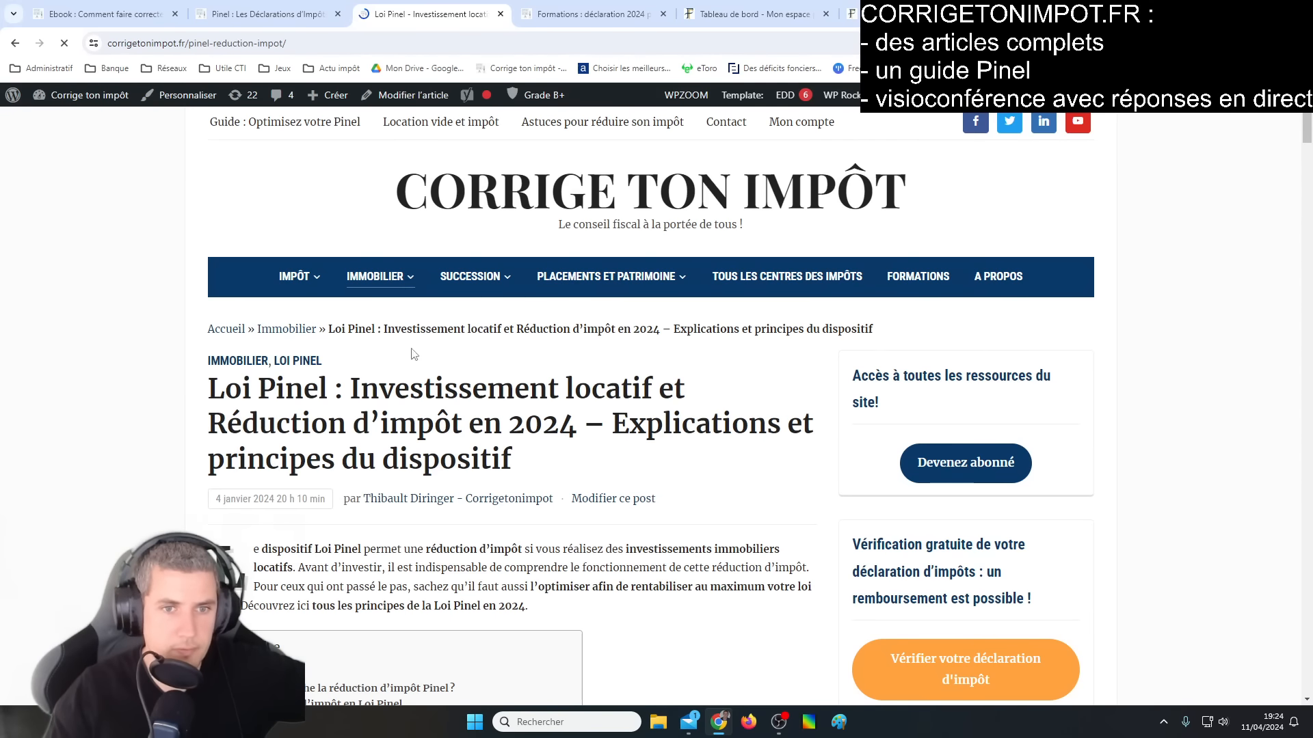
{"action": "scroll", "coordinate": [483, 504], "scroll_direction": "down", "scroll_amount": 7}
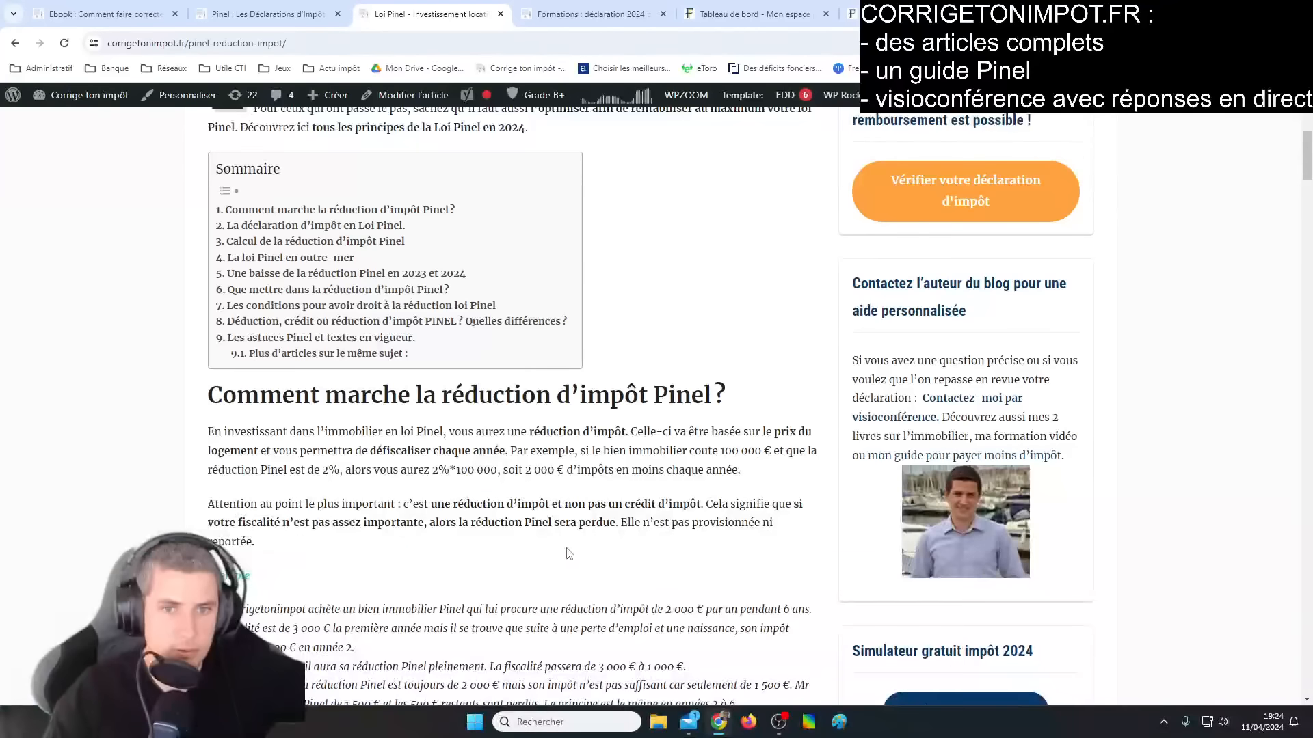
Step: Open the site's Immobilier category and go to its list of Loi Pinel articles
{"action": "scroll", "coordinate": [568, 551], "scroll_direction": "up", "scroll_amount": 7}
{"action": "left_click", "coordinate": [280, 328]}
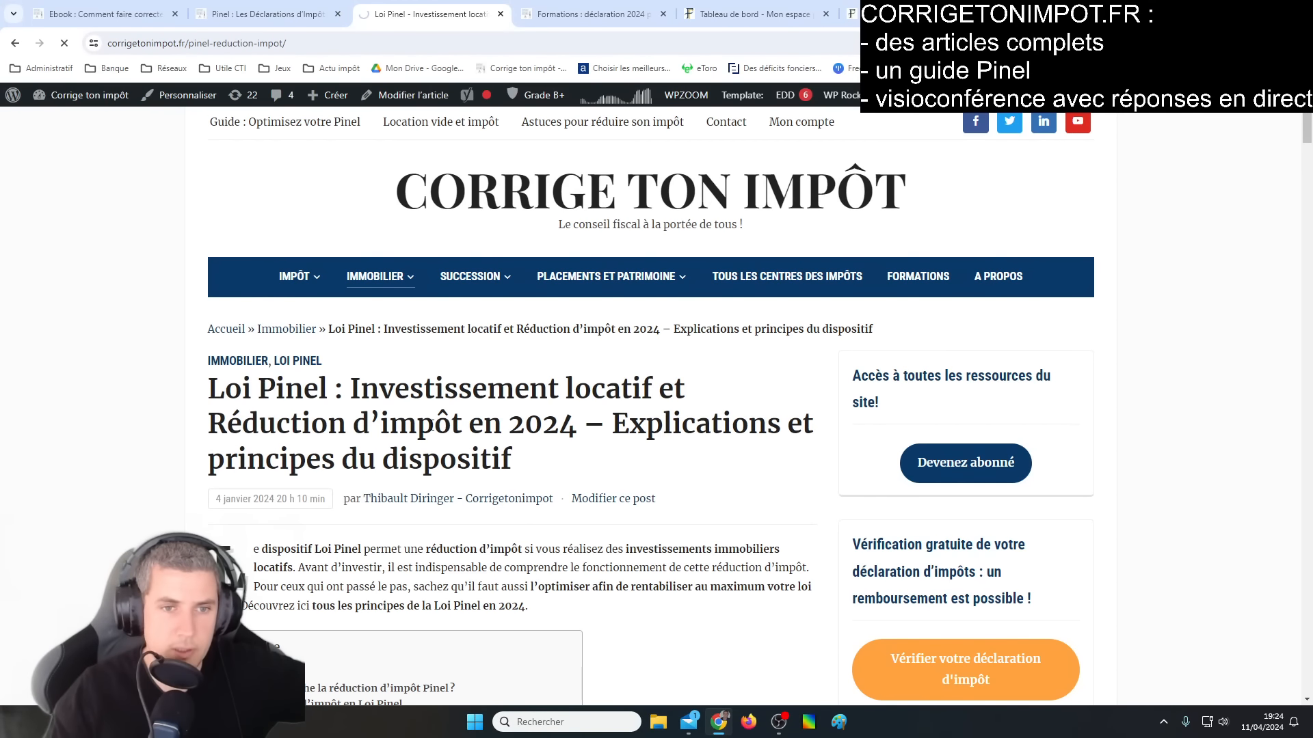
{"action": "scroll", "coordinate": [540, 516], "scroll_direction": "down", "scroll_amount": 2}
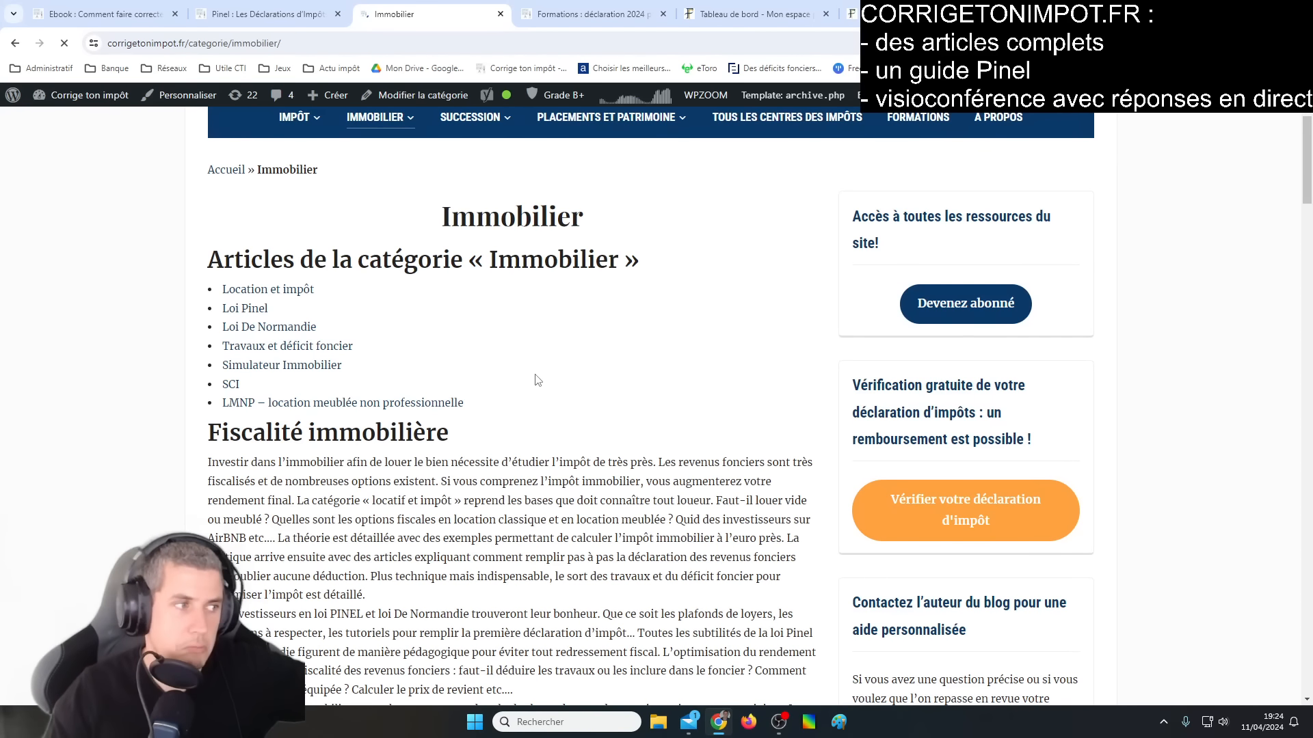
{"action": "scroll", "coordinate": [602, 390], "scroll_direction": "down", "scroll_amount": 4}
{"action": "scroll", "coordinate": [604, 539], "scroll_direction": "up", "scroll_amount": 1}
{"action": "scroll", "coordinate": [610, 547], "scroll_direction": "up", "scroll_amount": 3}
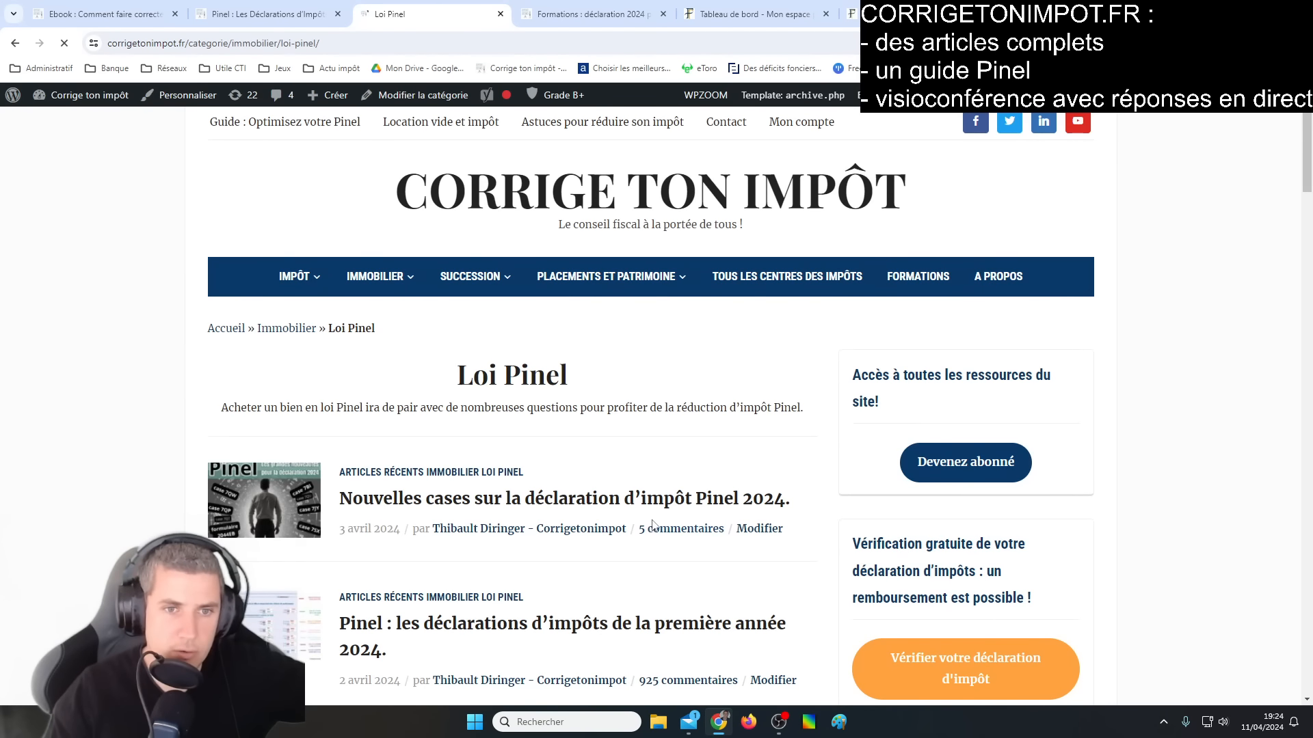
{"action": "scroll", "coordinate": [619, 595], "scroll_direction": "down", "scroll_amount": 2}
Step: Return to the 2044 EB commitment form, set the housing area for the rent ceiling to 40 m² and tick Location directe
{"action": "left_click", "coordinate": [889, 13]}
{"action": "left_click", "coordinate": [894, 310]}
{"action": "type", "text": "40"}
{"action": "left_click", "coordinate": [829, 391]}
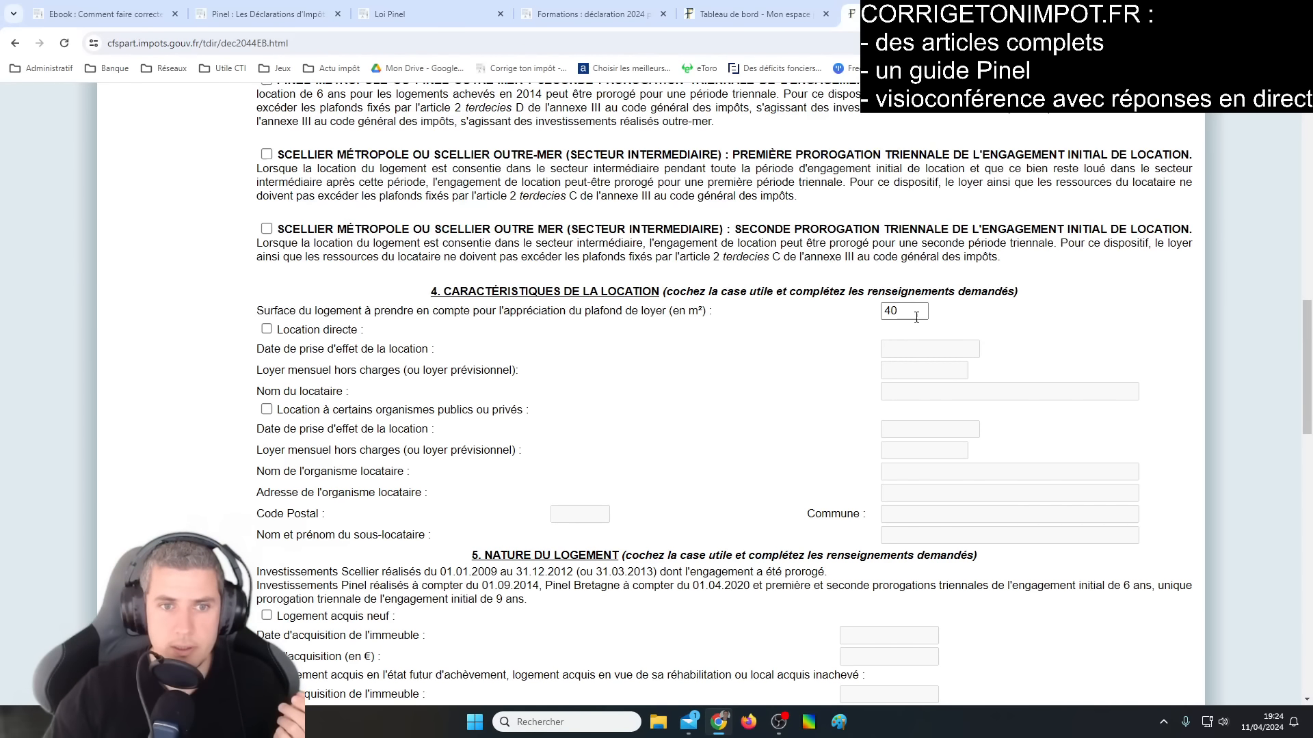
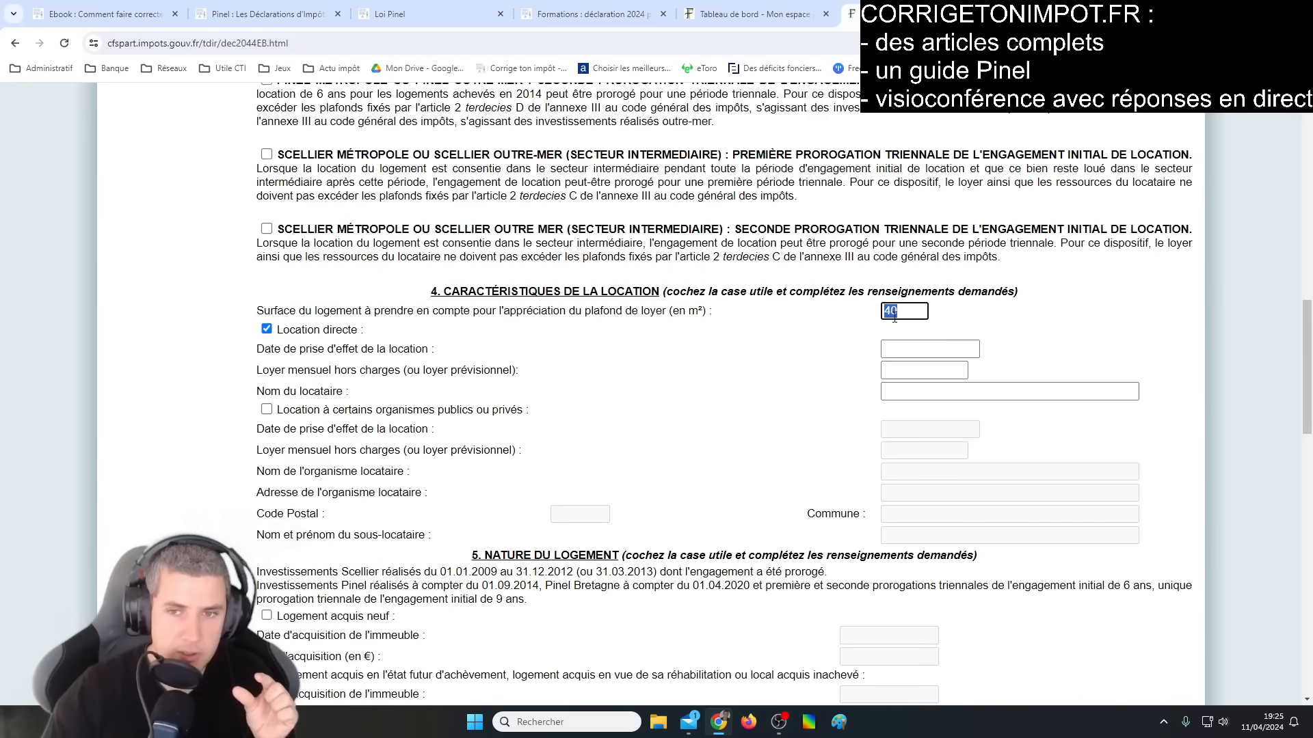
Step: Examine the direct rental's area, start date and monthly rent excluding charges fields, and the start of the housing nature section
{"action": "left_click", "coordinate": [900, 345]}
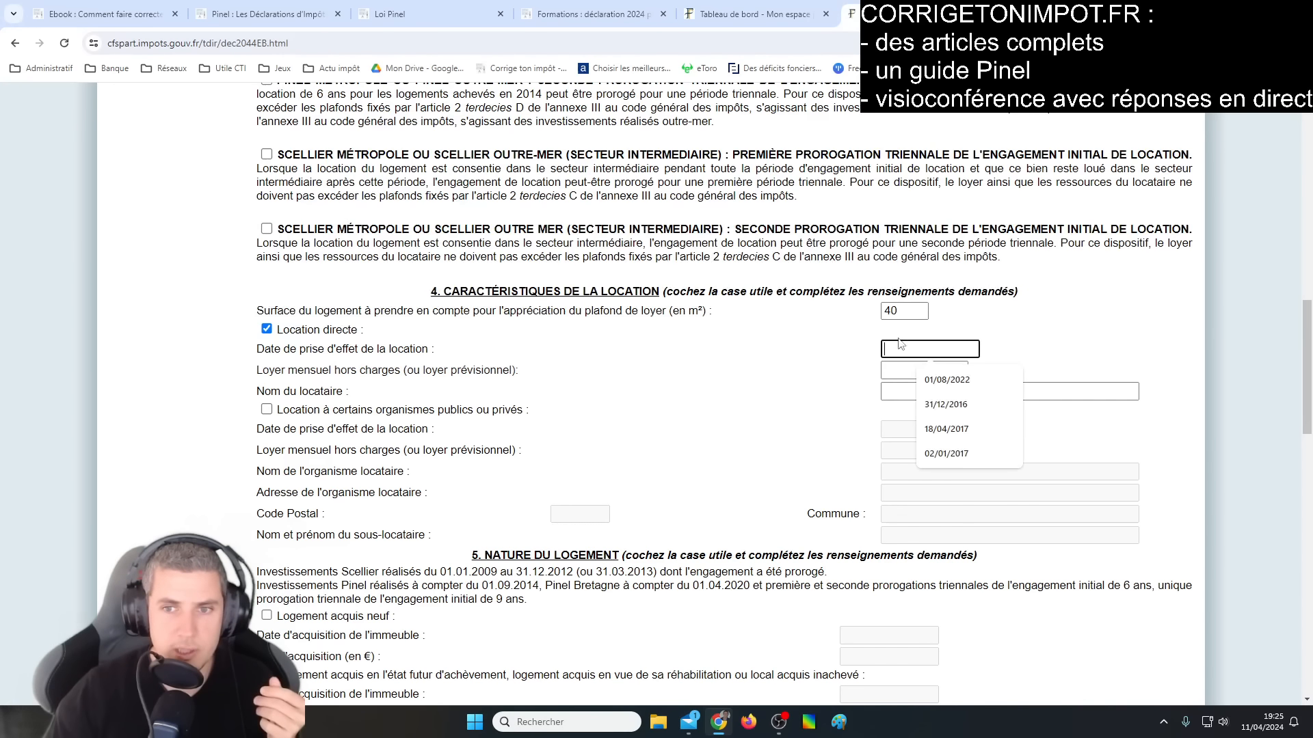
{"action": "key", "text": "shift+Tab"}
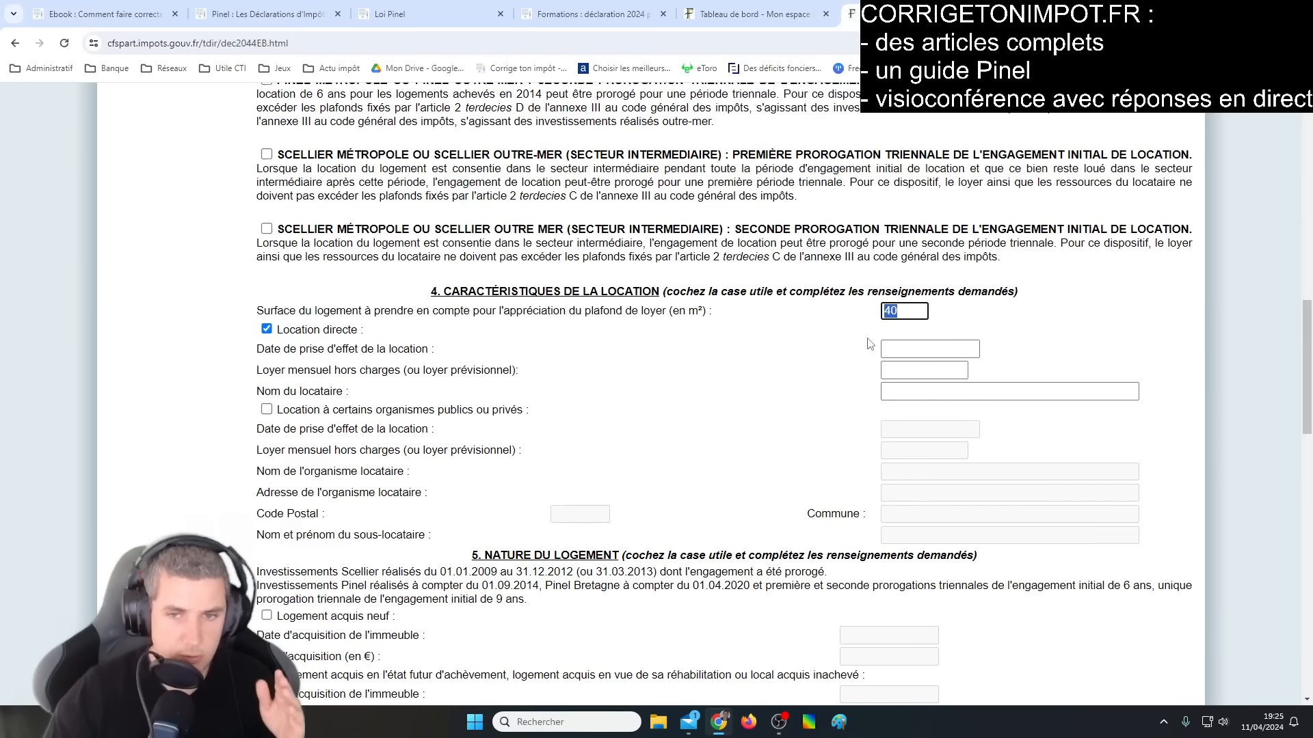
{"action": "left_click", "coordinate": [902, 310]}
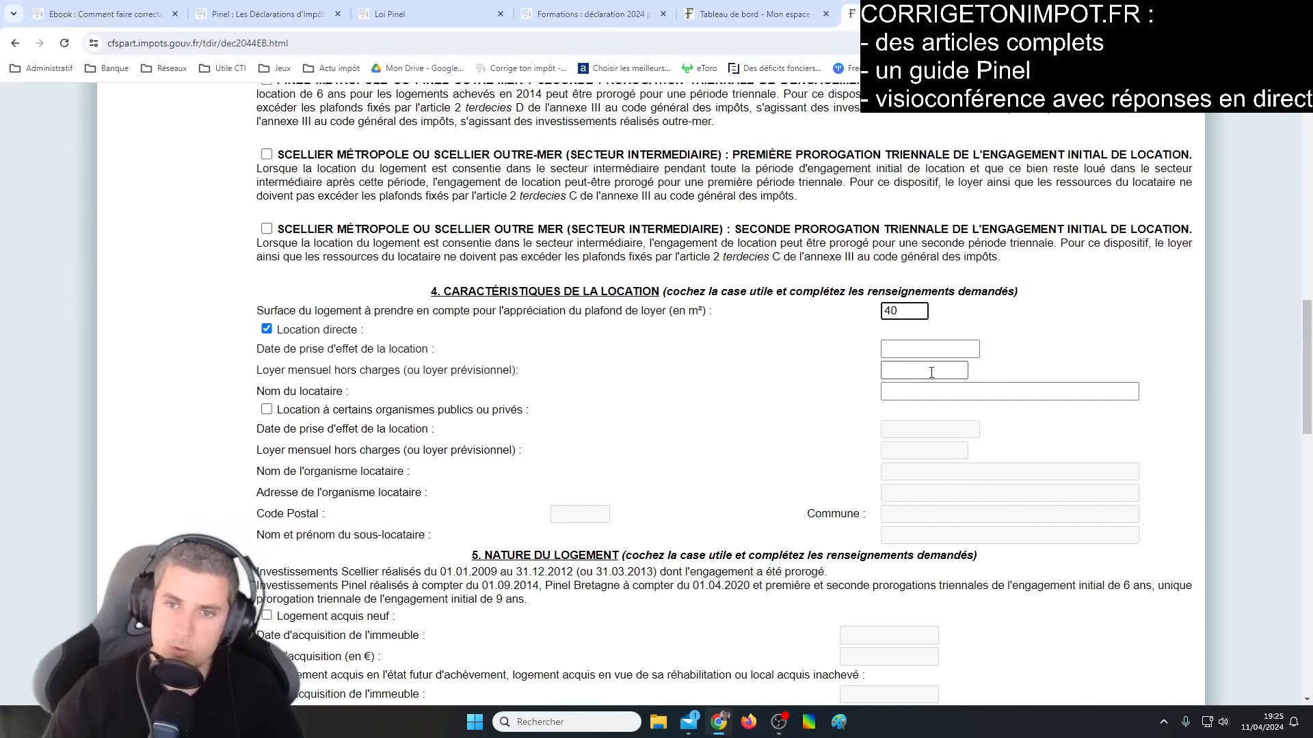
{"action": "double_click", "coordinate": [891, 310]}
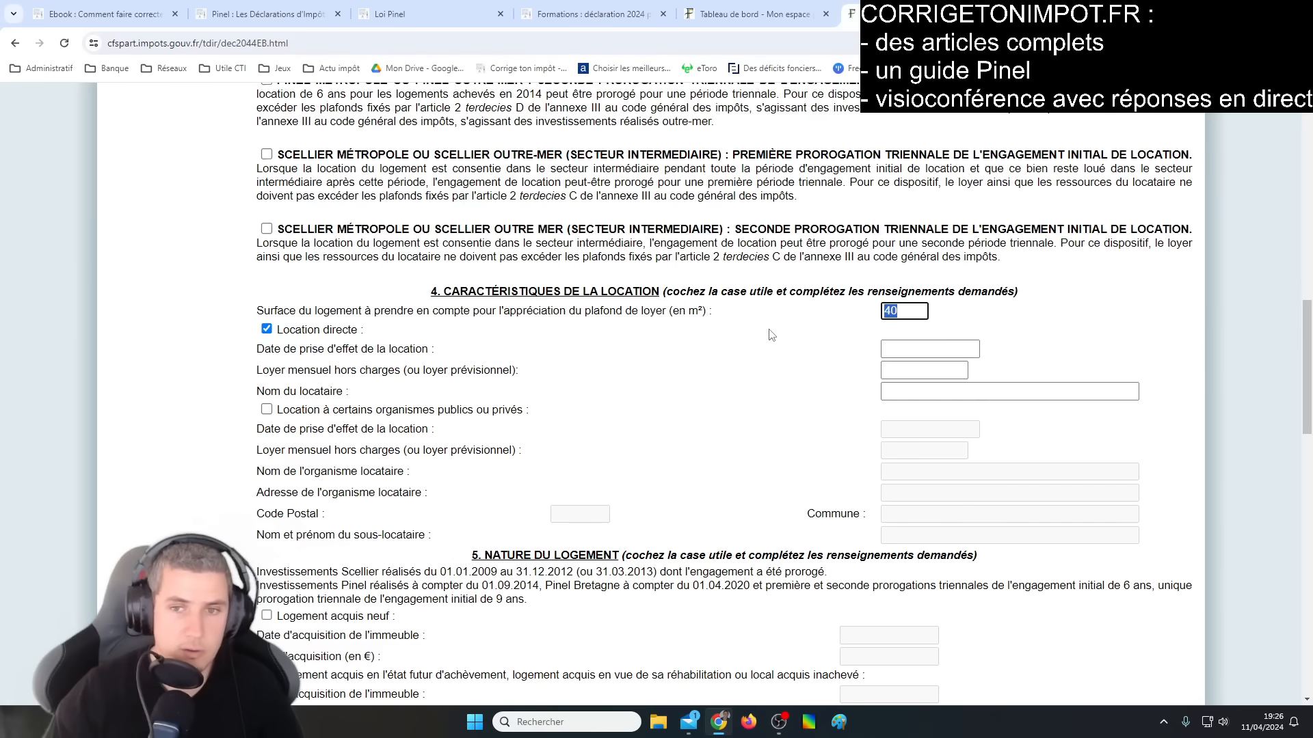
{"action": "left_click", "coordinate": [907, 311]}
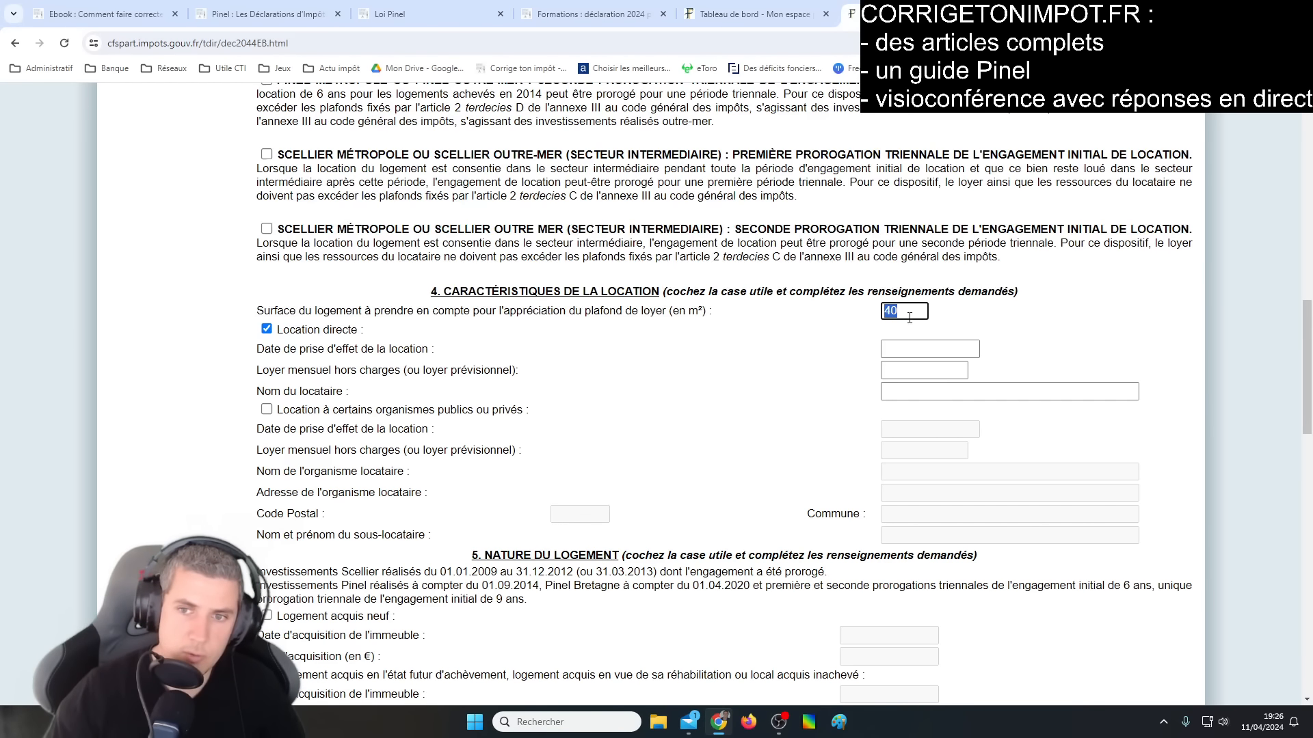
{"action": "left_click", "coordinate": [907, 352]}
{"action": "left_click", "coordinate": [896, 370]}
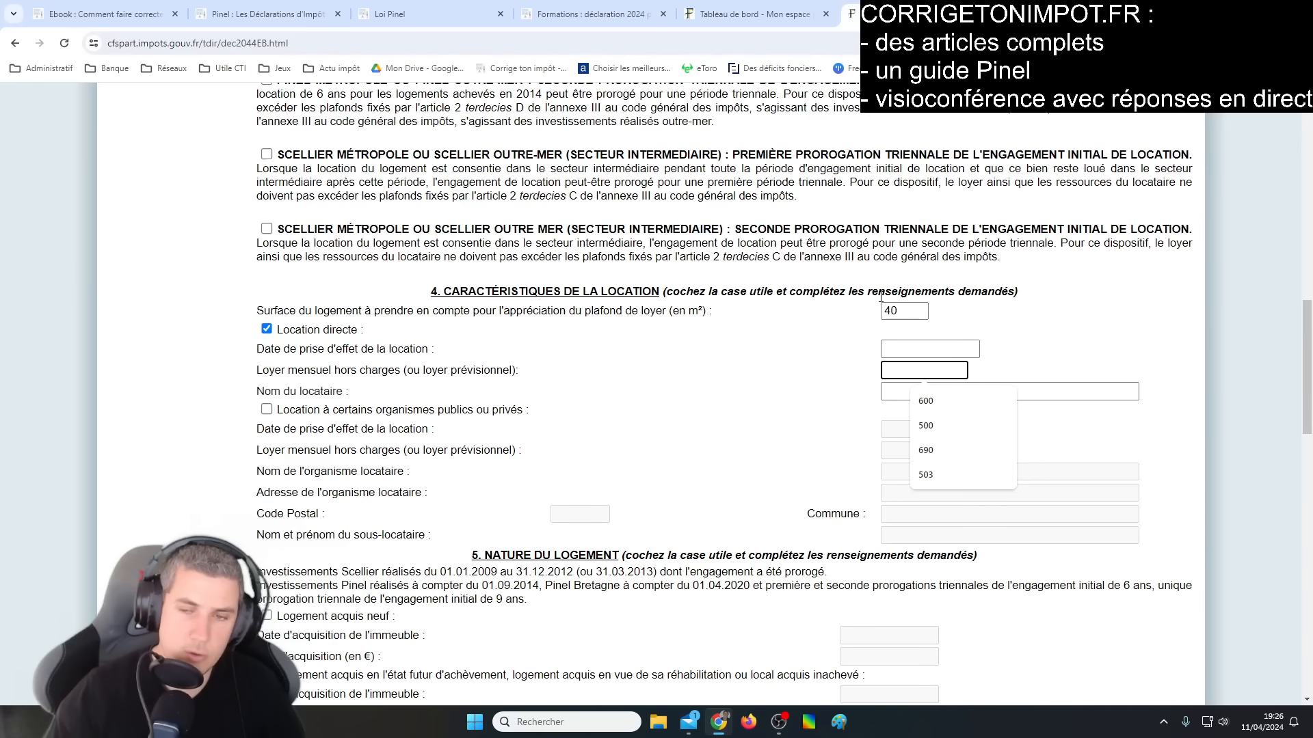
{"action": "double_click", "coordinate": [901, 310]}
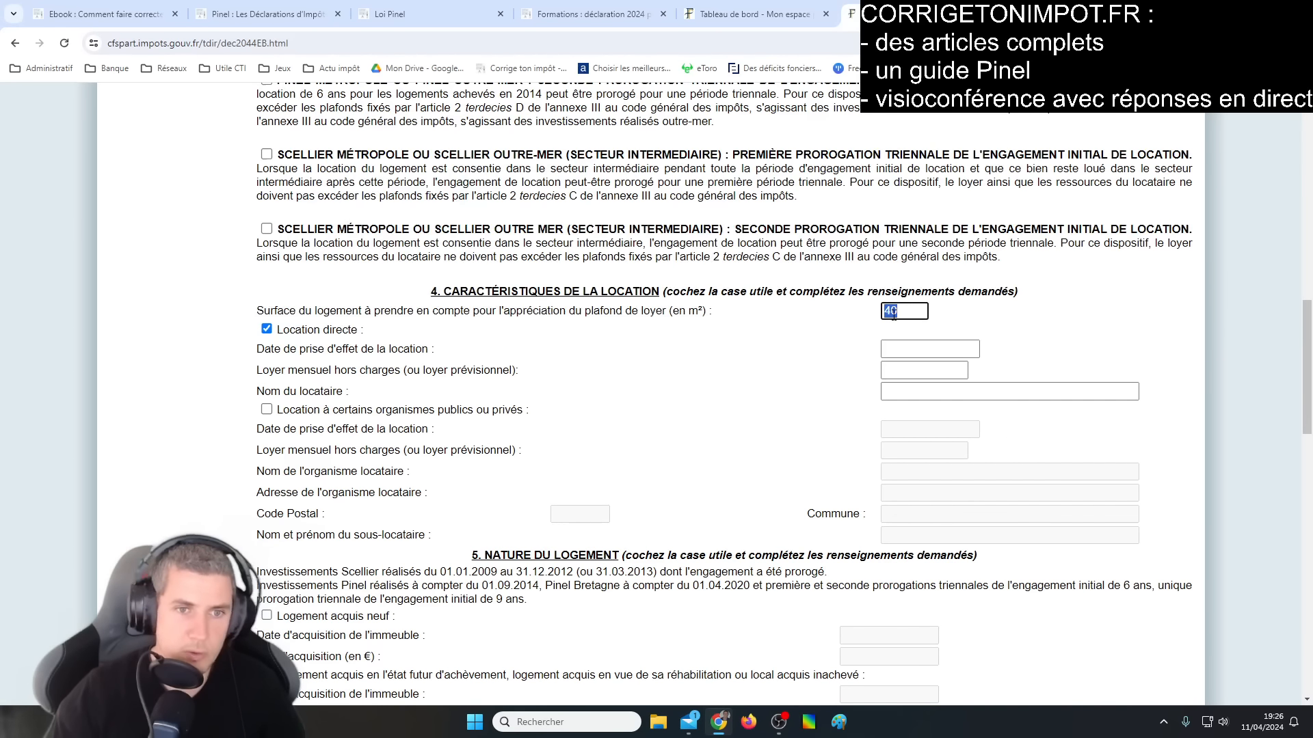
{"action": "scroll", "coordinate": [737, 458], "scroll_direction": "down", "scroll_amount": 2}
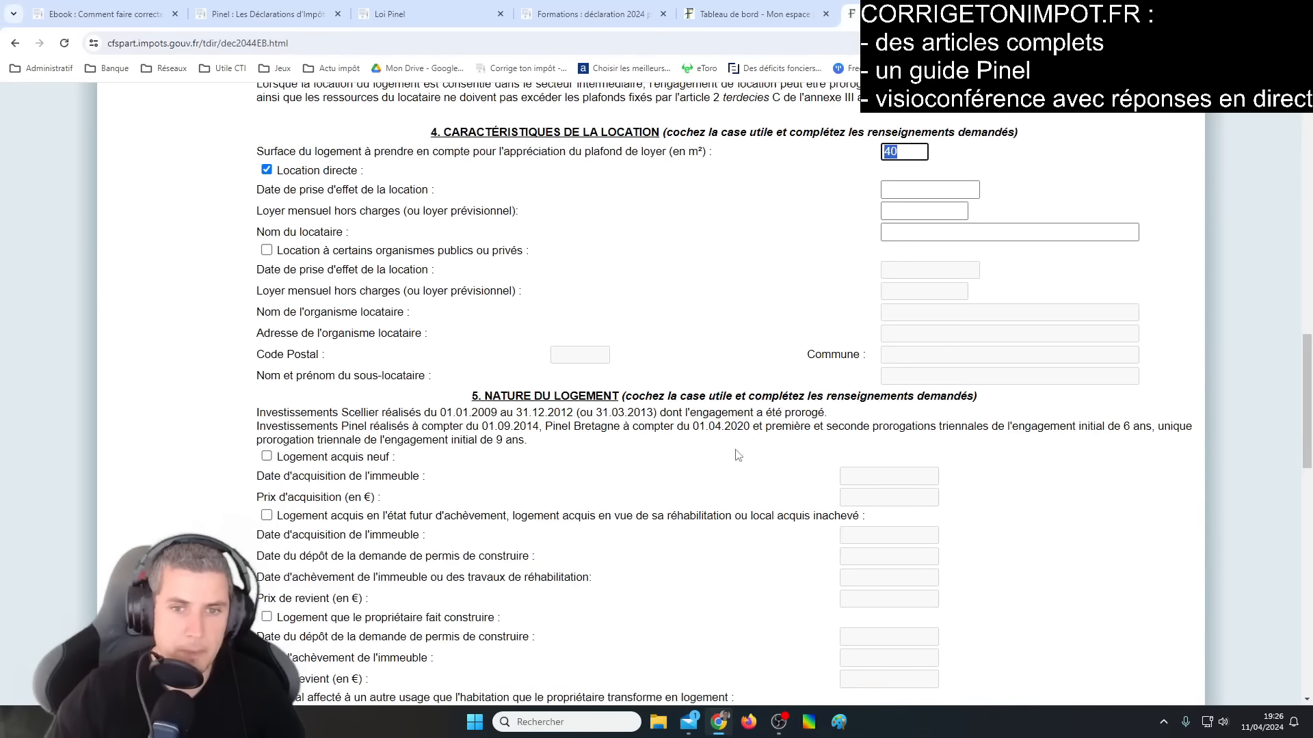
Step: Tick the housing acquired off-plan (état futur d'achèvement) option in section 5 and go through its unlocked date and cost price fields
{"action": "scroll", "coordinate": [737, 458], "scroll_direction": "down", "scroll_amount": 2}
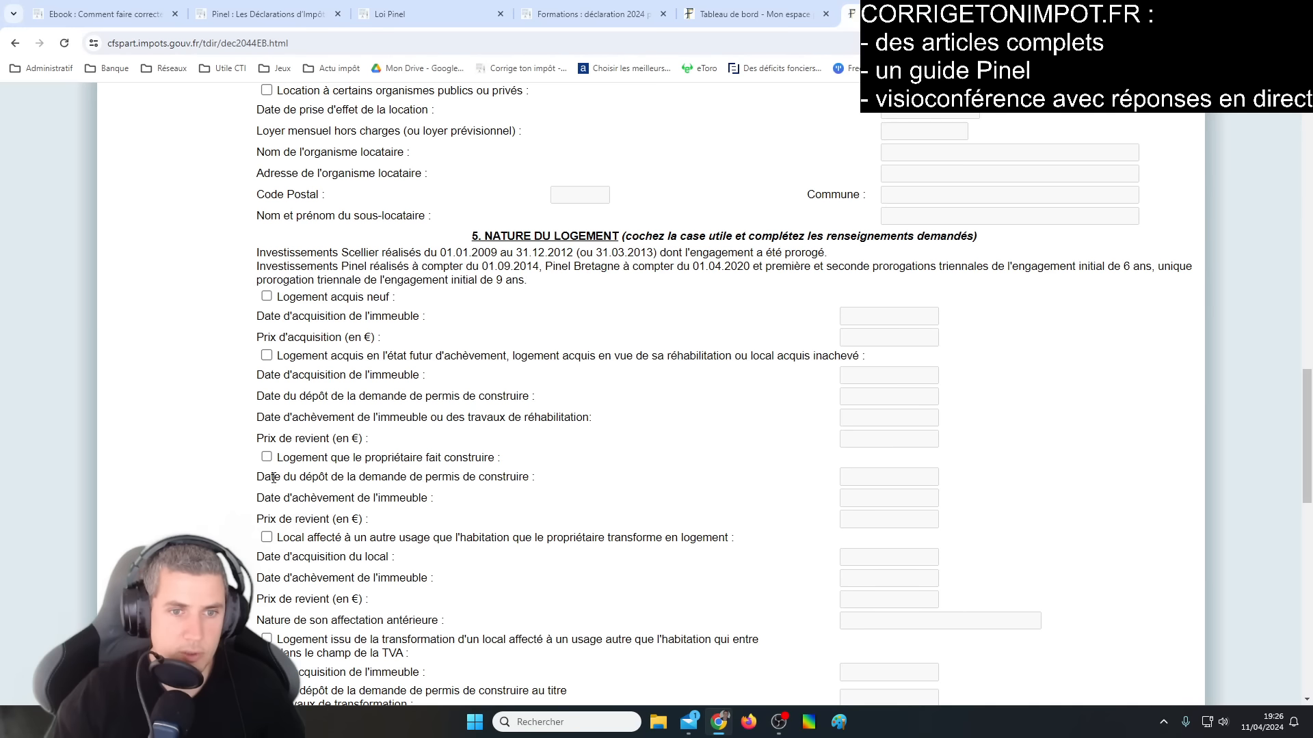
{"action": "left_click", "coordinate": [267, 356]}
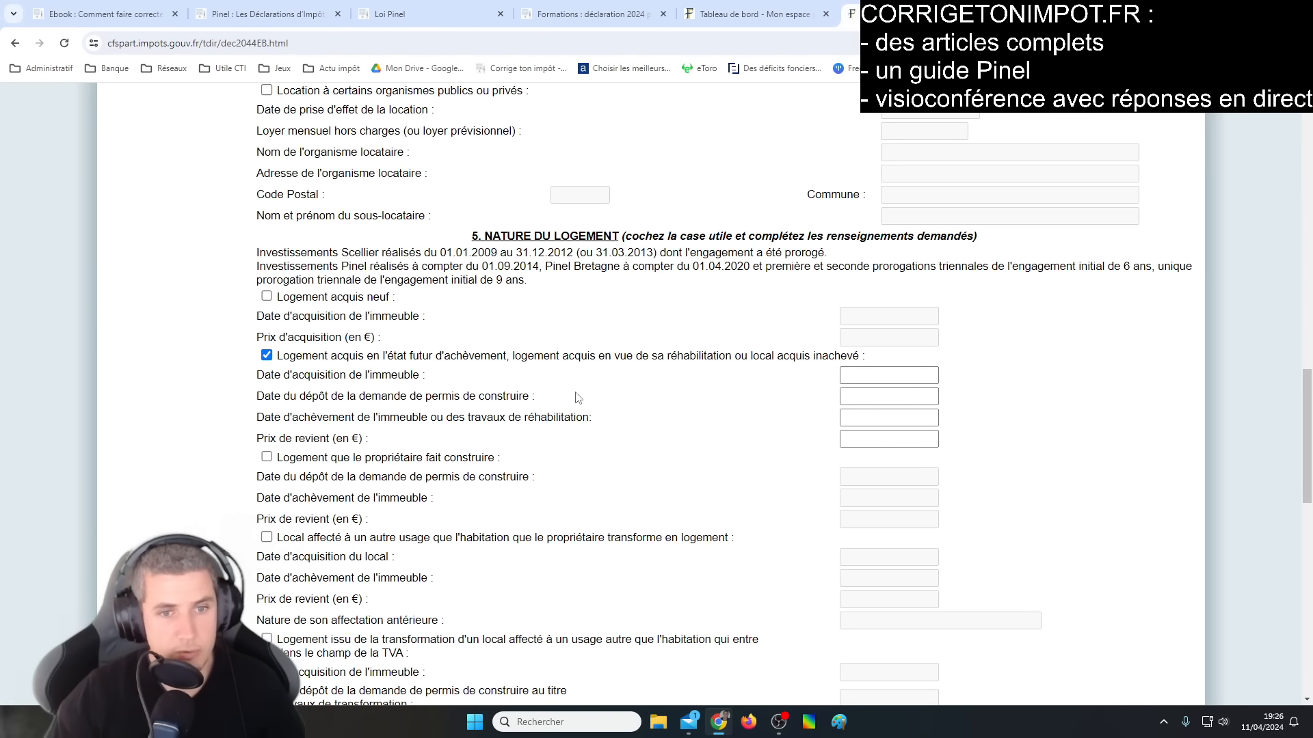
{"action": "left_click", "coordinate": [868, 380]}
{"action": "left_click", "coordinate": [882, 398]}
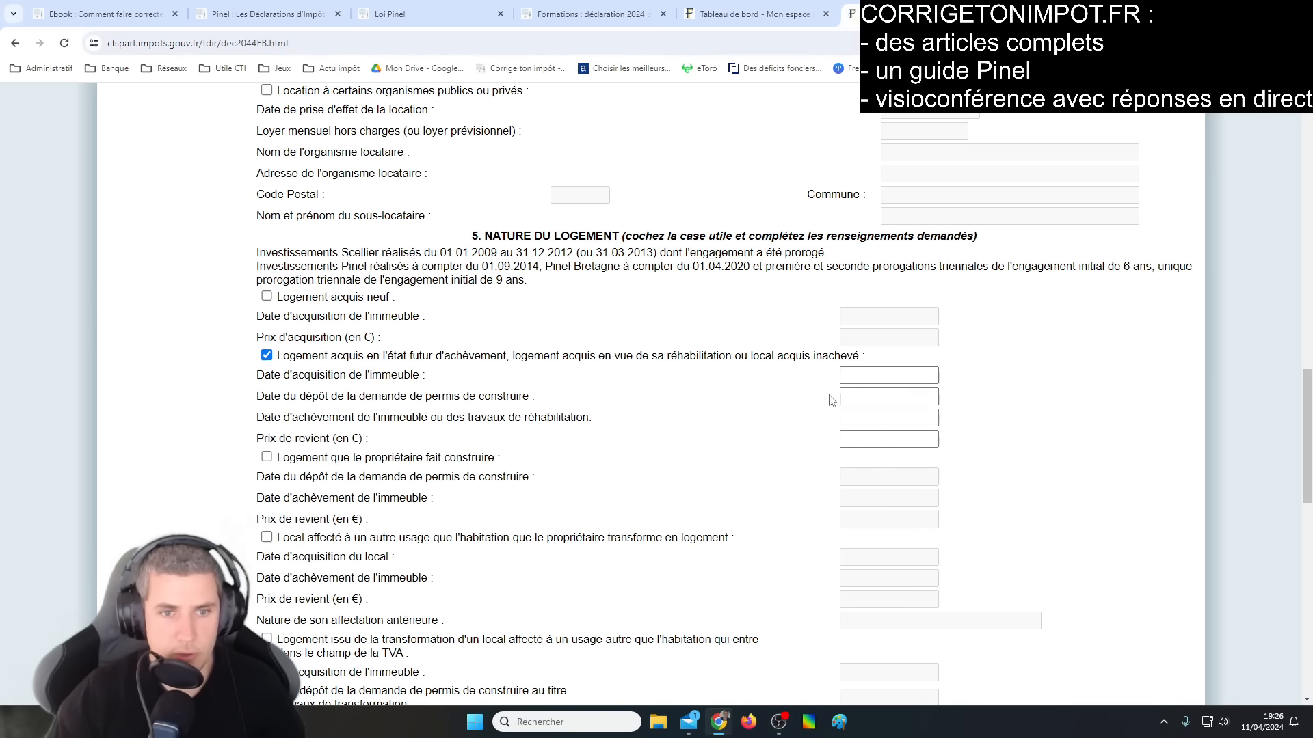
{"action": "left_click", "coordinate": [882, 397]}
{"action": "left_click", "coordinate": [778, 404]}
{"action": "left_click", "coordinate": [866, 414]}
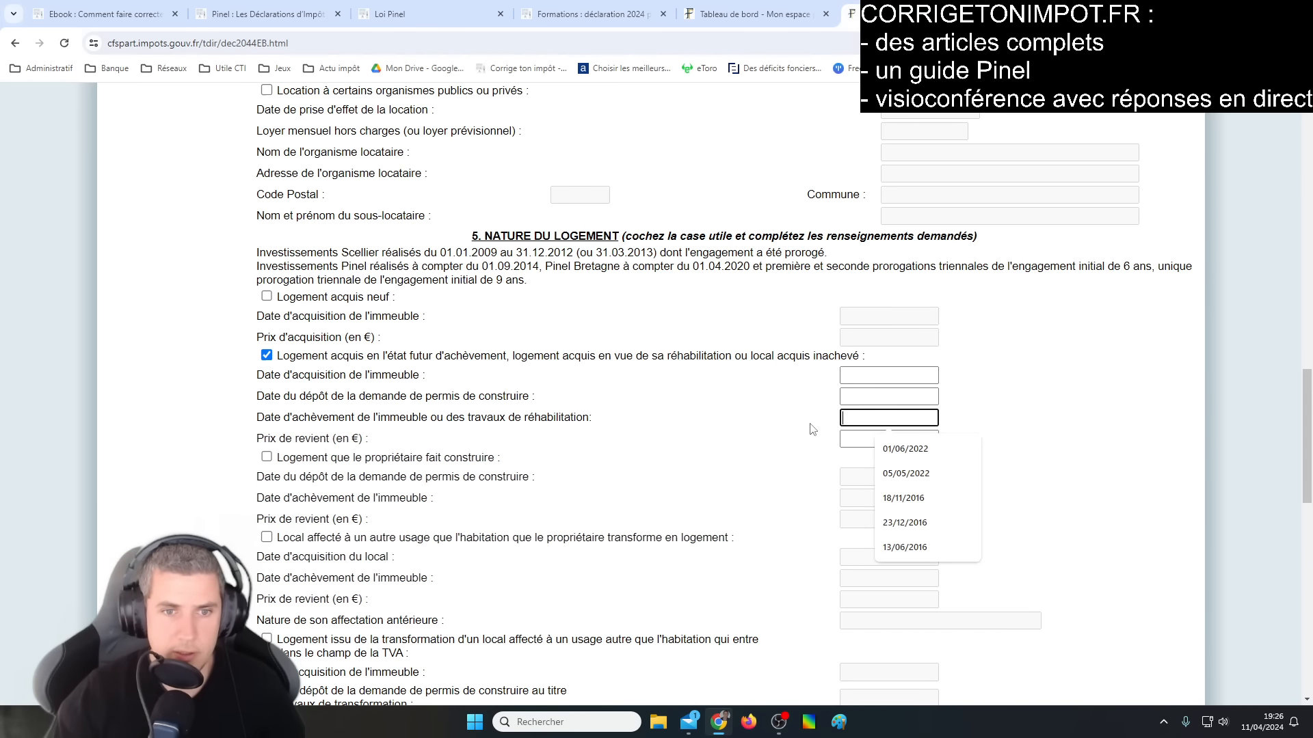
{"action": "left_click", "coordinate": [762, 429]}
{"action": "left_click", "coordinate": [878, 438]}
{"action": "left_click", "coordinate": [782, 444]}
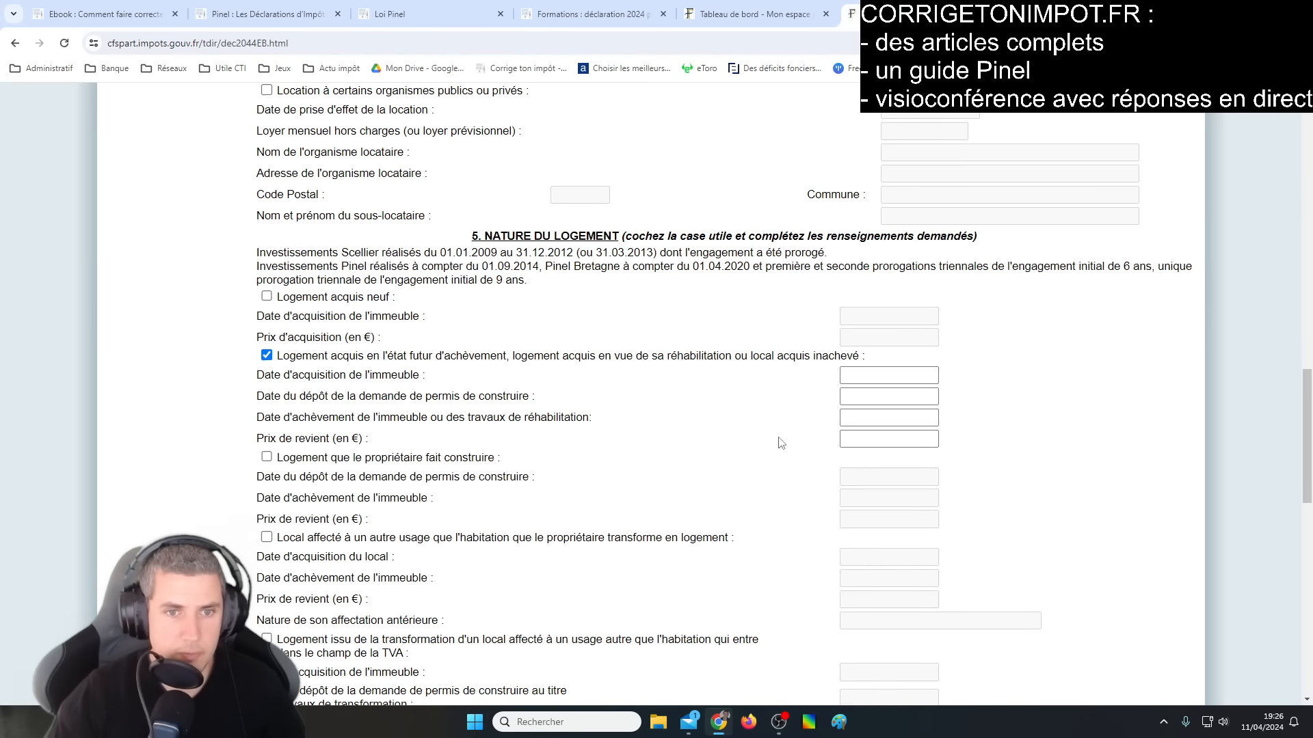
Step: Examine the off-plan housing's acquisition date and building permit application date fields
{"action": "left_click", "coordinate": [854, 373]}
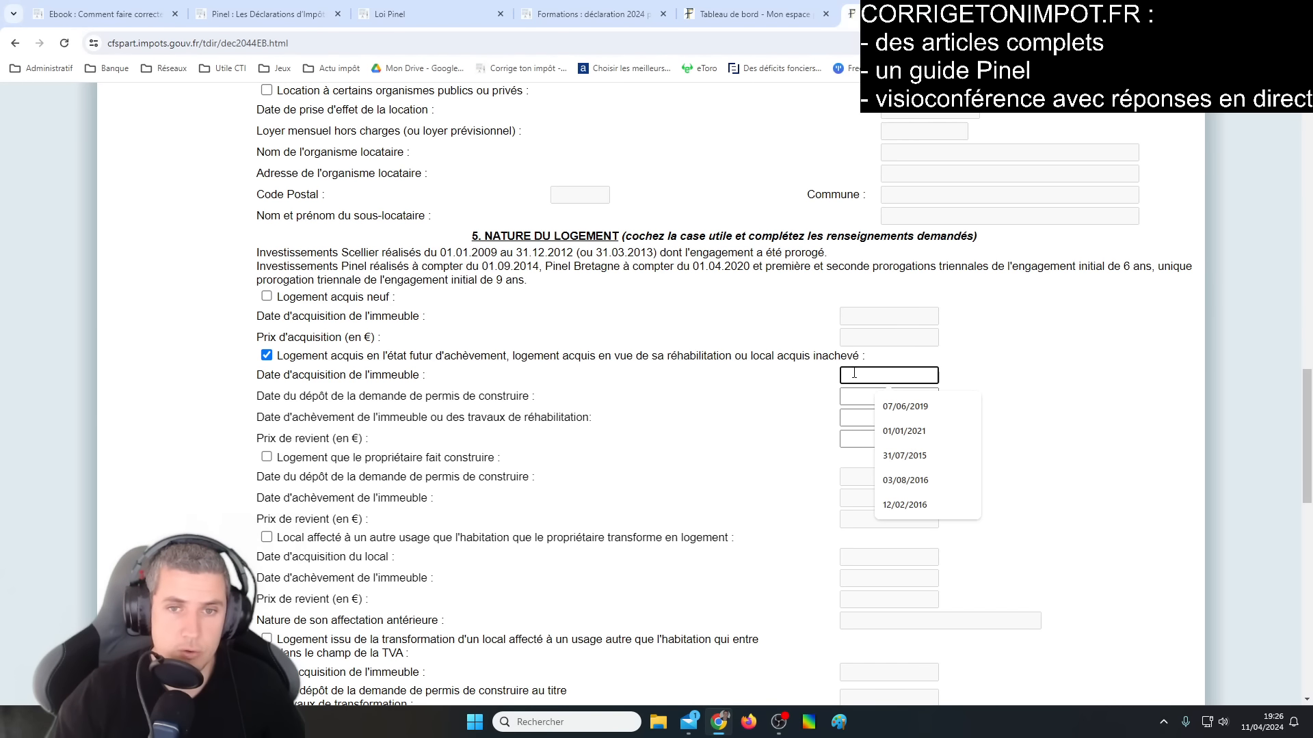
{"action": "left_click", "coordinate": [841, 396]}
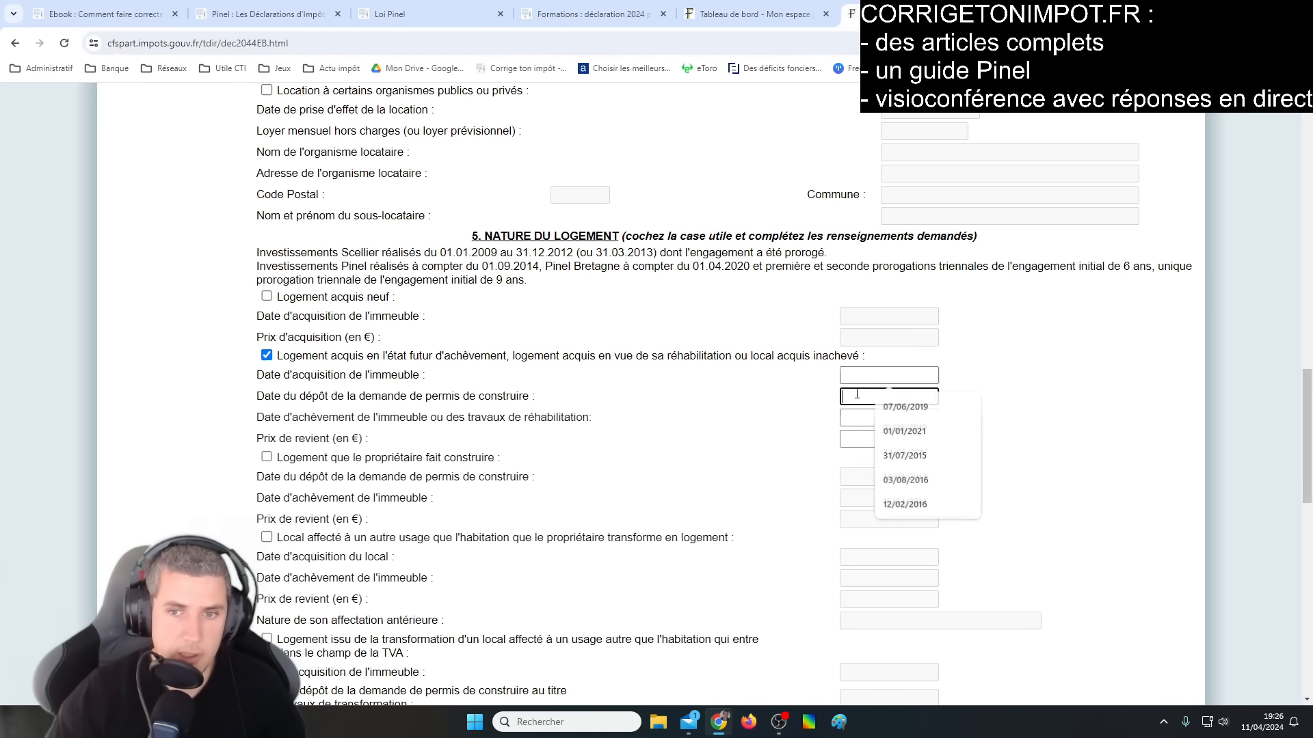
{"action": "left_click_drag", "start_coordinate": [352, 398], "coordinate": [499, 397]}
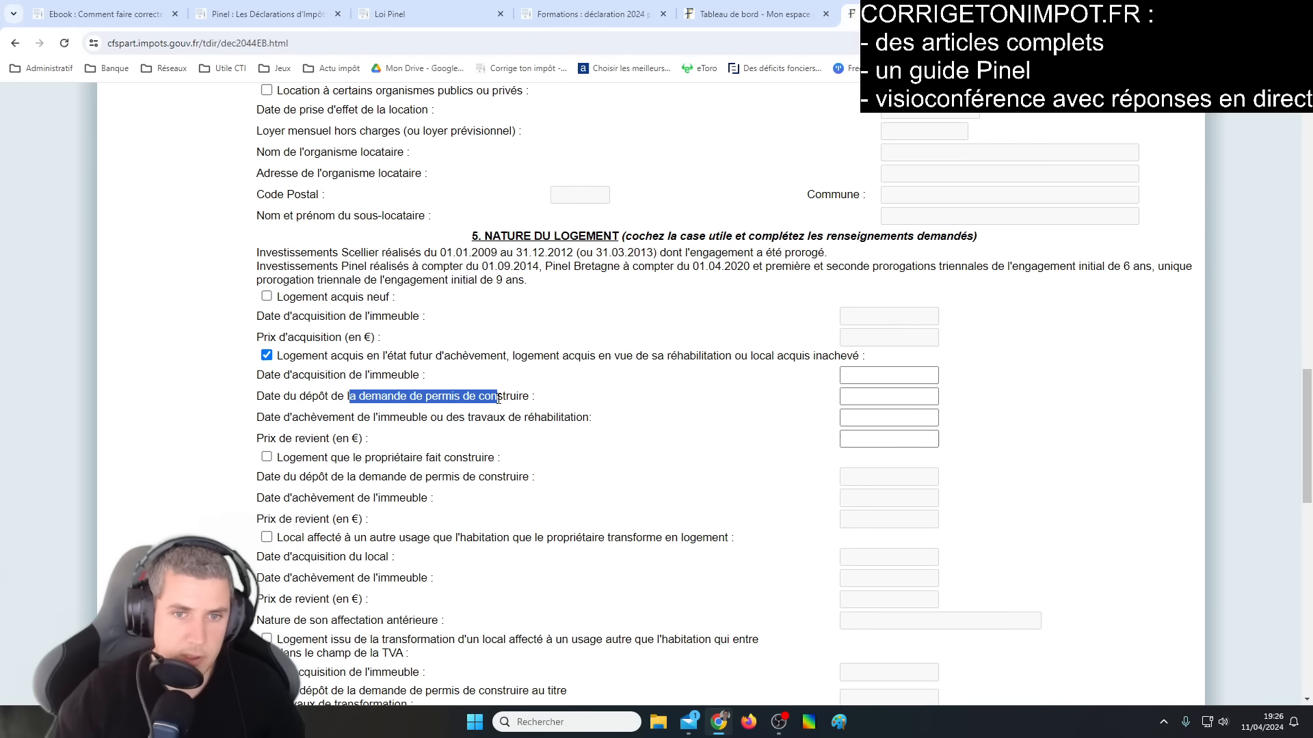
{"action": "left_click", "coordinate": [841, 400]}
{"action": "left_click", "coordinate": [759, 425]}
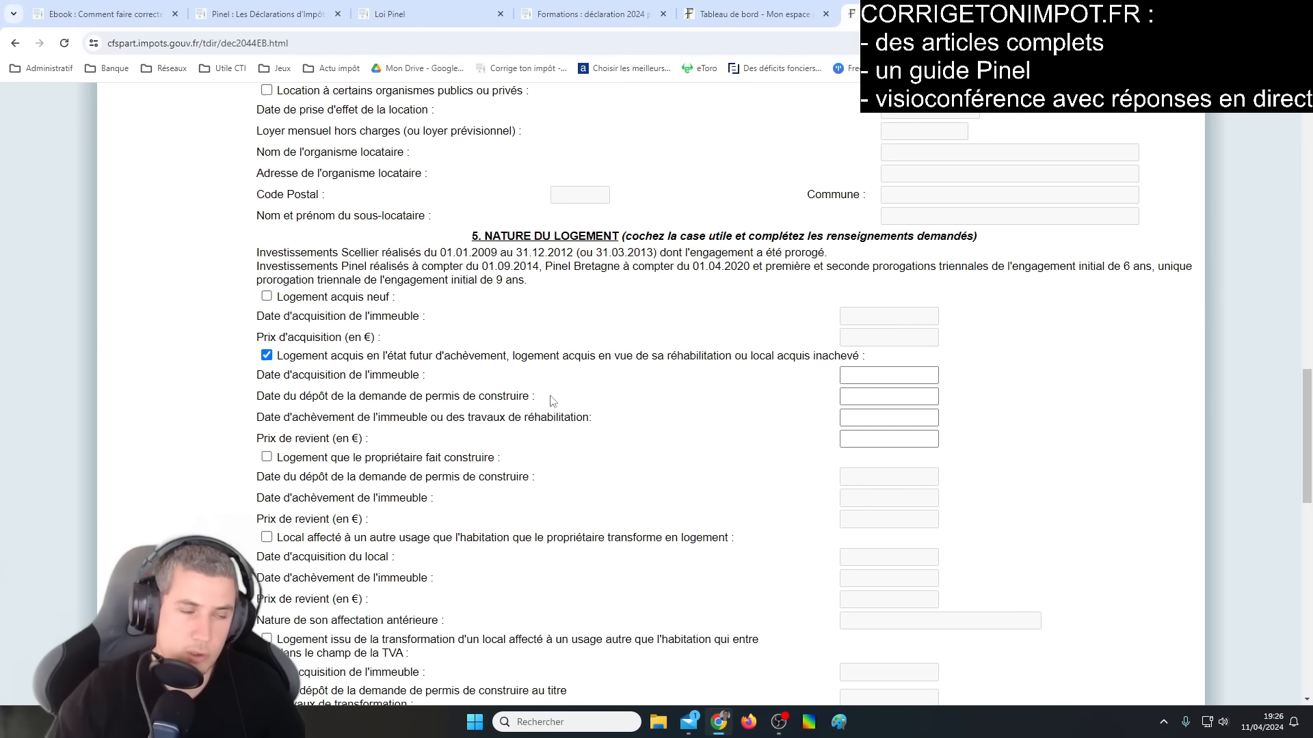
{"action": "left_click", "coordinate": [866, 395]}
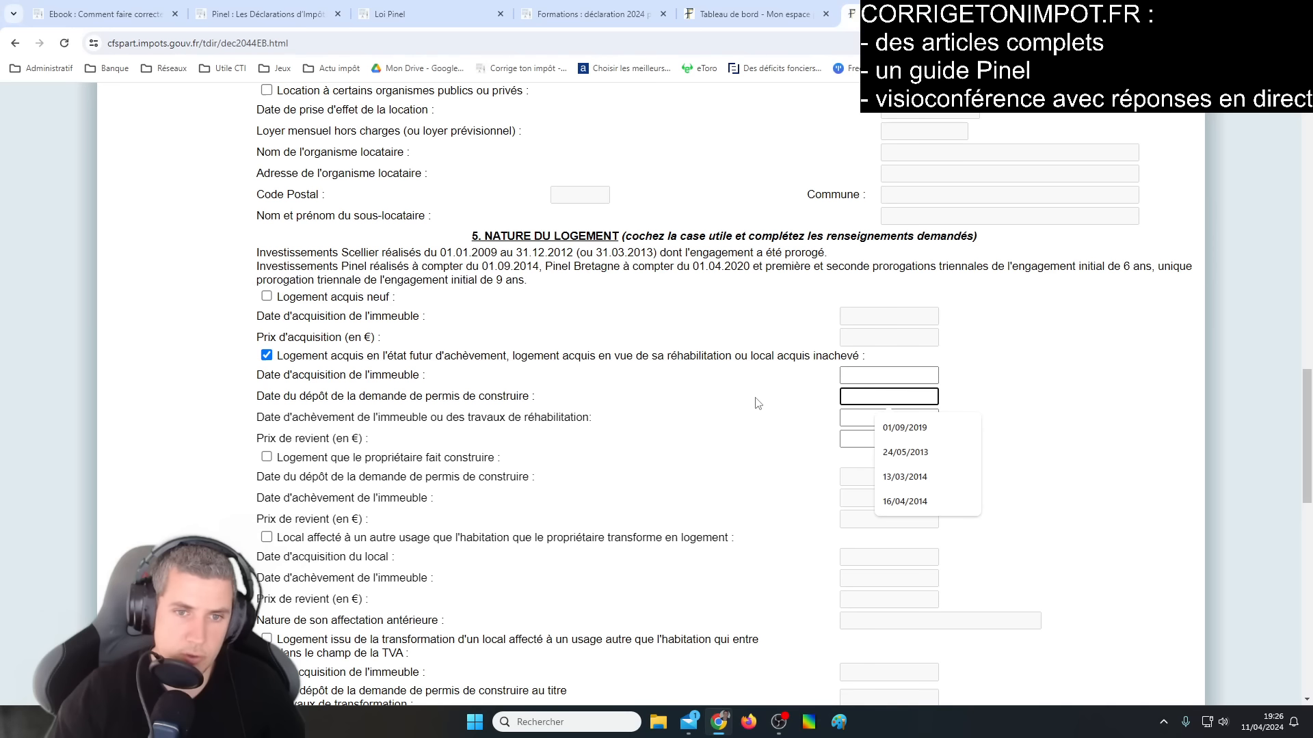
Step: Compare the off-plan housing's acquisition and completion date fields, and look at its cost price field
{"action": "left_click", "coordinate": [861, 418]}
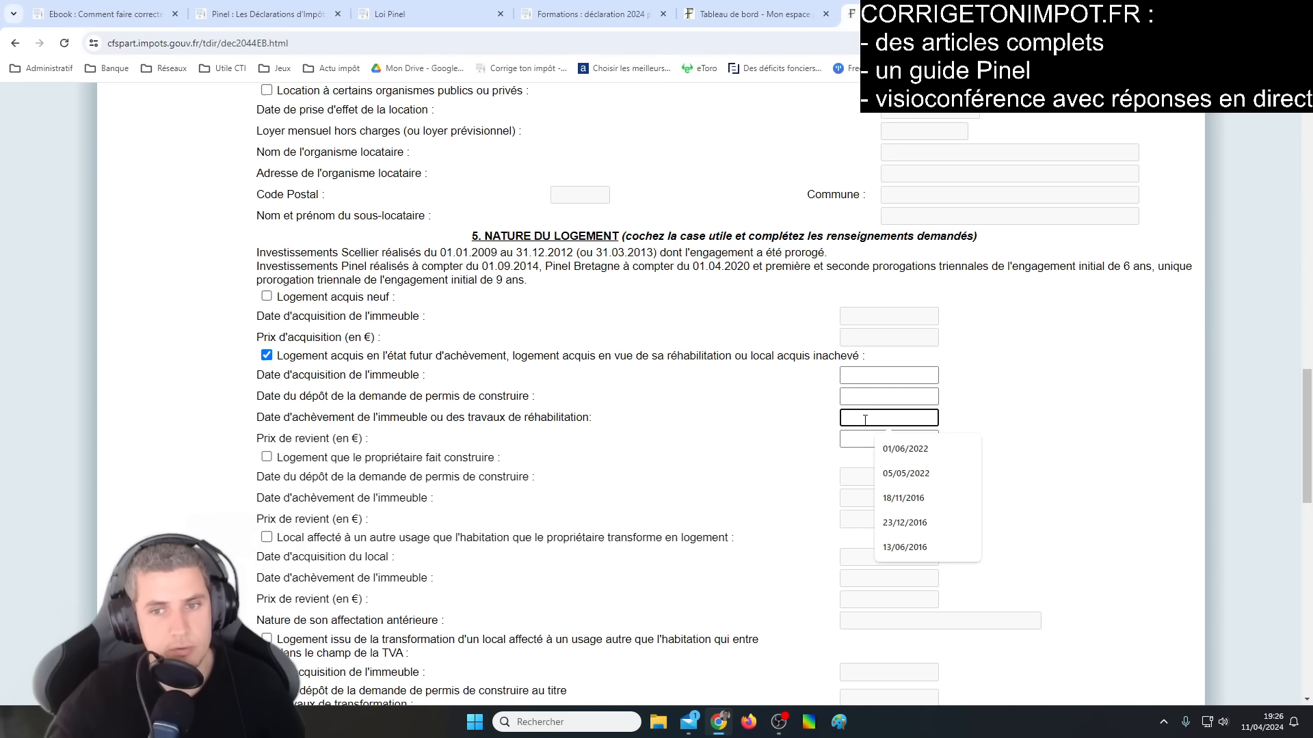
{"action": "left_click", "coordinate": [853, 372]}
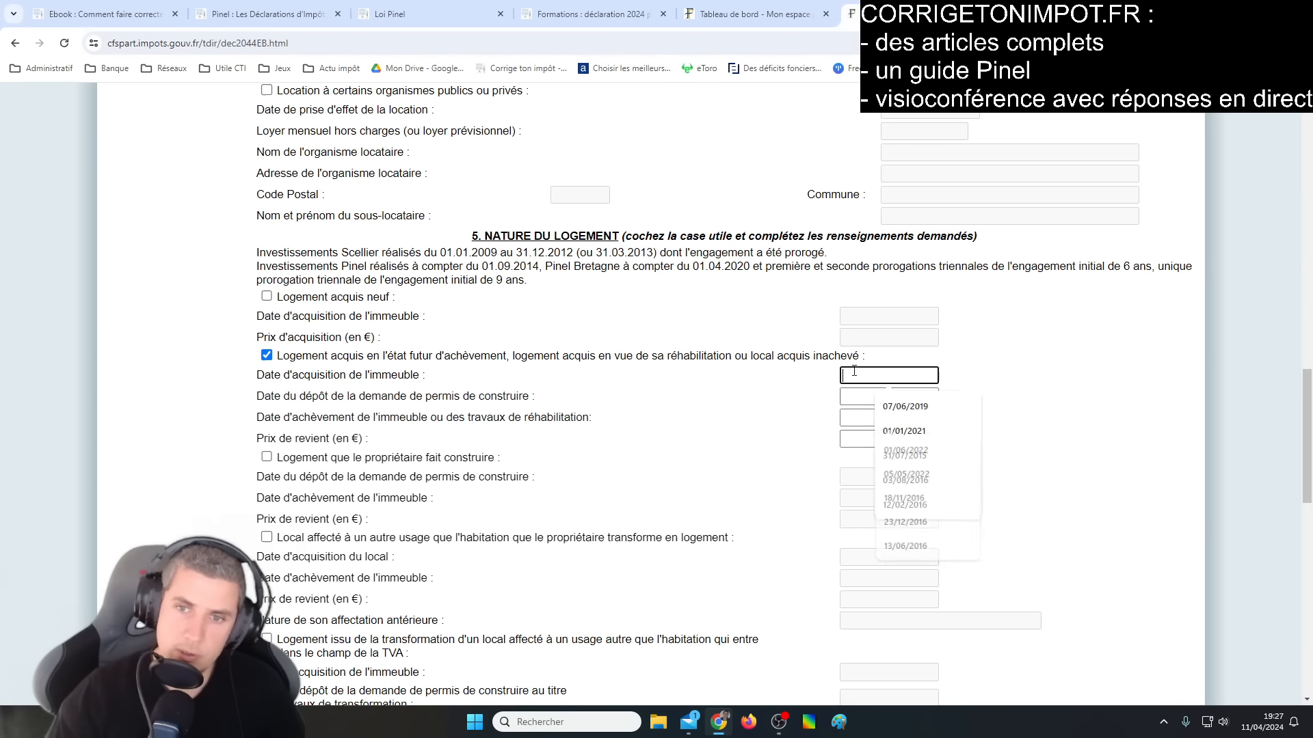
{"action": "key", "text": "Tab"}
{"action": "key", "text": "Tab"}
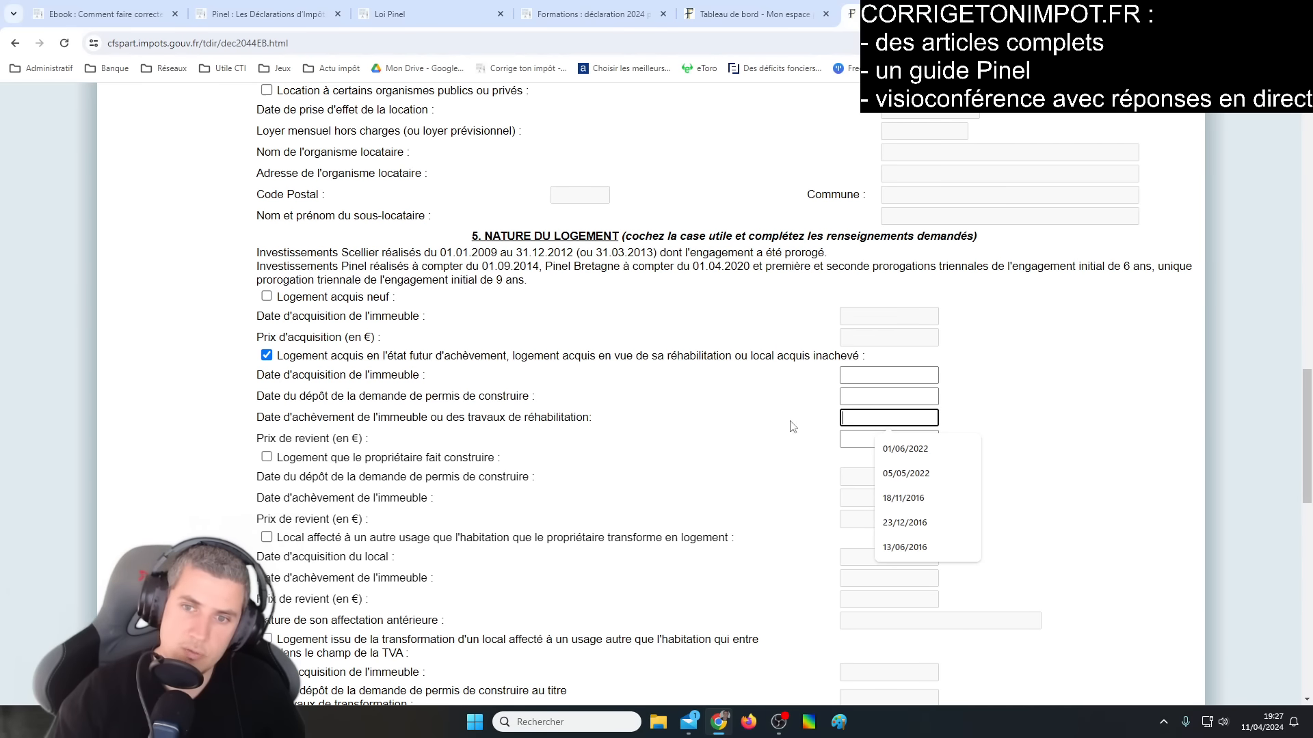
{"action": "left_click", "coordinate": [849, 375]}
{"action": "left_click", "coordinate": [849, 420]}
{"action": "left_click", "coordinate": [852, 375]}
{"action": "left_click", "coordinate": [852, 418]}
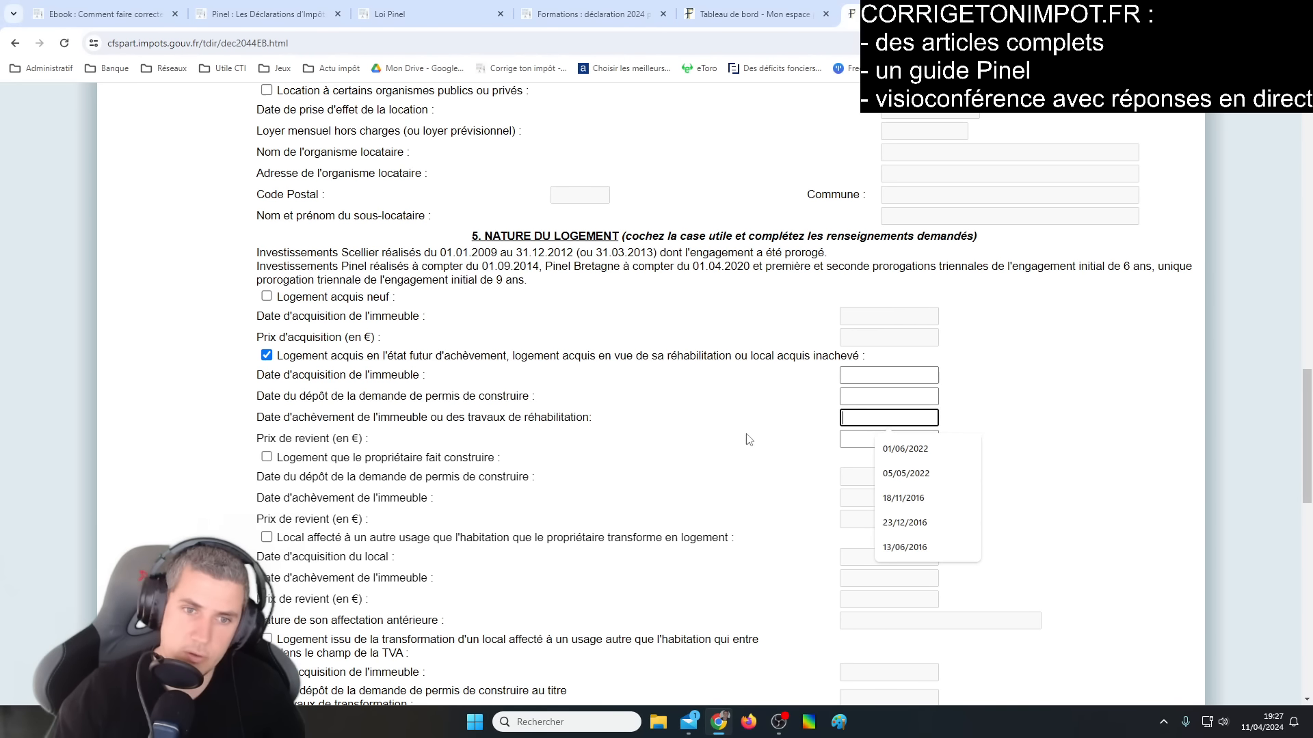
{"action": "key", "text": "Tab"}
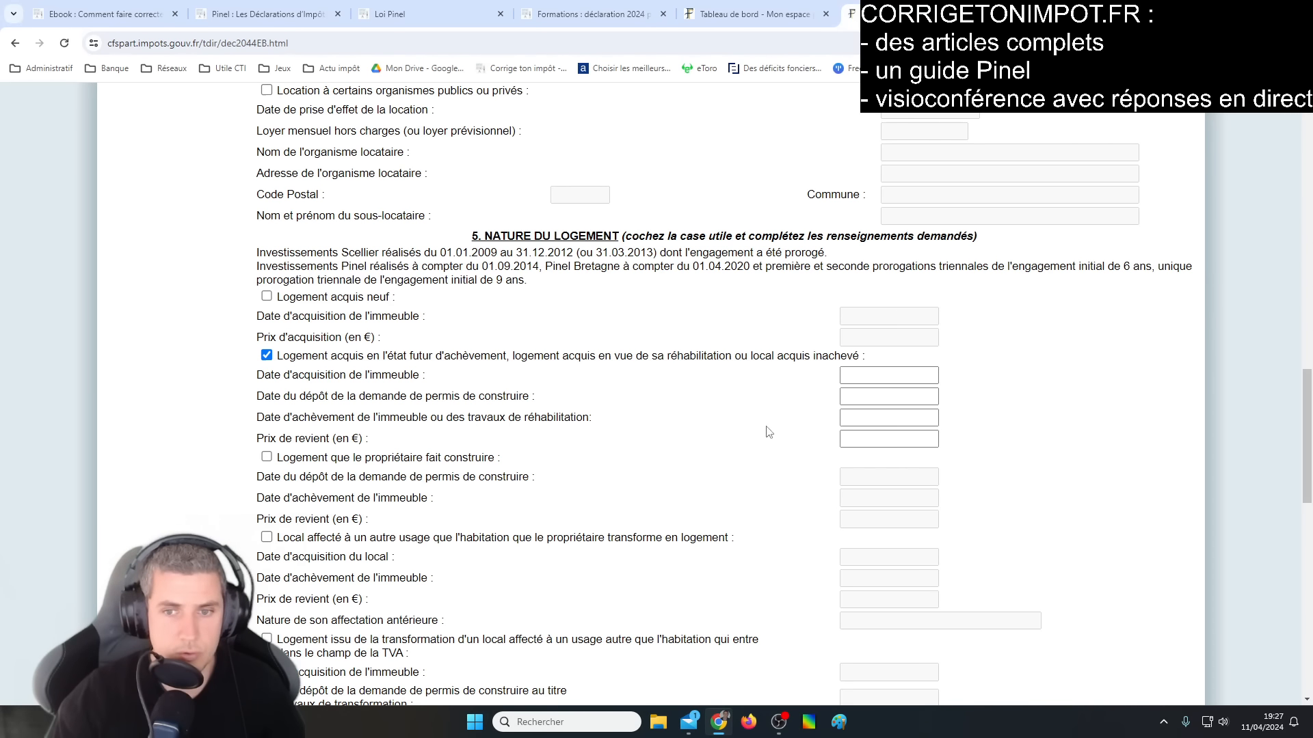
{"action": "left_click", "coordinate": [855, 439]}
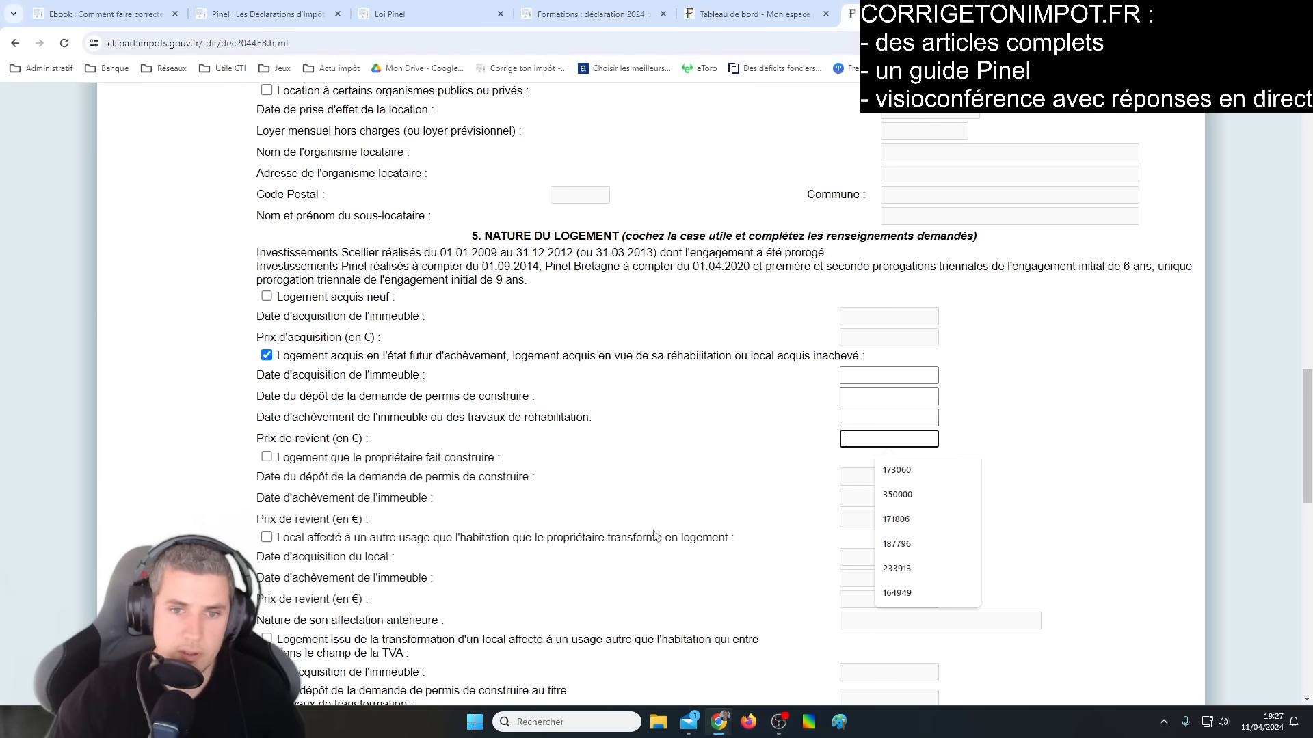
Step: Compare the 9-year and 6-year initial rental commitments in section 6, tick the 6-year one and continue past the form
{"action": "scroll", "coordinate": [654, 534], "scroll_direction": "down", "scroll_amount": 15}
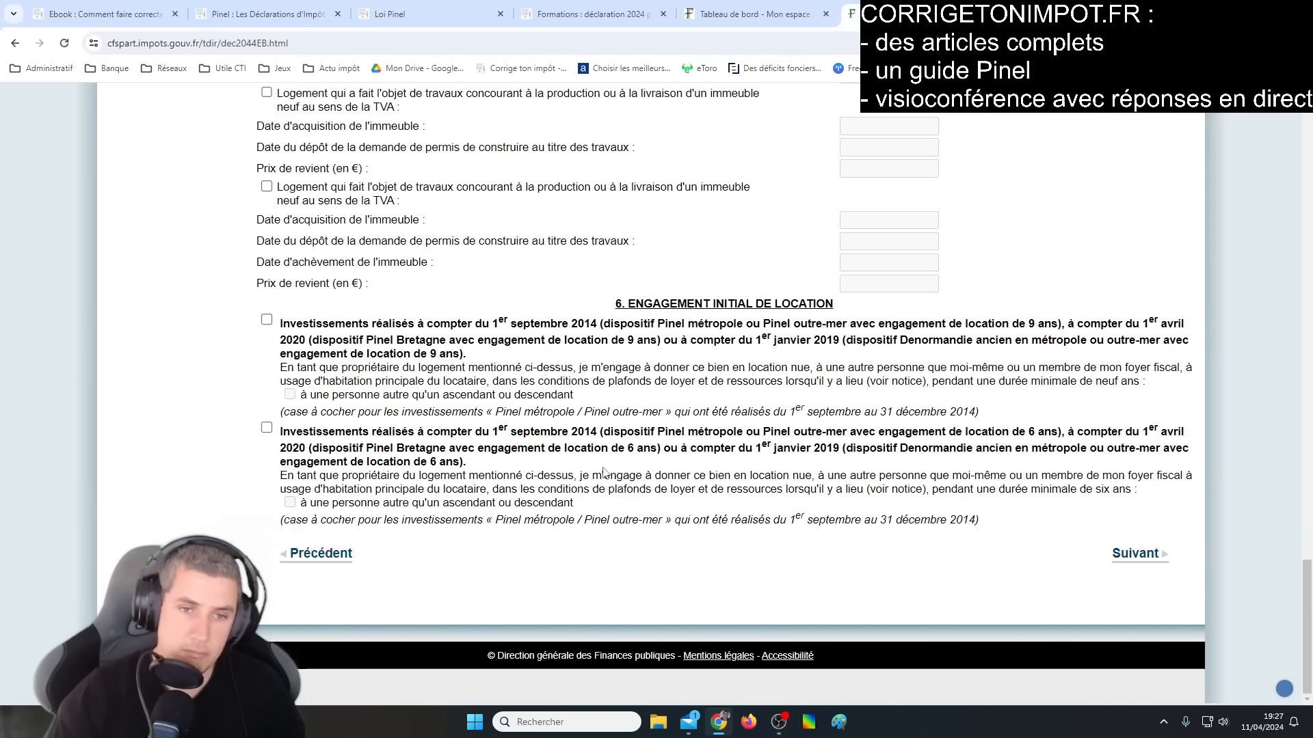
{"action": "left_click", "coordinate": [266, 427]}
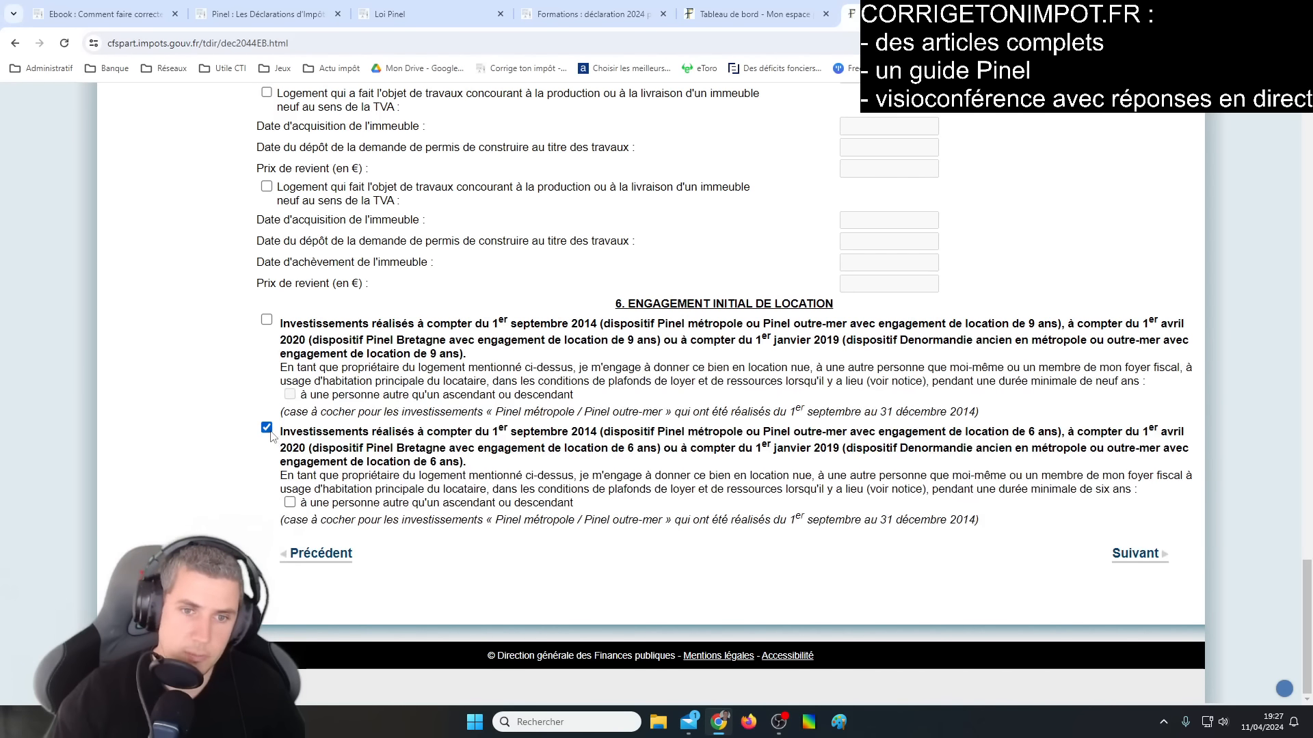
{"action": "left_click", "coordinate": [267, 321]}
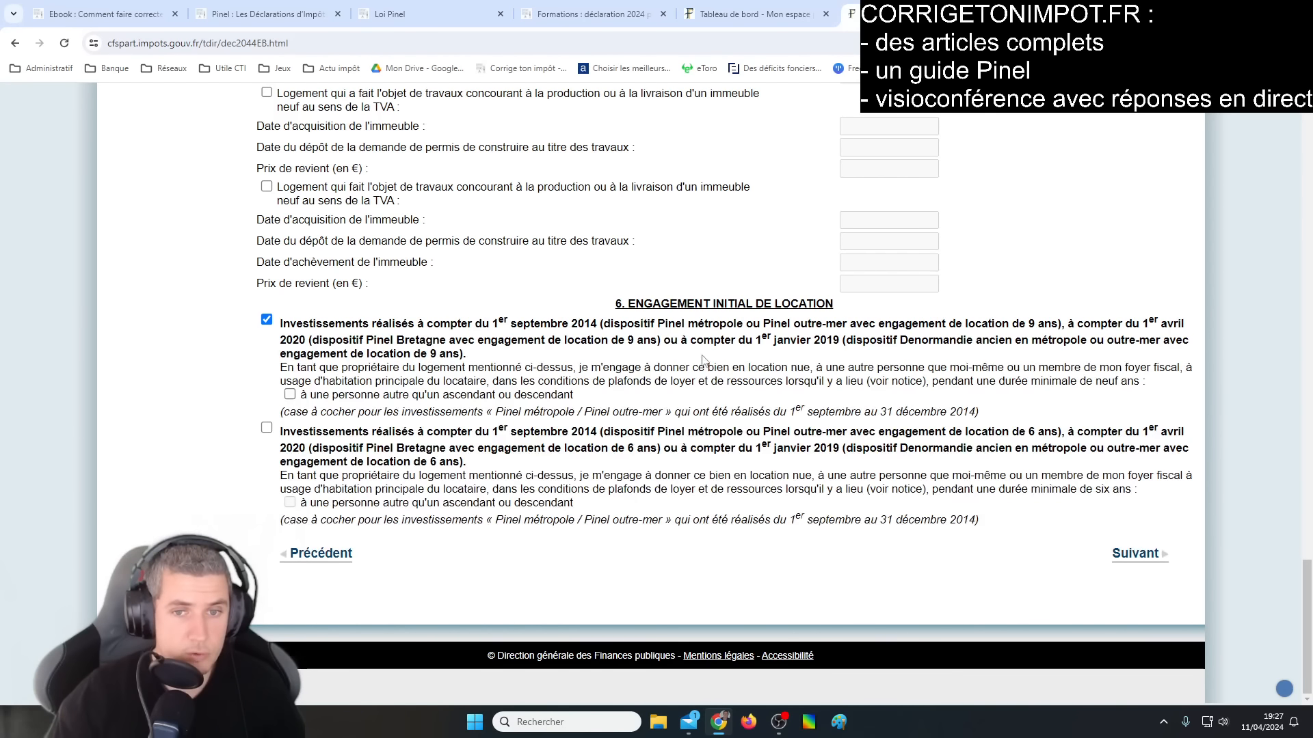
{"action": "left_click", "coordinate": [267, 428]}
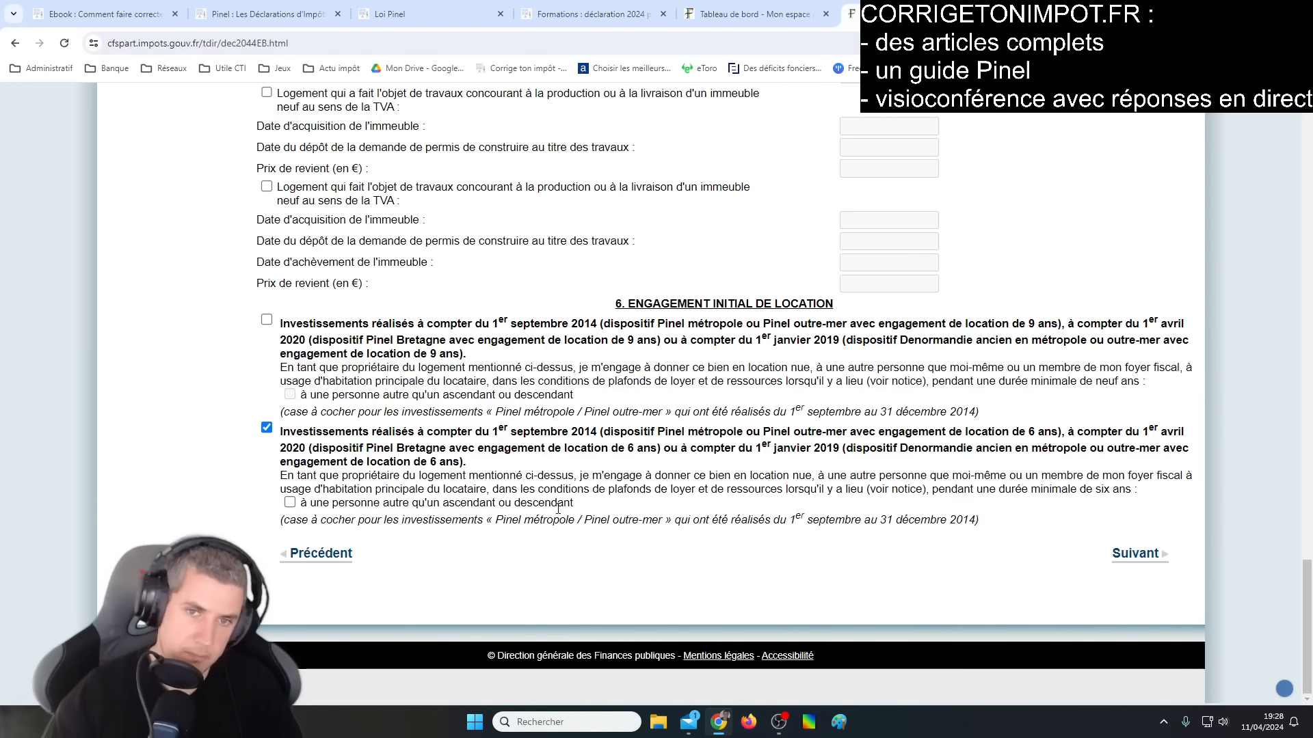
{"action": "left_click", "coordinate": [1125, 568]}
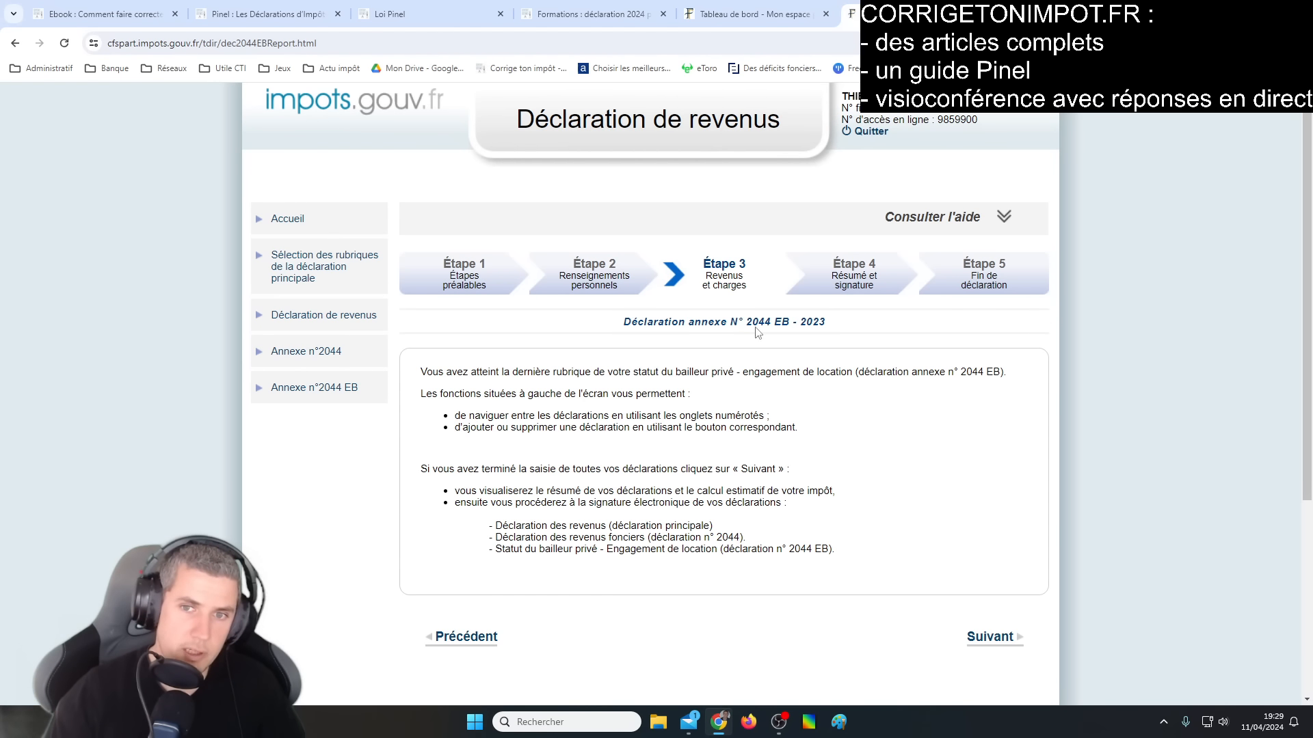
Step: Continue to the declaration summary, look through it to the end and choose to correct the declaration instead of signing it
{"action": "left_click", "coordinate": [989, 636]}
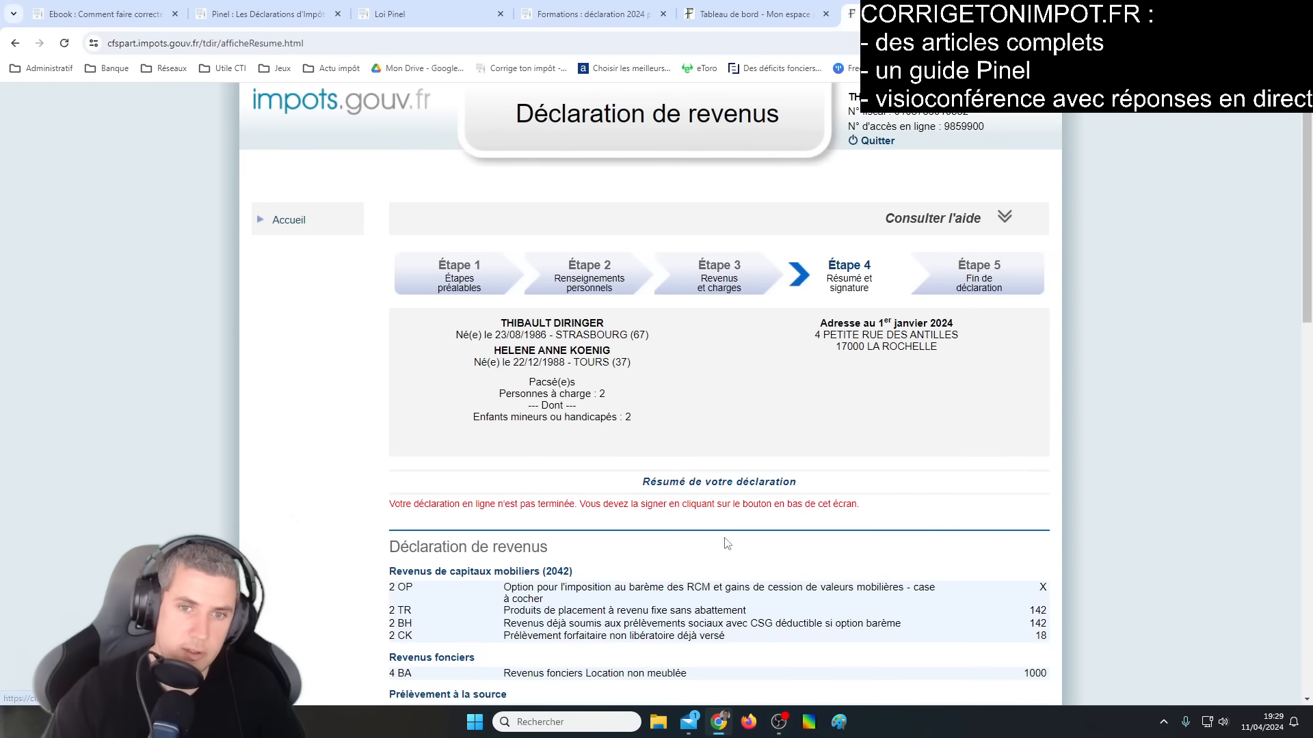
{"action": "scroll", "coordinate": [663, 474], "scroll_direction": "down", "scroll_amount": 19}
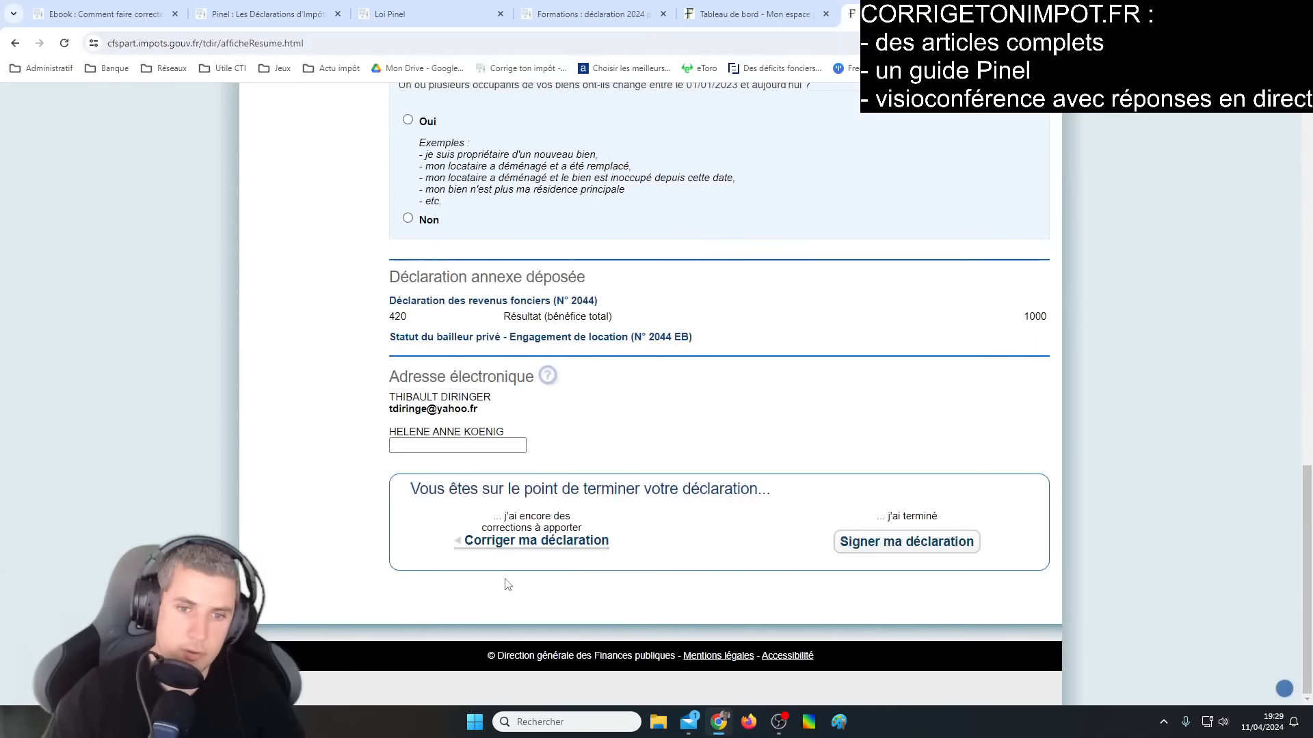
{"action": "left_click", "coordinate": [506, 543]}
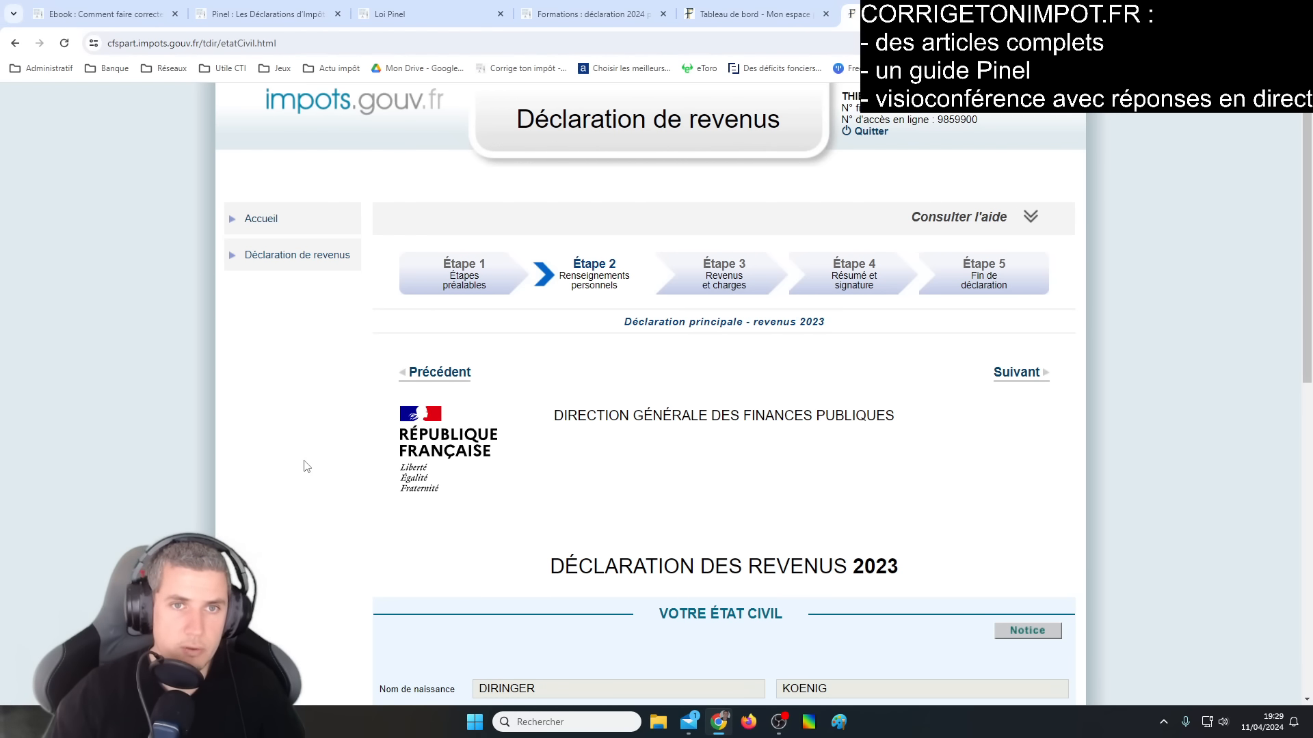
Step: Switch to the Corrige ton impôt site's Loi Pinel category and look through its list of articles
{"action": "left_click", "coordinate": [420, 6]}
{"action": "scroll", "coordinate": [440, 293], "scroll_direction": "up", "scroll_amount": 4}
{"action": "scroll", "coordinate": [448, 389], "scroll_direction": "down", "scroll_amount": 6}
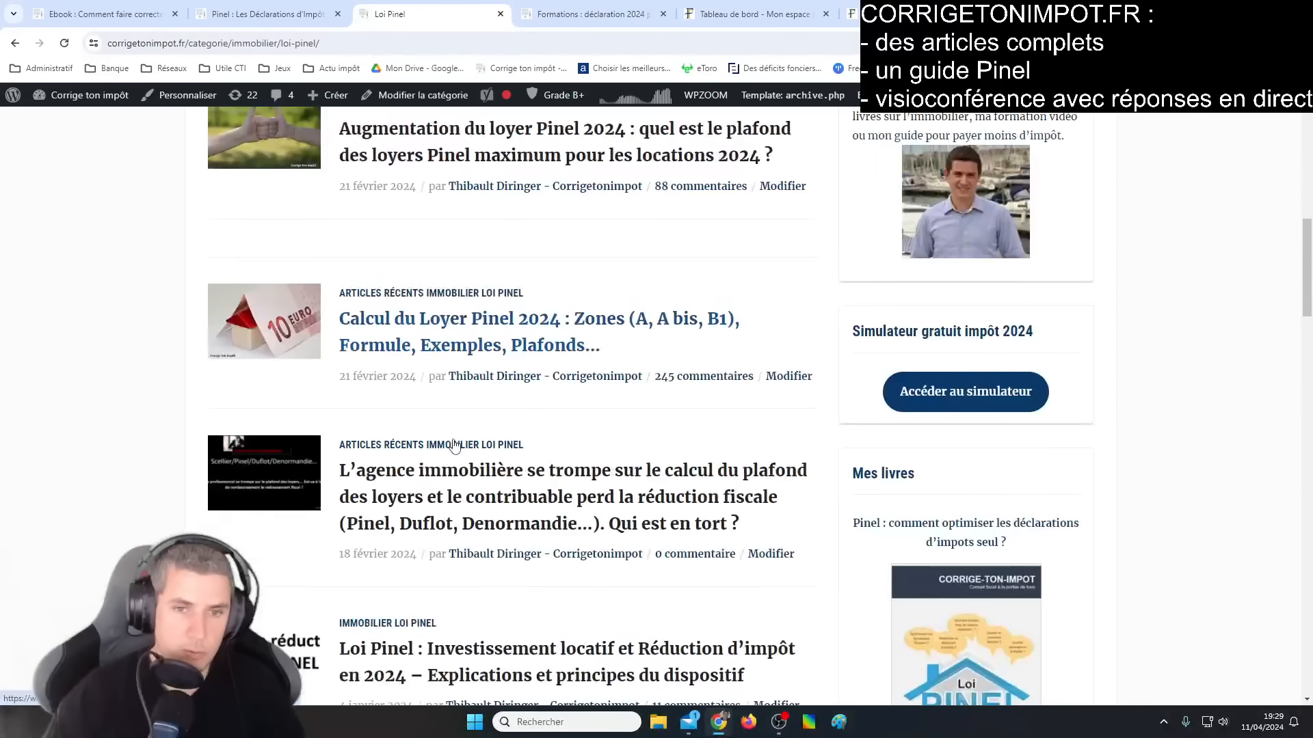
{"action": "scroll", "coordinate": [455, 445], "scroll_direction": "up", "scroll_amount": 5}
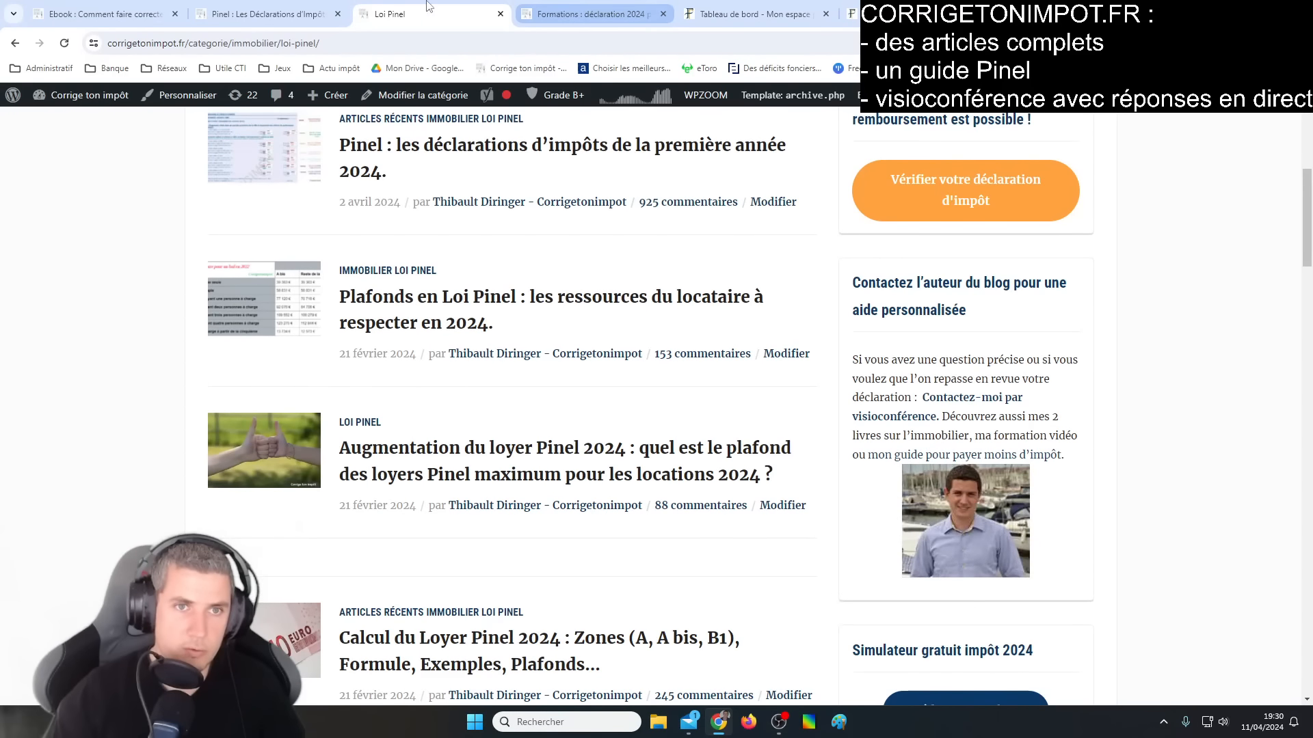
{"action": "scroll", "coordinate": [268, 571], "scroll_direction": "up", "scroll_amount": 7}
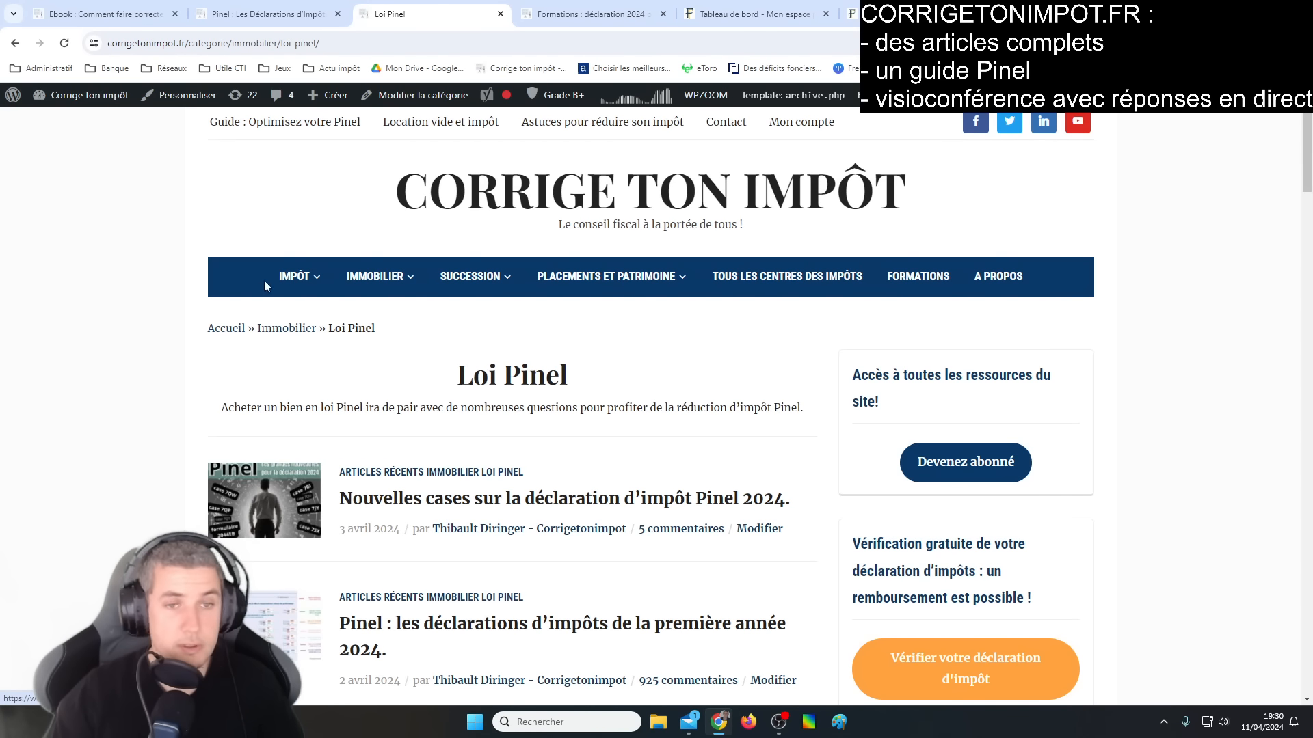
{"action": "scroll", "coordinate": [234, 223], "scroll_direction": "down", "scroll_amount": 1}
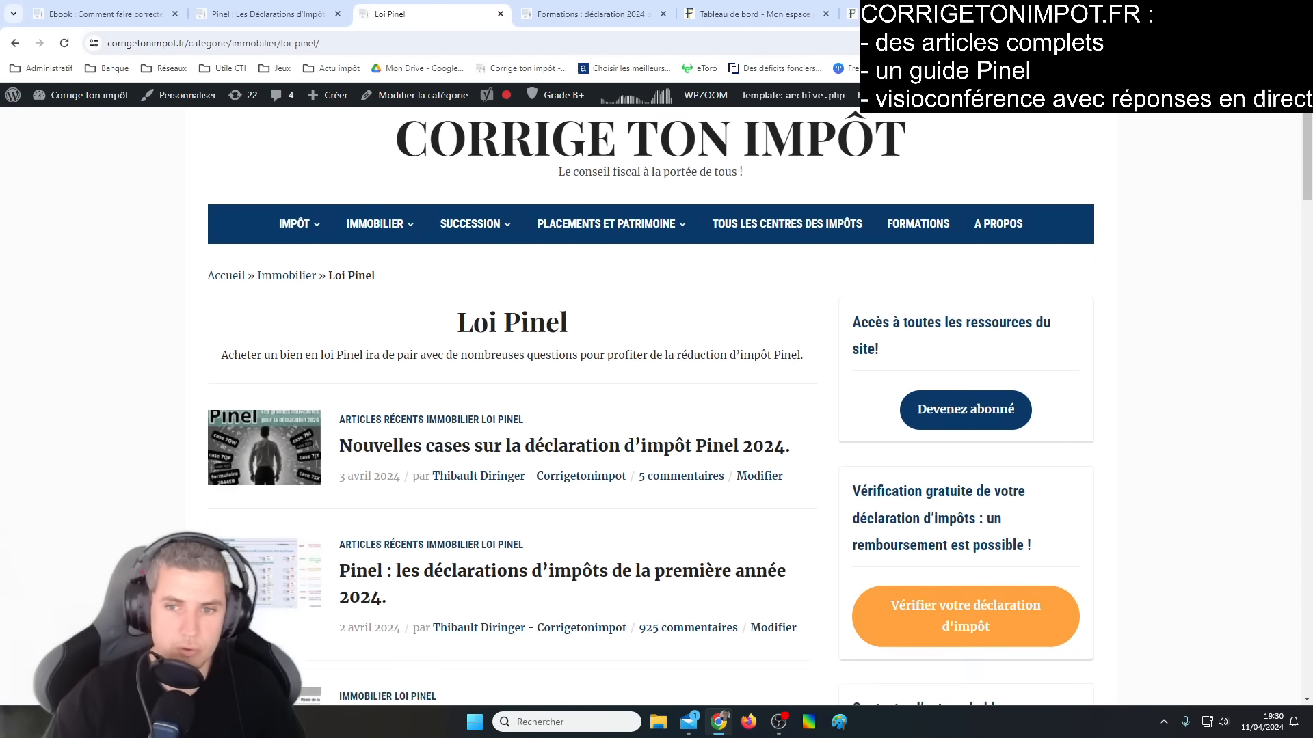
{"action": "scroll", "coordinate": [512, 410], "scroll_direction": "down", "scroll_amount": 2}
{"action": "scroll", "coordinate": [512, 410], "scroll_direction": "up", "scroll_amount": 3}
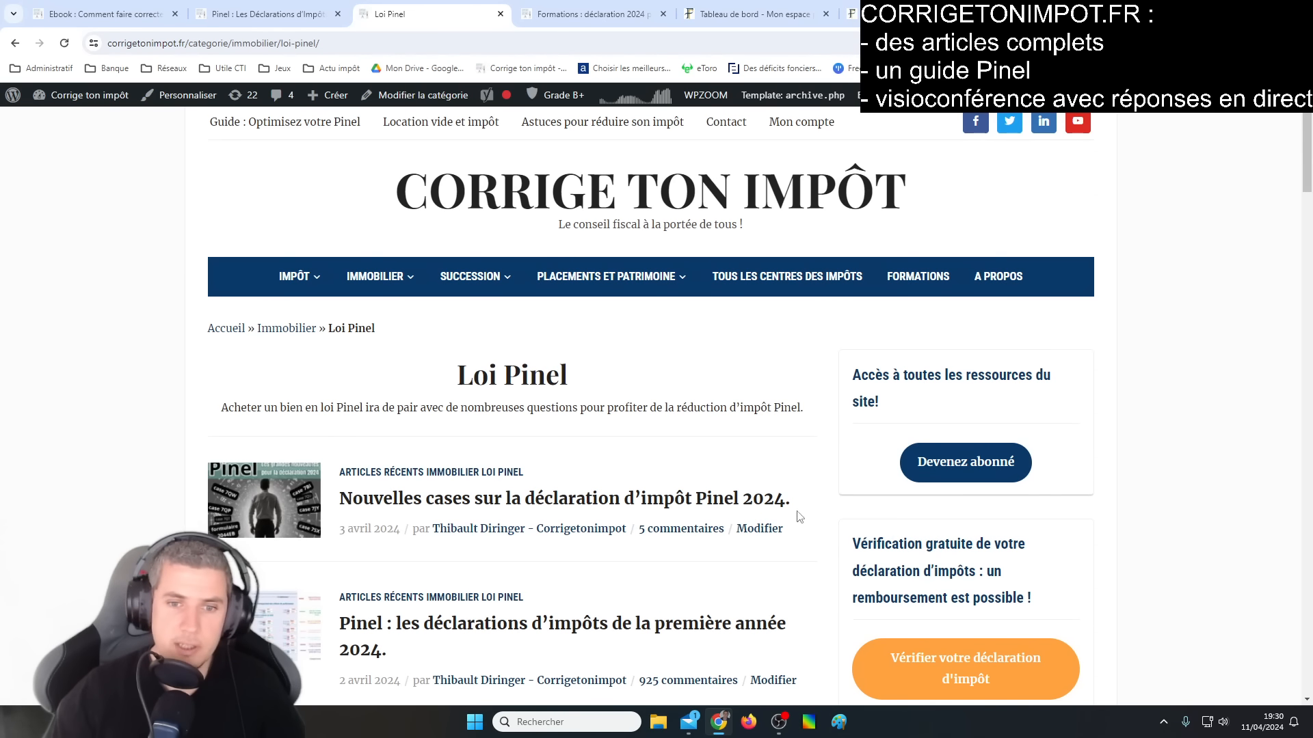